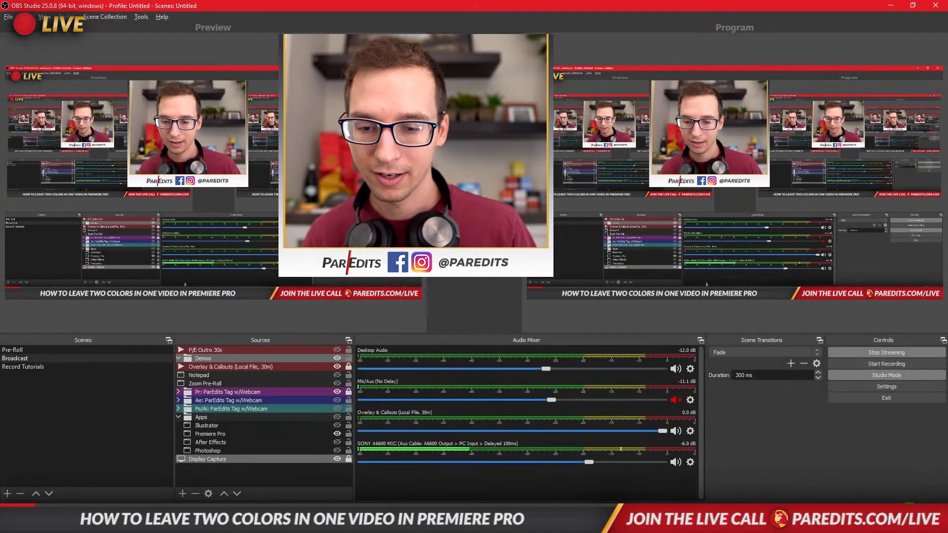
- Switch to File Explorer, check the clips in the Testing in Palm Springs folder, and import 00307 into the Premiere Pro project
click(254, 522)
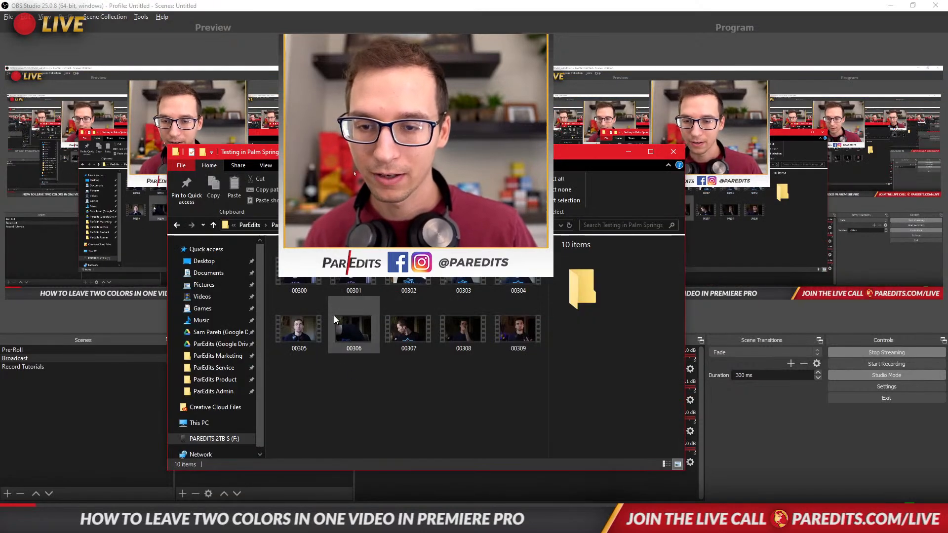
click(341, 284)
click(401, 289)
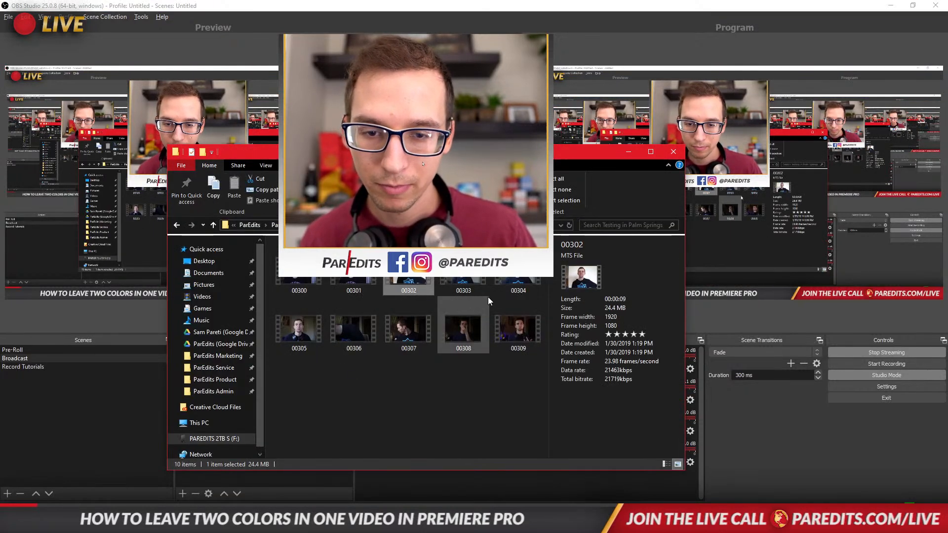
click(516, 283)
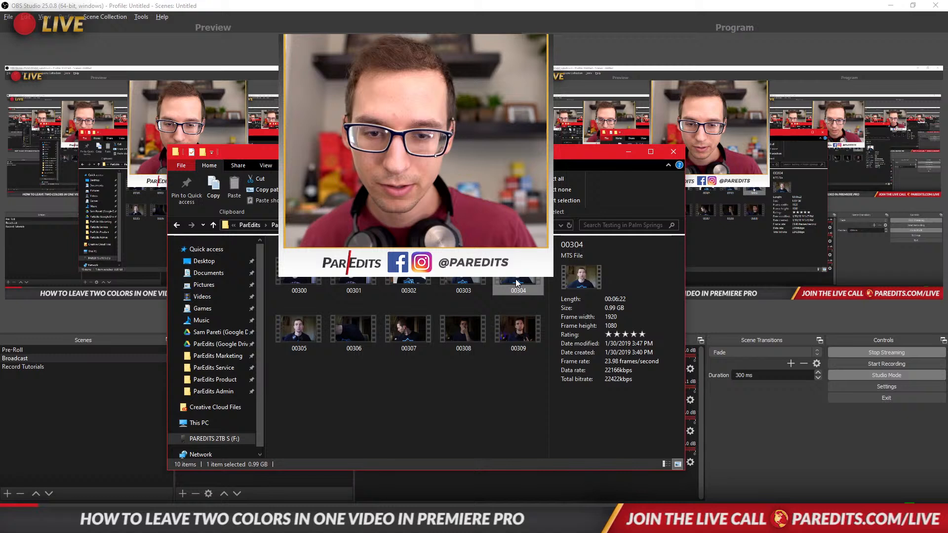
click(513, 337)
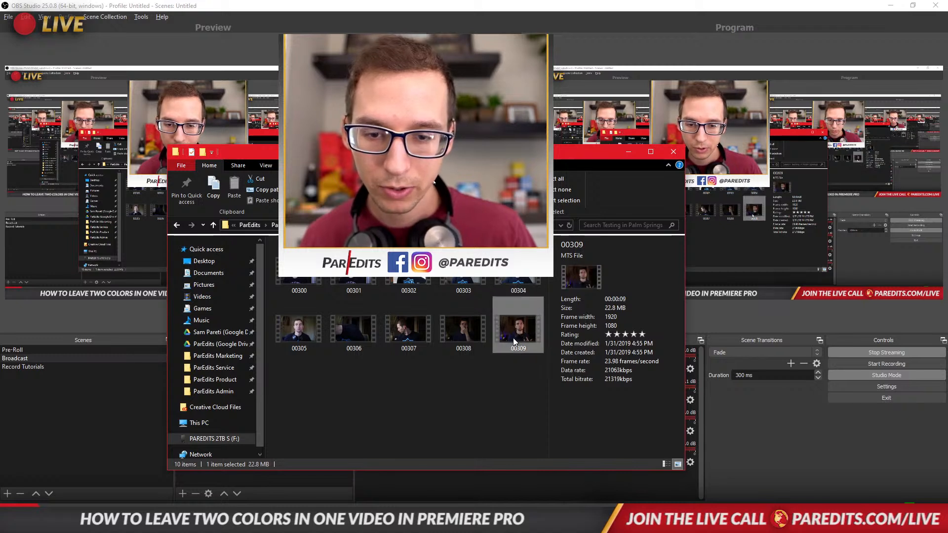
click(401, 339)
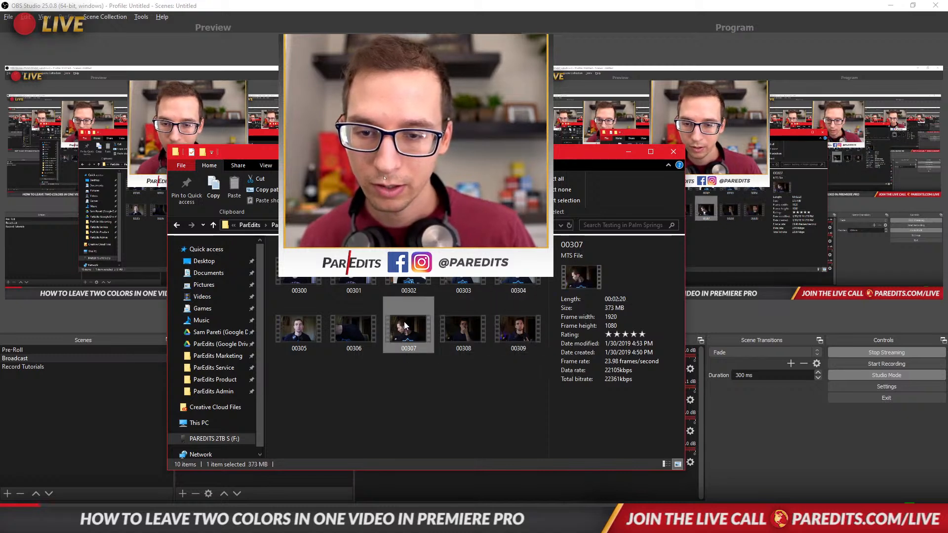
click(410, 289)
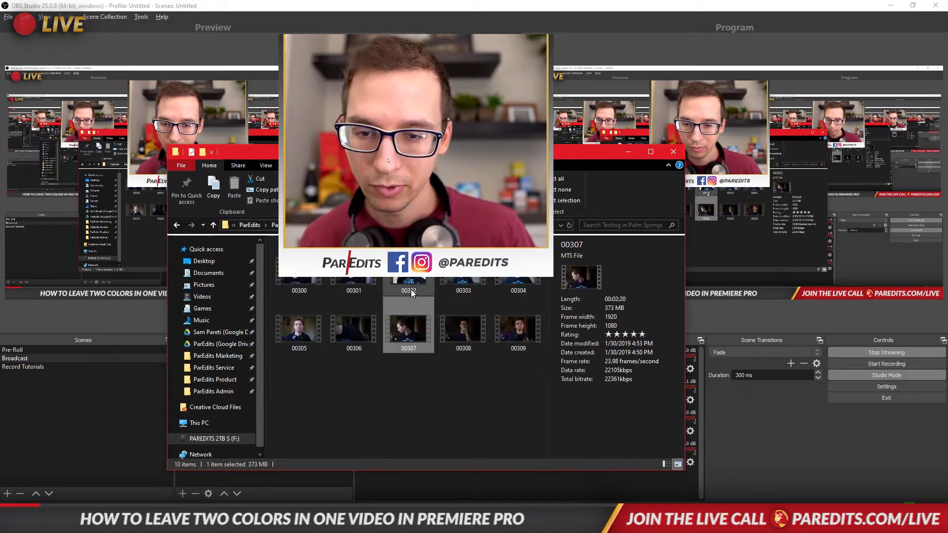
click(412, 320)
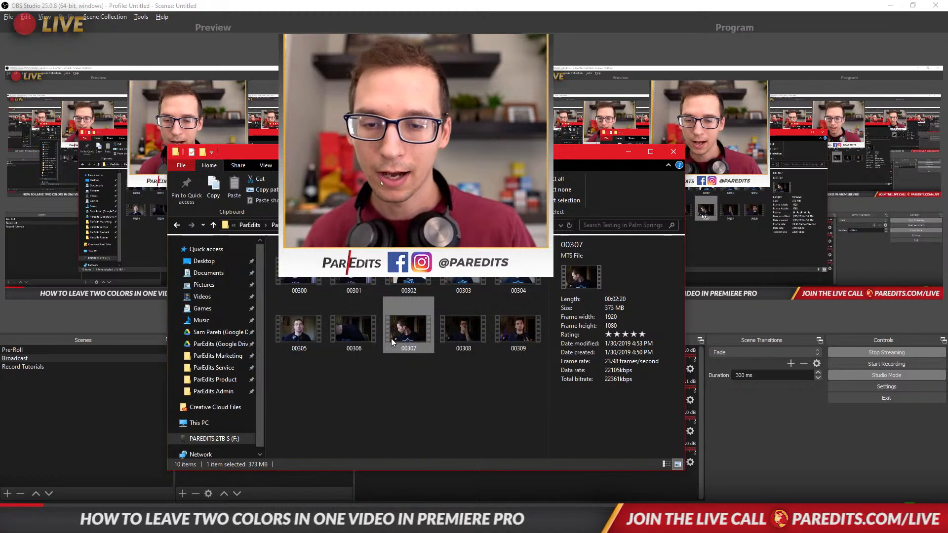
drag(401, 336, 157, 398)
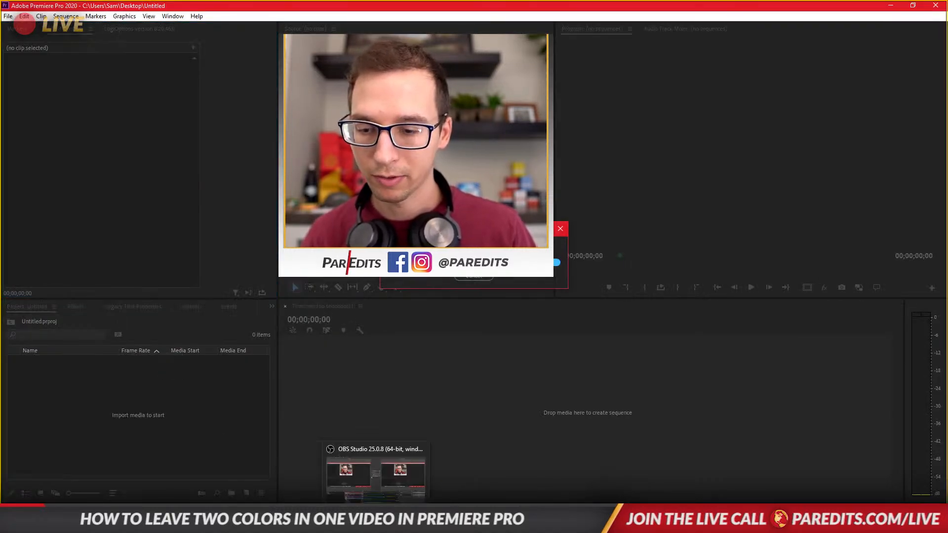
- Return to File Explorer, check the Failed-M3 How to Animate folder for another clip, and go back up to the Footage folder
click(438, 522)
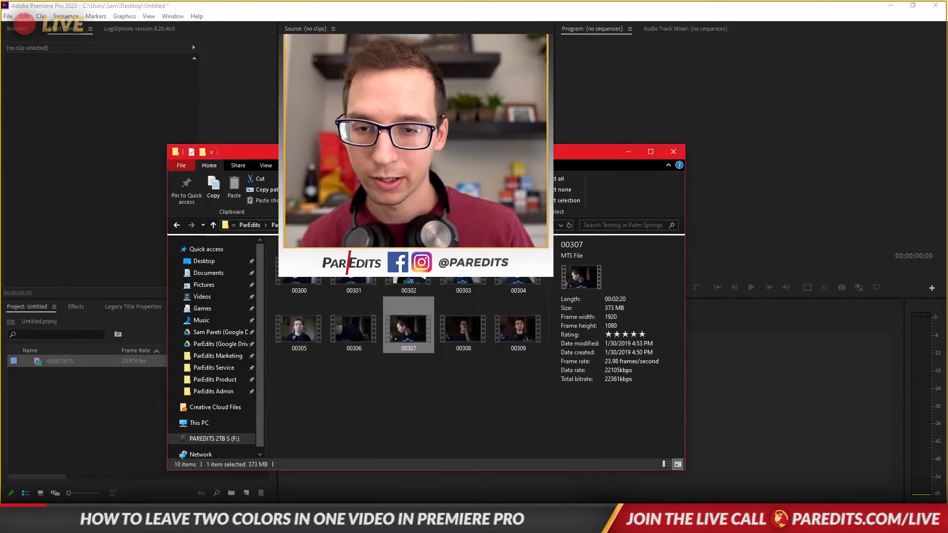
key(alt+Left)
double_click(318, 254)
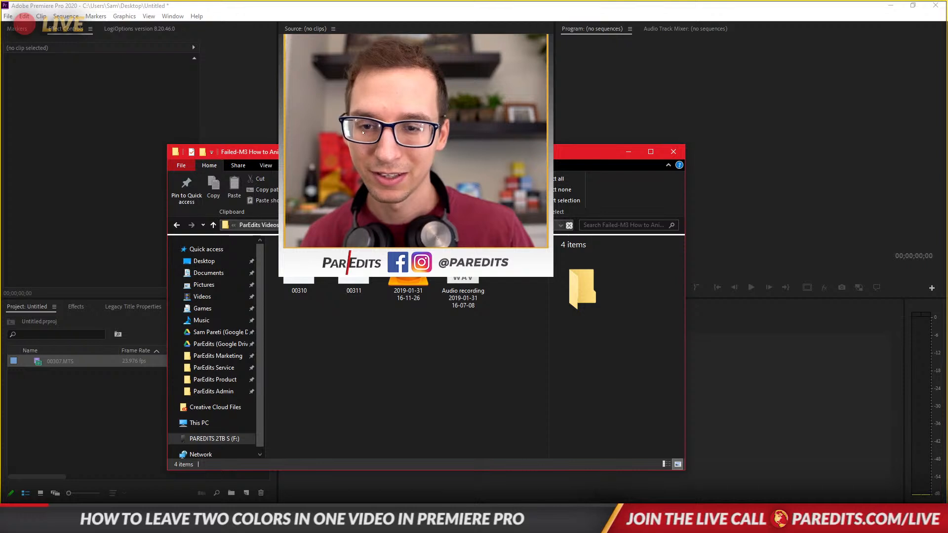
key(alt+Left)
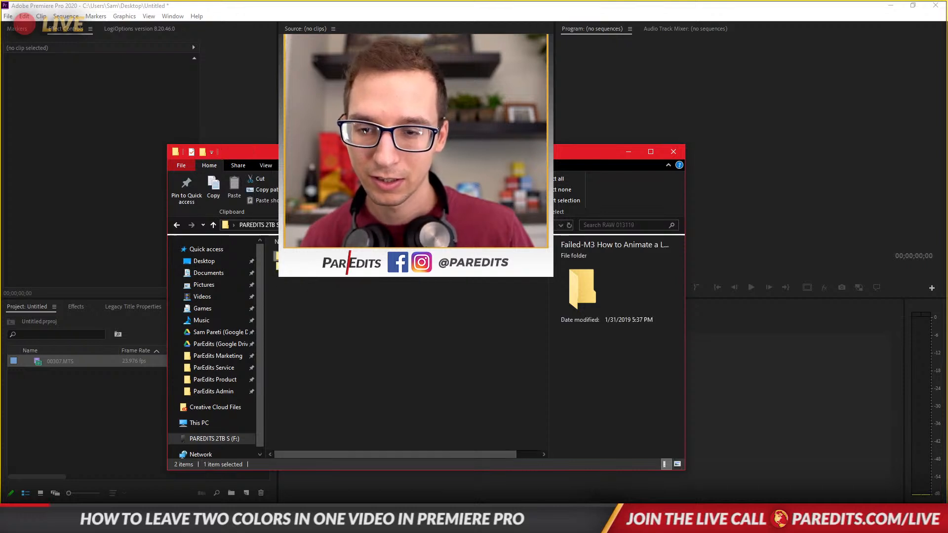
key(alt+Up)
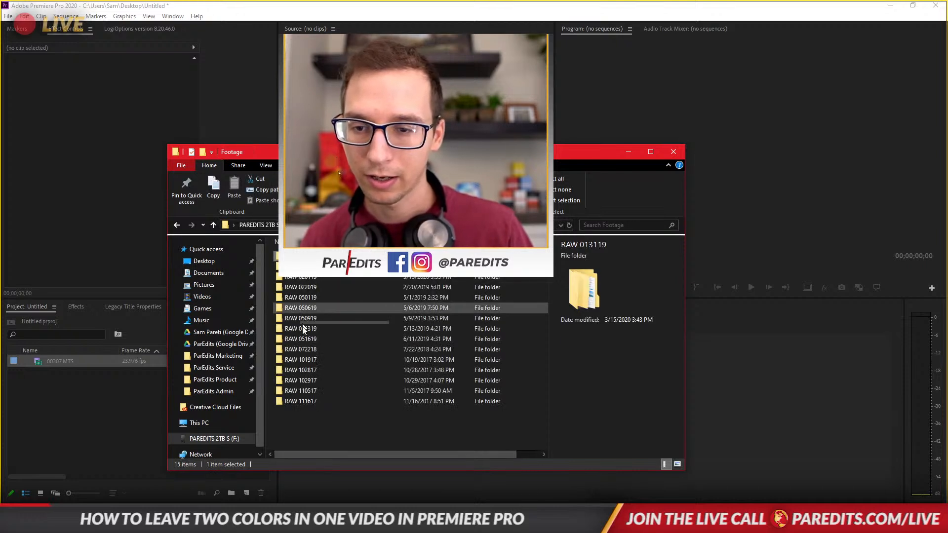
- Examine the 5 Things Zoom Angle folder in RAW 110517 and the Amazing Text folder in RAW 111617 for a usable clip
double_click(306, 394)
double_click(302, 256)
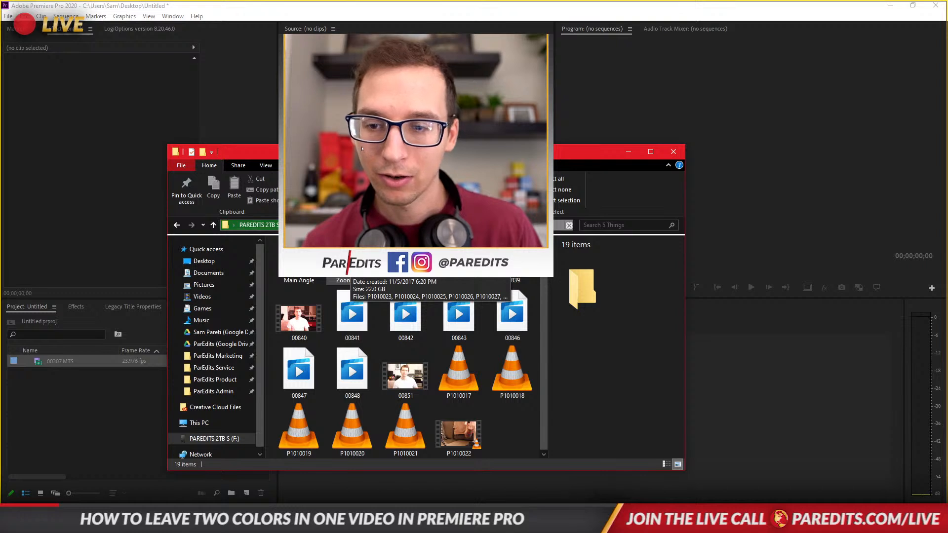
double_click(351, 267)
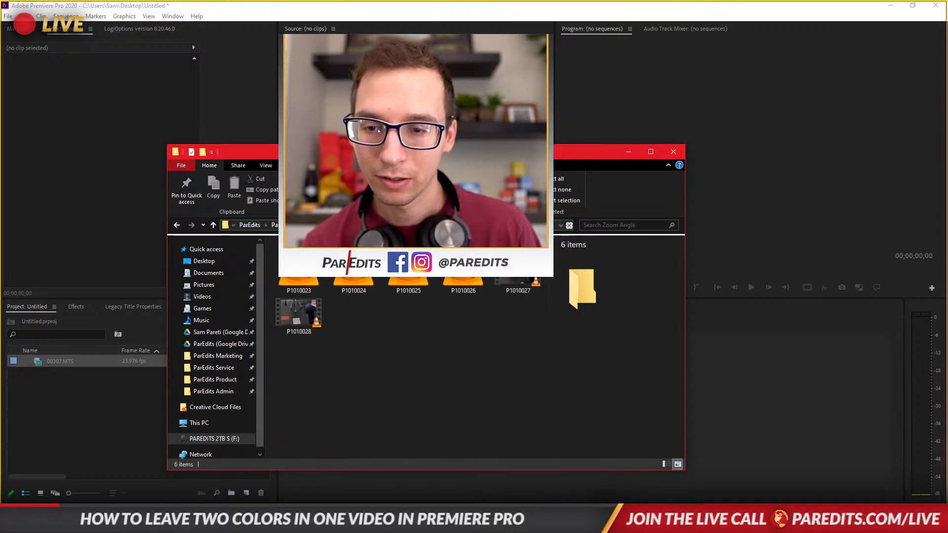
click(430, 225)
click(426, 224)
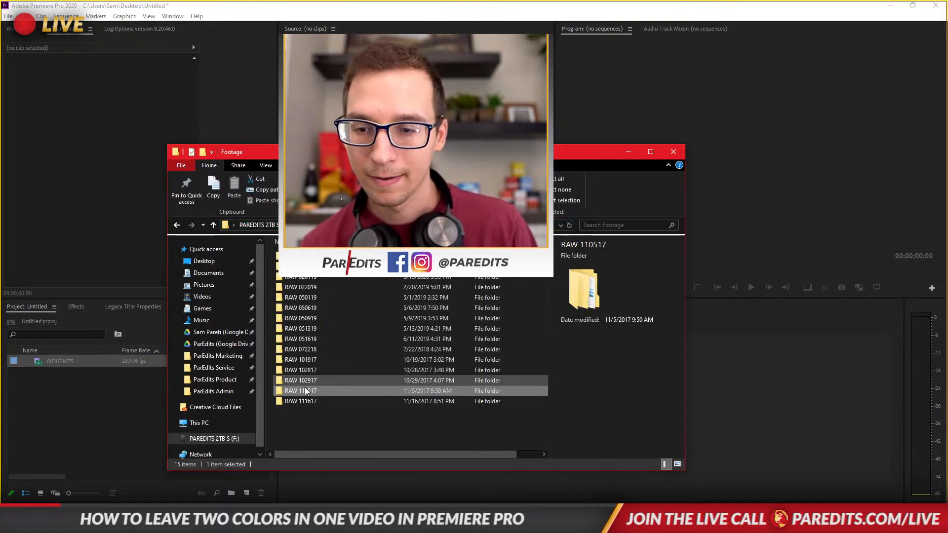
double_click(303, 401)
double_click(303, 257)
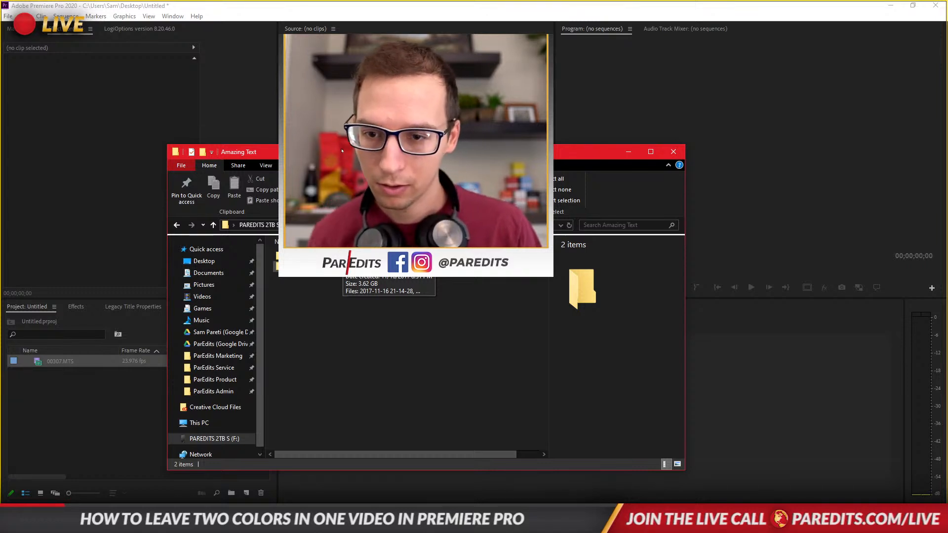
click(471, 225)
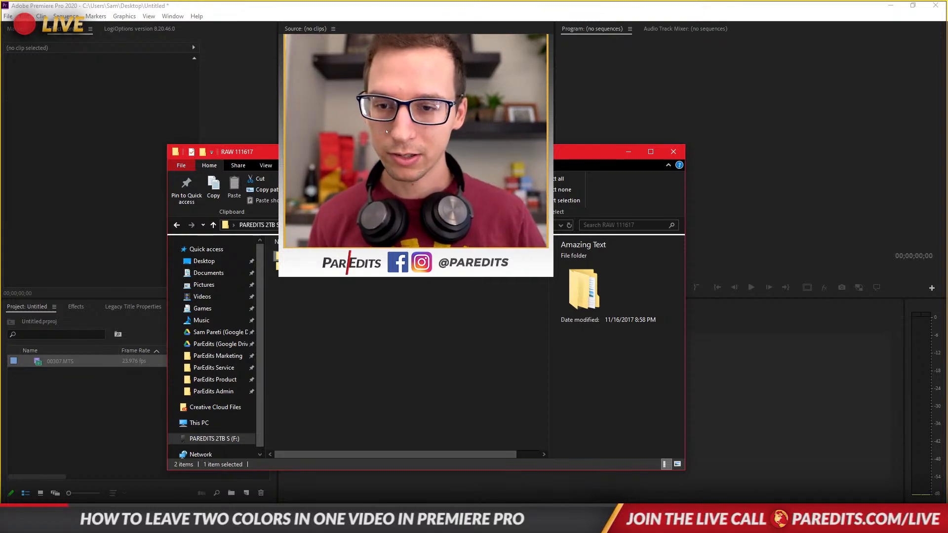
click(412, 224)
- Open the Facecam folder inside the Remove Color Out of project folder in RAW 102817
click(310, 383)
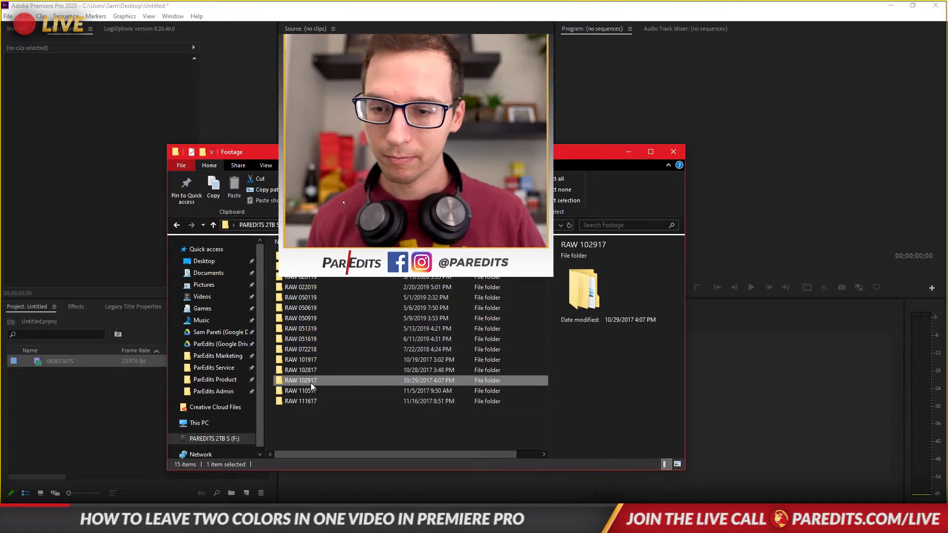
double_click(310, 383)
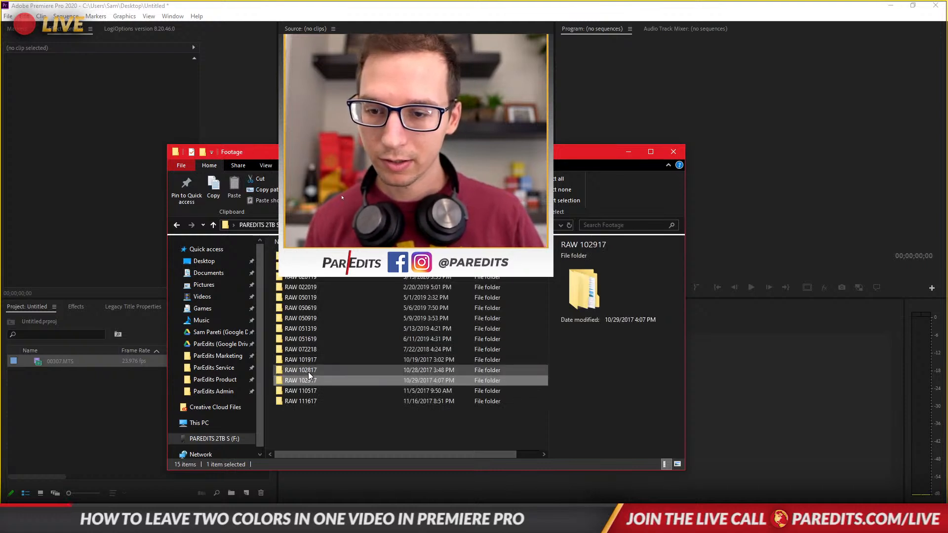
double_click(310, 371)
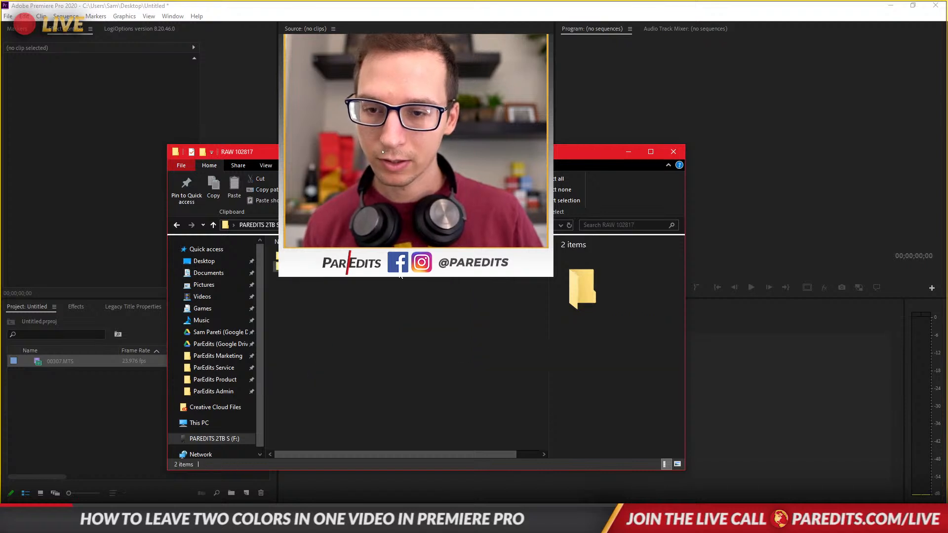
double_click(365, 265)
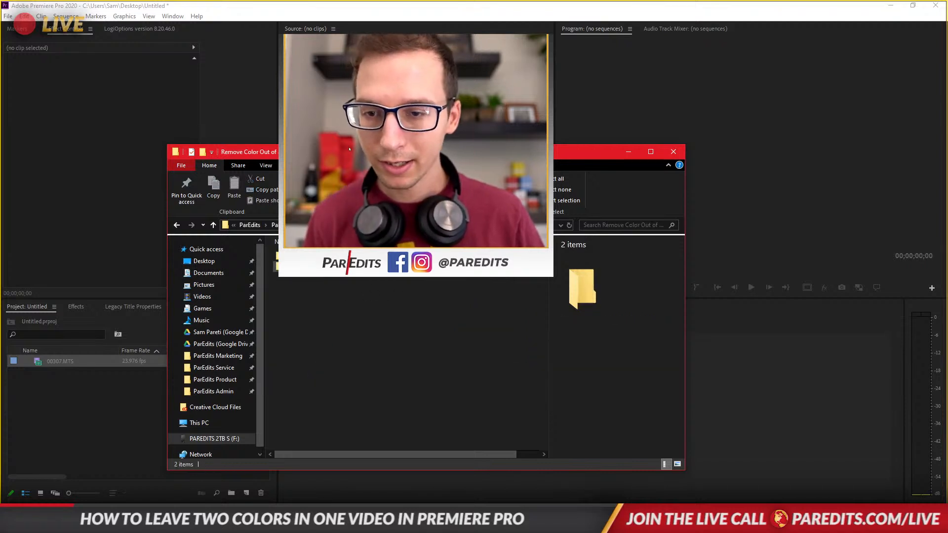
double_click(365, 257)
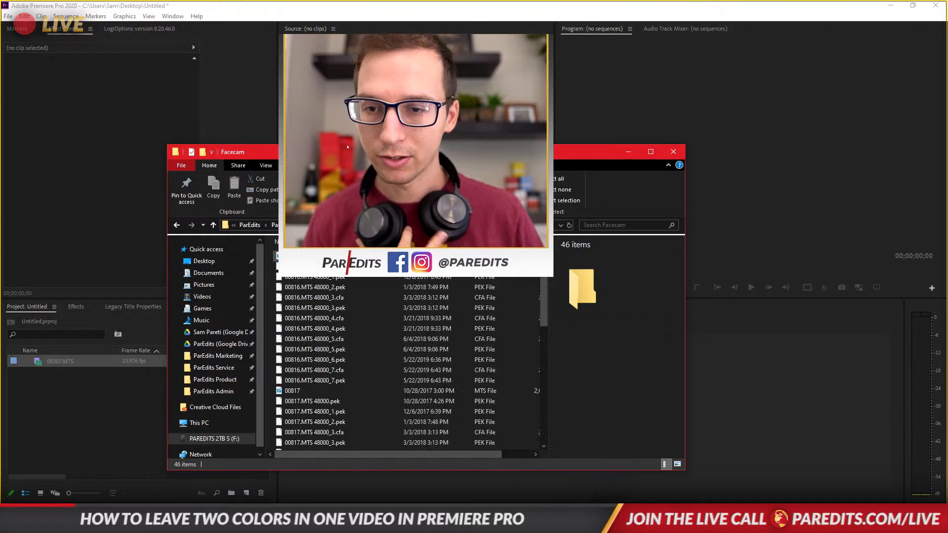
- Show the Facecam files as thumbnails and import the 00816 clip into the Premiere Pro project
click(266, 166)
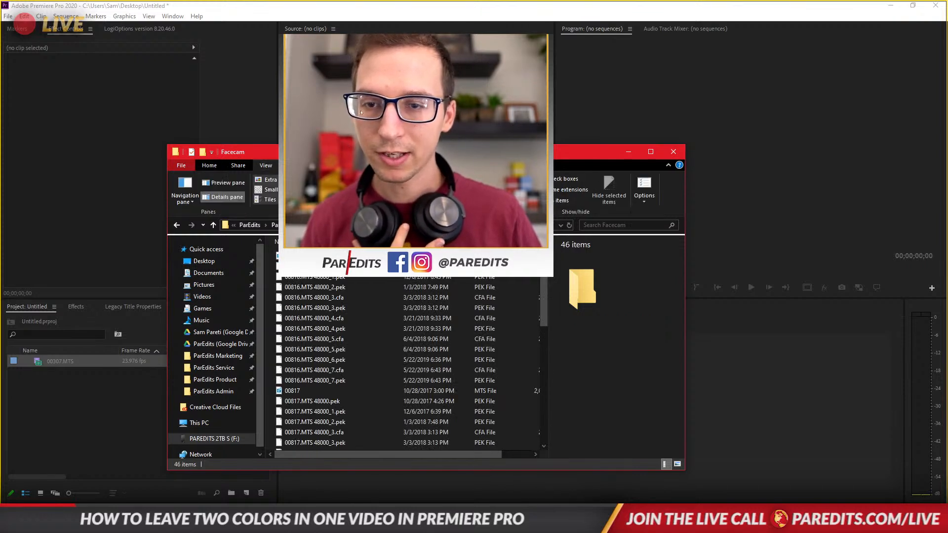
click(330, 179)
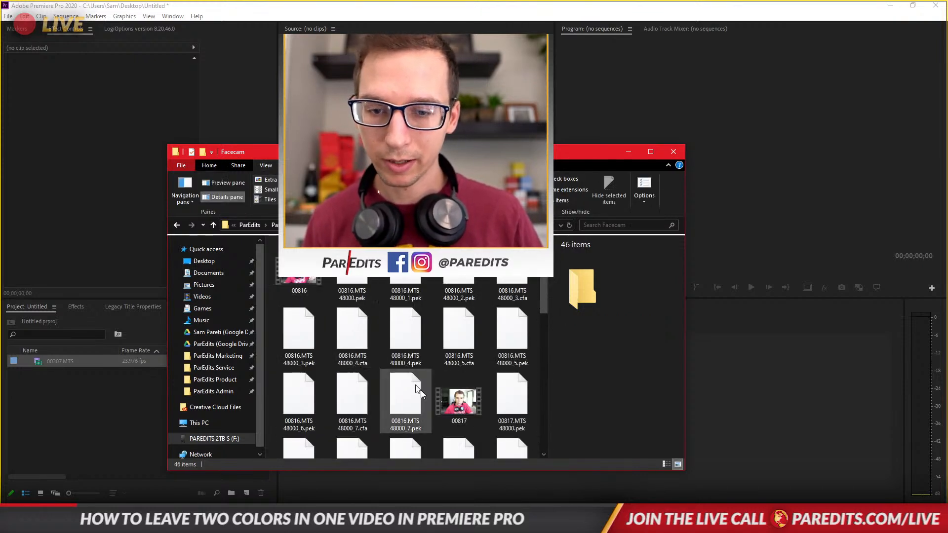
click(458, 401)
scroll(454, 425, down, 5)
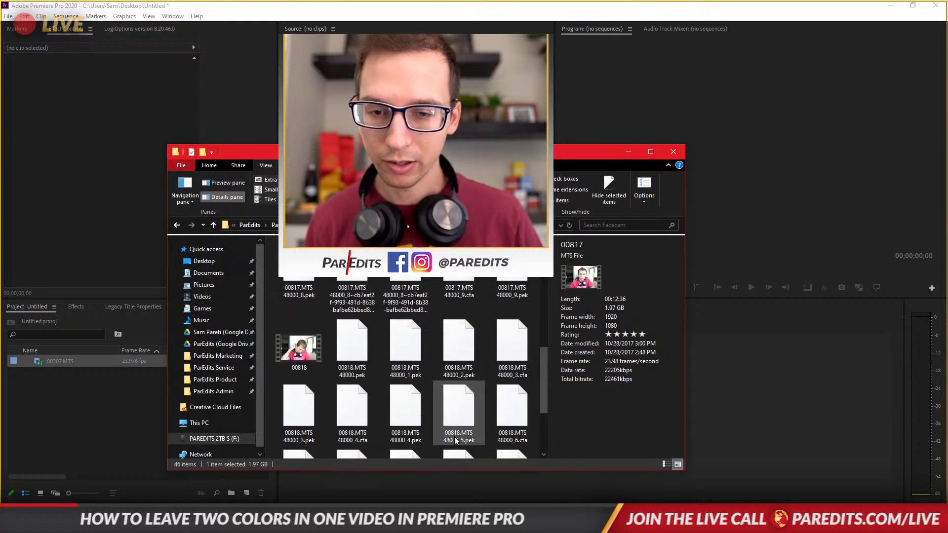
click(318, 367)
scroll(362, 390, up, 3)
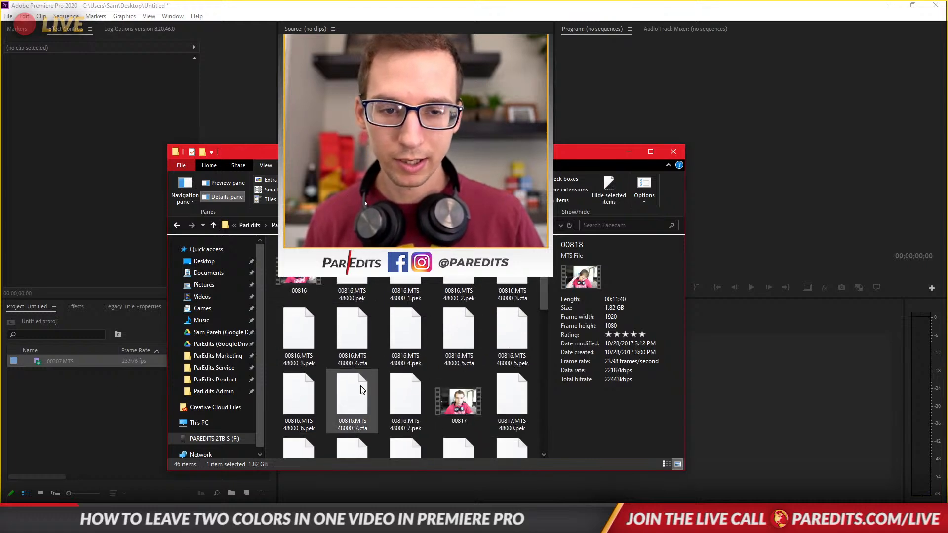
drag(305, 283, 87, 398)
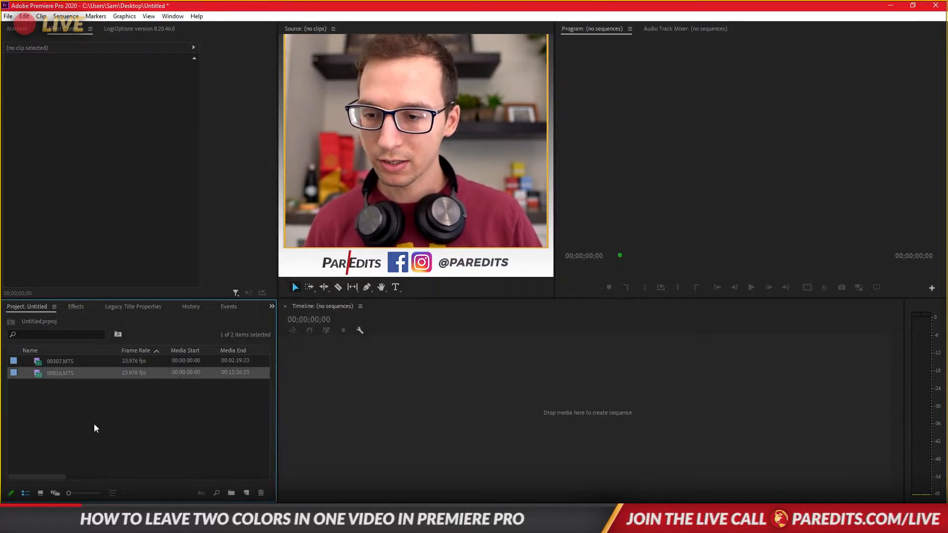
click(85, 417)
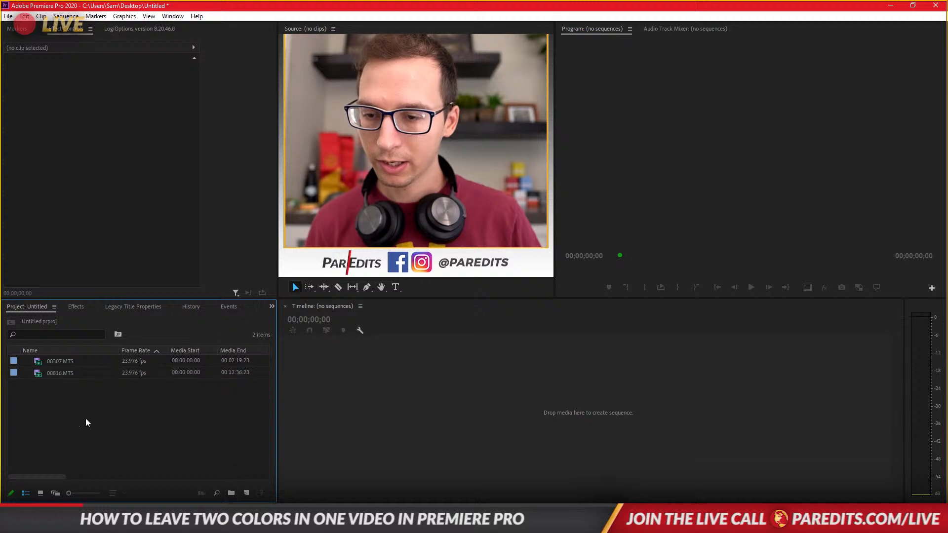
click(247, 495)
click(167, 445)
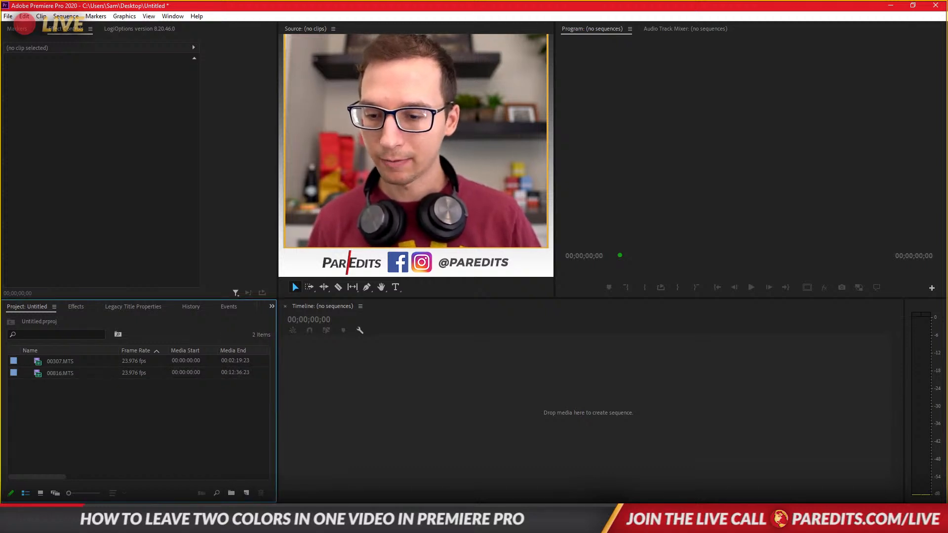
- Launch keypress-osd-compiled from the _KeyPress OSD folder and close the File Explorer window
click(508, 522)
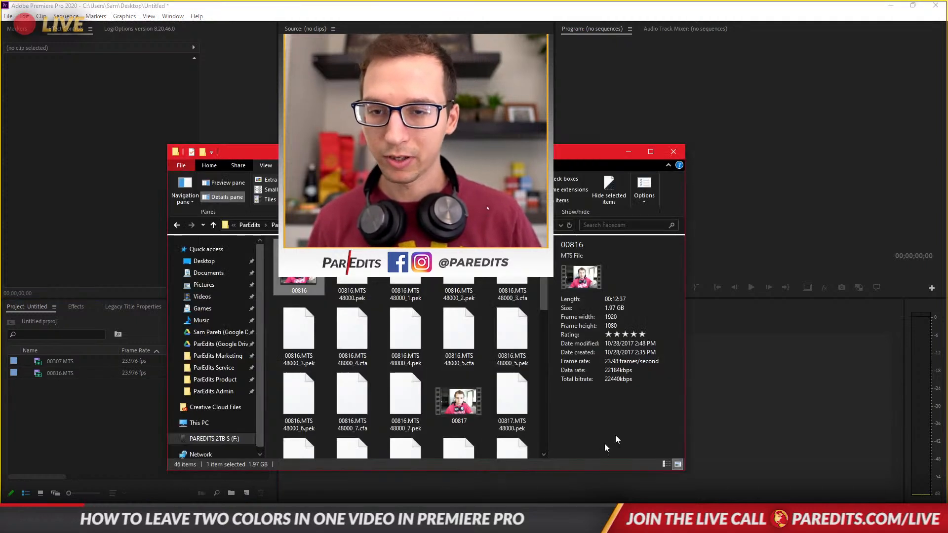
click(214, 367)
double_click(305, 287)
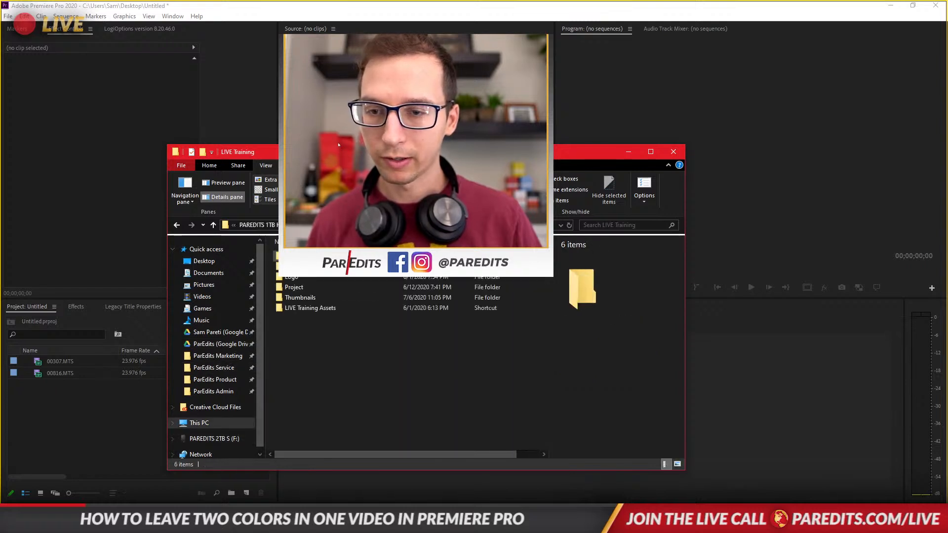
double_click(302, 257)
double_click(308, 288)
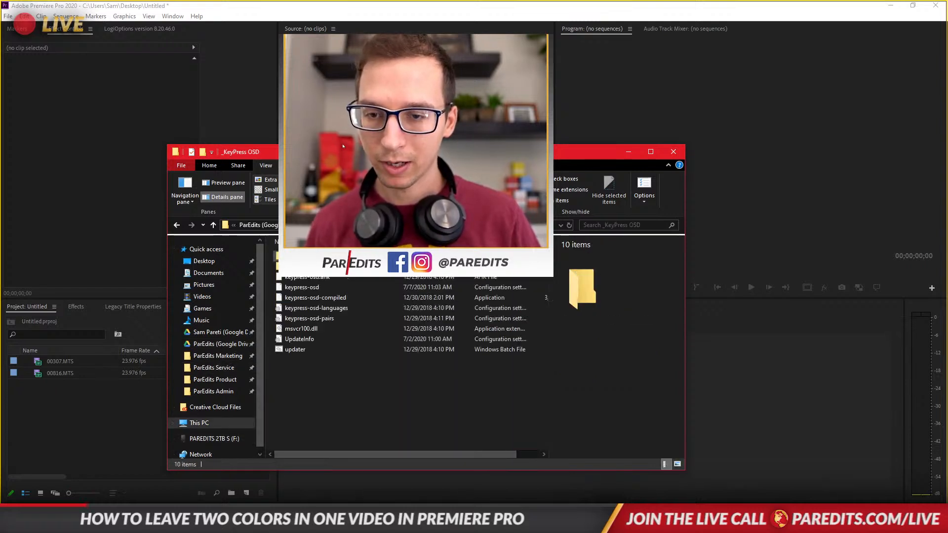
click(313, 297)
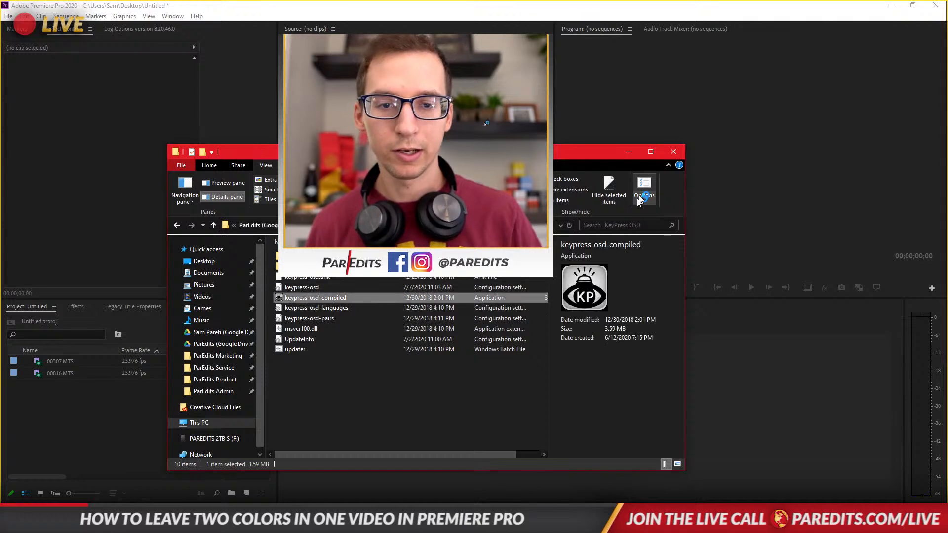
click(672, 153)
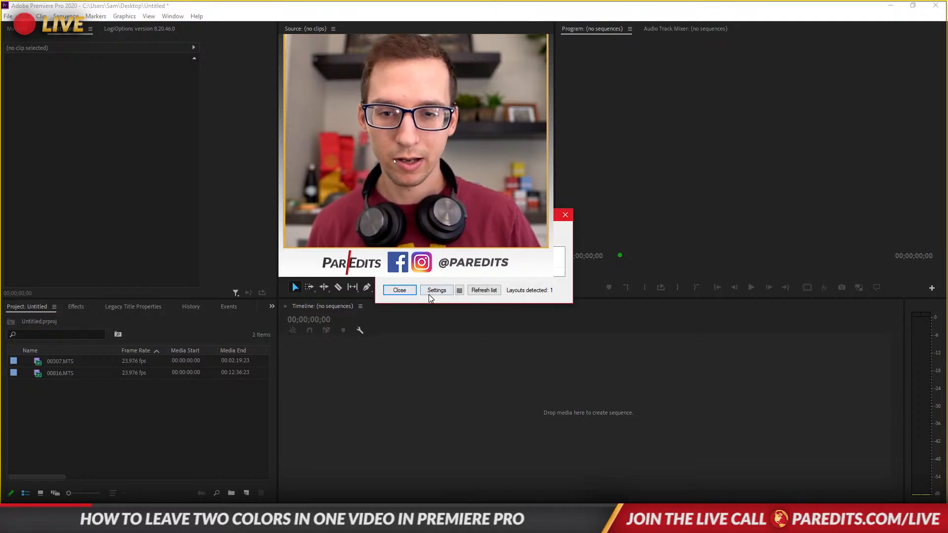
- Switch the keystroke display to its other on-screen position in the KeyPress OSD settings, apply the change and close the window
click(432, 292)
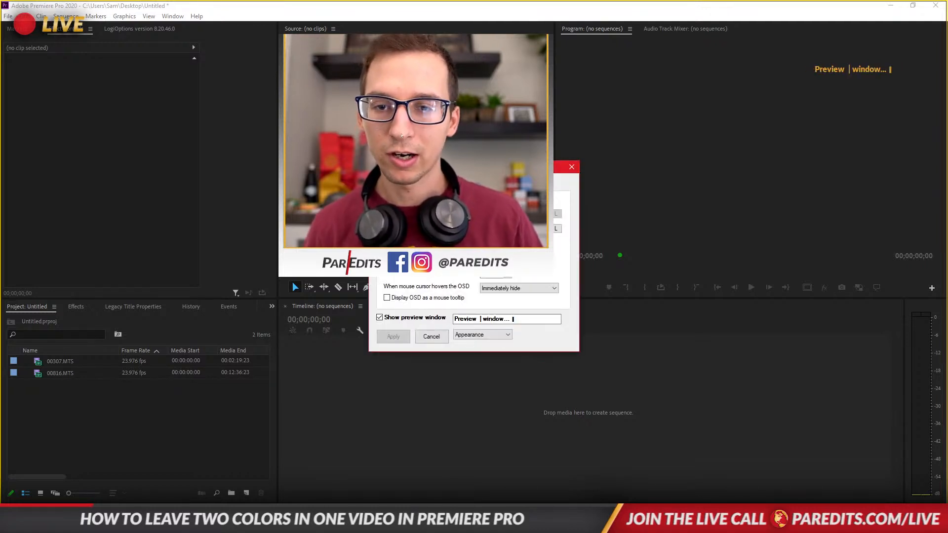
click(398, 212)
click(394, 337)
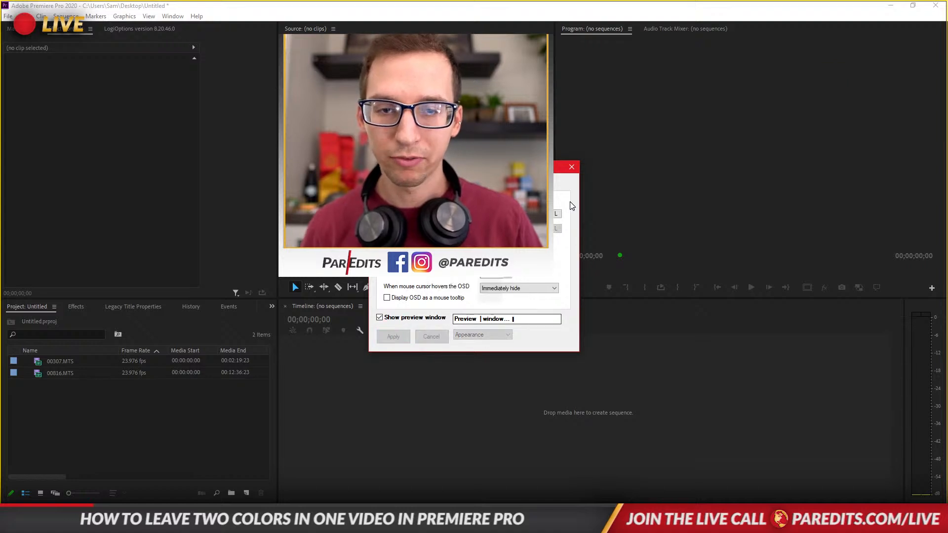
click(572, 167)
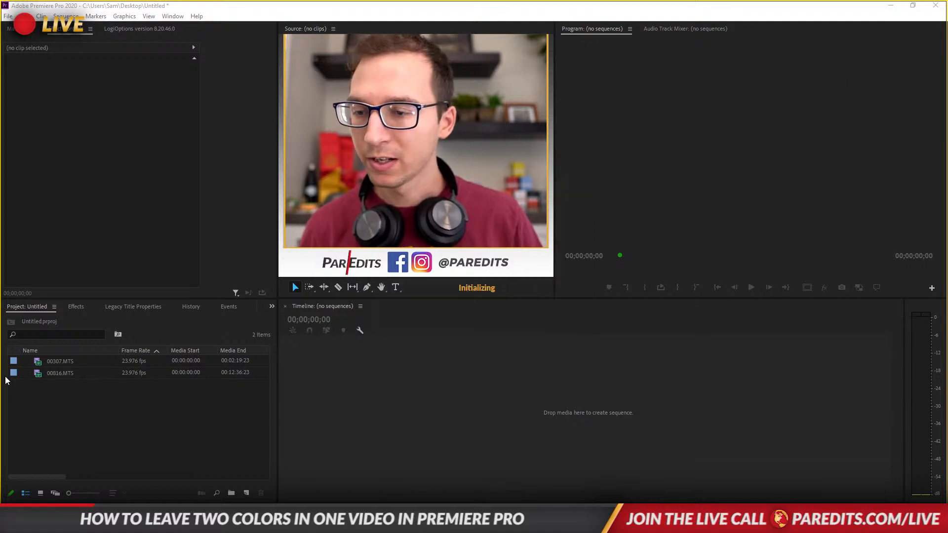
- Create a new sequence in the project from the custom preset 1080p 23.976 Progressive, keeping the name Sequence 01
right_click(69, 418)
right_click(53, 421)
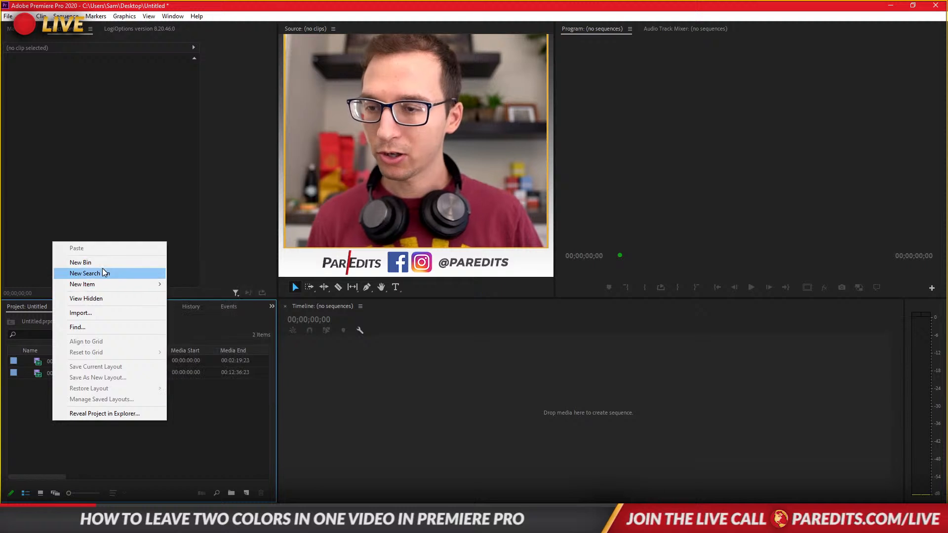
mouse_move(114, 286)
click(209, 285)
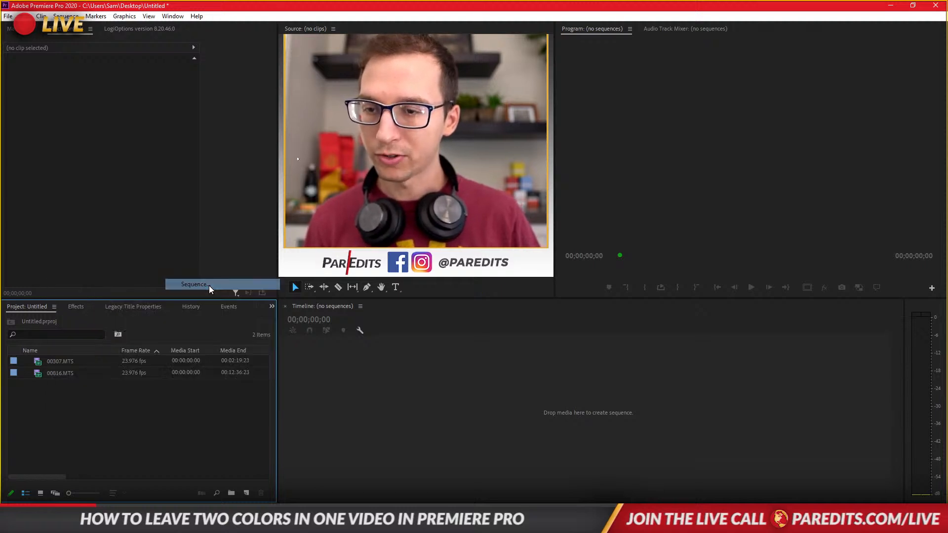
drag(494, 82, 220, 145)
scroll(65, 392, down, 2)
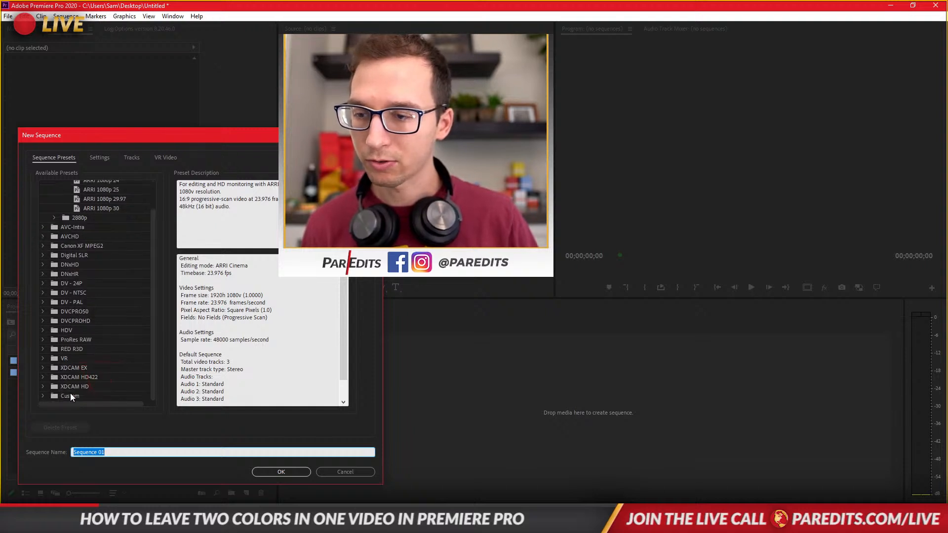
click(42, 396)
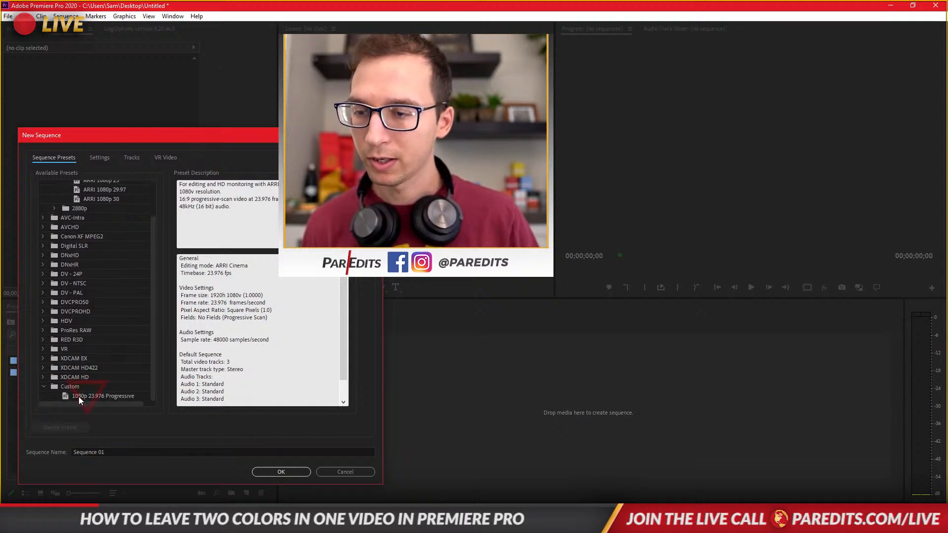
click(79, 396)
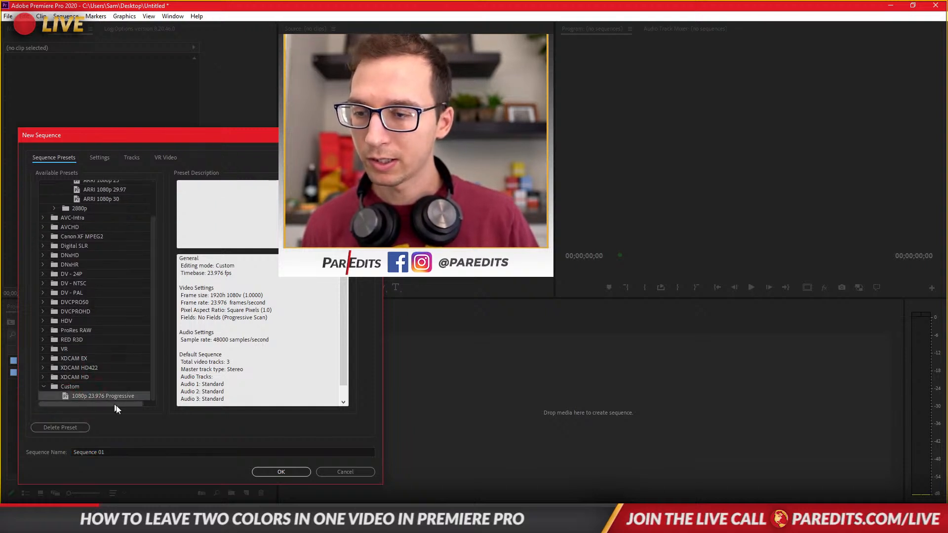
click(290, 473)
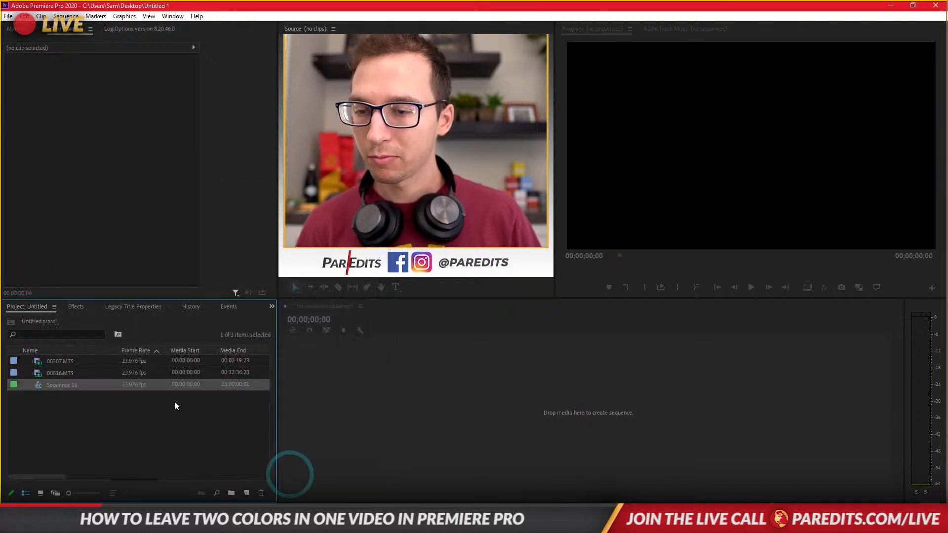
- Place the 00816.MTS clip at the start of track V1 in Sequence 01 and scrub through it for usable colors
click(37, 375)
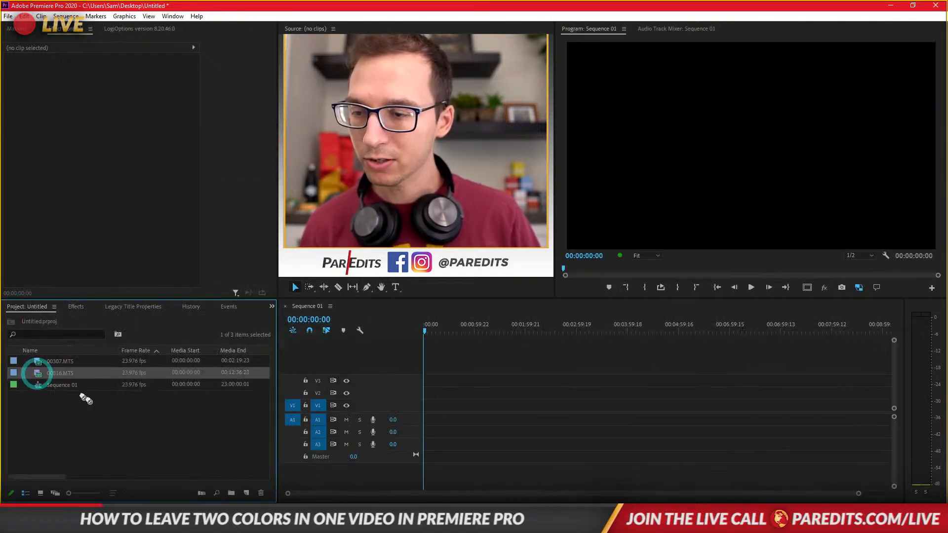
drag(85, 399, 428, 414)
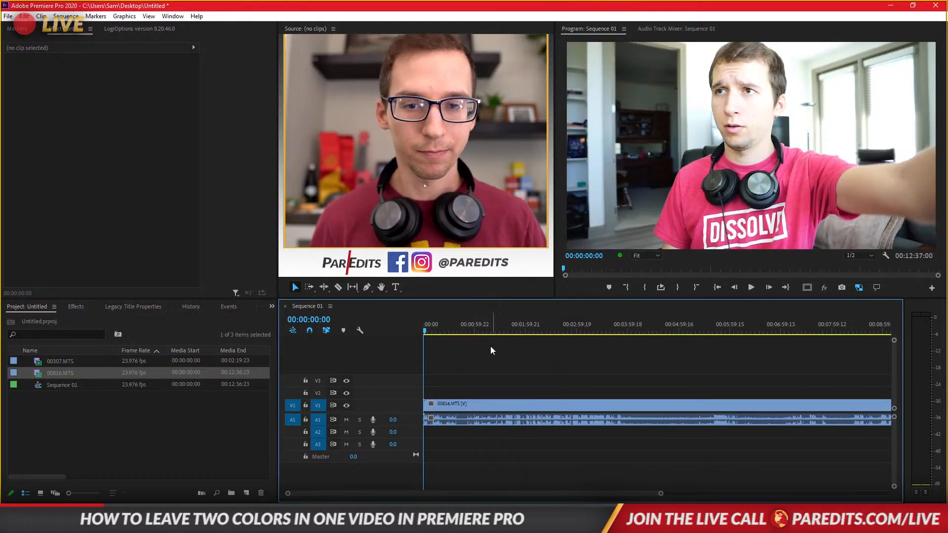
drag(428, 327, 815, 336)
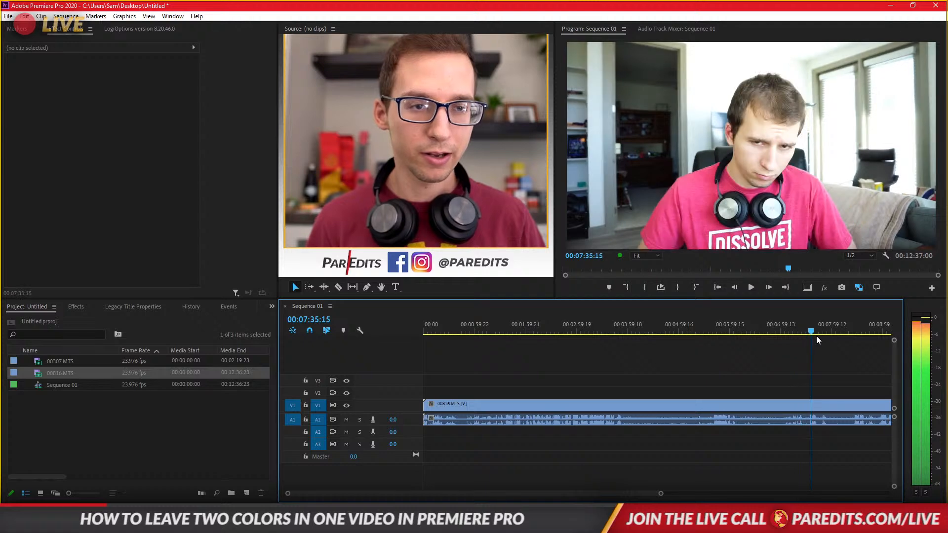
scroll(559, 471, down, 5)
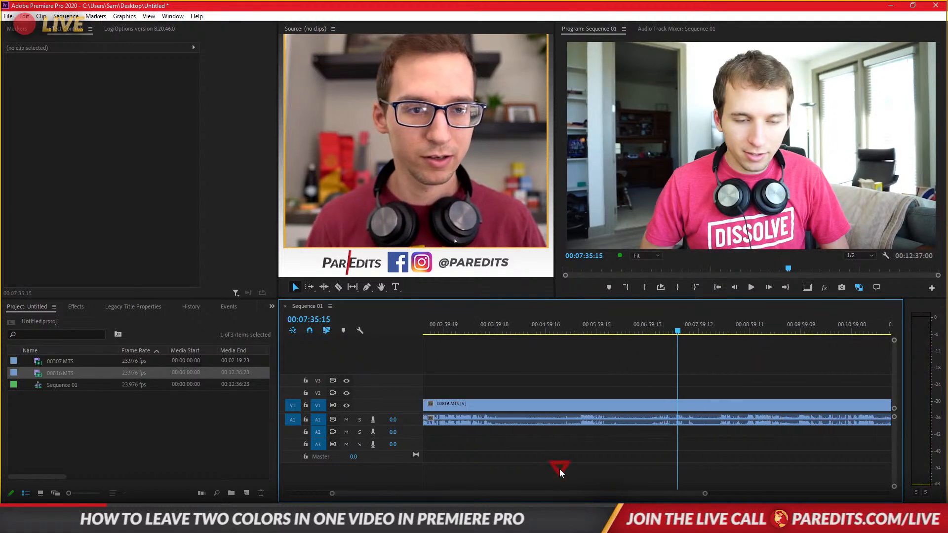
scroll(560, 471, down, 2)
drag(615, 328, 493, 344)
drag(600, 493, 367, 475)
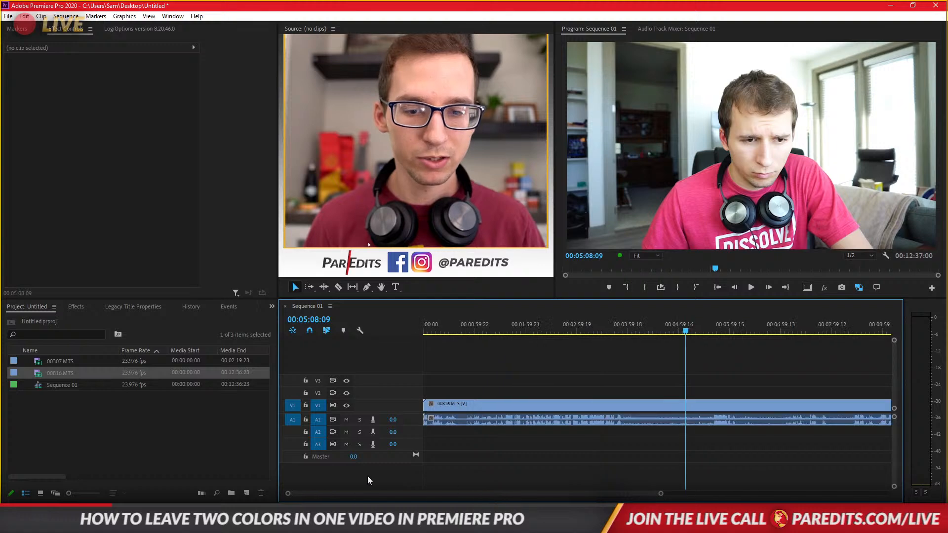
drag(605, 333, 424, 343)
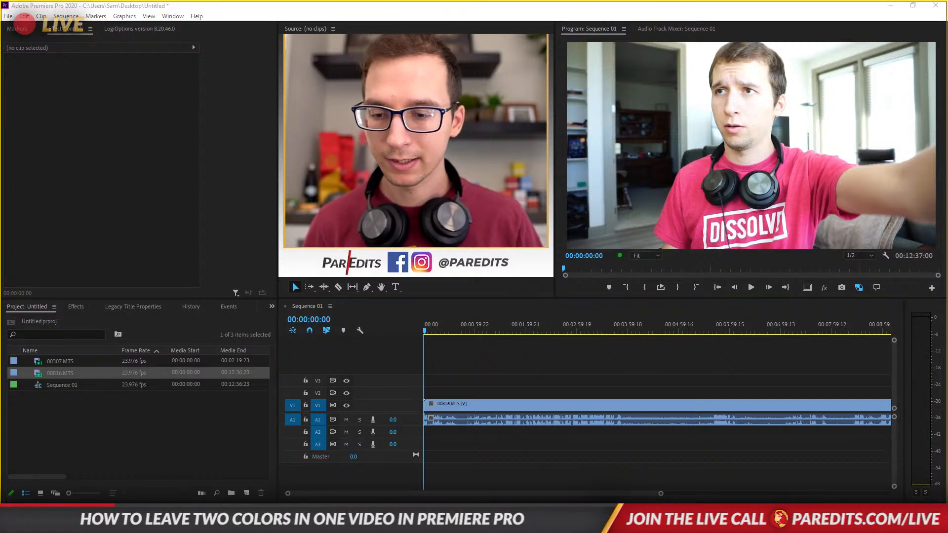
- Open File Explorer and browse to the Footage folder within ParEdits Videos (Final) on the PAREDITS 2TB S (F:) drive
key(super+e)
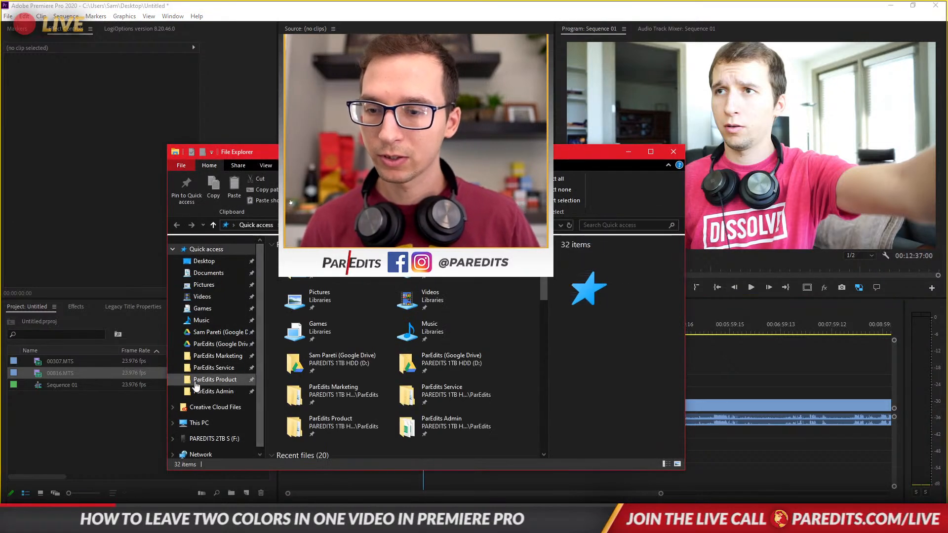
click(215, 371)
click(217, 391)
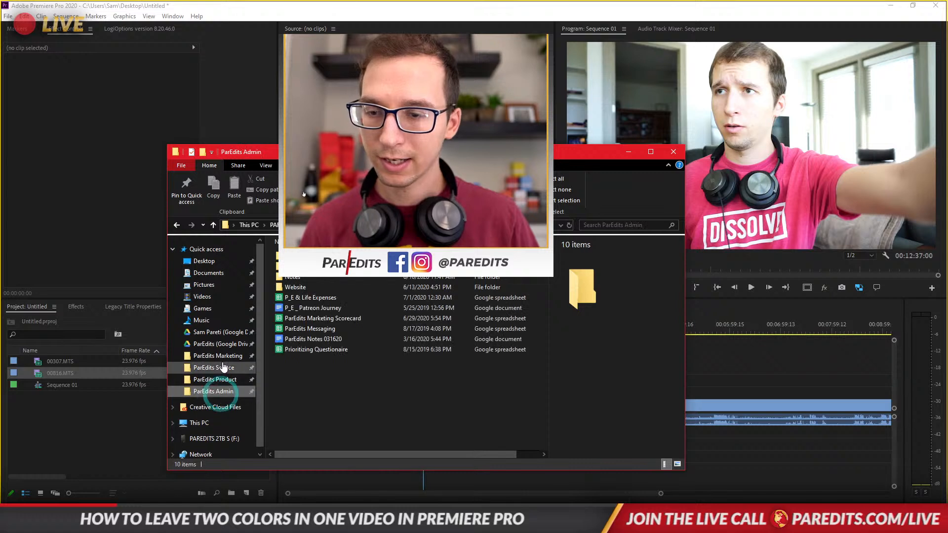
click(224, 380)
double_click(313, 295)
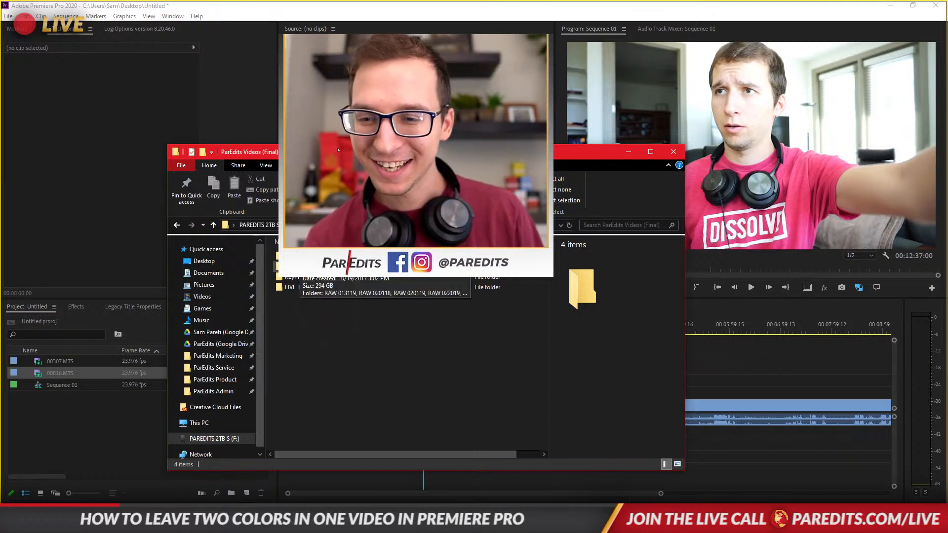
double_click(303, 256)
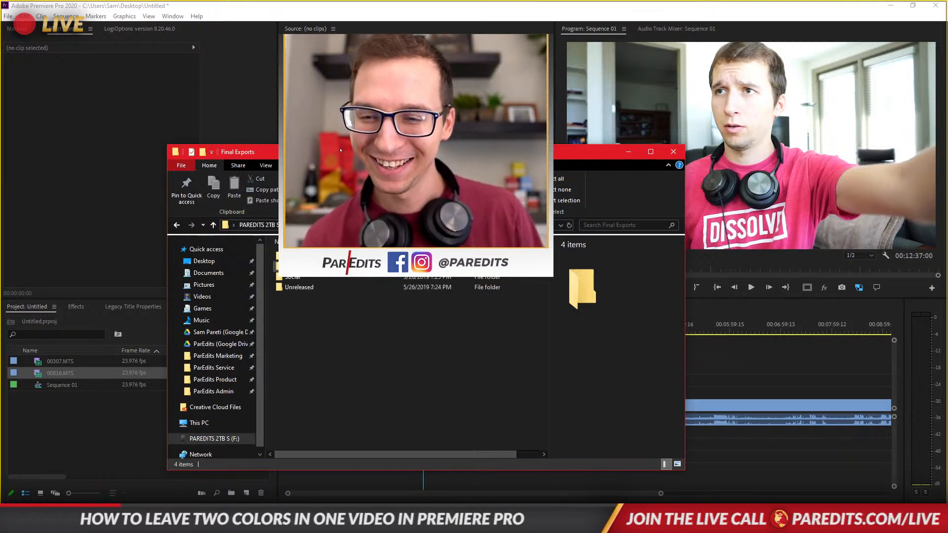
click(294, 266)
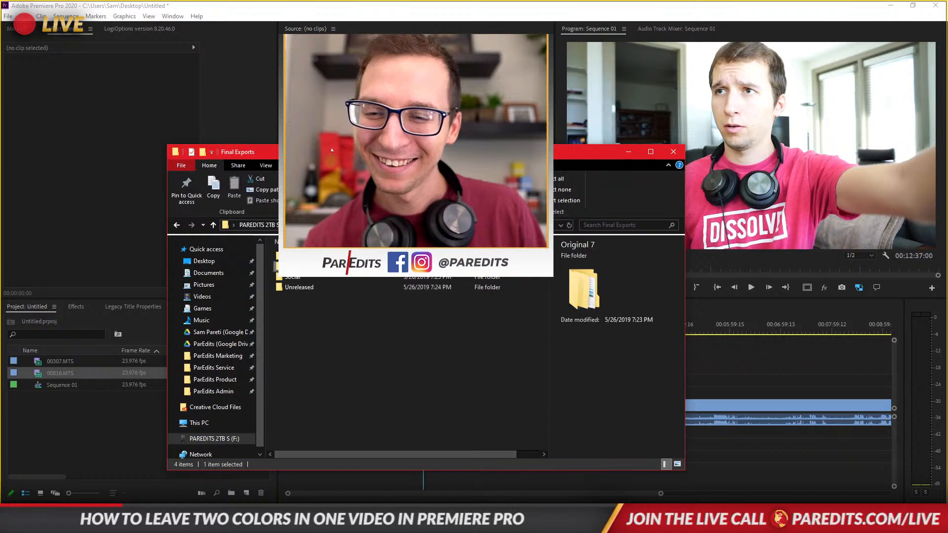
click(283, 256)
click(390, 224)
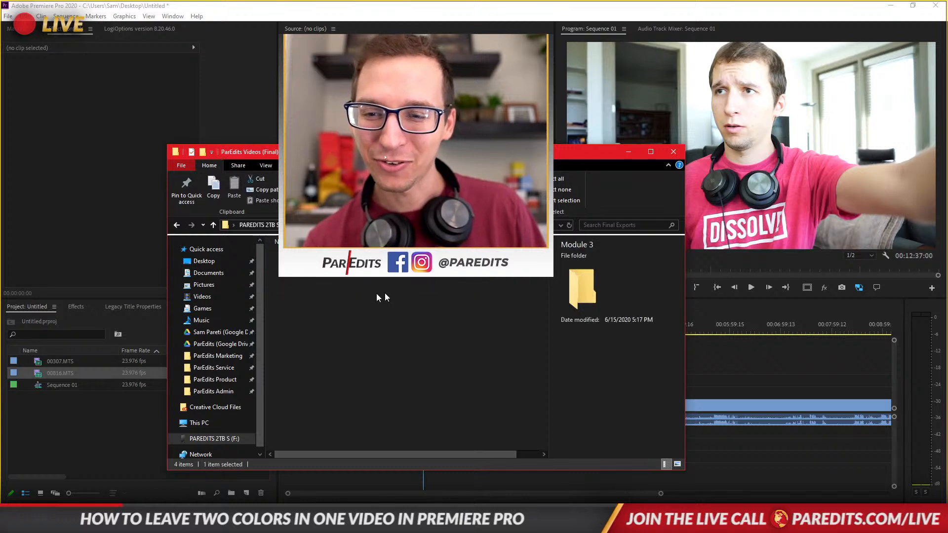
double_click(306, 266)
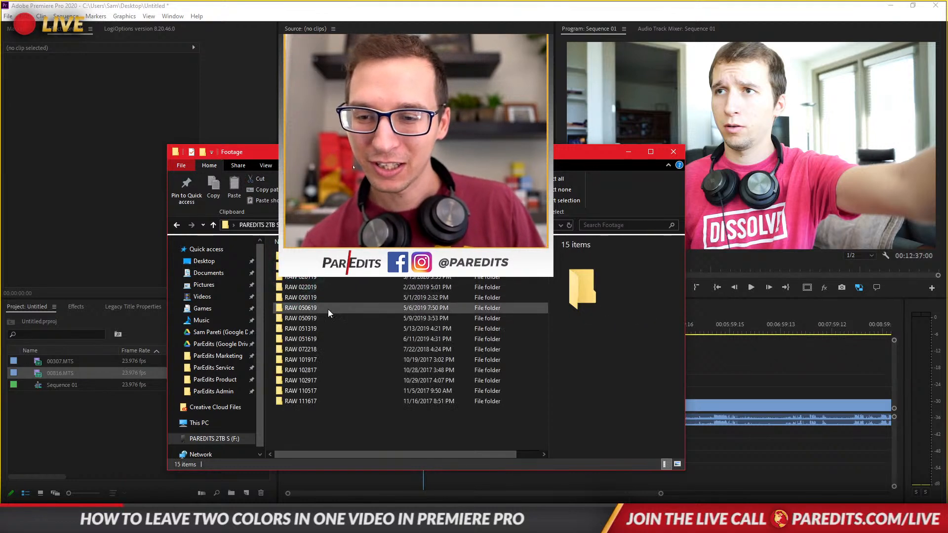
- Open the Facecam folder in the Remove Color Out of project folder inside RAW 102817
click(310, 369)
double_click(310, 369)
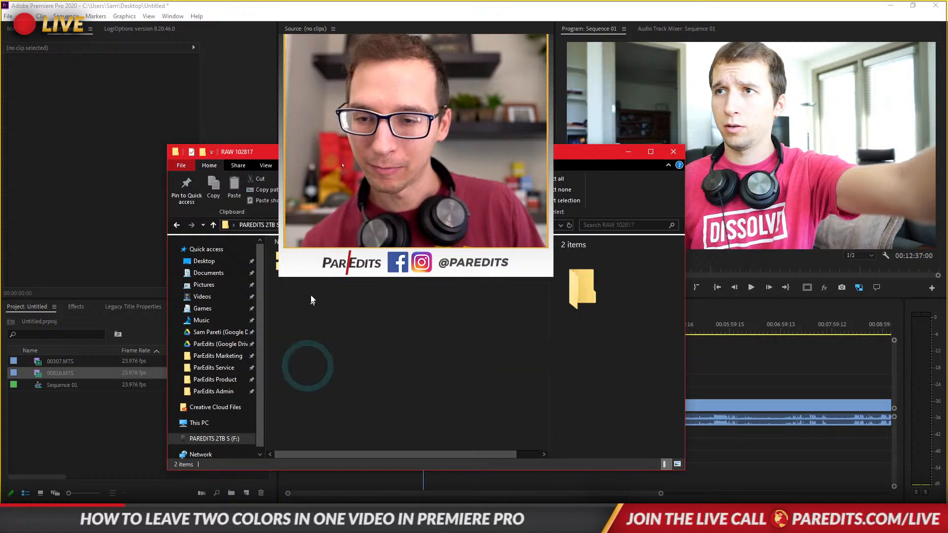
double_click(315, 266)
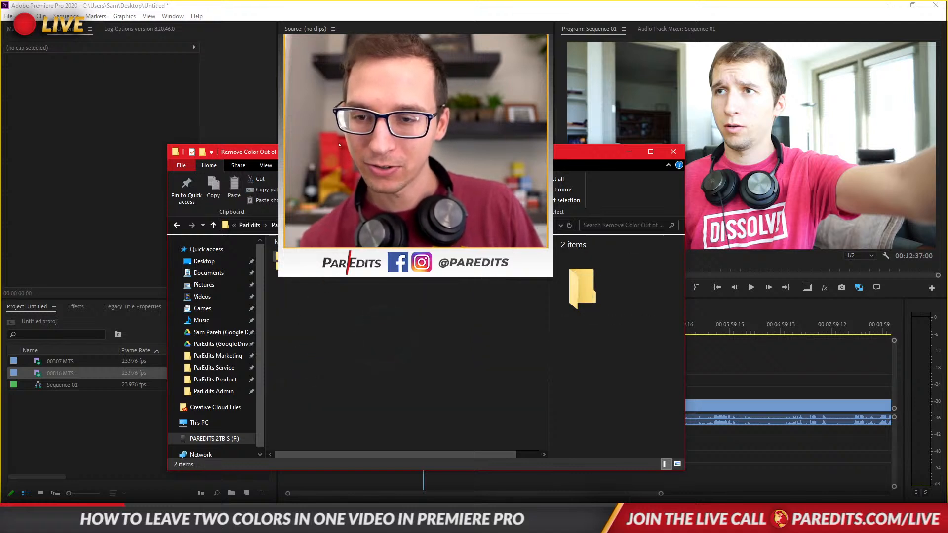
click(311, 256)
double_click(311, 257)
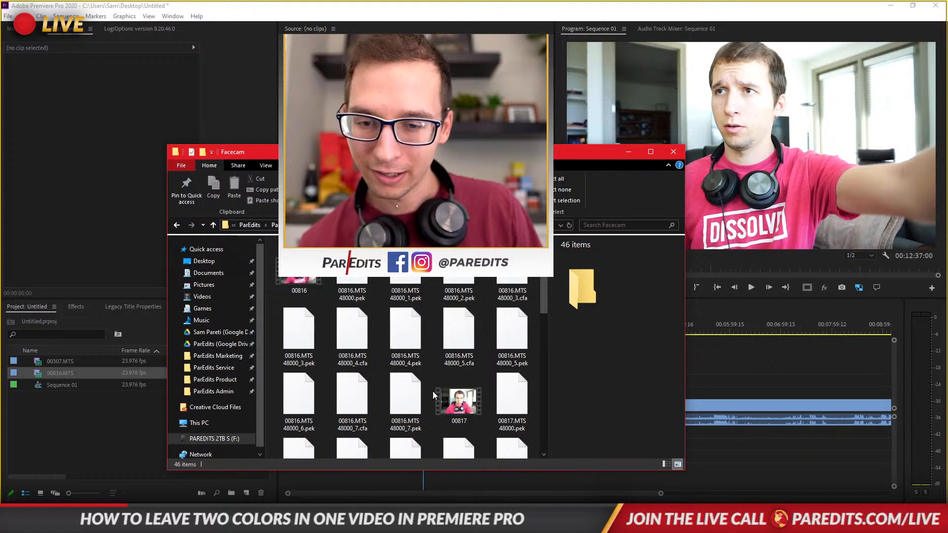
- Import the 00817 and 00818 clips from the Facecam folder into the Premiere Pro project
click(457, 395)
scroll(454, 298, down, 1)
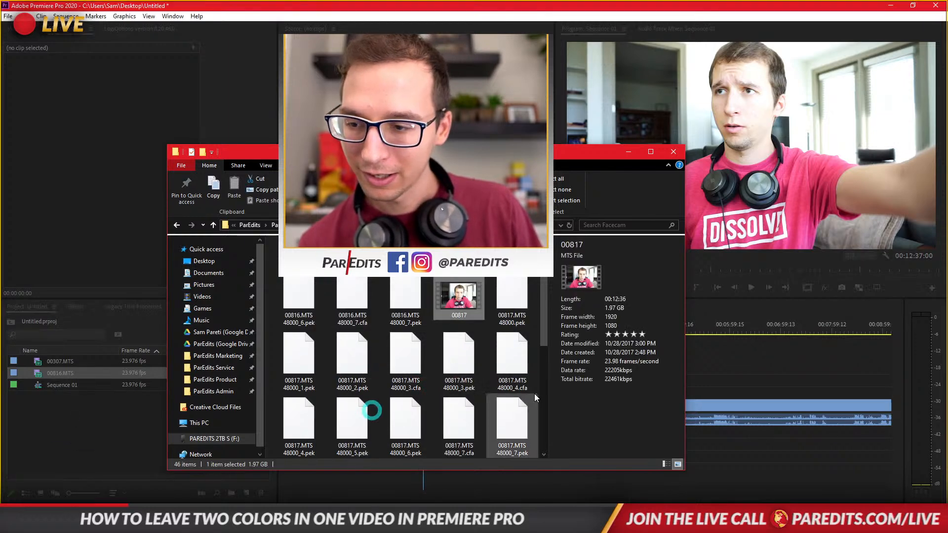
scroll(495, 376, down, 5)
scroll(446, 382, up, 2)
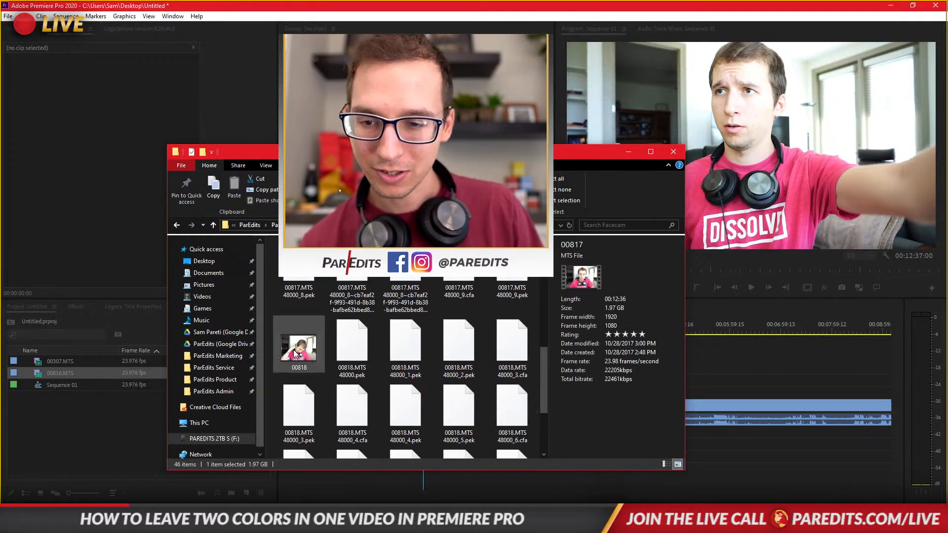
drag(295, 348, 117, 433)
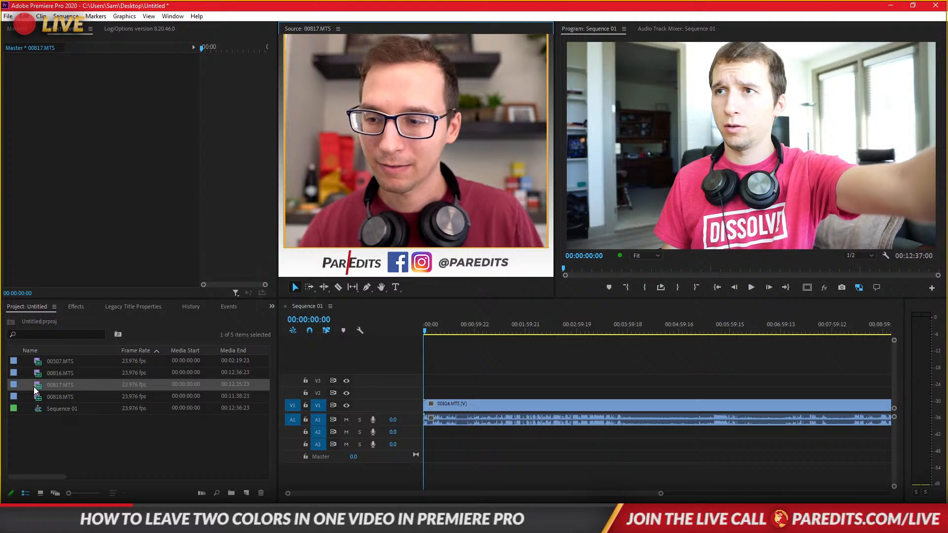
- Overwrite the clip on track V1 with 00817.MTS from the sequence start and scrub through to its end
drag(37, 386, 426, 409)
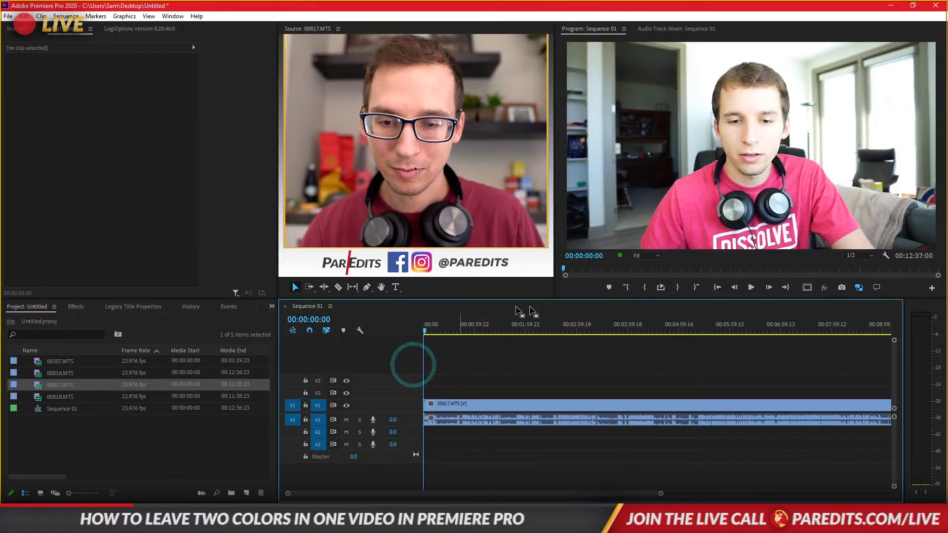
drag(482, 331, 844, 330)
scroll(755, 390, down, 2)
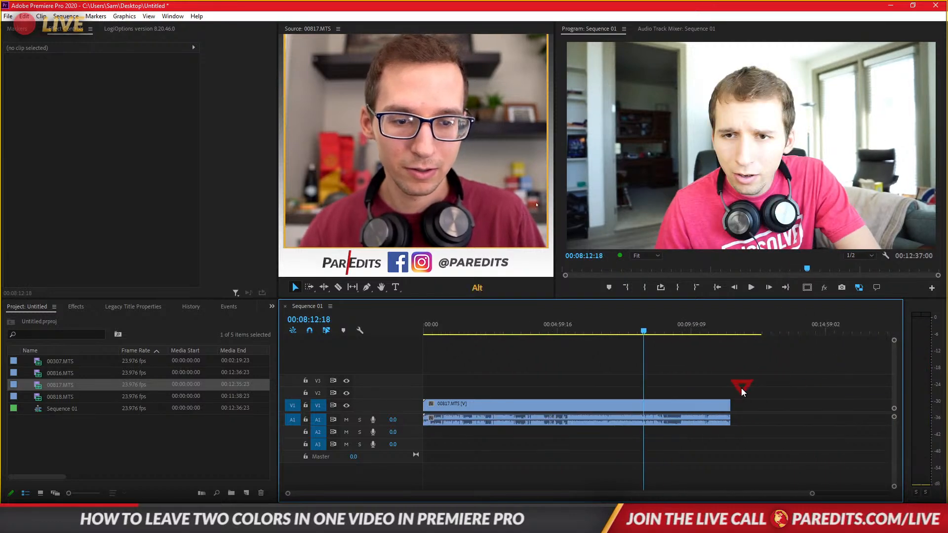
scroll(742, 389, down, 1)
drag(636, 329, 723, 329)
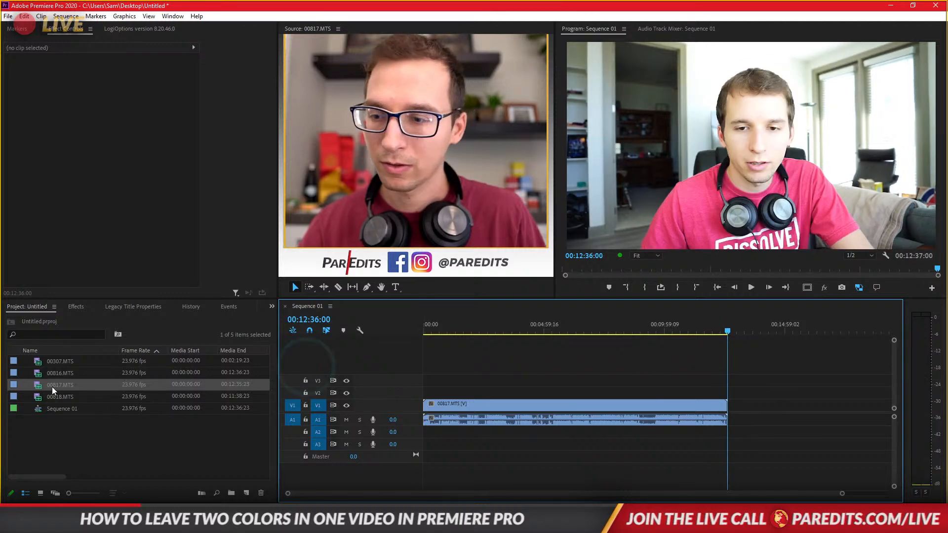
- Place 00818.MTS on track V1 directly after 00817.MTS and scrub through it to review the footage
drag(54, 394, 734, 420)
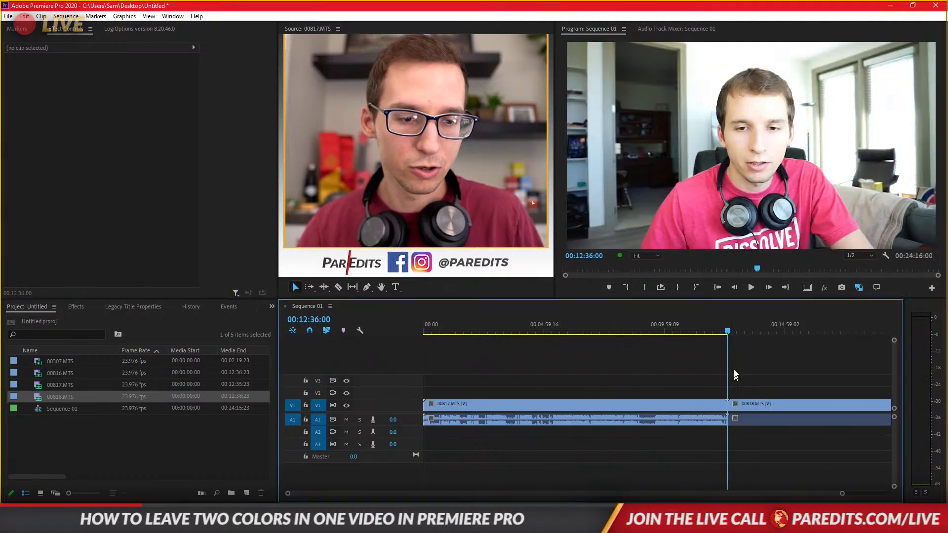
drag(729, 329, 883, 331)
scroll(790, 412, down, 5)
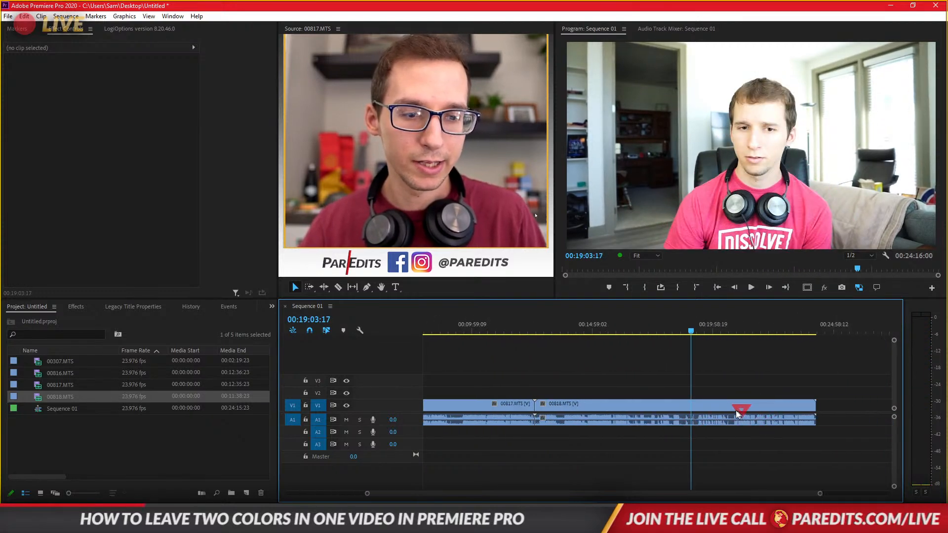
scroll(736, 412, down, 1)
drag(653, 332, 765, 333)
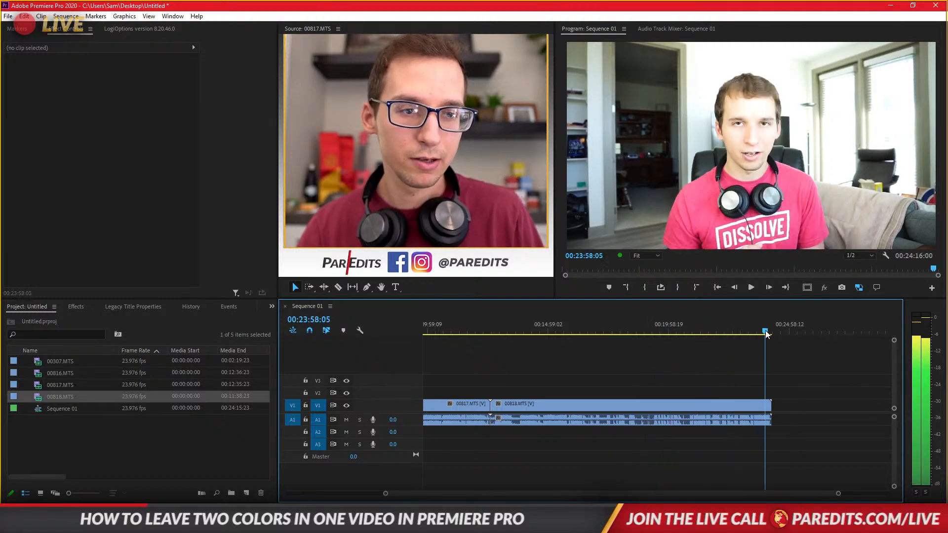
- Delete all the video and audio clips from Sequence 01
drag(814, 374, 400, 467)
key(Delete)
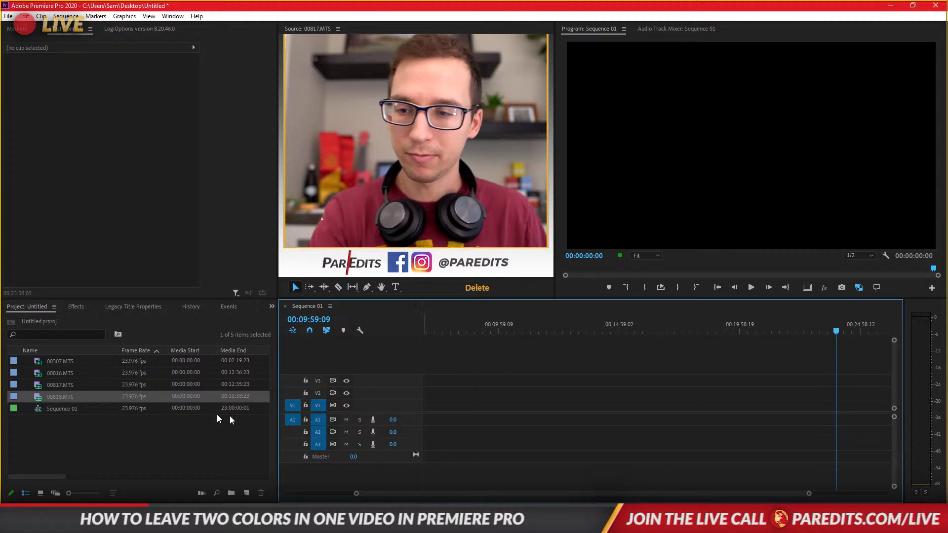
- Place 00307.MTS on track V1 and close the gap before it so it begins at the sequence start
drag(58, 360, 447, 413)
click(717, 288)
click(555, 404)
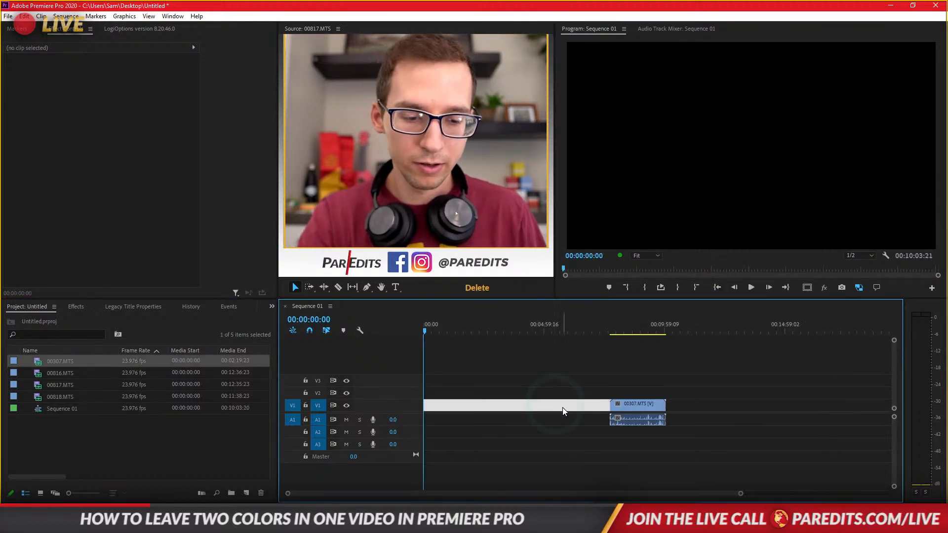
key(Delete)
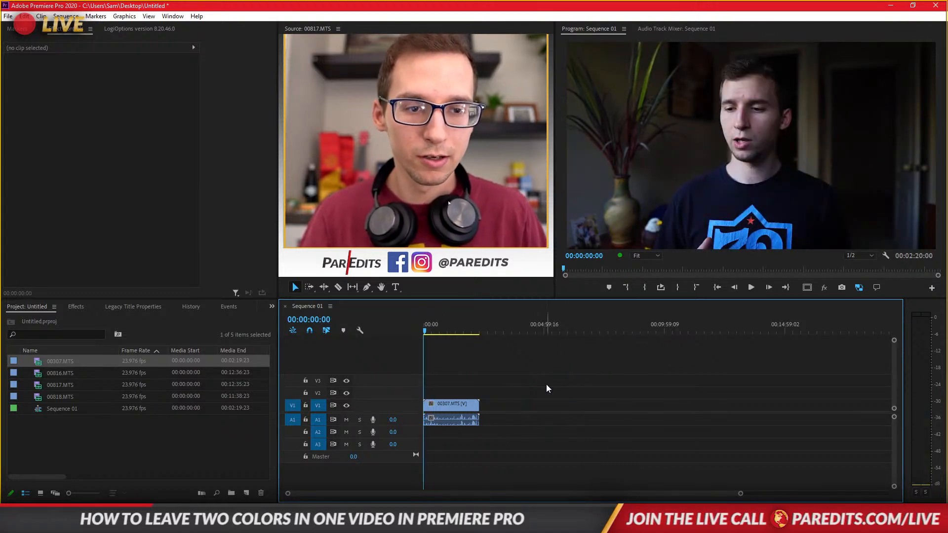
- Cut 00307.MTS at 00:01:22:19, then delete the end pieces so the sequence ends at 00:01:16:09
click(457, 405)
scroll(444, 424, up, 8)
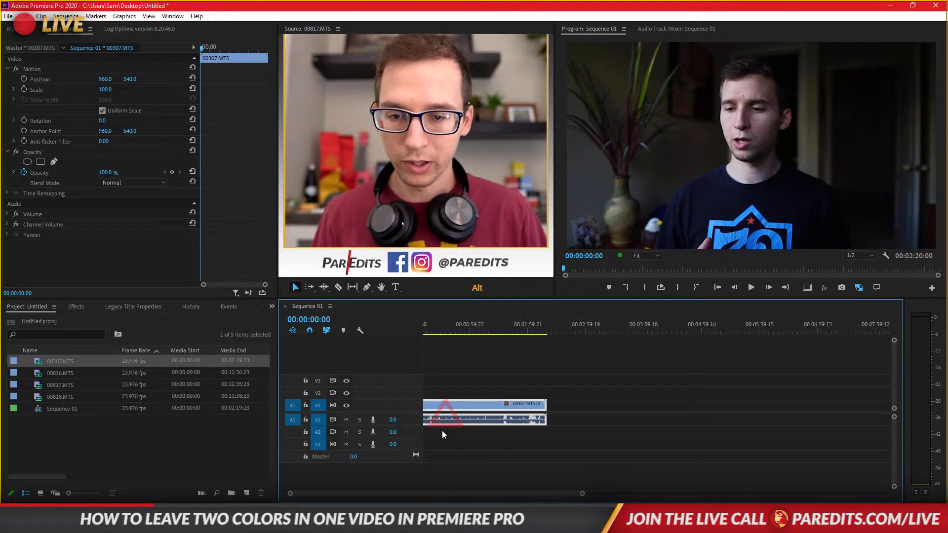
click(442, 330)
drag(445, 330, 602, 338)
key(c)
click(602, 405)
key(v)
drag(625, 404, 428, 419)
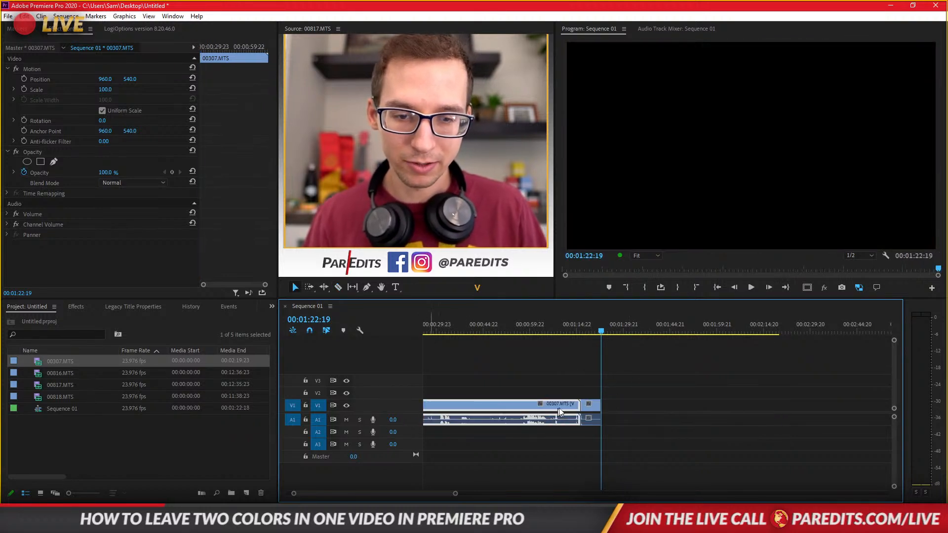
click(595, 404)
key(Delete)
key(backslash)
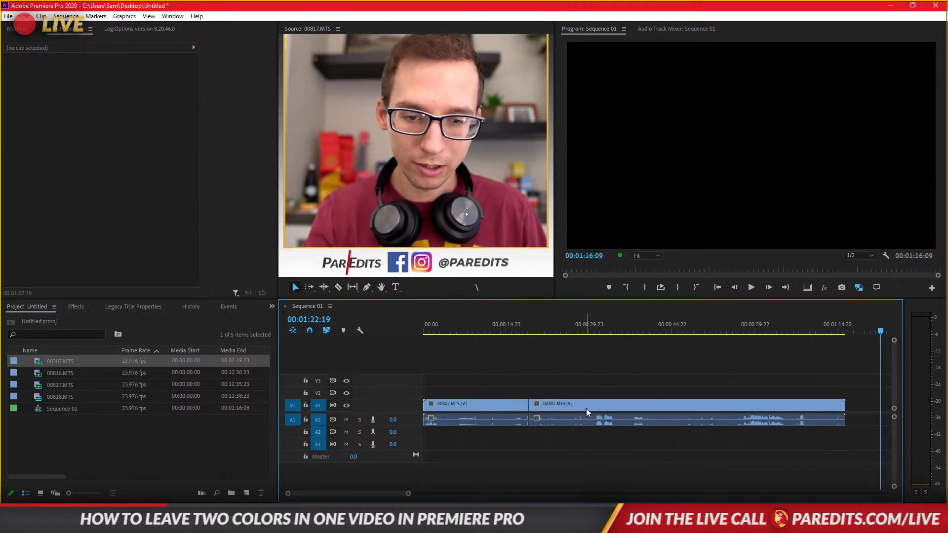
- Remove the first piece of 00307.MTS and move the remaining piece to the sequence start
click(556, 405)
drag(557, 406, 451, 405)
key(backslash)
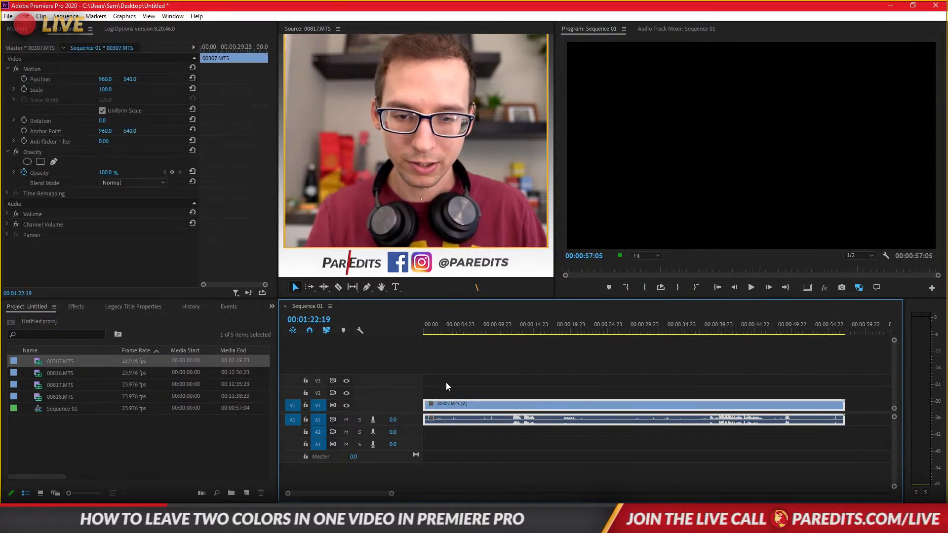
- Expand tracks V1 and A1, split 00307.MTS at 00:00:04:08, and delete everything after the cut
double_click(401, 404)
double_click(413, 416)
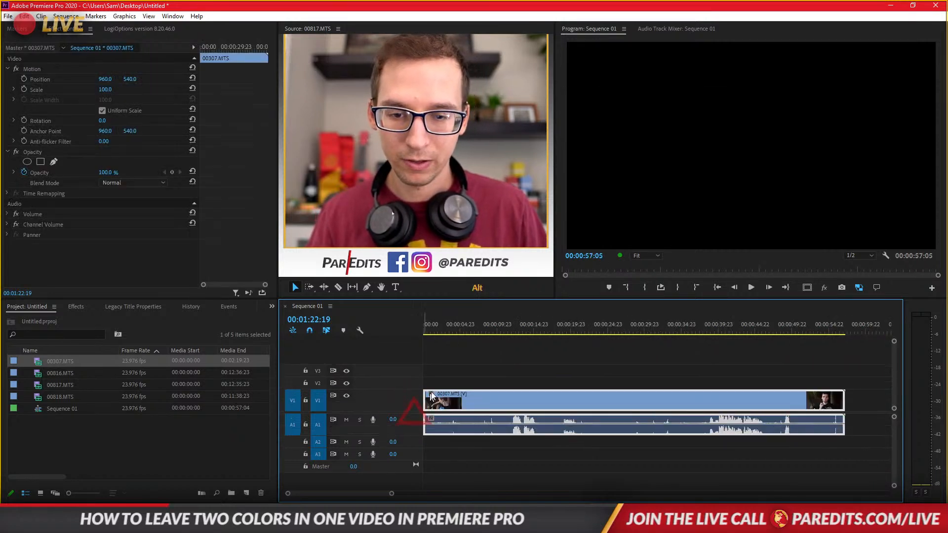
click(451, 329)
mouse_move(452, 330)
mouse_down()
mouse_move(503, 330)
mouse_move(431, 330)
mouse_move(455, 329)
mouse_up()
key(c)
click(457, 398)
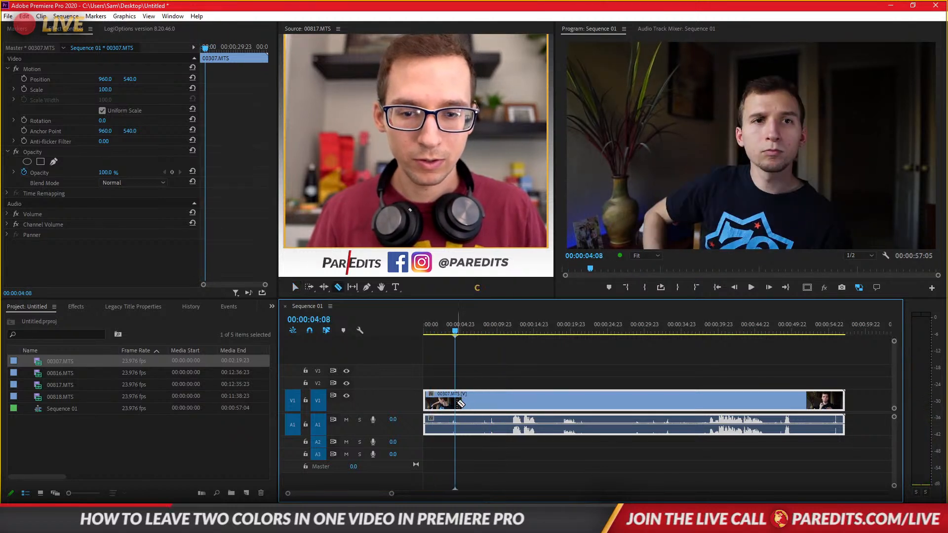
key(v)
click(480, 404)
key(BackSpace)
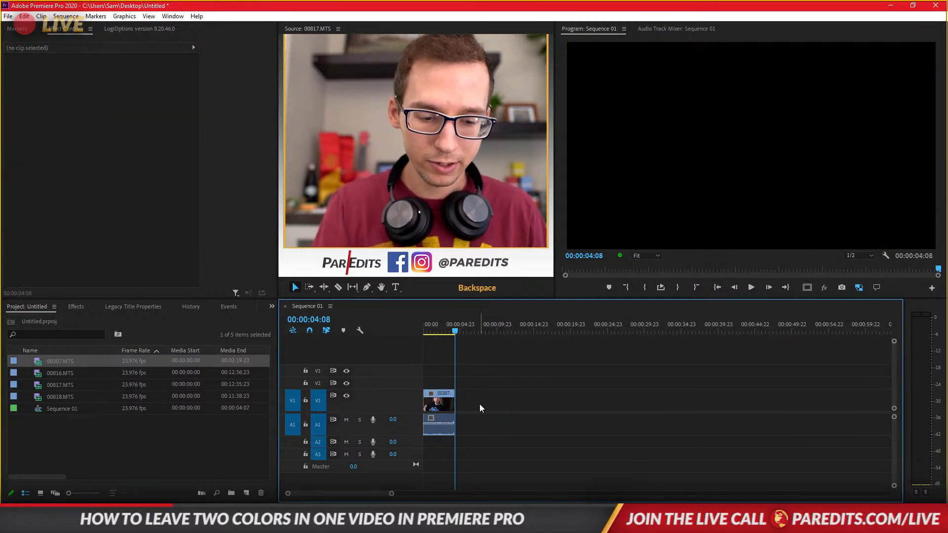
key(backslash)
- Return to the sequence start, find the Leave Color effect, and apply it to the 00307.MTS clip
click(514, 364)
click(717, 287)
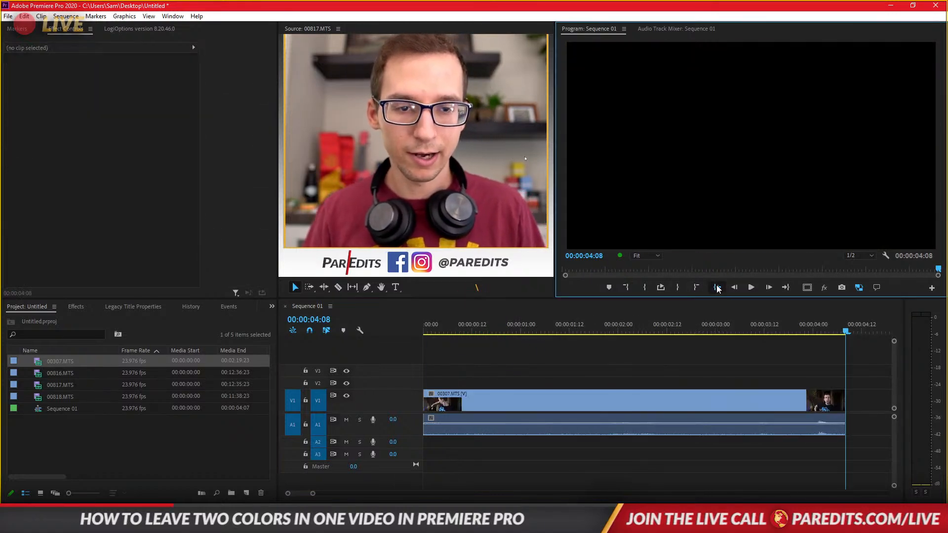
click(570, 398)
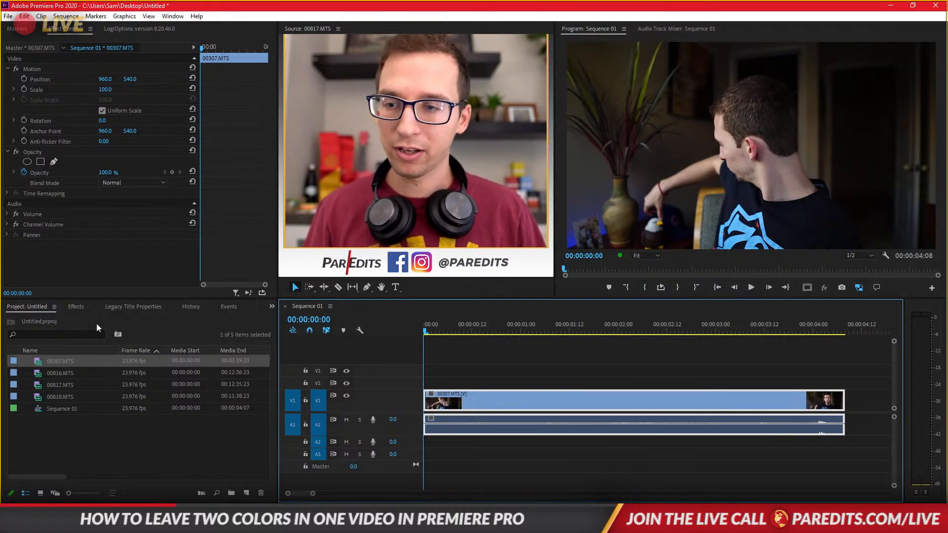
click(76, 306)
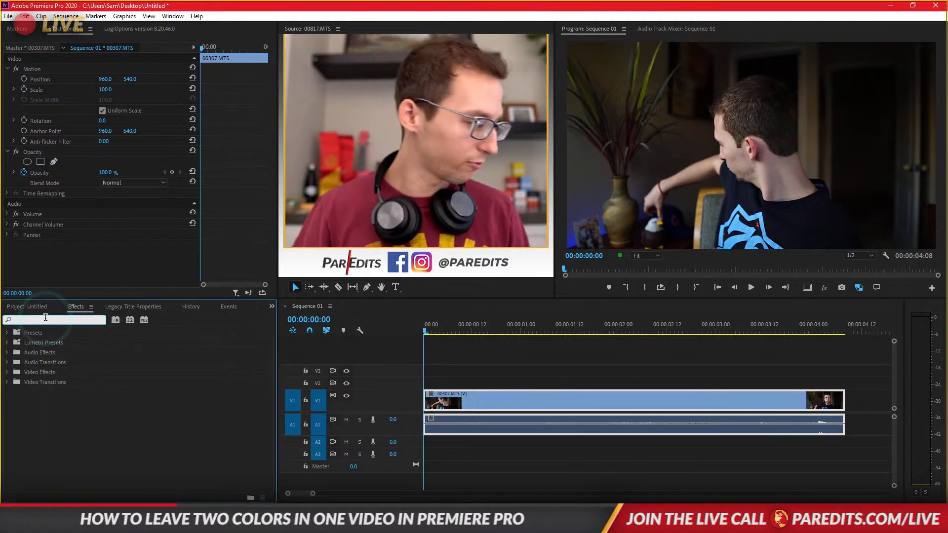
text(leave color)
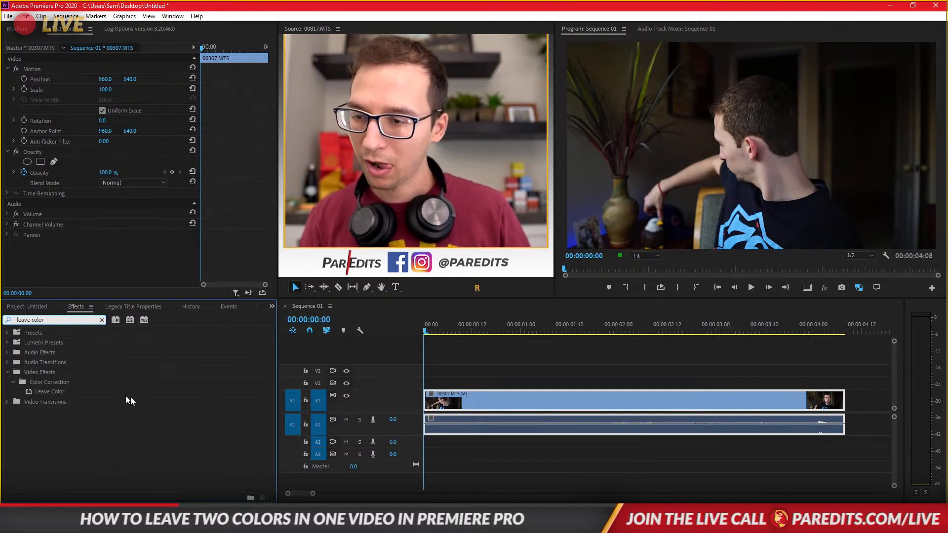
drag(47, 392, 491, 402)
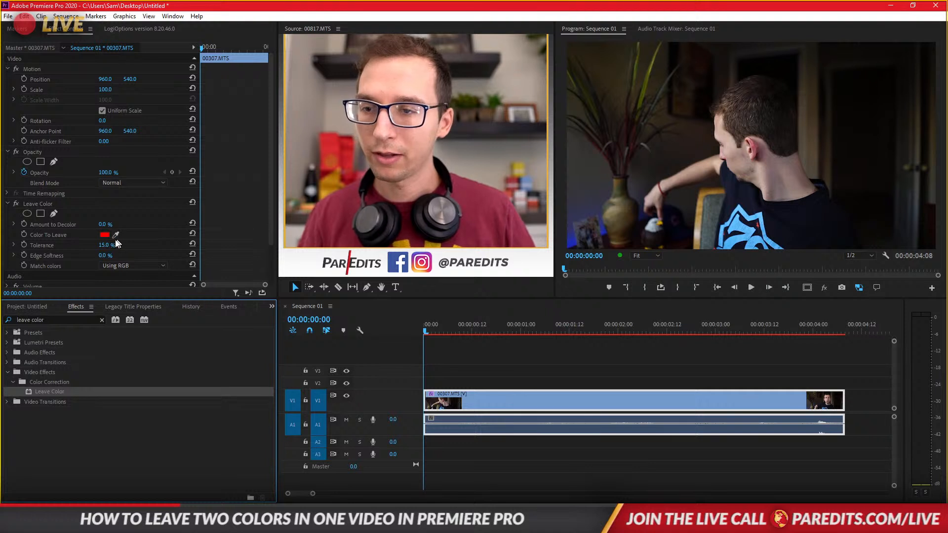
- Sample the shirt's blue as Color To Leave, set Amount to Decolor to 100%, and save the project
scroll(180, 226, down, 1)
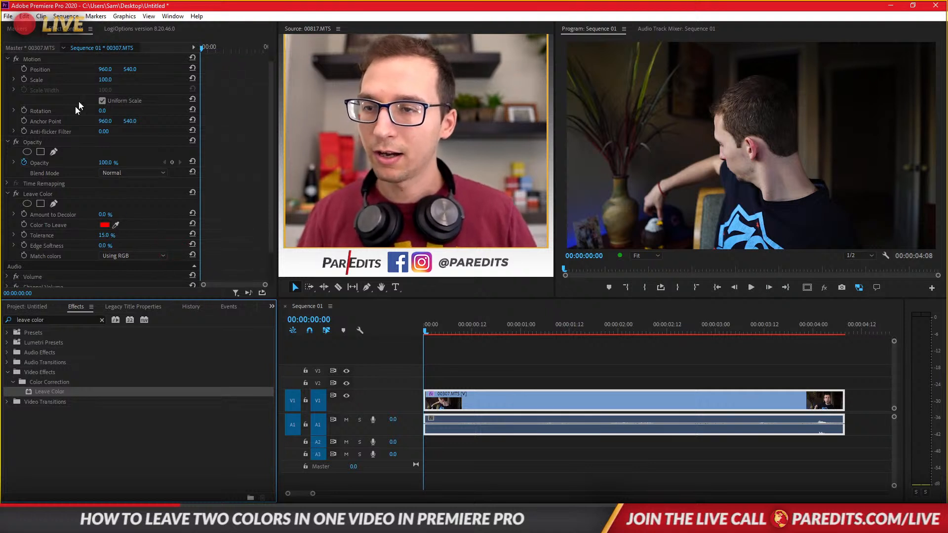
click(116, 225)
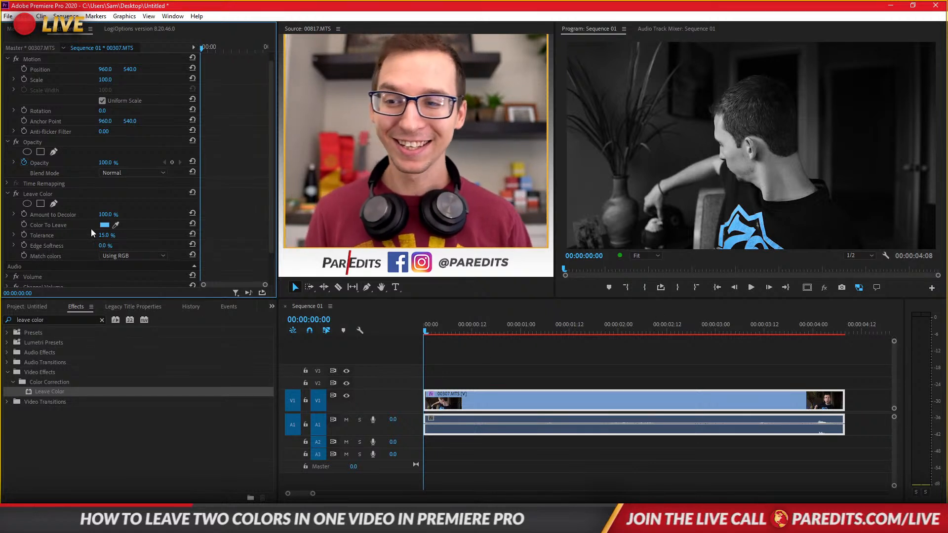
key(ctrl+s)
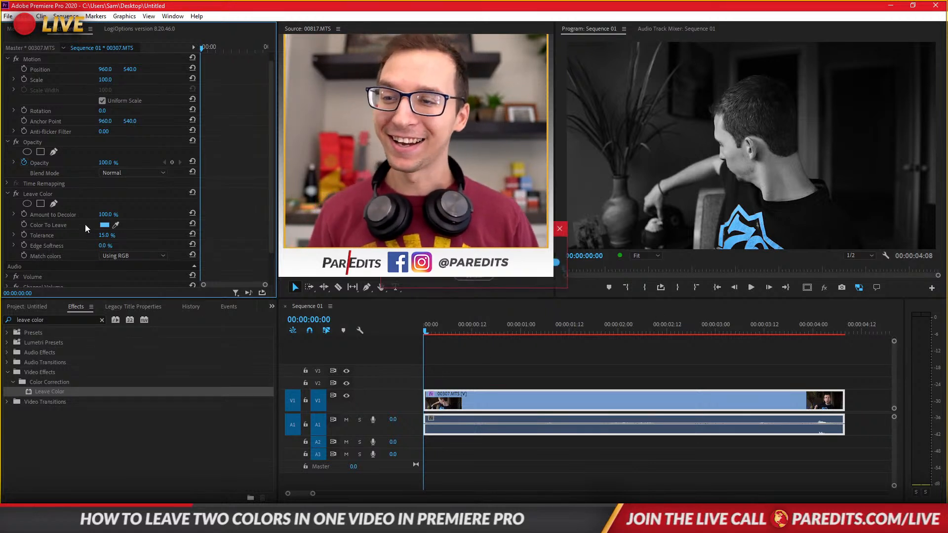
- Sample the yellow of the eagle's beak as Color To Leave and play the clip to 00:00:01:23
click(116, 222)
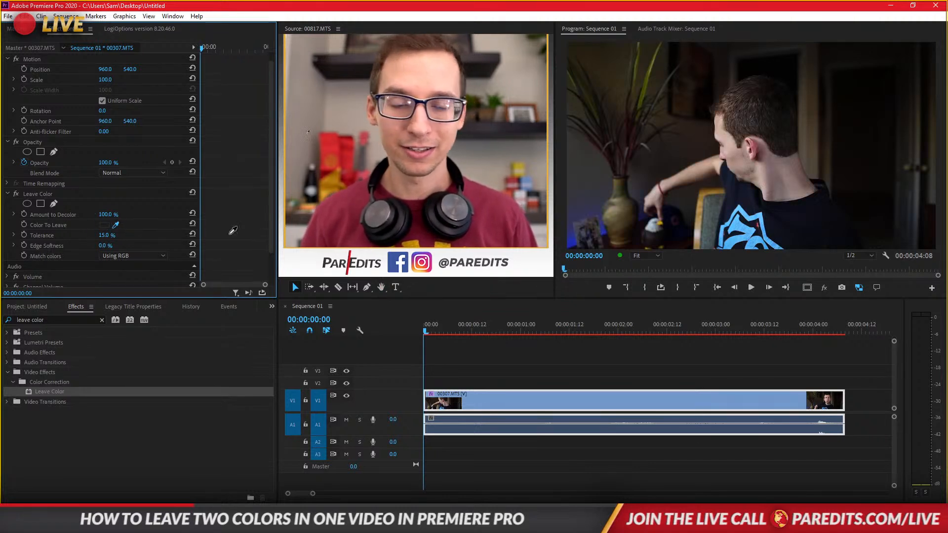
click(662, 219)
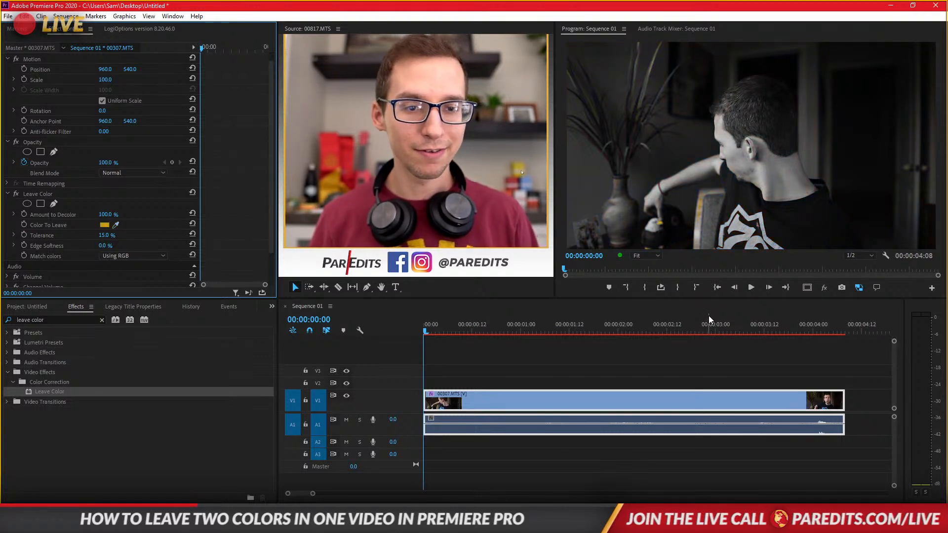
key(space)
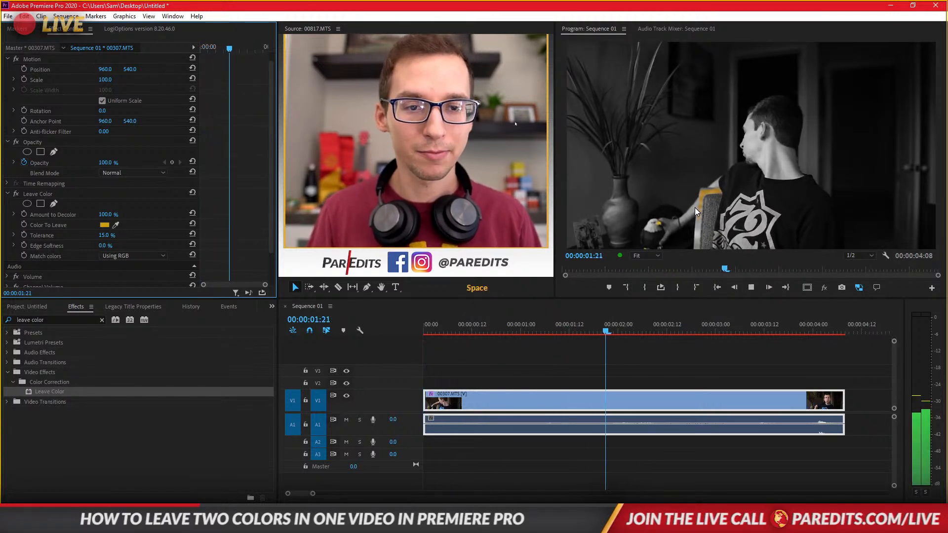
key(space)
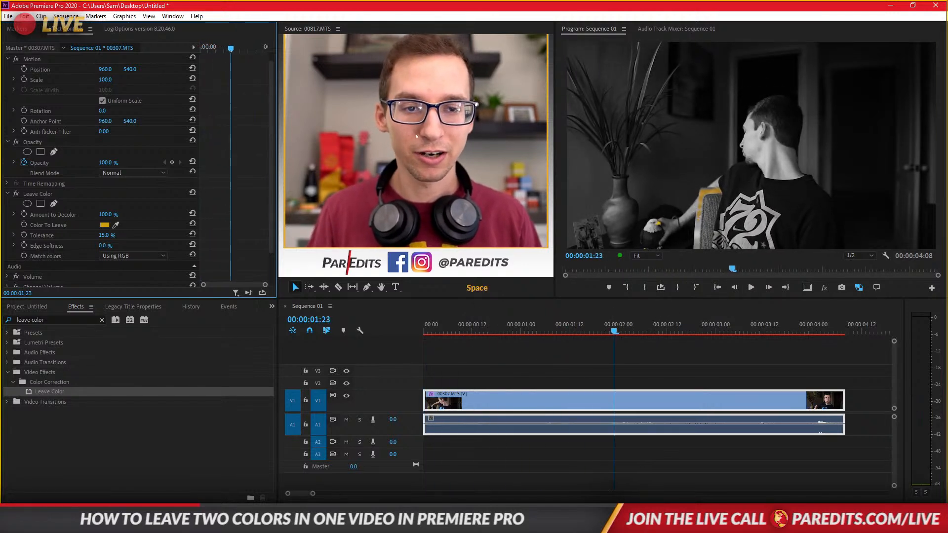
- Resample the eagle's yellow beak at 00:00:01:23 as Color To Leave and set Tolerance to 10%
click(115, 224)
click(660, 222)
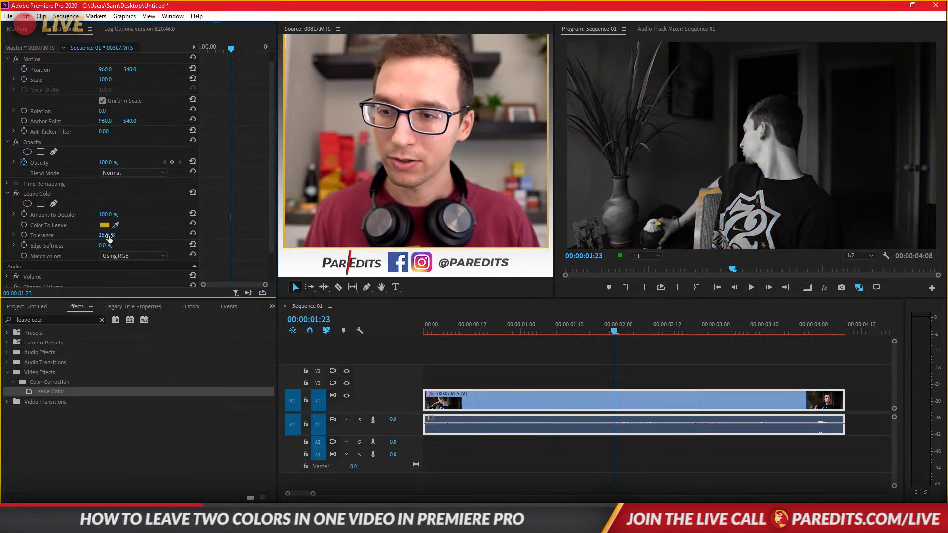
drag(109, 238, 109, 238)
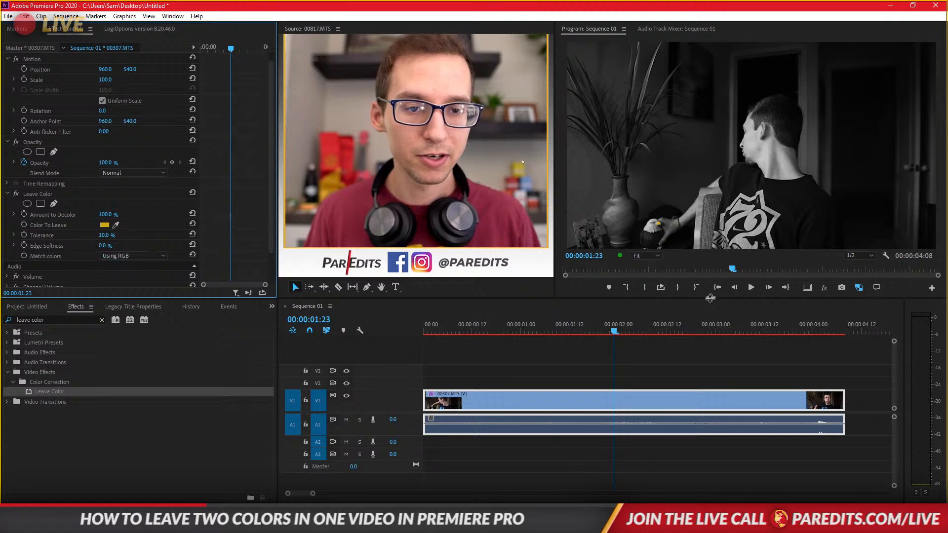
- Play the clip to its end, return to 00:00:01:22, and inspect the eagle at 200% preview zoom
key(space)
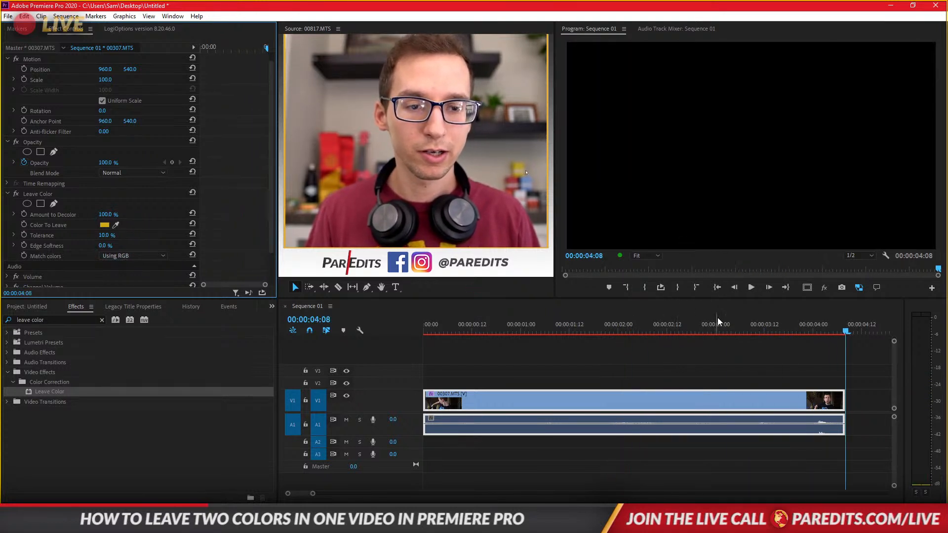
drag(717, 331, 610, 331)
click(653, 226)
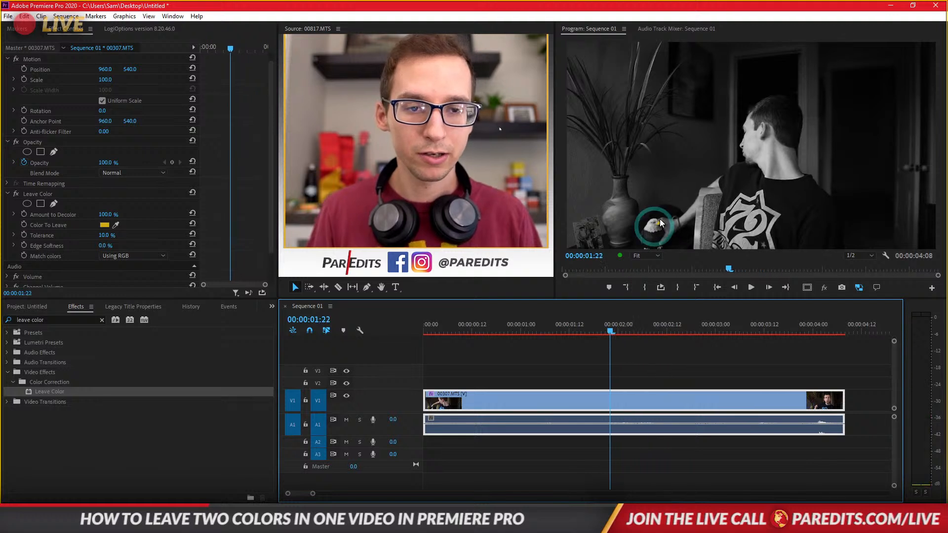
click(642, 259)
click(649, 338)
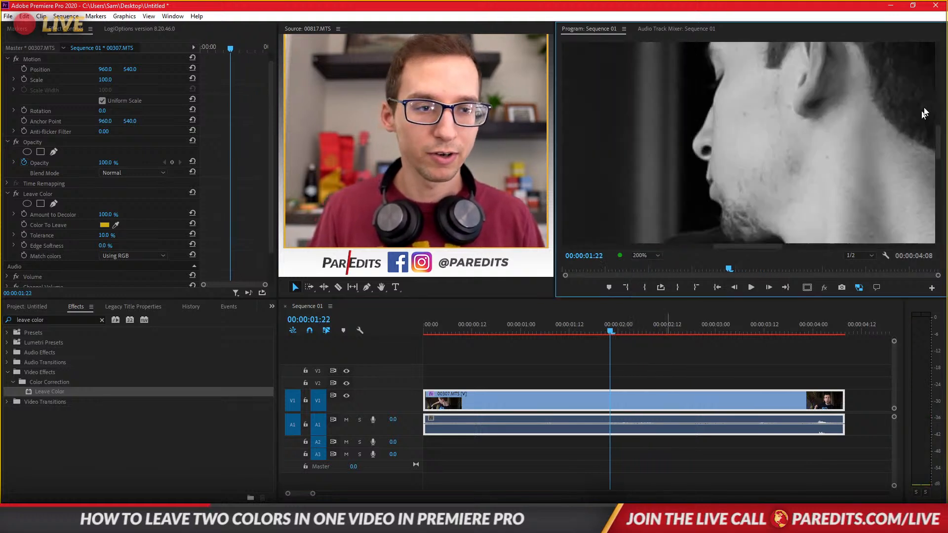
drag(937, 132, 928, 271)
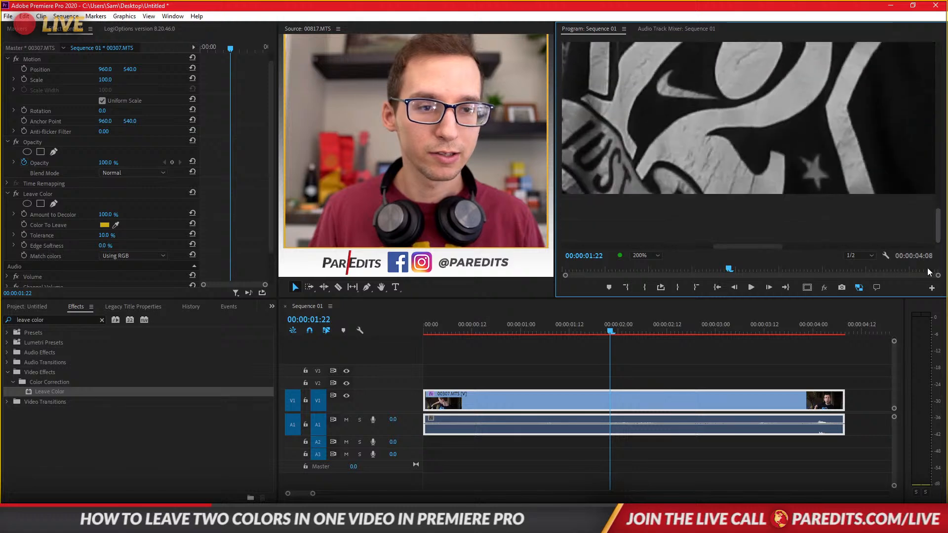
drag(774, 247, 702, 249)
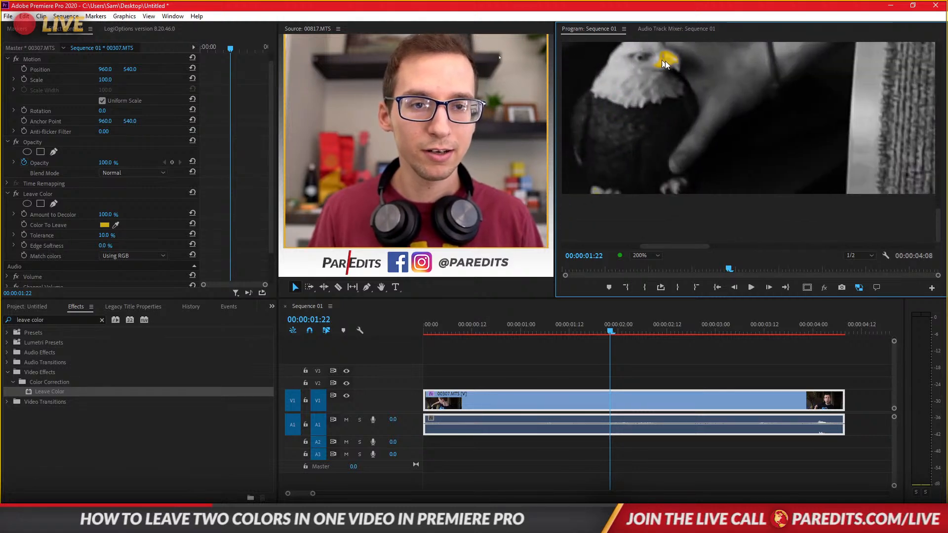
- Try Leave Color tolerances of 11%, 12% and 15%, then set Tolerance back to 10%
click(101, 235)
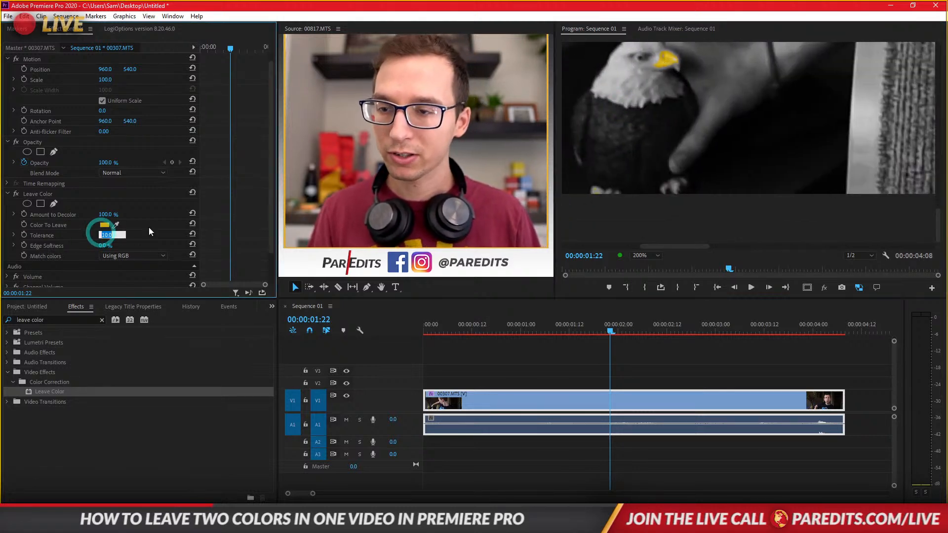
text(11)
key(Return)
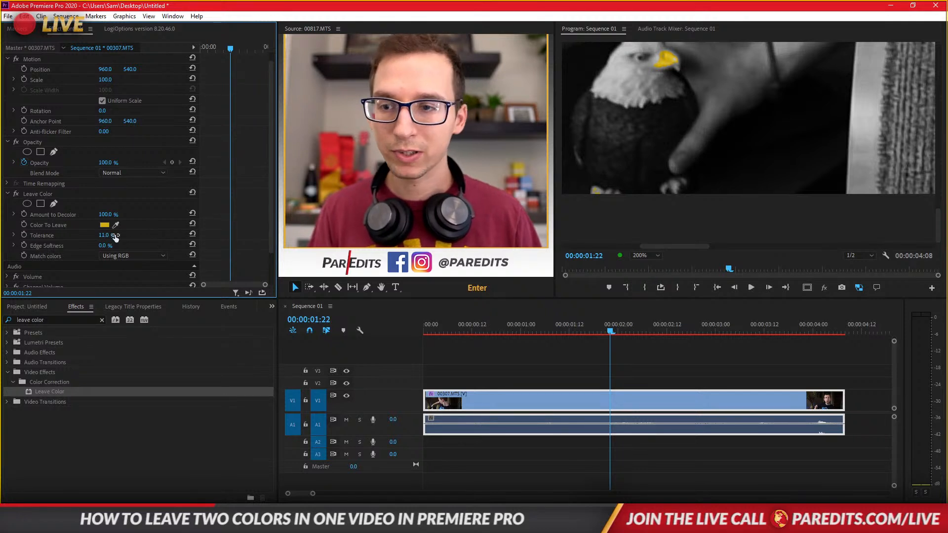
text(12)
key(Return)
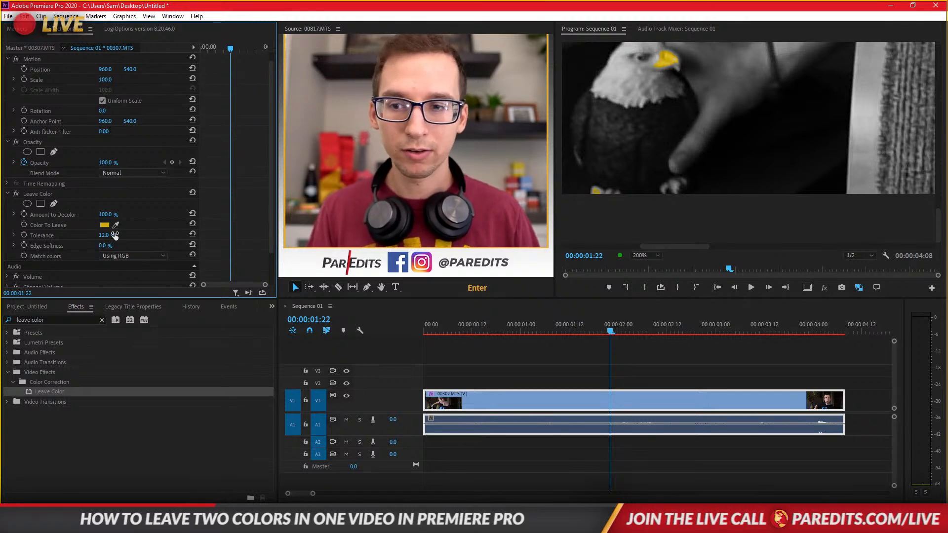
click(114, 235)
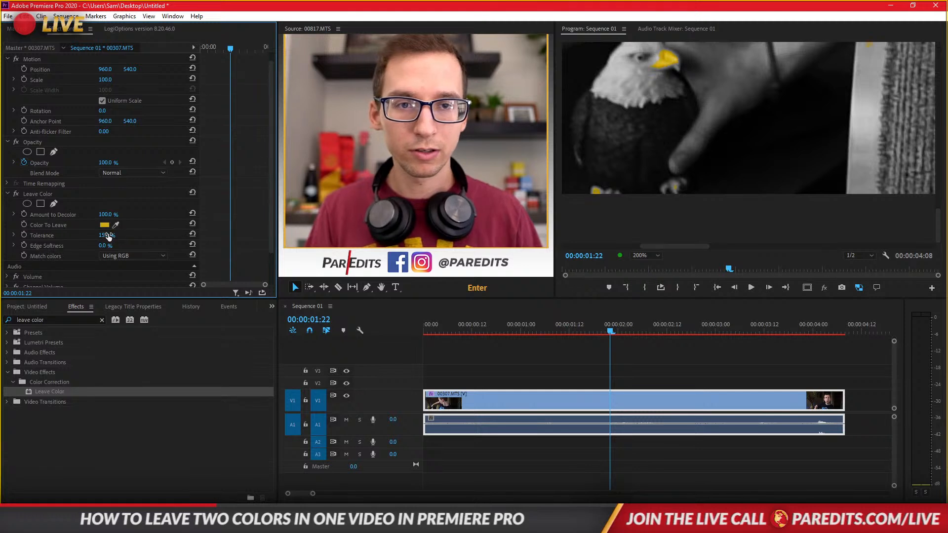
drag(108, 236, 94, 236)
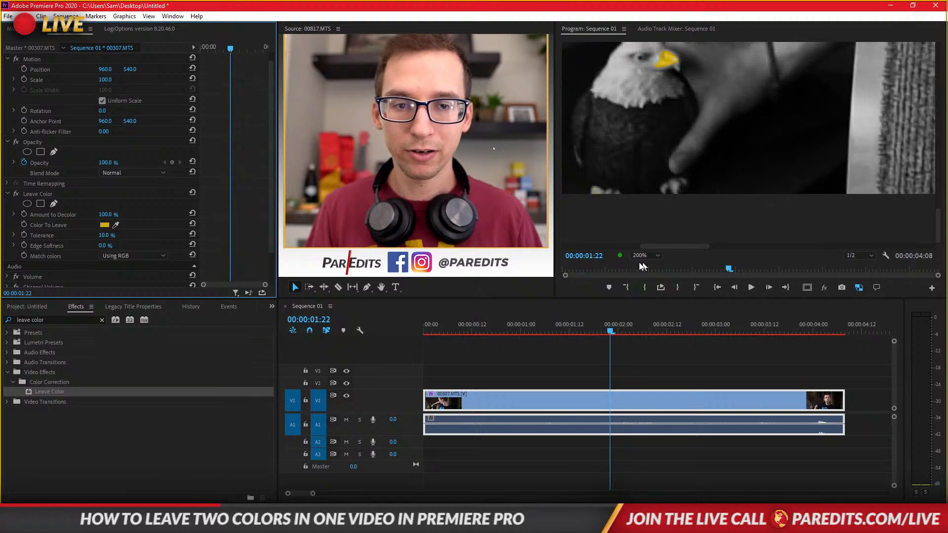
- Sample the blue of the shirt's printed design at 200% preview zoom as Color To Leave
drag(698, 245, 757, 135)
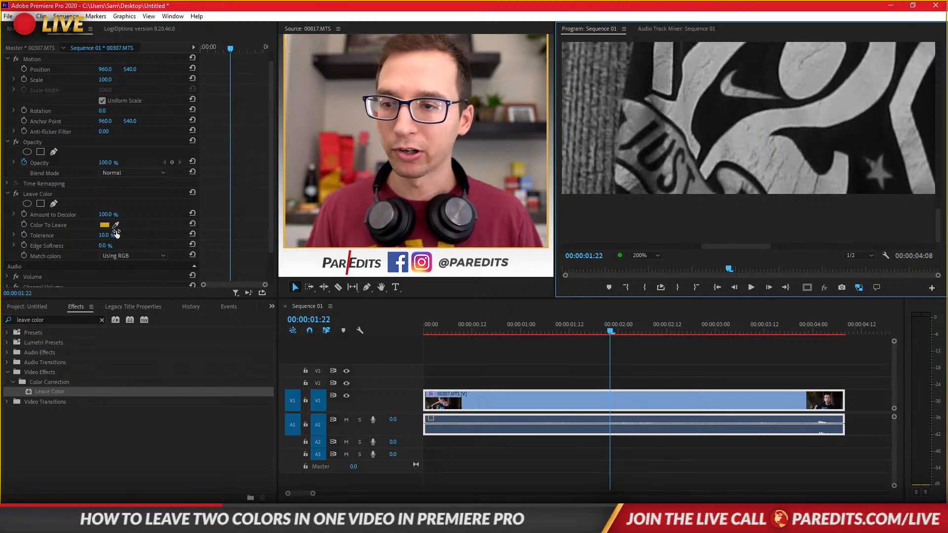
drag(116, 232, 841, 103)
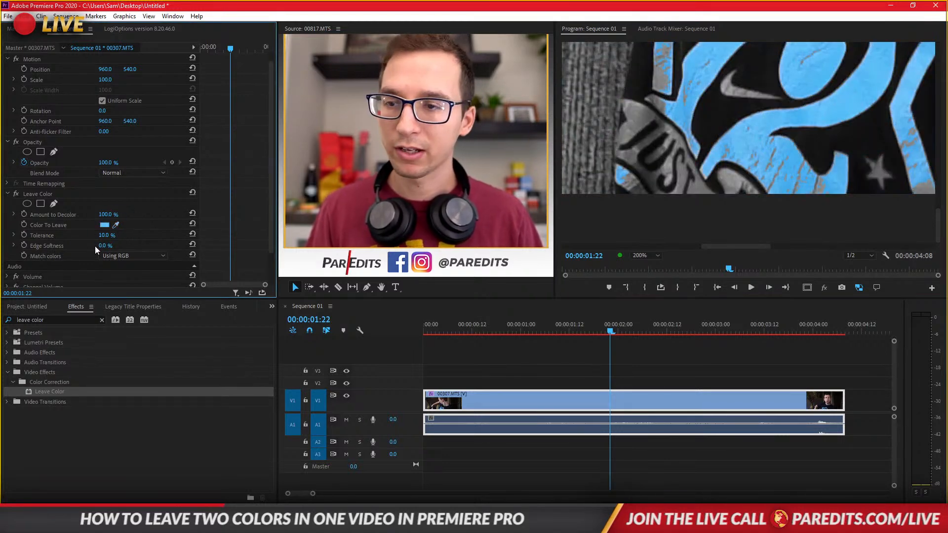
- Try a Leave Color Tolerance of 35%, fit the whole frame in the preview, then lower Tolerance to 15%
drag(105, 236, 112, 235)
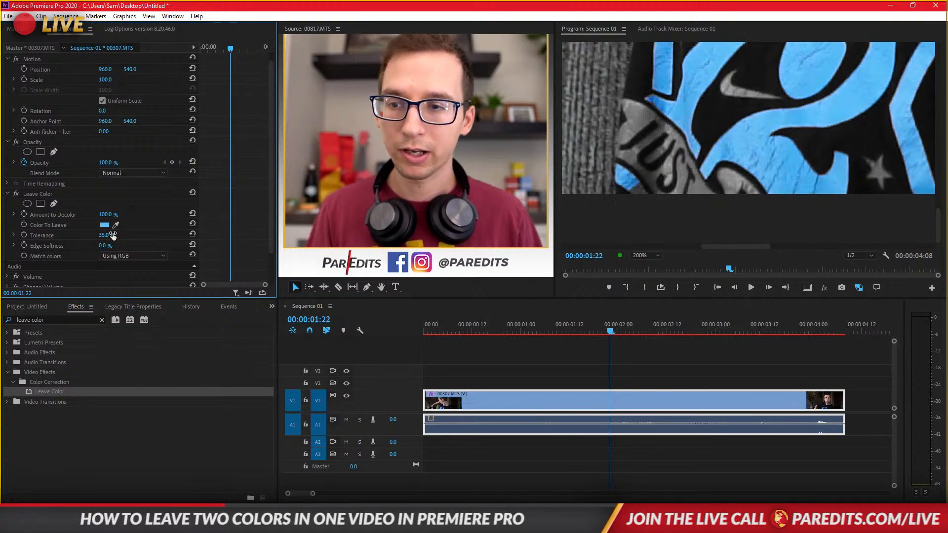
click(648, 260)
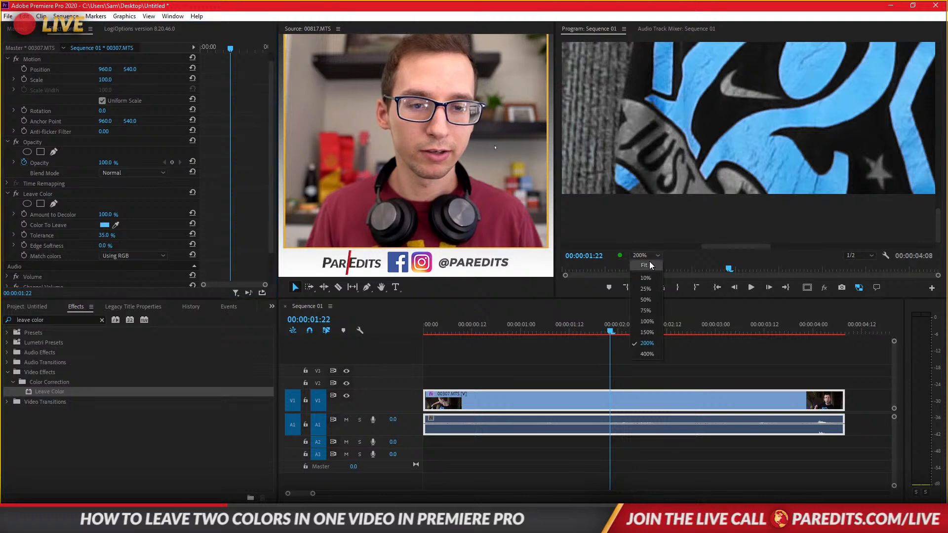
click(642, 269)
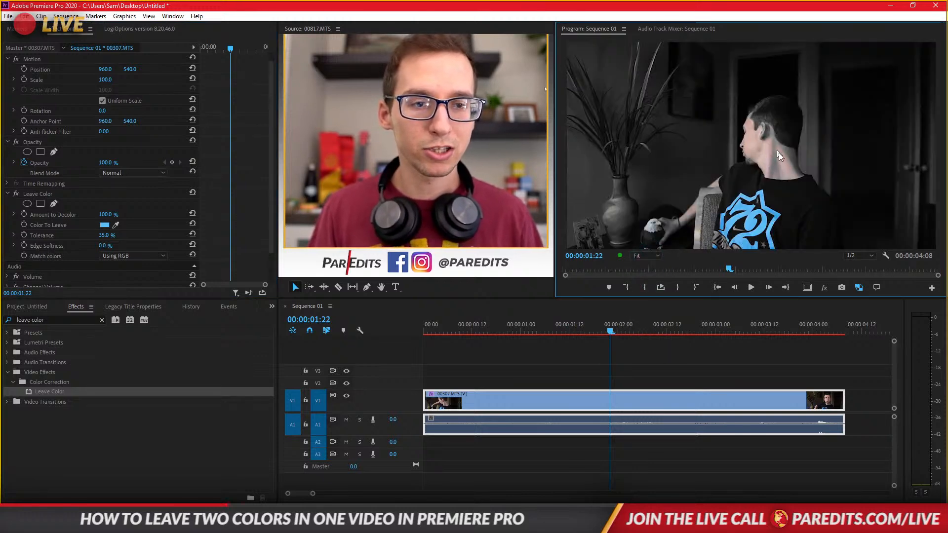
drag(105, 236, 95, 236)
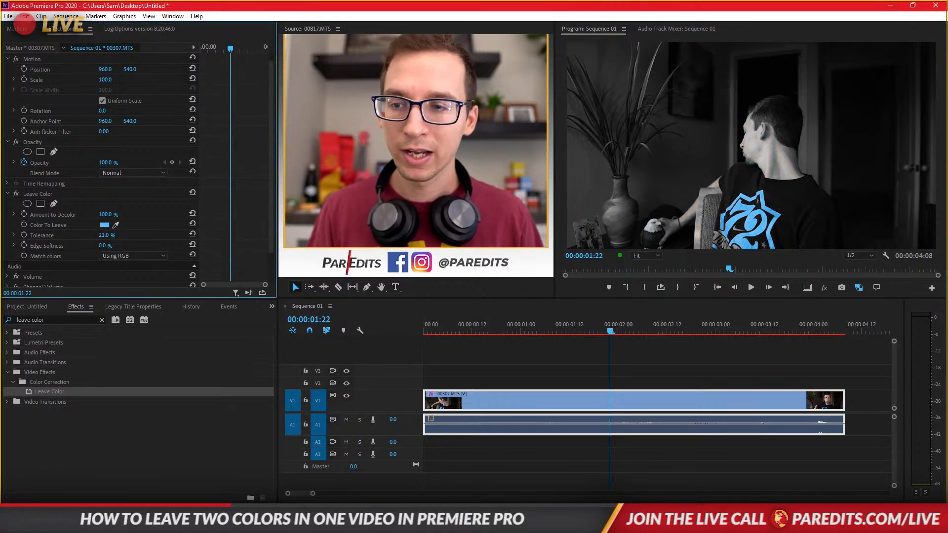
- Try matching colors Using Hue with tolerances of 49% and 20%, then set Match colors back to Using RGB
click(125, 256)
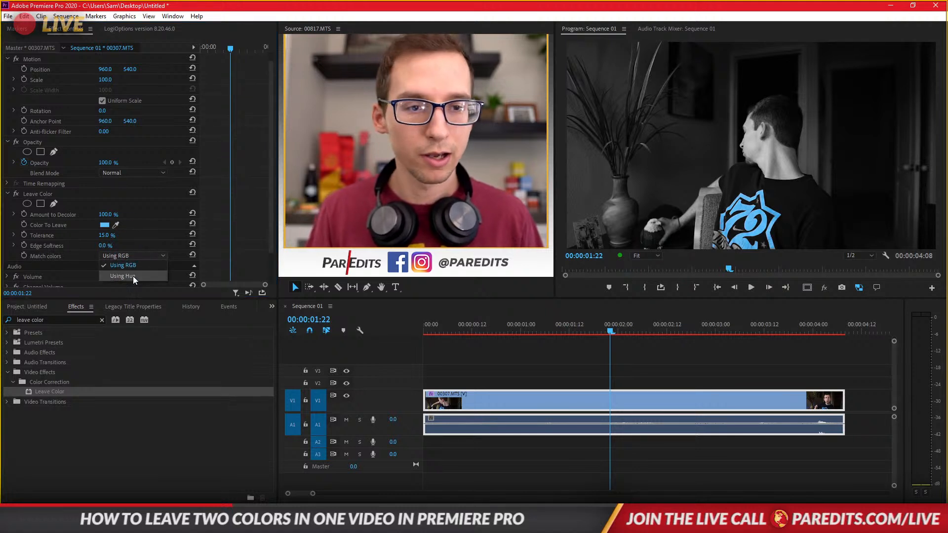
click(132, 277)
drag(107, 235, 114, 235)
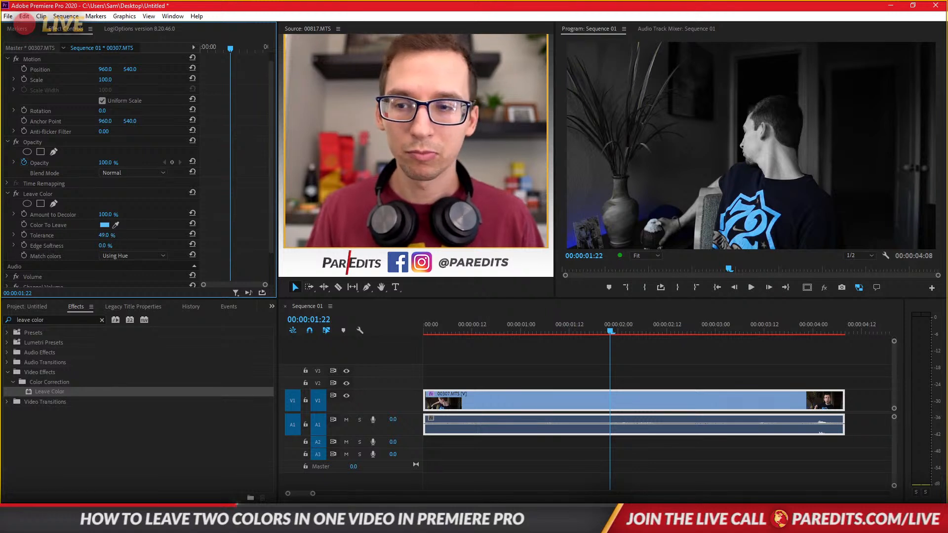
drag(106, 235, 105, 235)
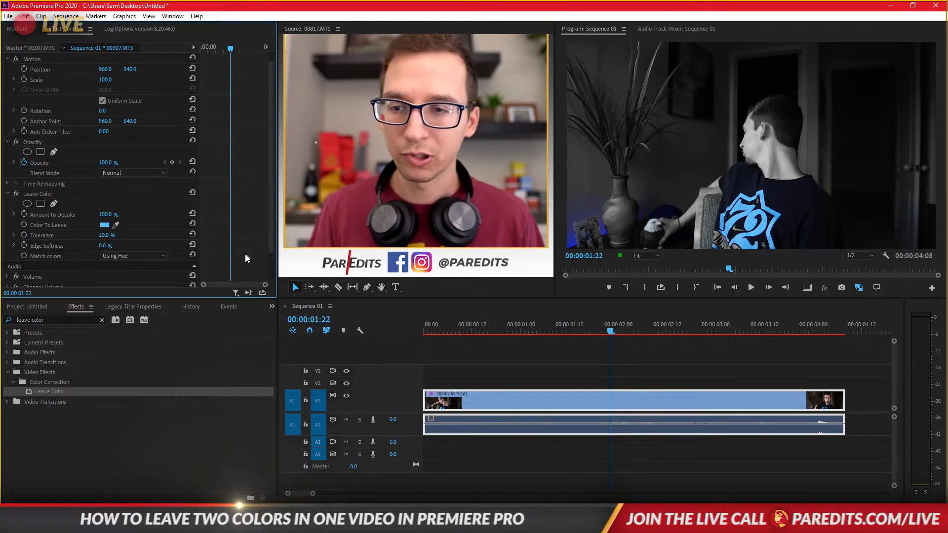
click(137, 255)
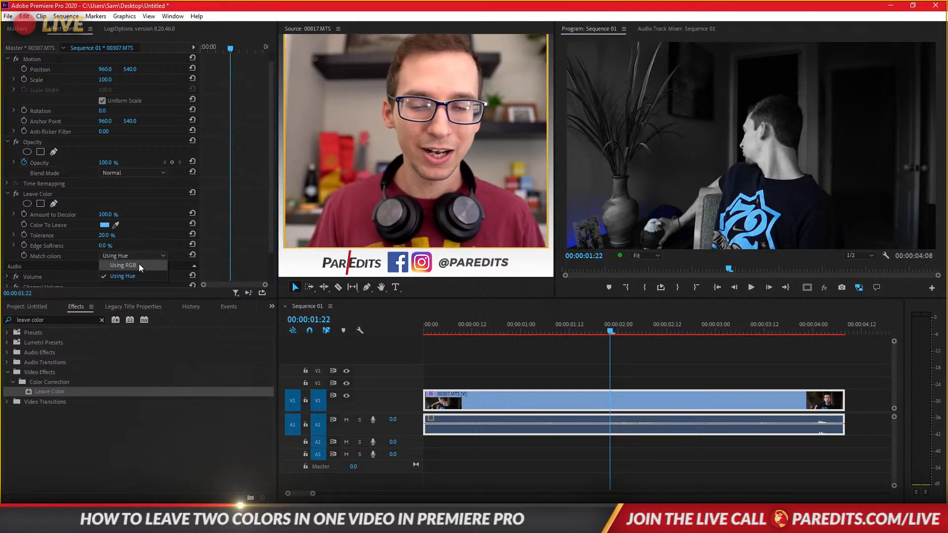
click(139, 266)
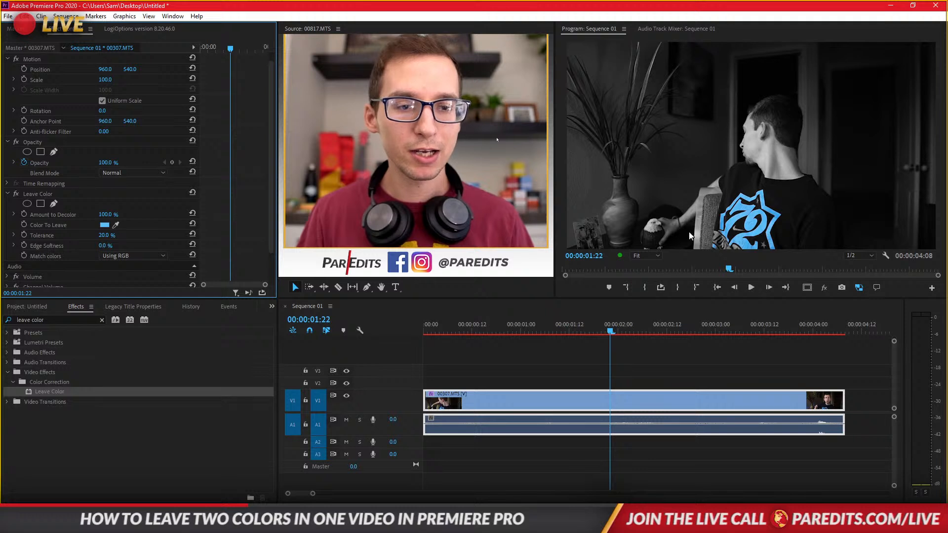
- Try a Leave Color Tolerance of 28%, then set it to 15%
drag(103, 235, 97, 235)
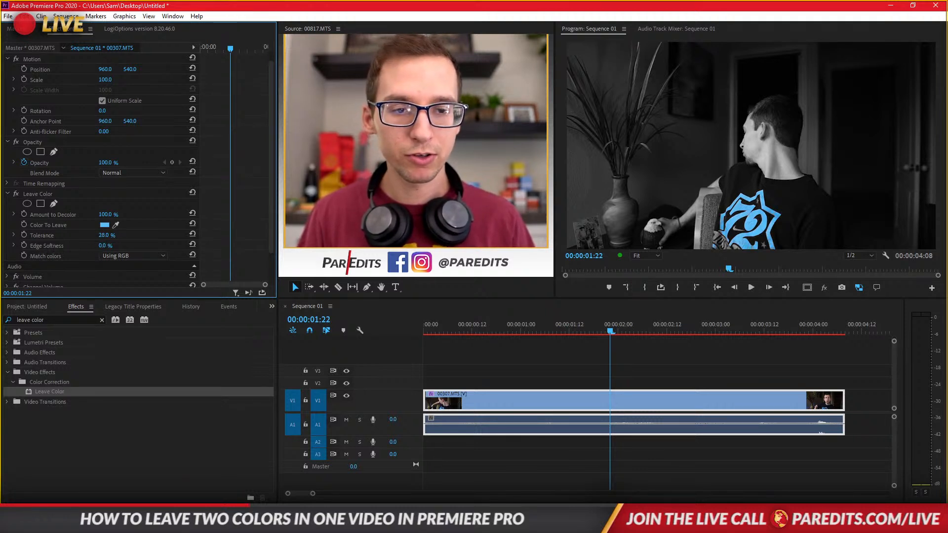
click(106, 235)
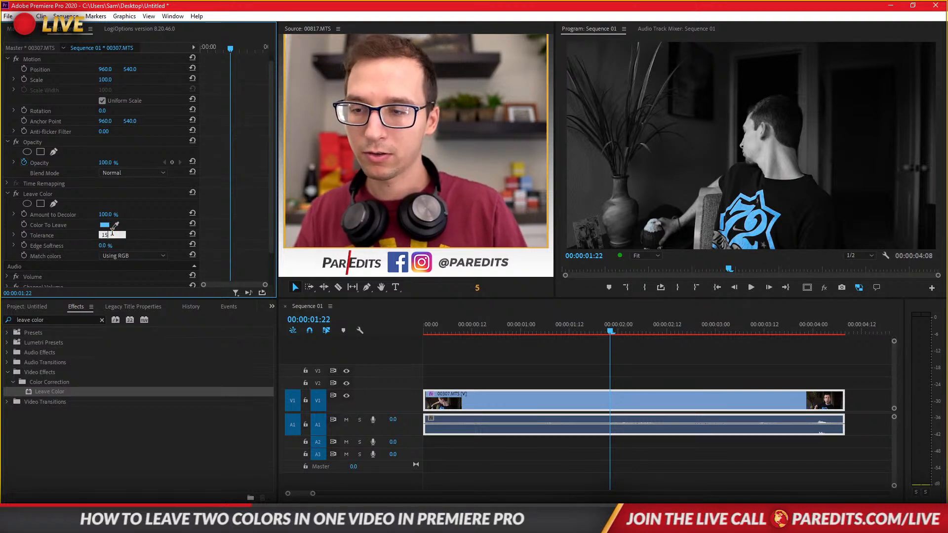
text(15)
key(Return)
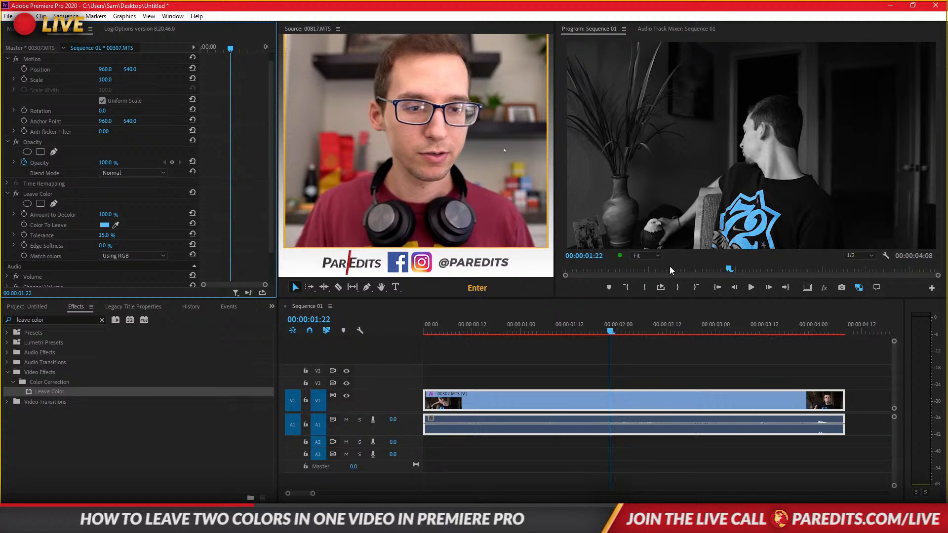
- Duplicate only the video of clip 00307.MTS onto track V2 directly above the original and enlarge the V2 track height
click(589, 410)
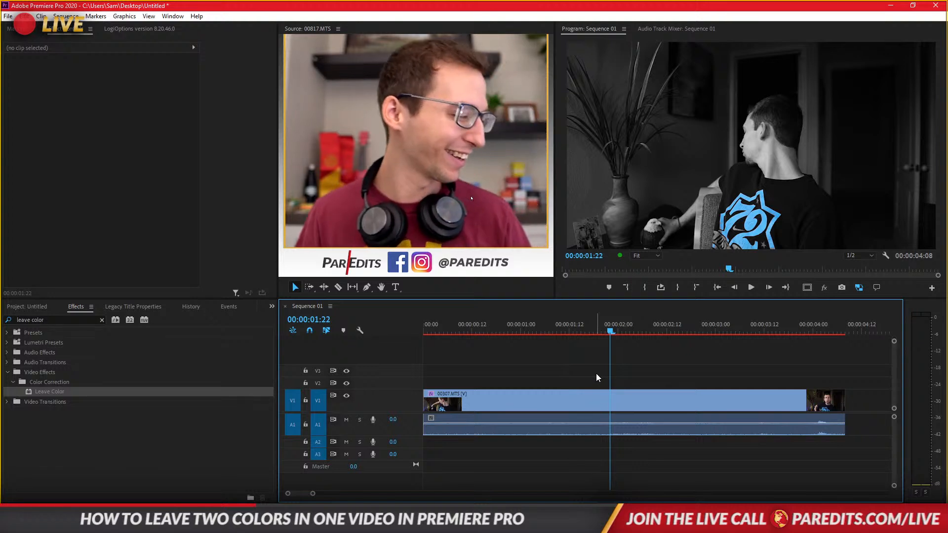
click(497, 402)
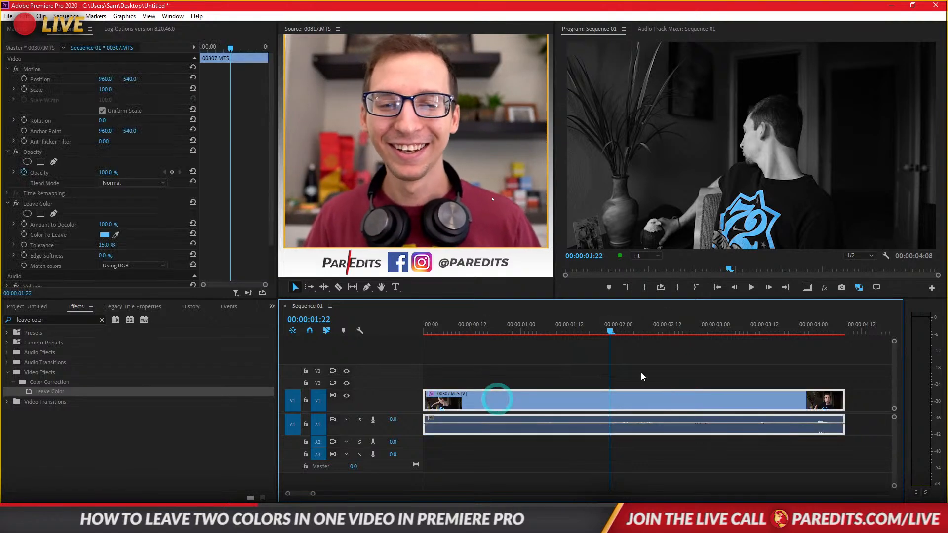
click(484, 401)
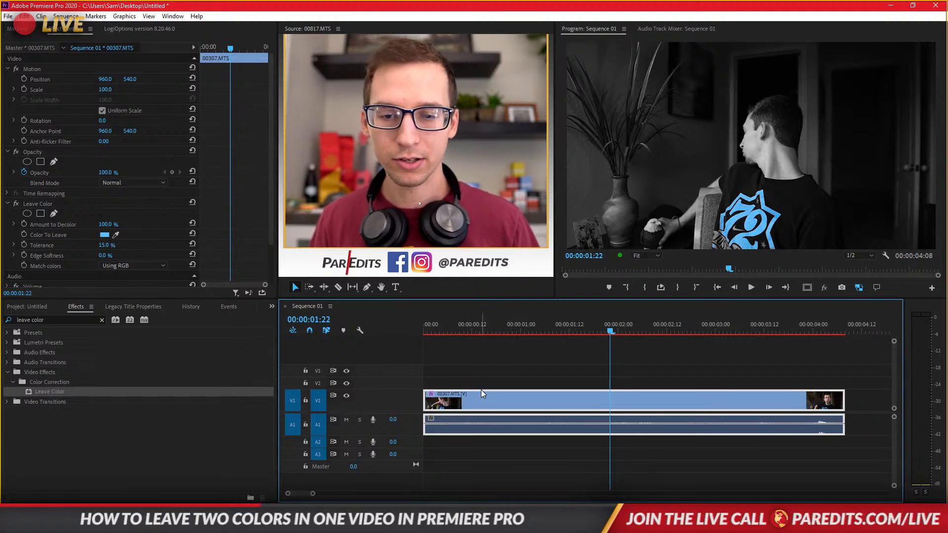
click(501, 376)
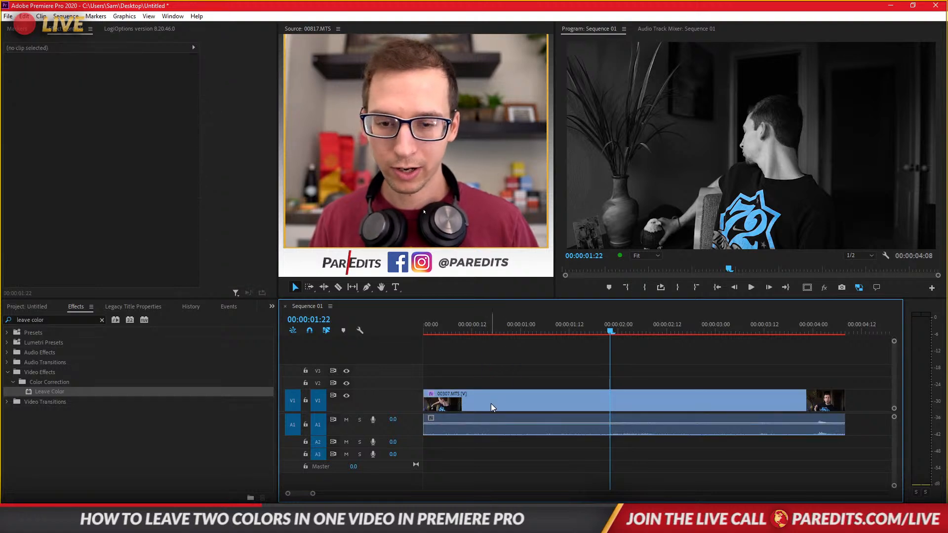
alt+click(505, 404)
drag(506, 404, 531, 381)
click(531, 381)
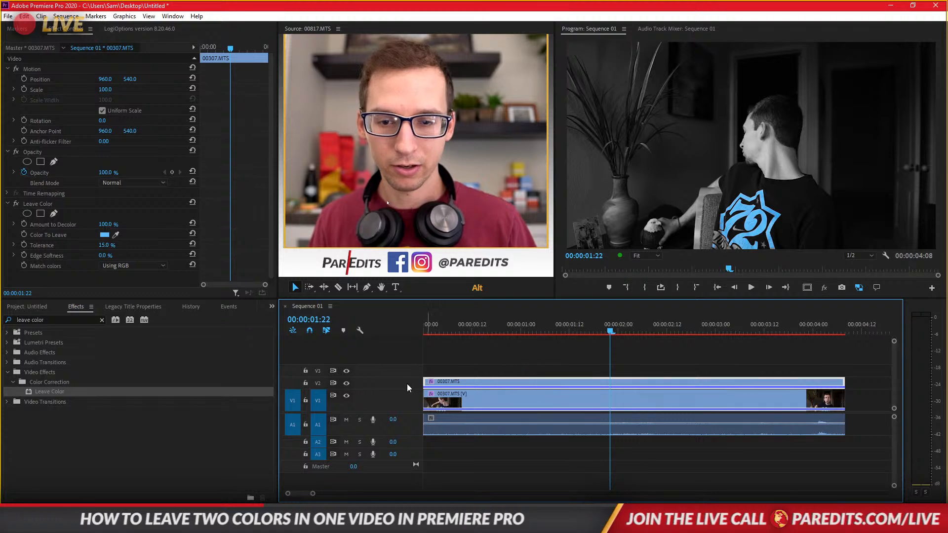
scroll(406, 383, up, 2)
- Change the label color of the duplicate clip on V2 to orange
click(485, 400)
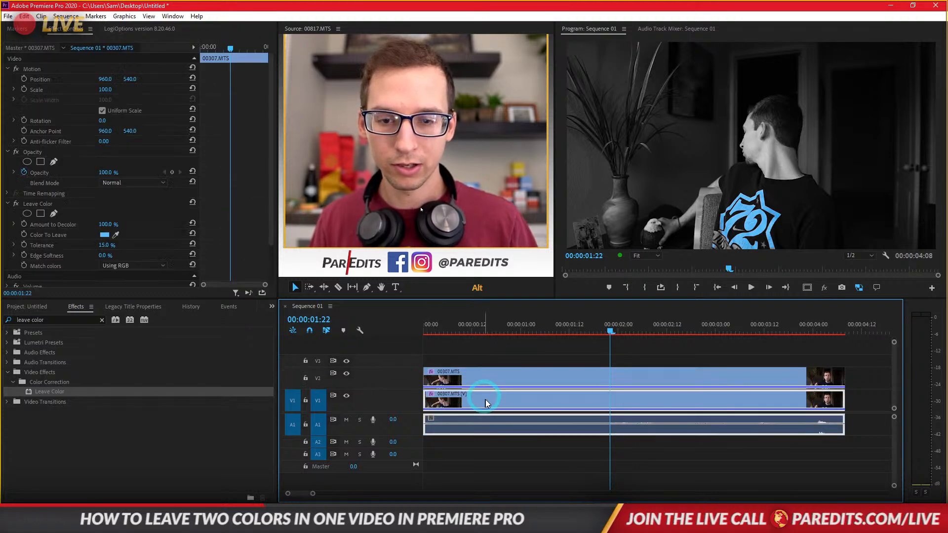
right_click(498, 378)
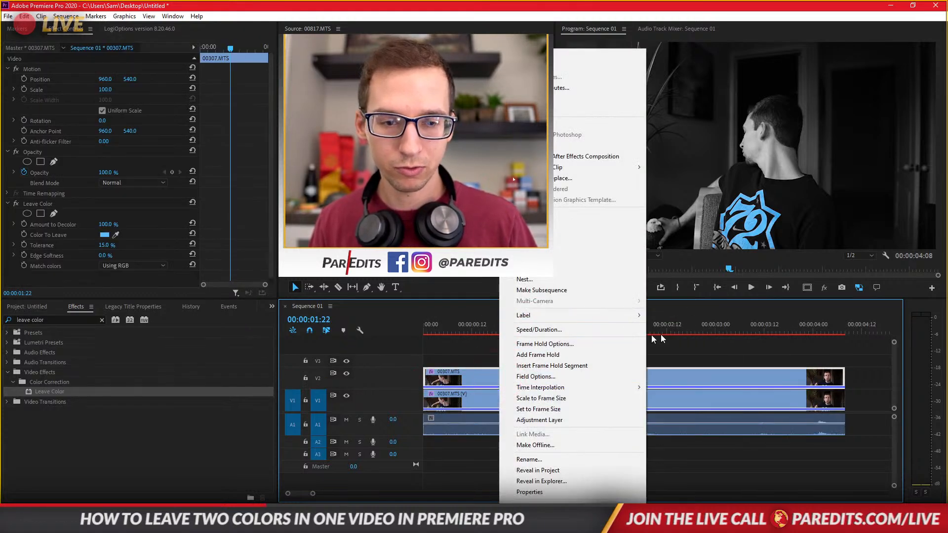
mouse_move(617, 315)
click(688, 403)
click(553, 355)
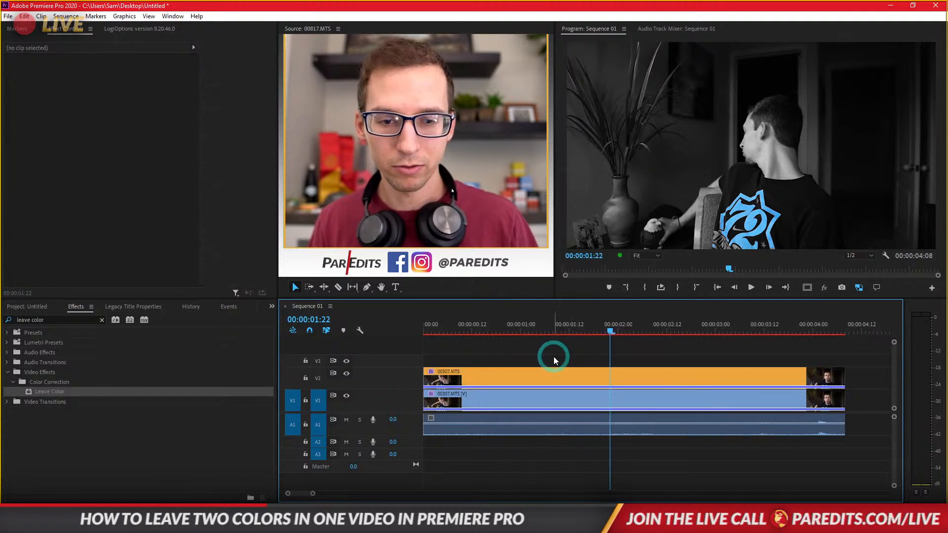
- Hide track V1 and sample the red of the shirt's print as Color To Leave for the V2 duplicate
click(552, 382)
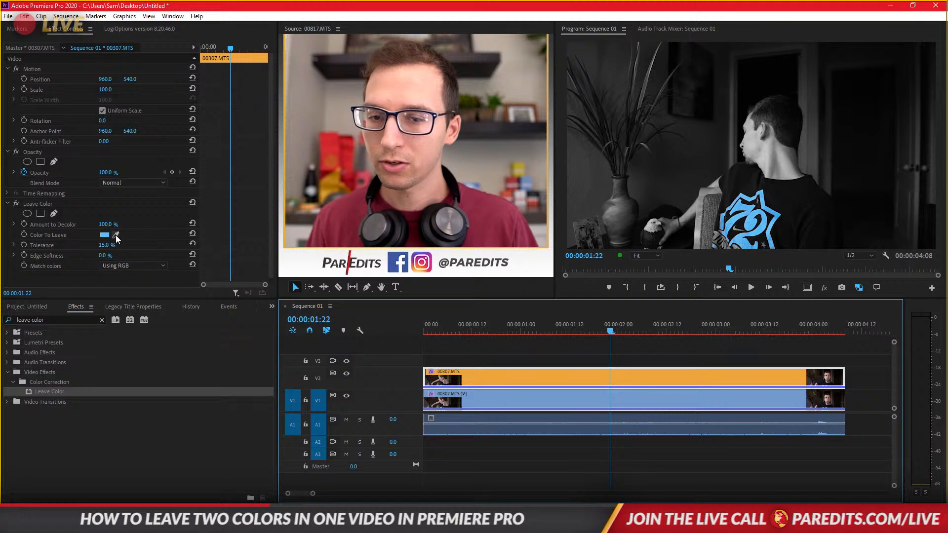
click(346, 395)
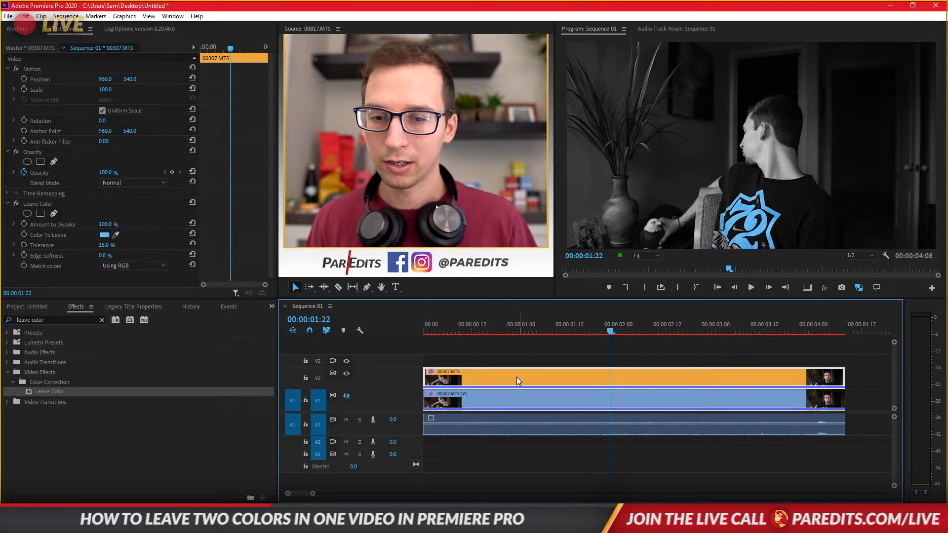
click(500, 376)
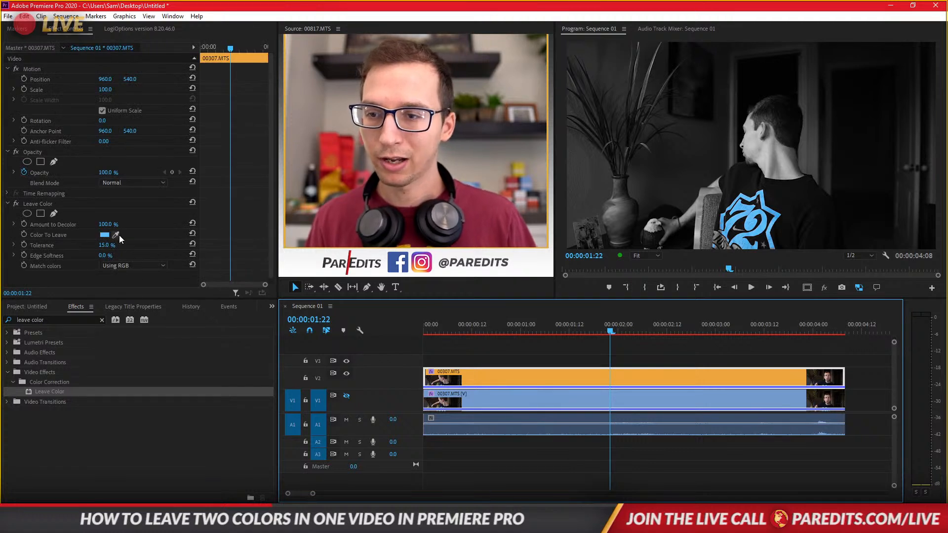
click(116, 235)
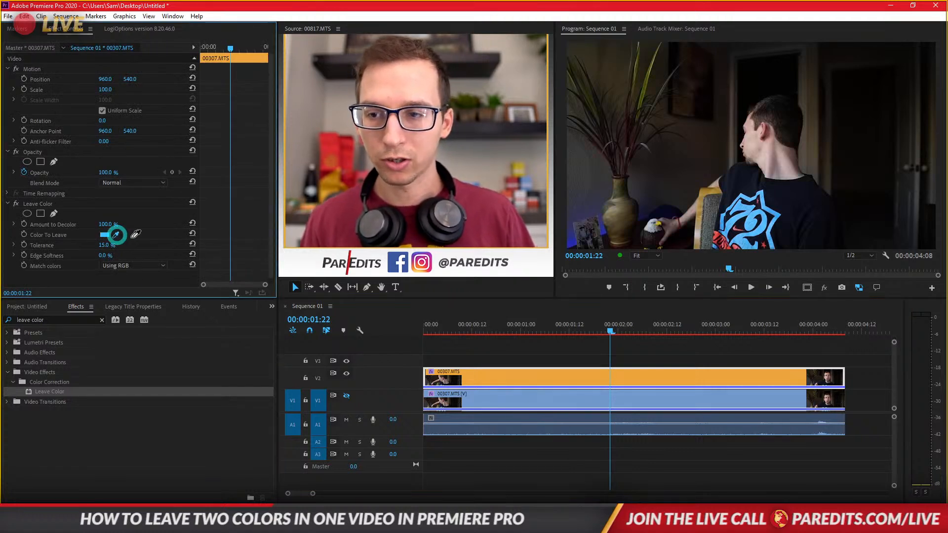
click(720, 231)
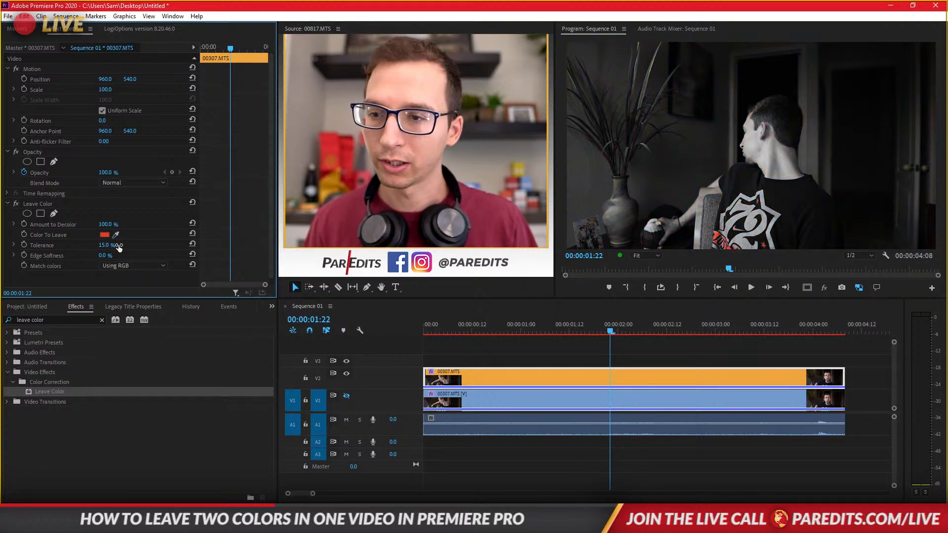
- Try a Tolerance of 18% on the V2 duplicate, return it to 15%, and set Edge Softness to 4%
drag(109, 245, 128, 245)
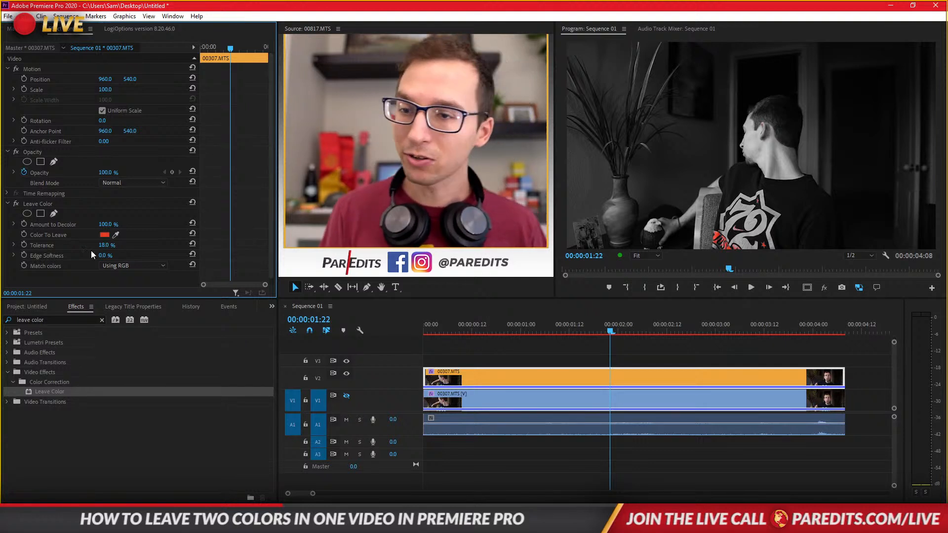
drag(106, 245, 115, 245)
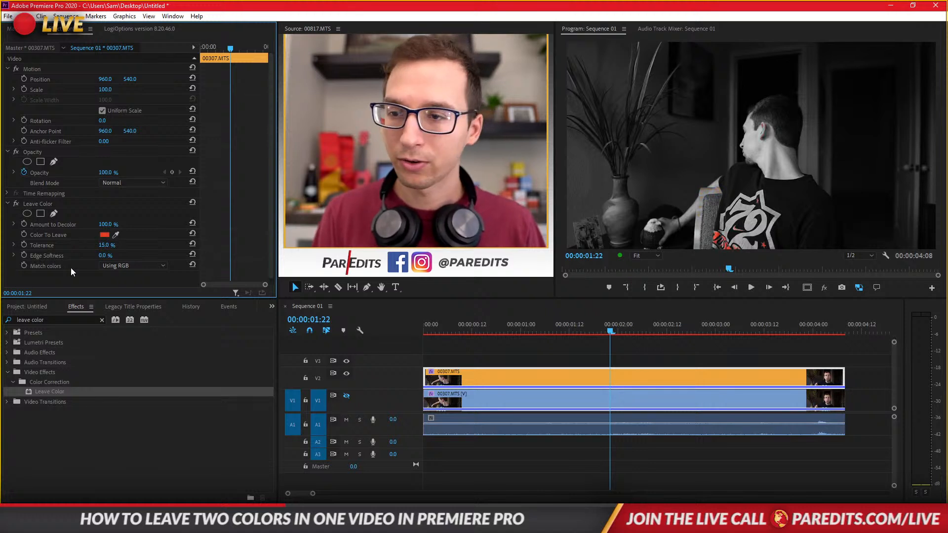
drag(103, 255, 122, 255)
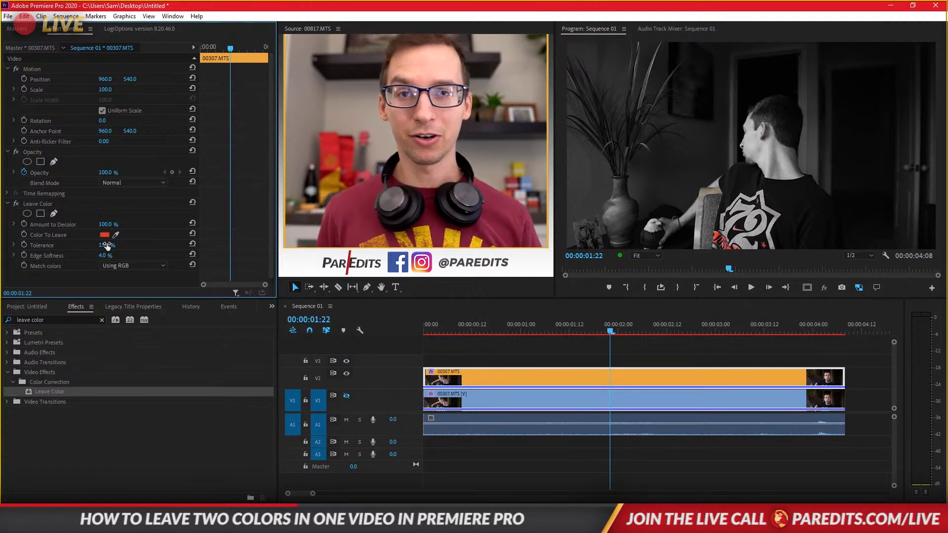
- Inspect the shirt print at 100% preview zoom, switching Leave Color off and on to compare it with the original colors
click(640, 254)
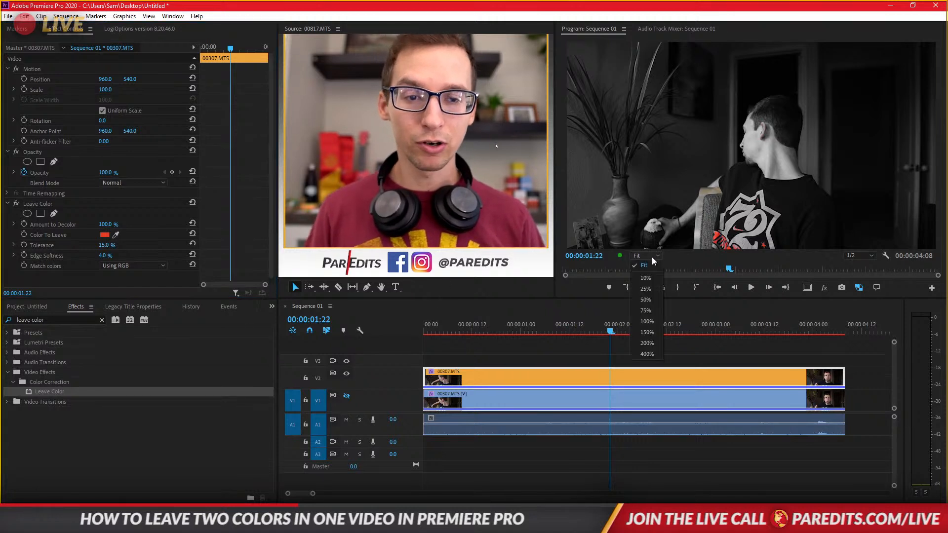
click(650, 324)
drag(944, 164, 944, 231)
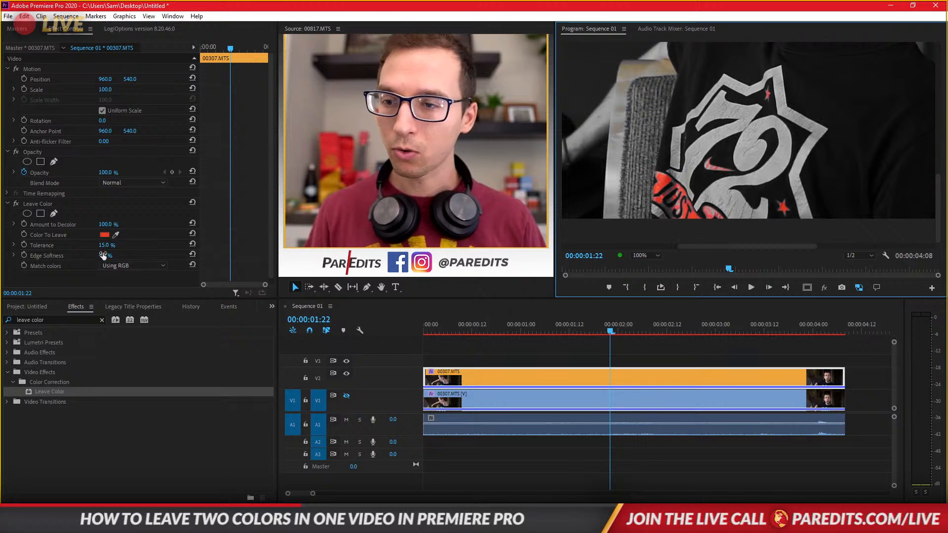
click(15, 203)
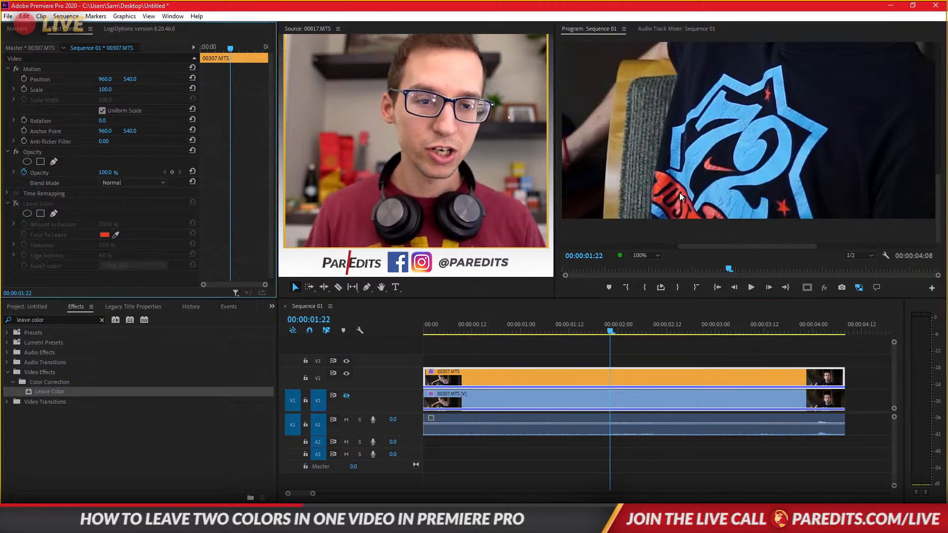
click(16, 204)
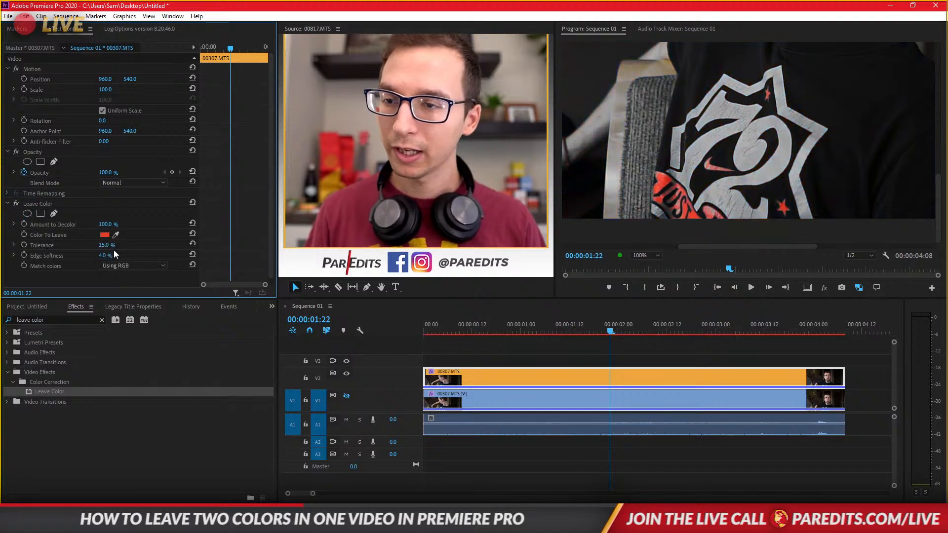
- Raise the V2 duplicate's Leave Color Tolerance to 32% and select the effect
drag(106, 224, 116, 245)
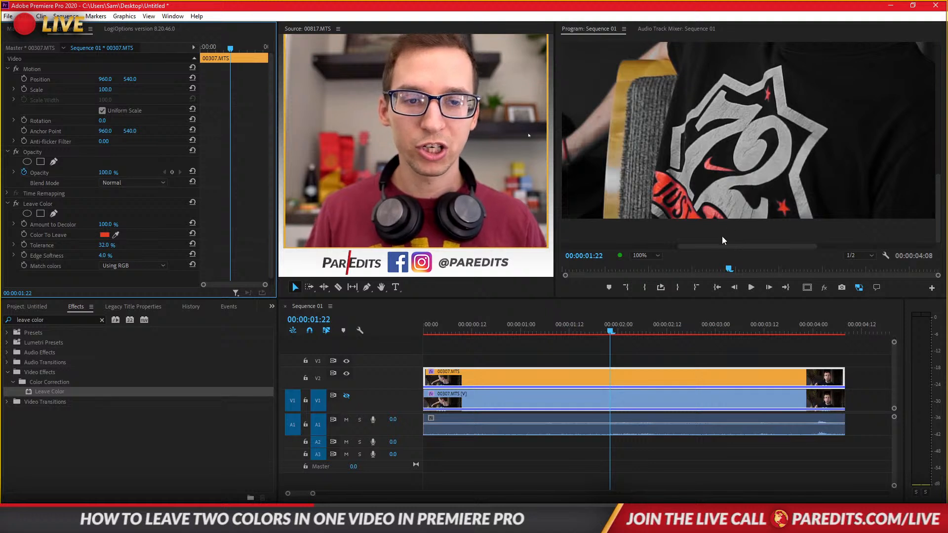
mouse_move(716, 247)
mouse_down()
mouse_move(662, 253)
mouse_move(732, 243)
mouse_move(723, 244)
mouse_up()
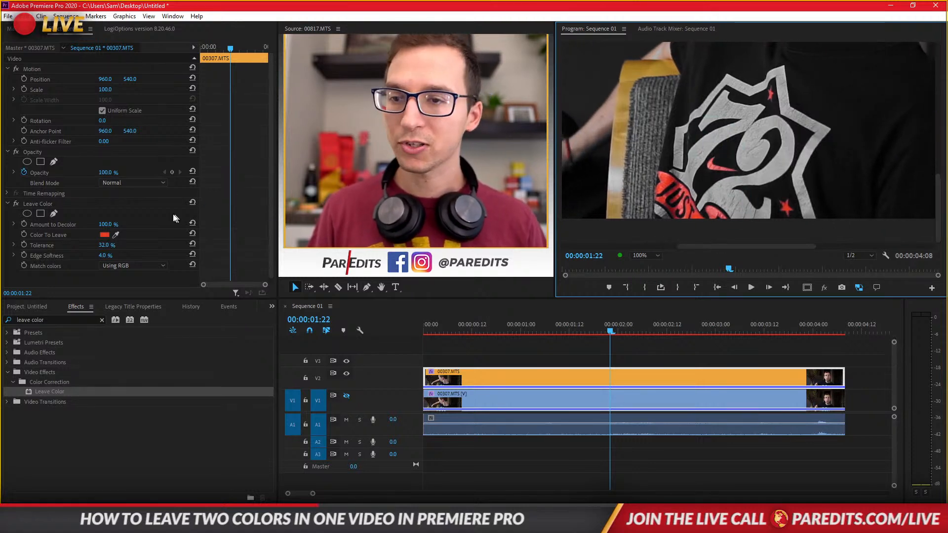
click(38, 203)
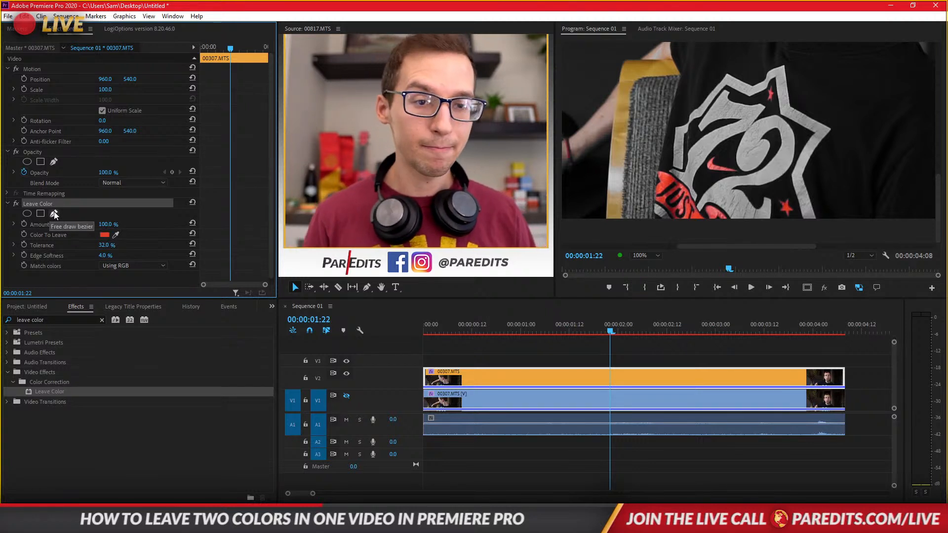
- Draw a closed four-point mask around the shirt print on the V2 duplicate's Leave Color effect at the start of the clip
click(434, 329)
drag(434, 328, 422, 331)
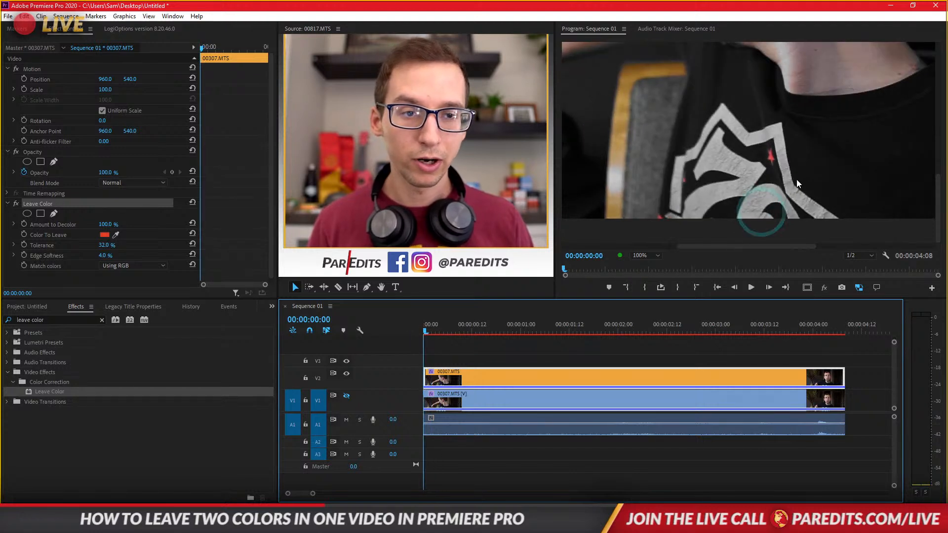
click(54, 214)
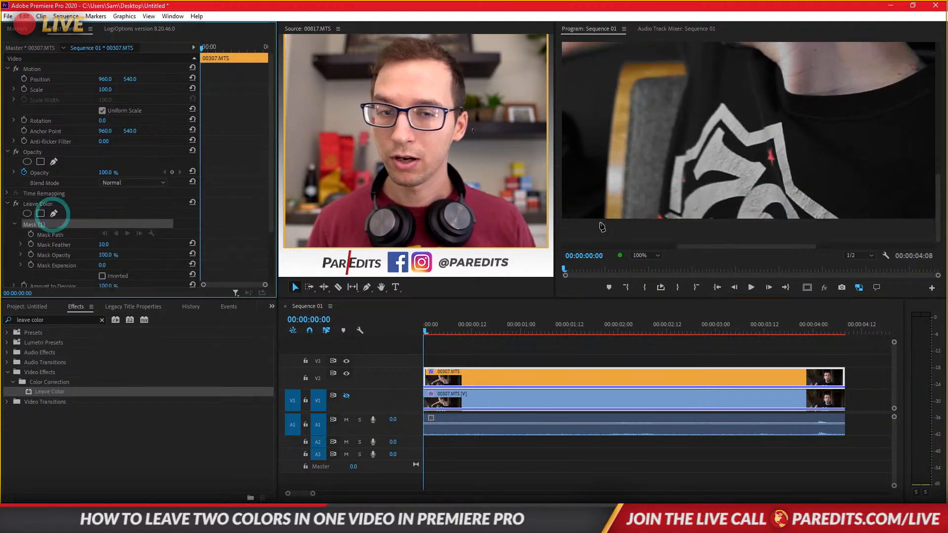
click(639, 232)
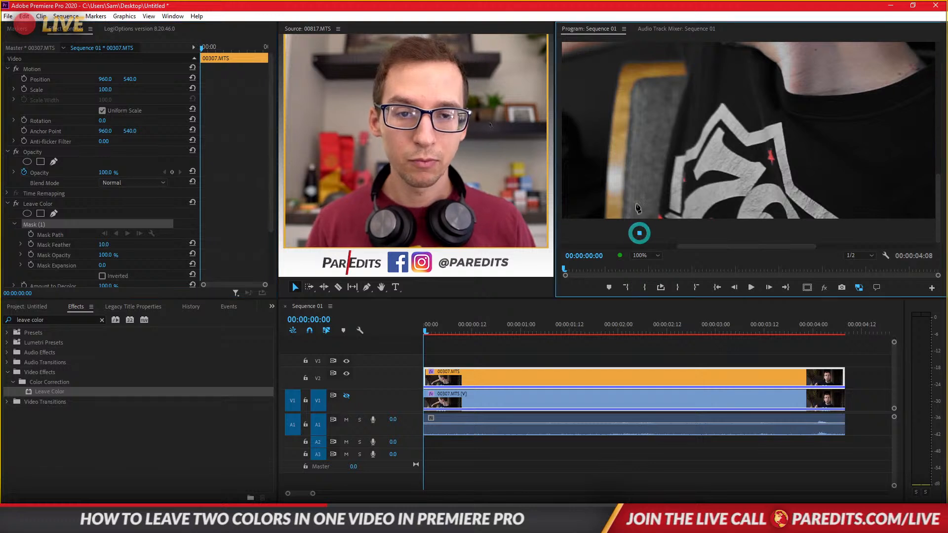
click(644, 91)
click(878, 89)
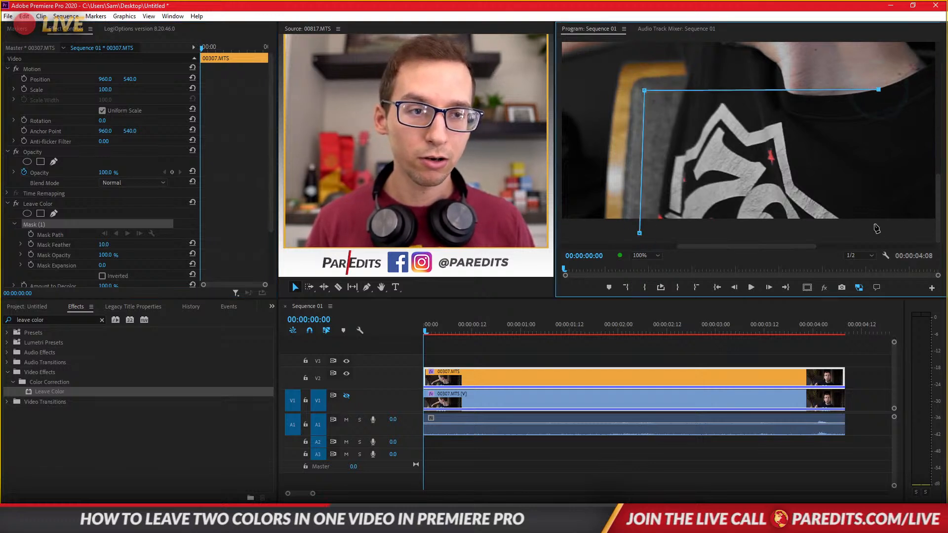
click(874, 233)
click(640, 233)
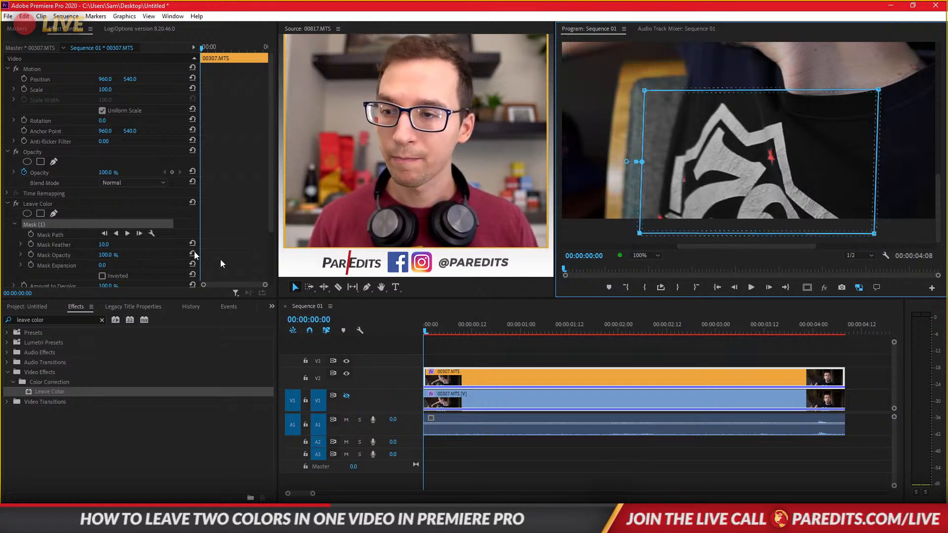
- Check the mask against the moving shirt print and move it from Leave Color to the V2 duplicate's Opacity
key(space)
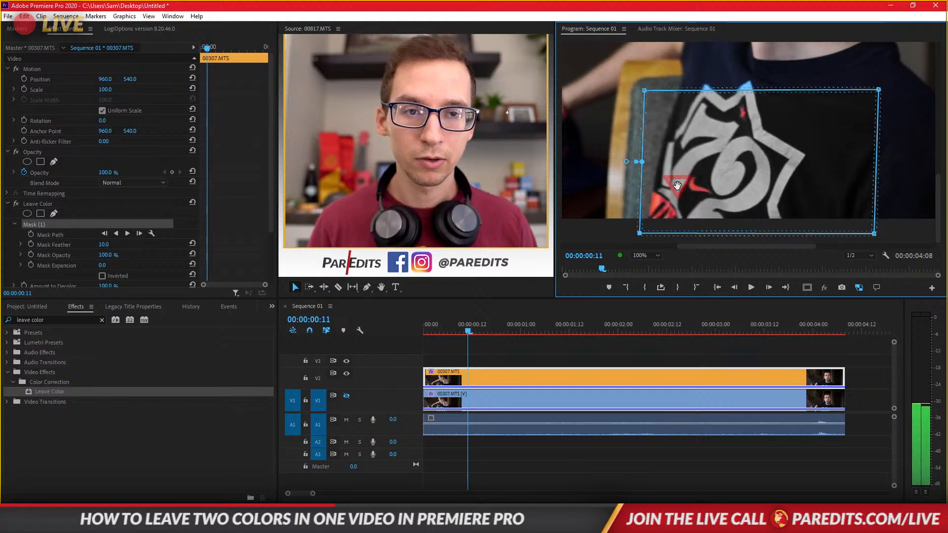
scroll(677, 186, up, 3)
scroll(676, 186, down, 1)
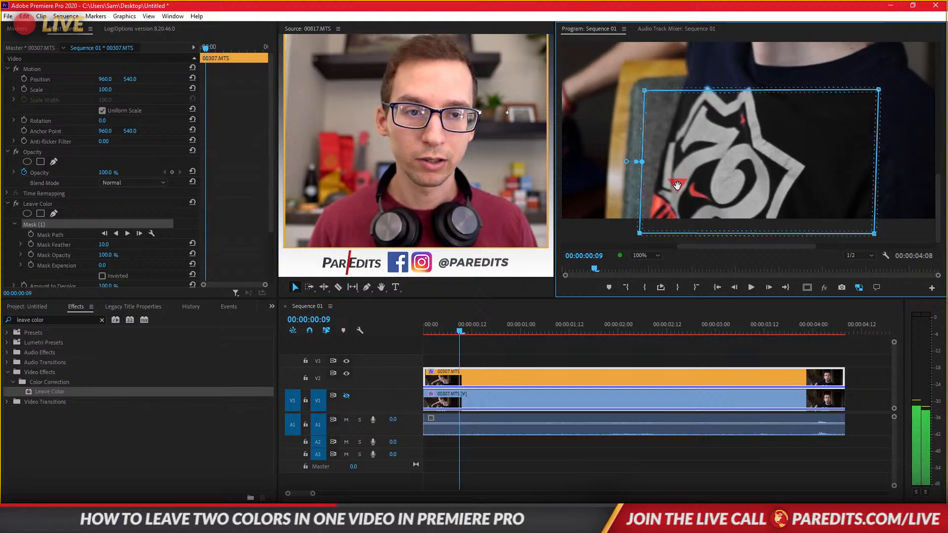
scroll(676, 185, down, 2)
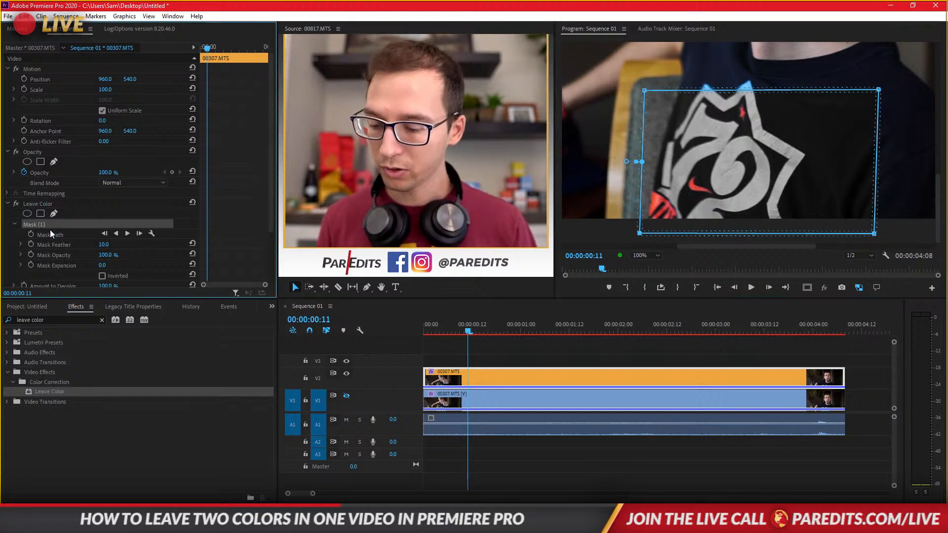
key(ctrl+z)
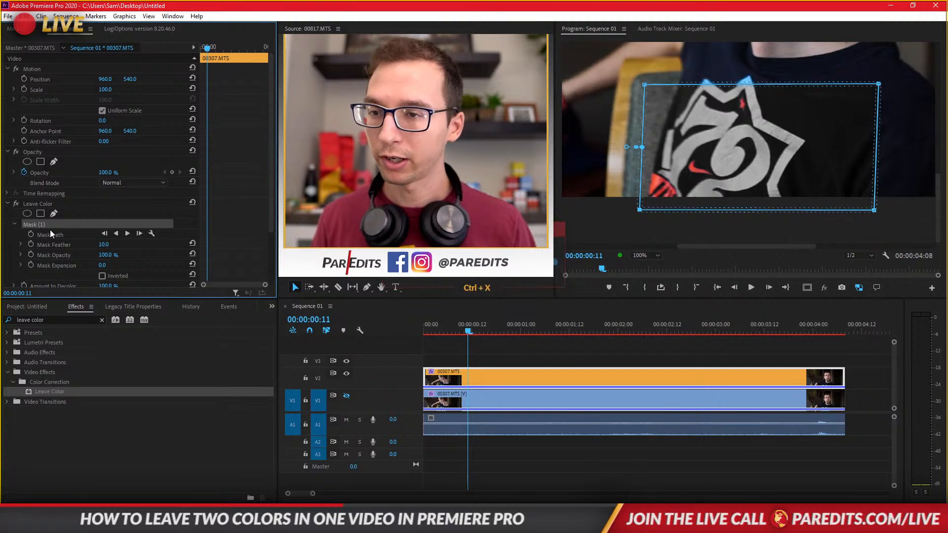
click(37, 152)
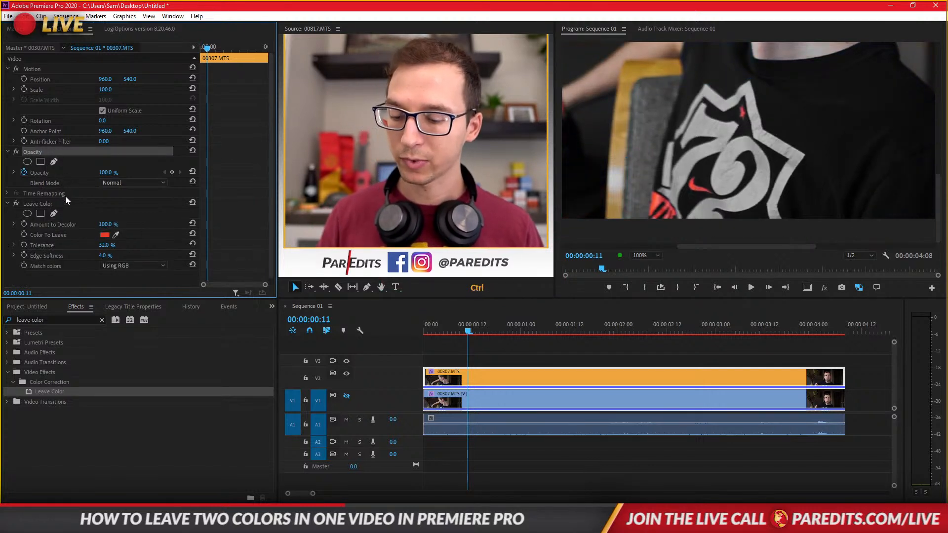
key(ctrl+v)
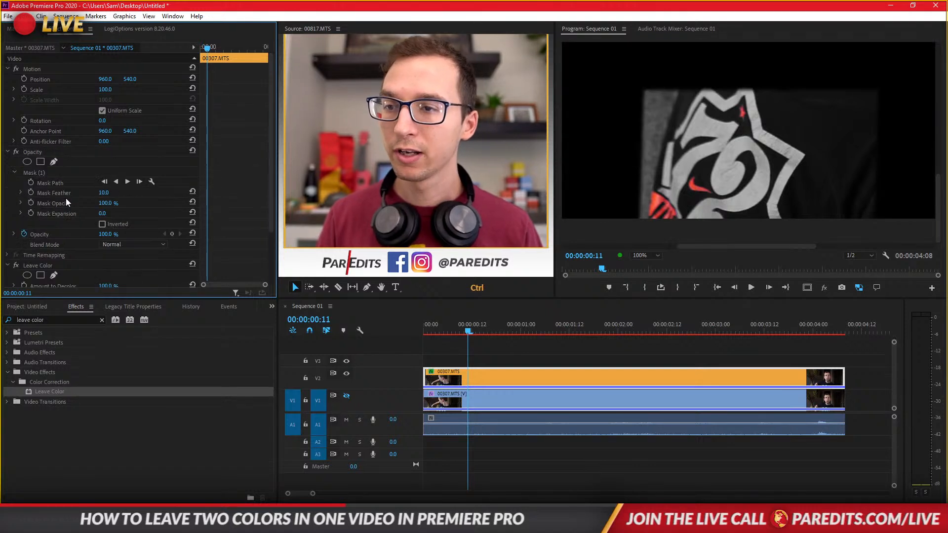
- Reposition the Opacity mask over the shirt print at 00:00:01:02
click(41, 172)
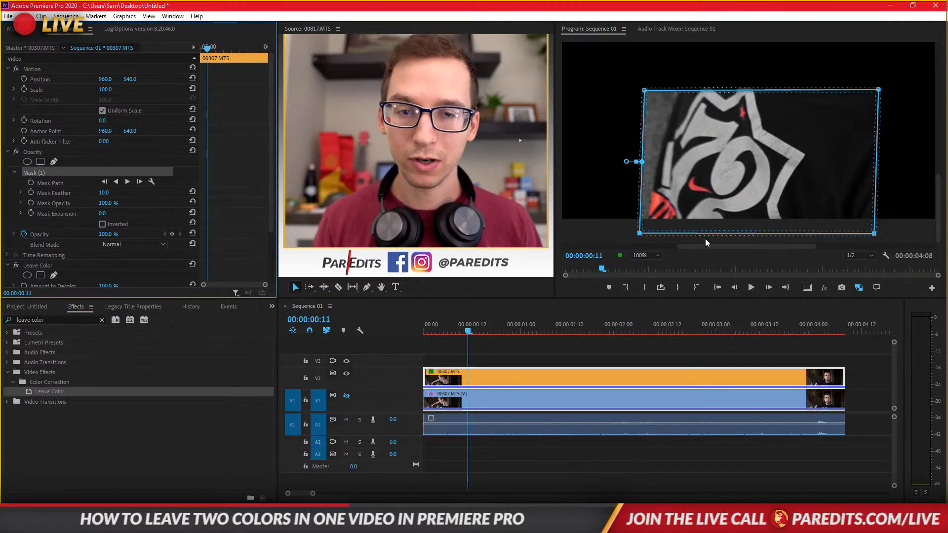
scroll(705, 197, down, 6)
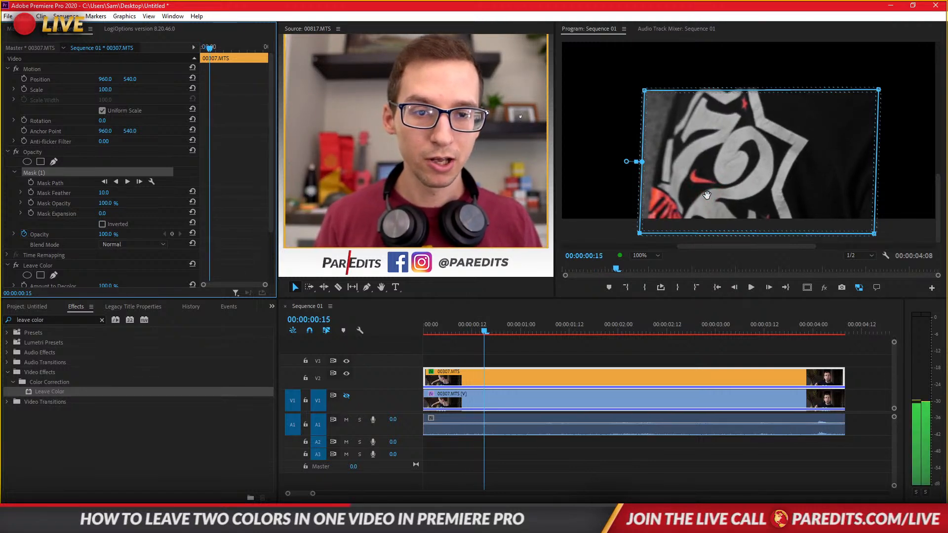
scroll(706, 195, down, 6)
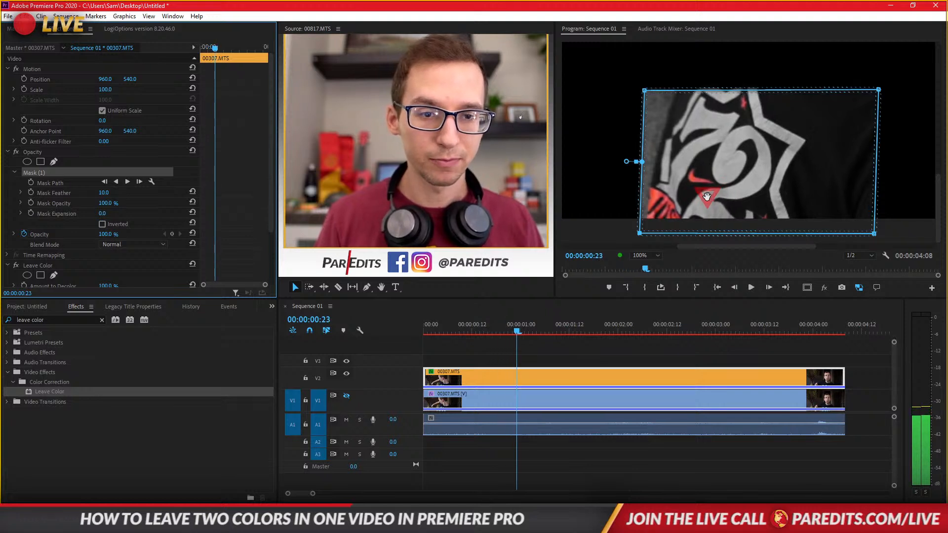
scroll(723, 191, down, 5)
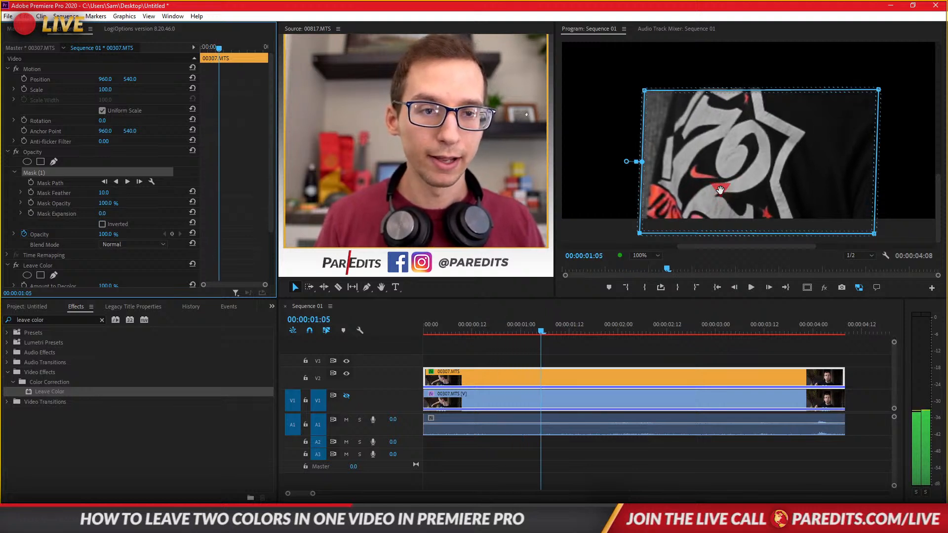
scroll(720, 190, up, 2)
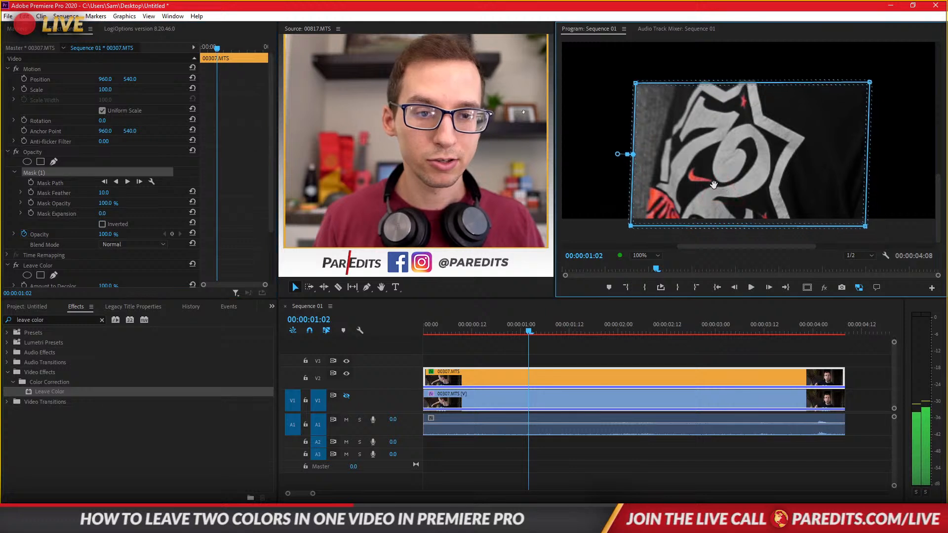
drag(718, 187, 719, 188)
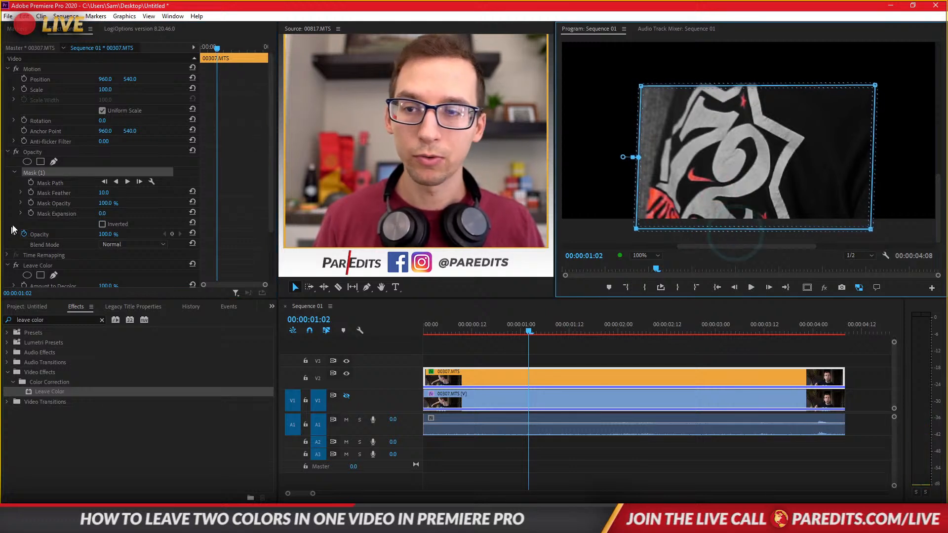
- Enable Mask Path keyframing from 00:00:01:02 and track the Opacity mask forward to the end of the clip
click(30, 181)
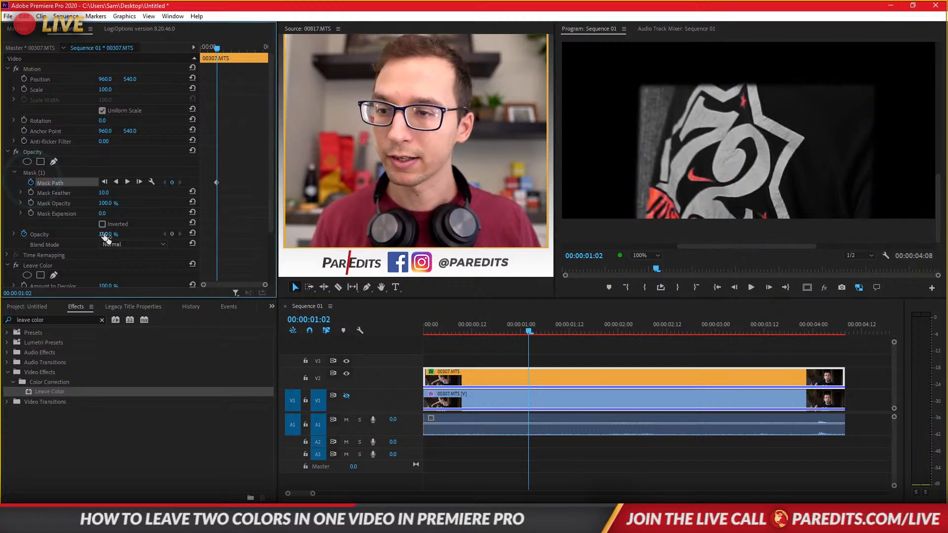
click(128, 182)
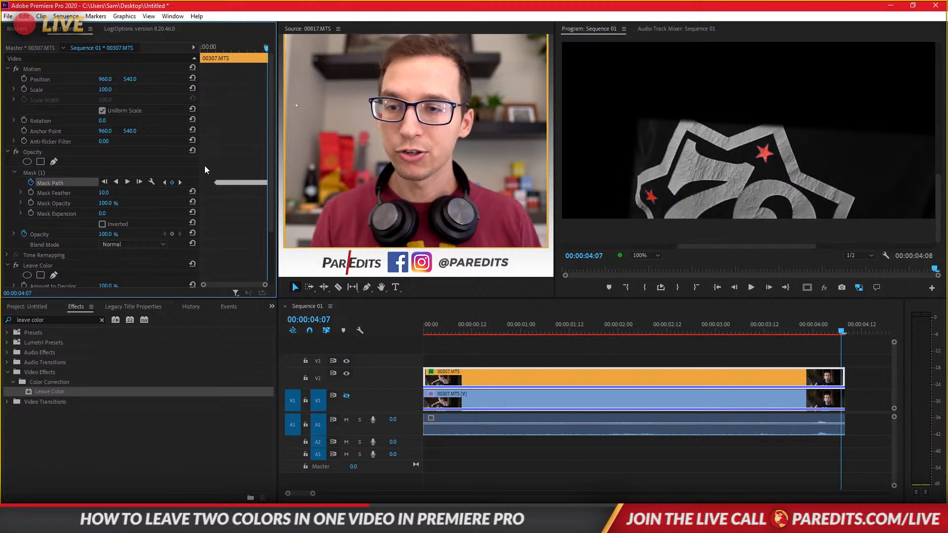
drag(205, 166, 271, 204)
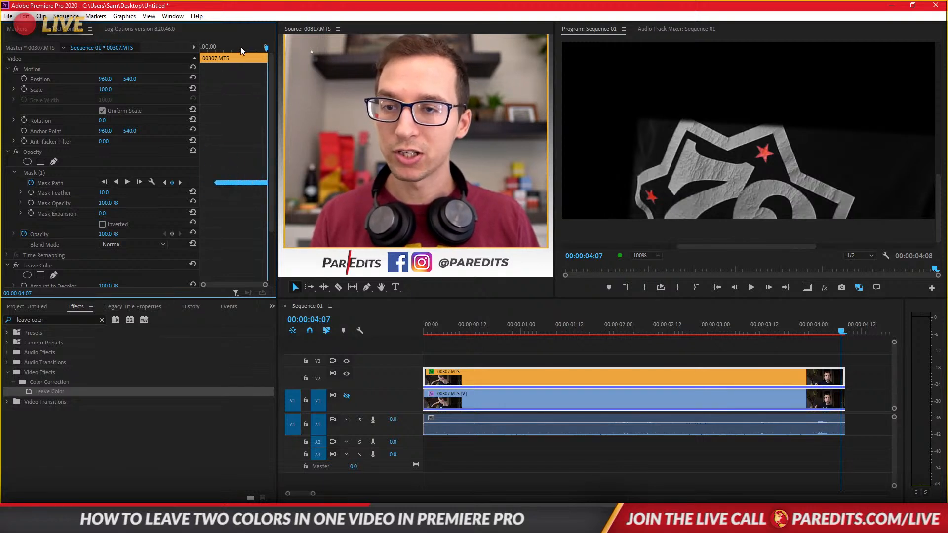
- Realign the Opacity mask with the shirt print at 00:00:03:23, track it forward again from there, and review the tracking
drag(240, 45, 262, 46)
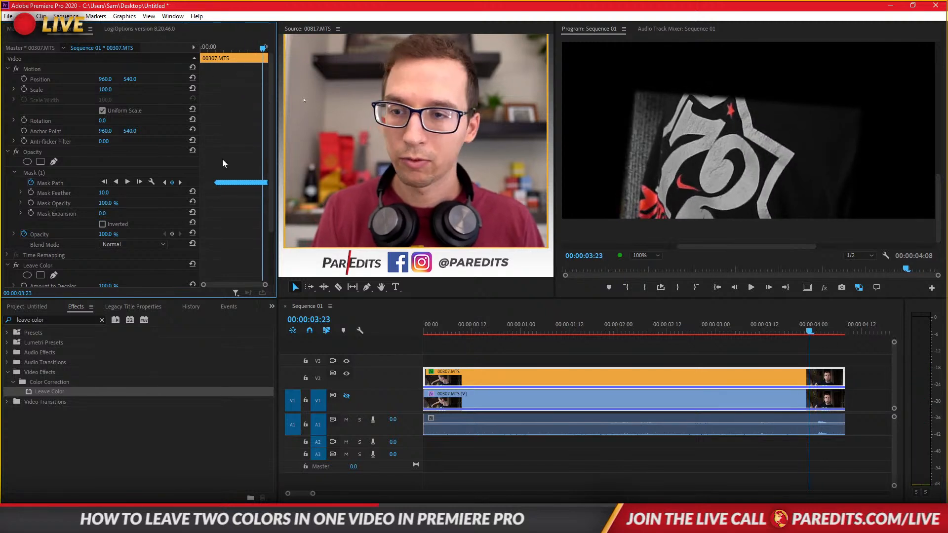
click(41, 172)
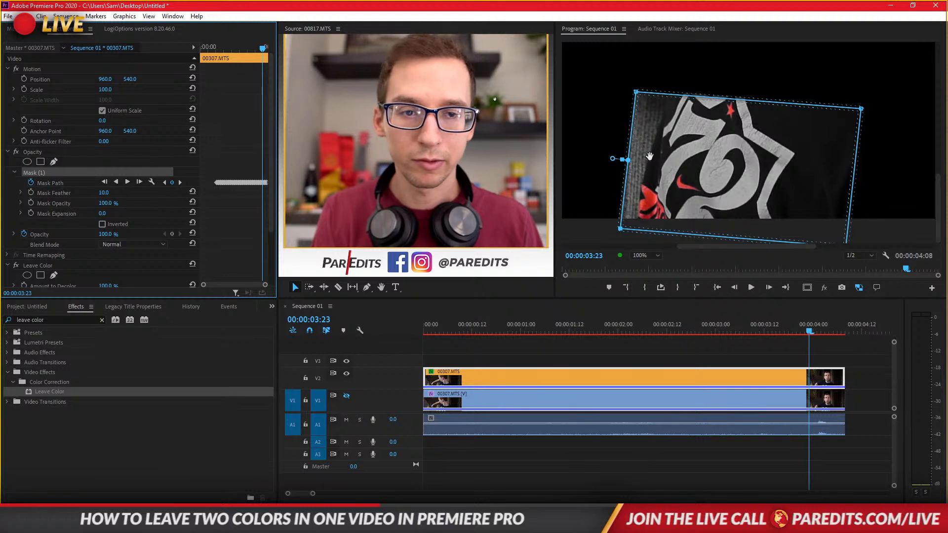
drag(658, 156, 661, 152)
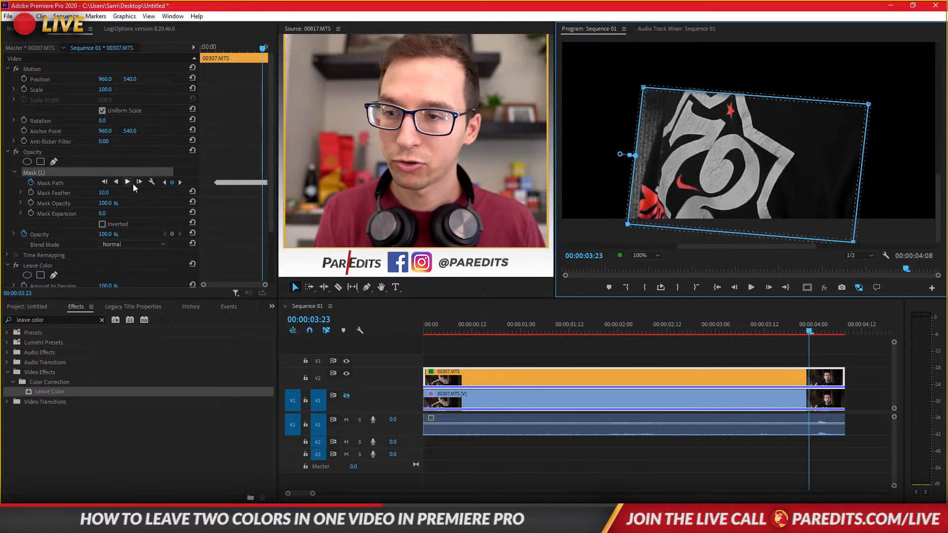
click(130, 183)
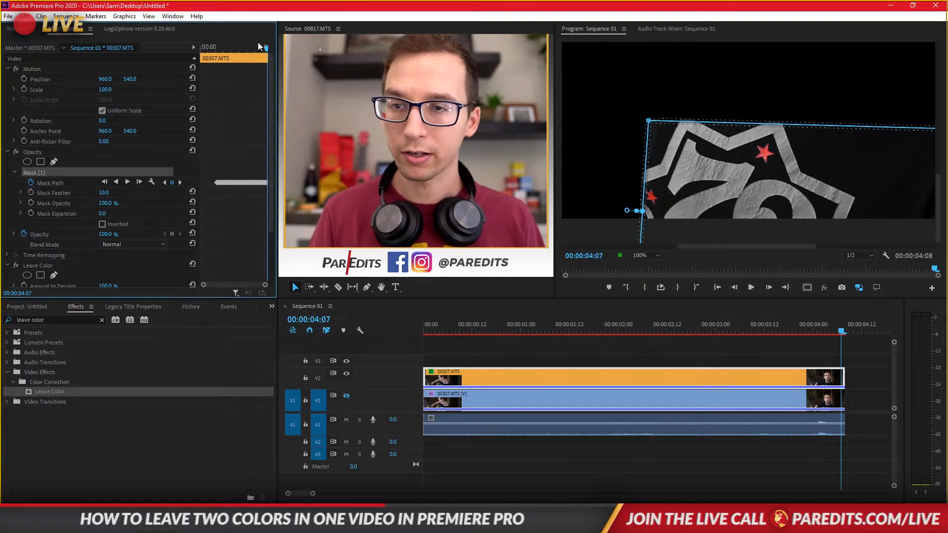
mouse_move(257, 43)
mouse_down()
mouse_move(221, 46)
mouse_move(268, 49)
mouse_move(246, 49)
mouse_up()
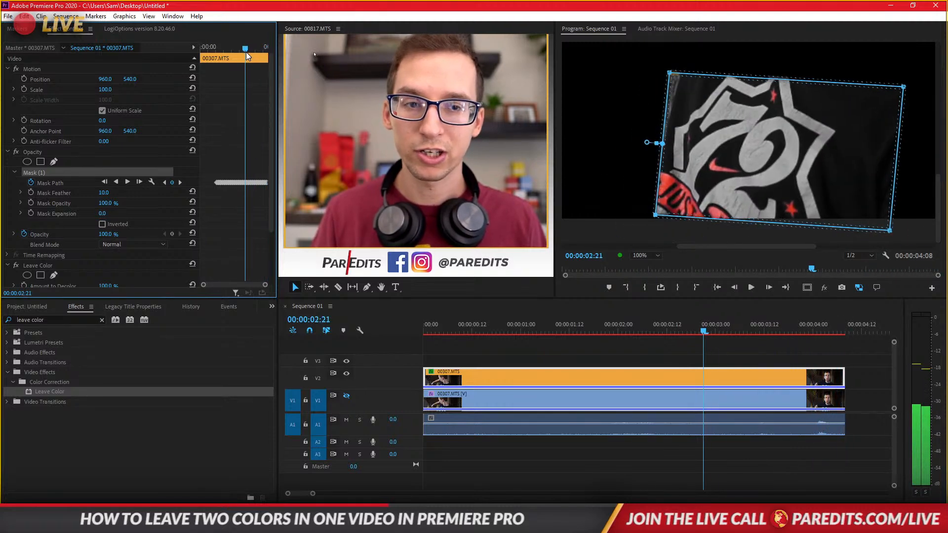
- Make track V1 visible again beneath the masked duplicate, with the playhead at 00:00:01:16
click(636, 356)
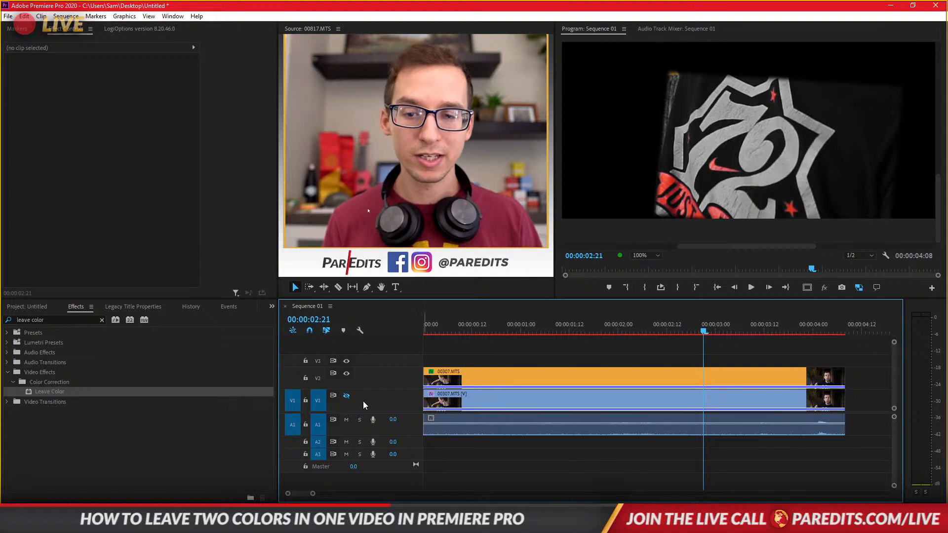
click(346, 397)
drag(662, 333, 586, 333)
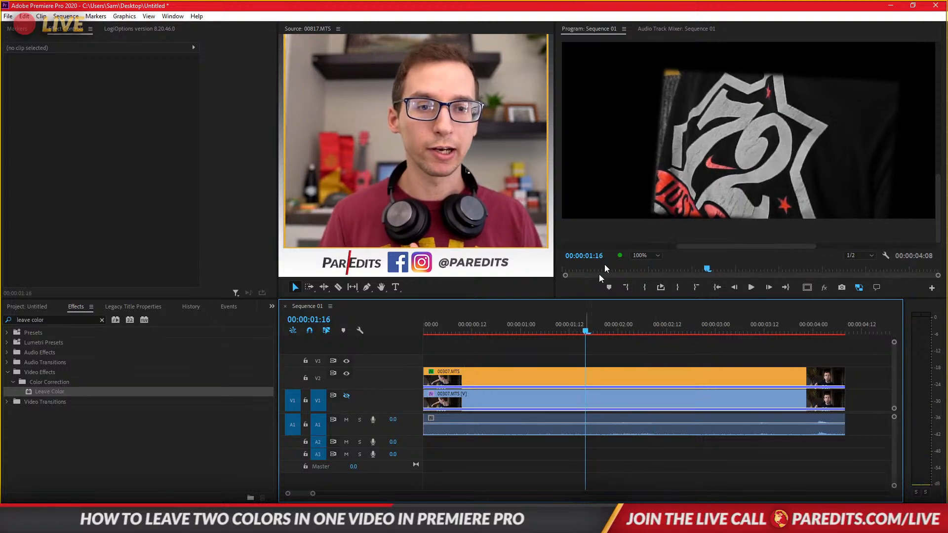
click(347, 396)
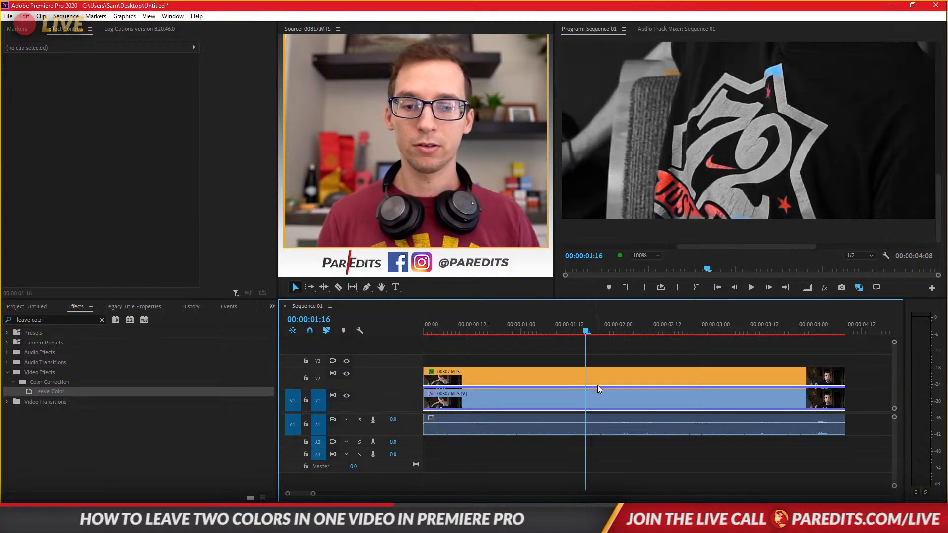
- Try the Multiply and Overlay blend modes on the V2 duplicate, and set its Blend Mode to Lighten
click(528, 381)
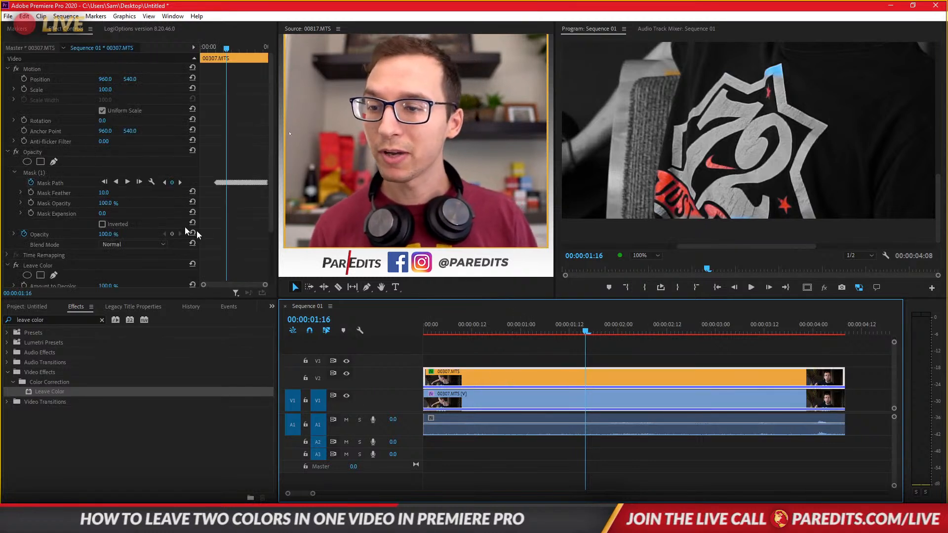
scroll(244, 236, down, 3)
click(137, 177)
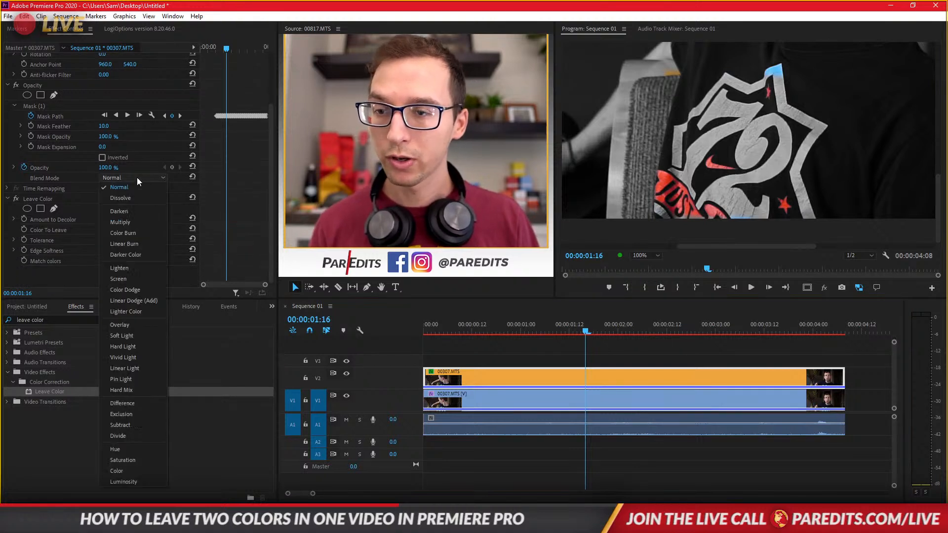
click(138, 224)
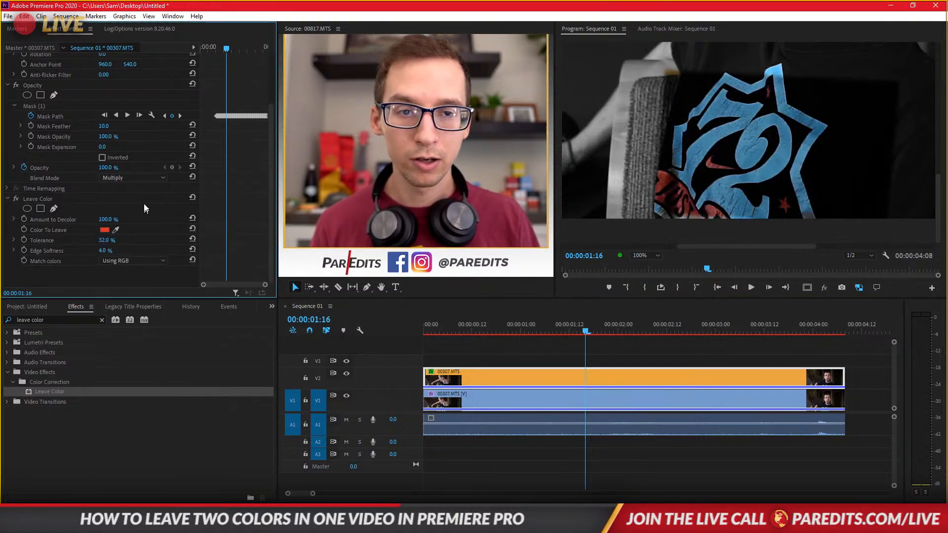
click(119, 178)
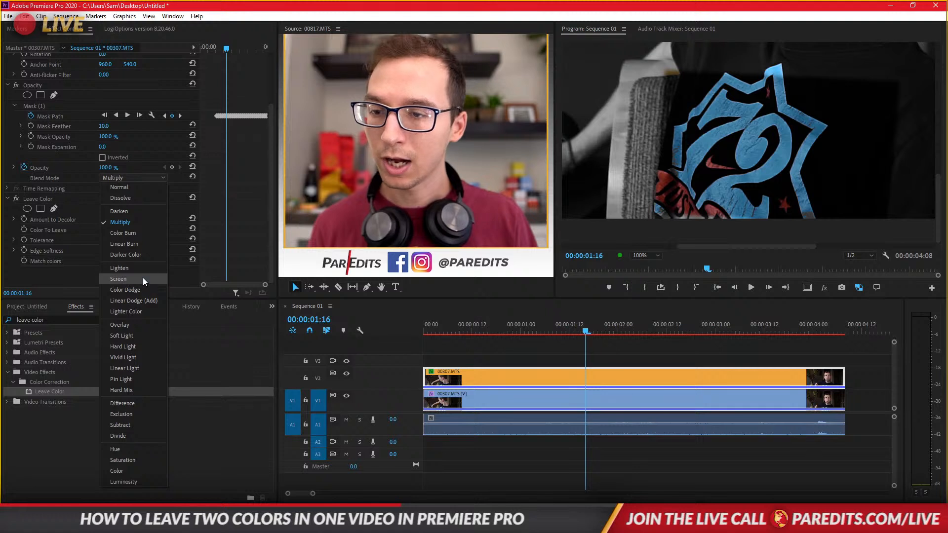
click(135, 328)
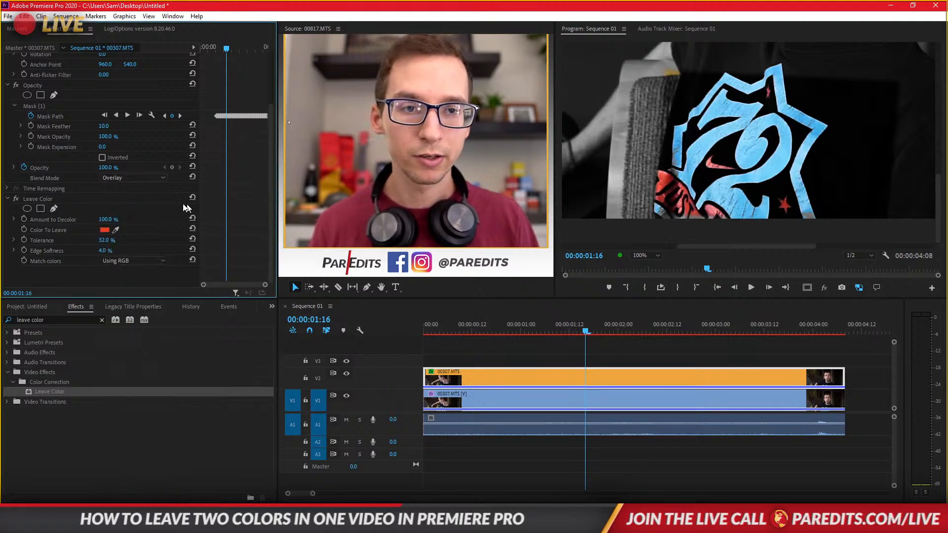
click(117, 178)
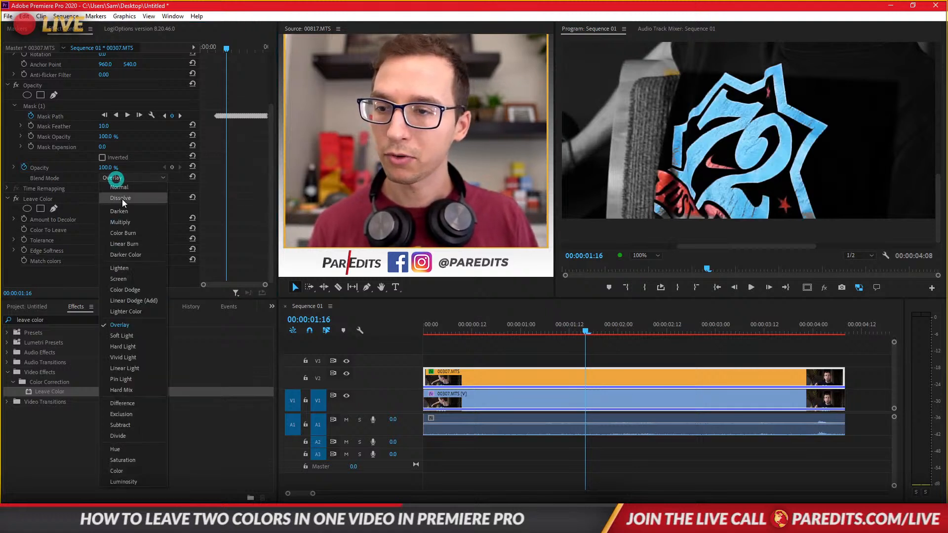
click(131, 274)
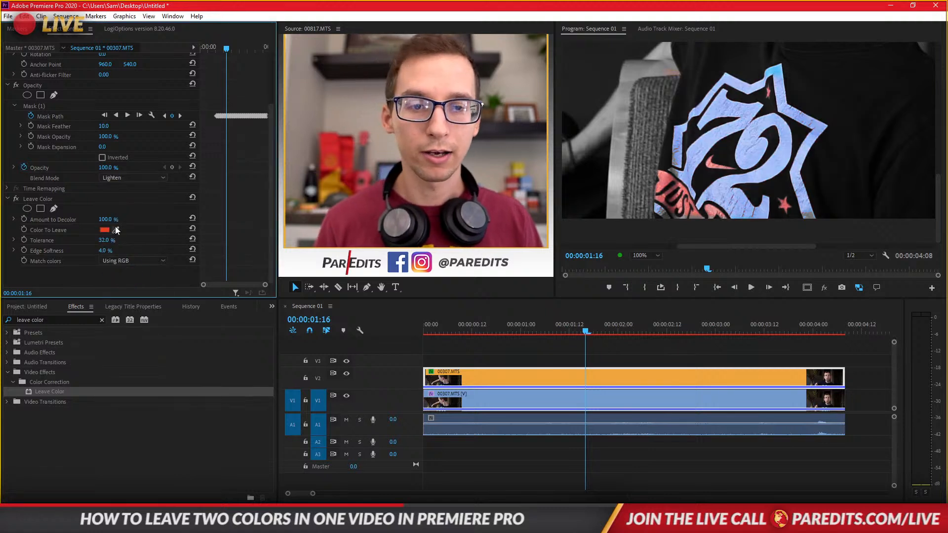
- Compare the Lighten blend on the shirt print with track V2 hidden and shown
click(116, 178)
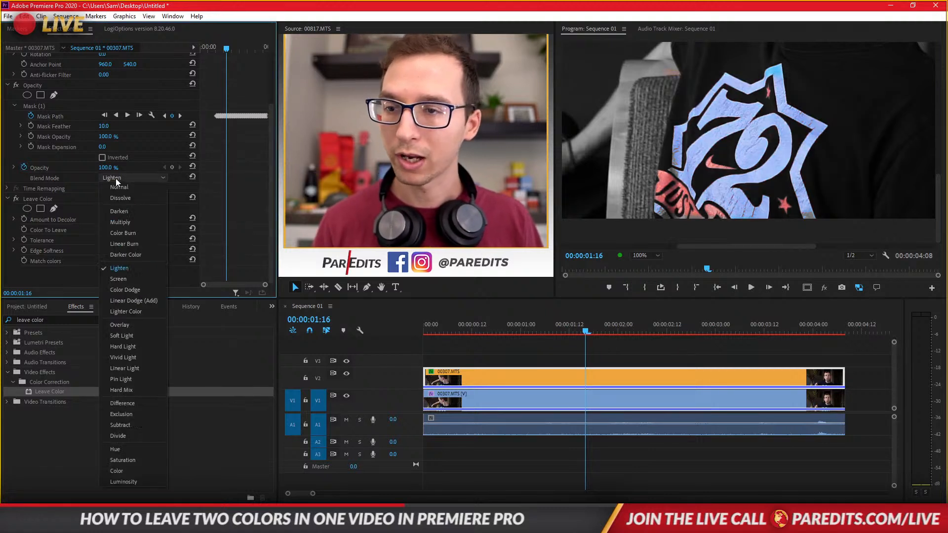
click(346, 374)
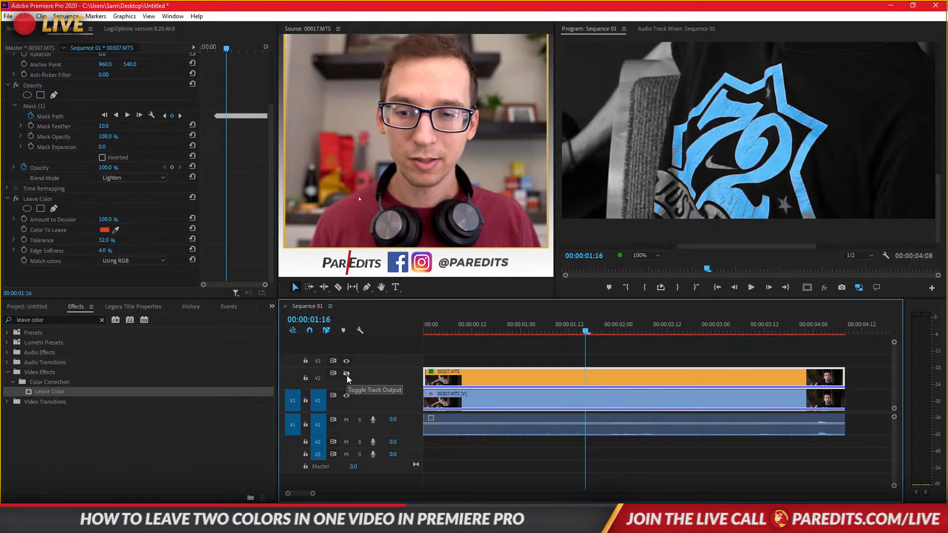
click(346, 375)
- Try the Color Burn, Linear Burn and Screen blend modes on the masked V2 duplicate
click(118, 178)
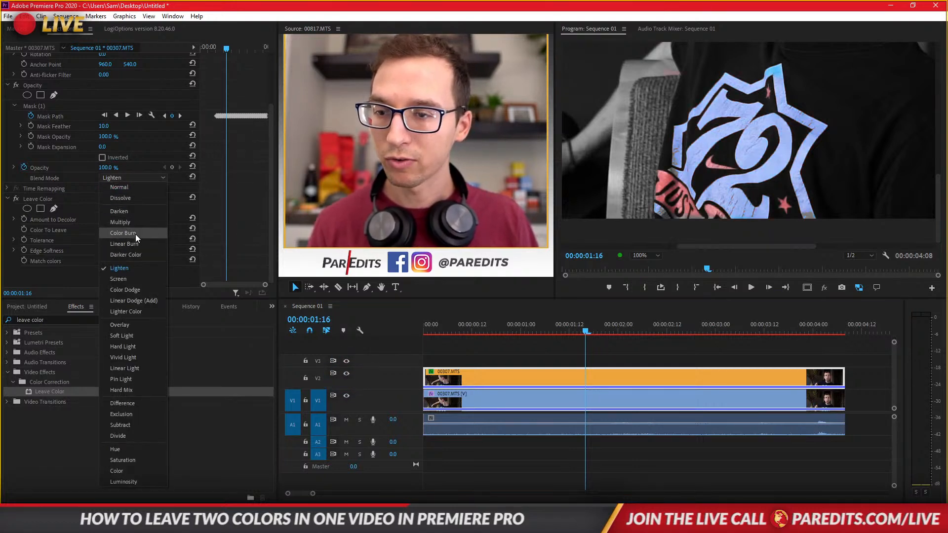
click(135, 233)
click(111, 177)
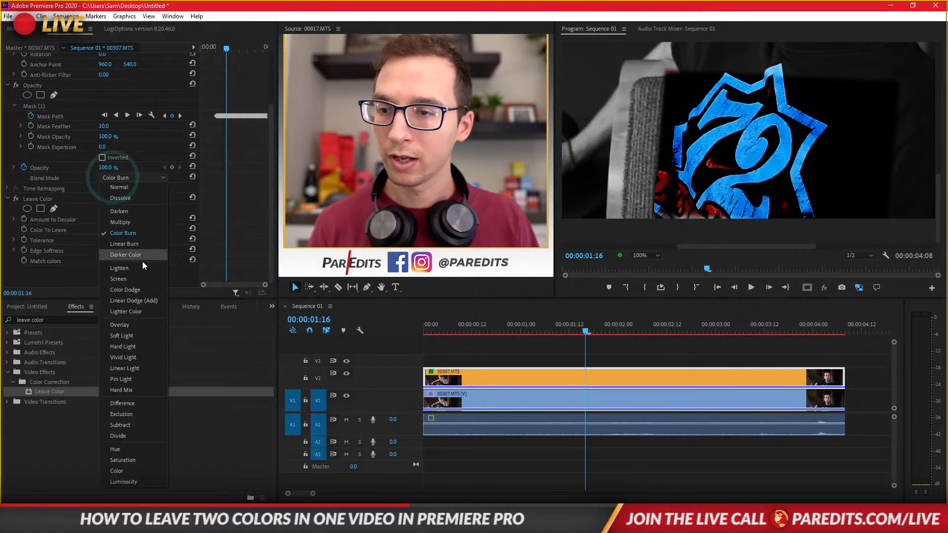
click(137, 250)
click(115, 179)
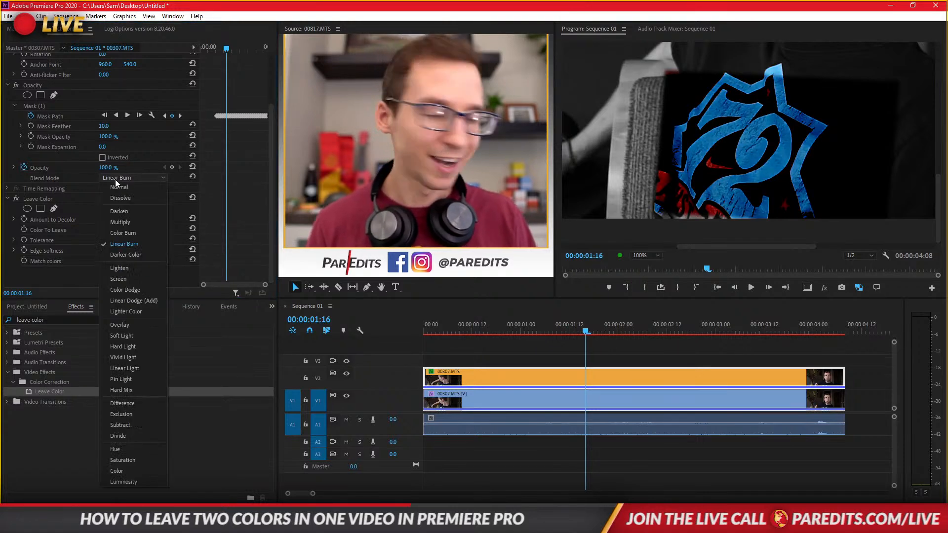
click(129, 278)
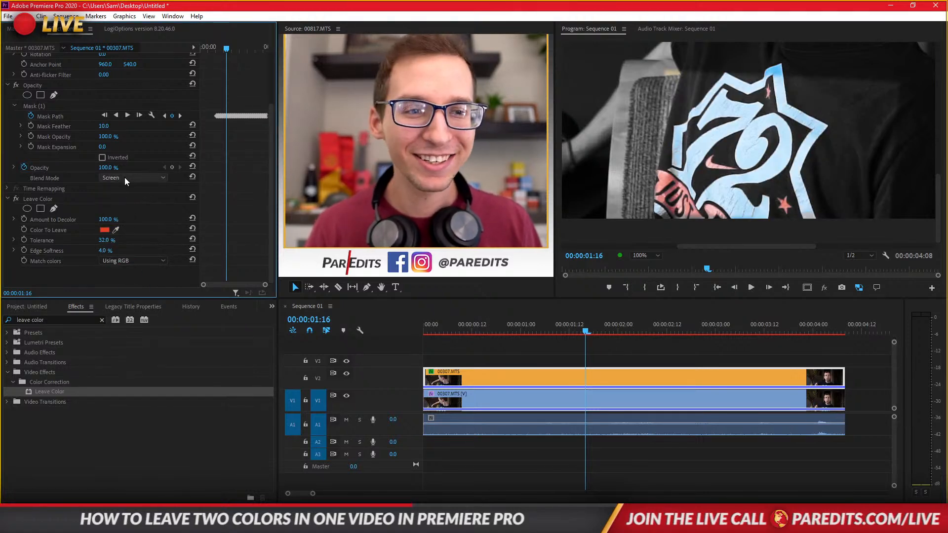
- Try the Color Dodge, Linear Dodge (Add) and Soft Light blend modes on the masked V2 duplicate
click(124, 177)
click(135, 286)
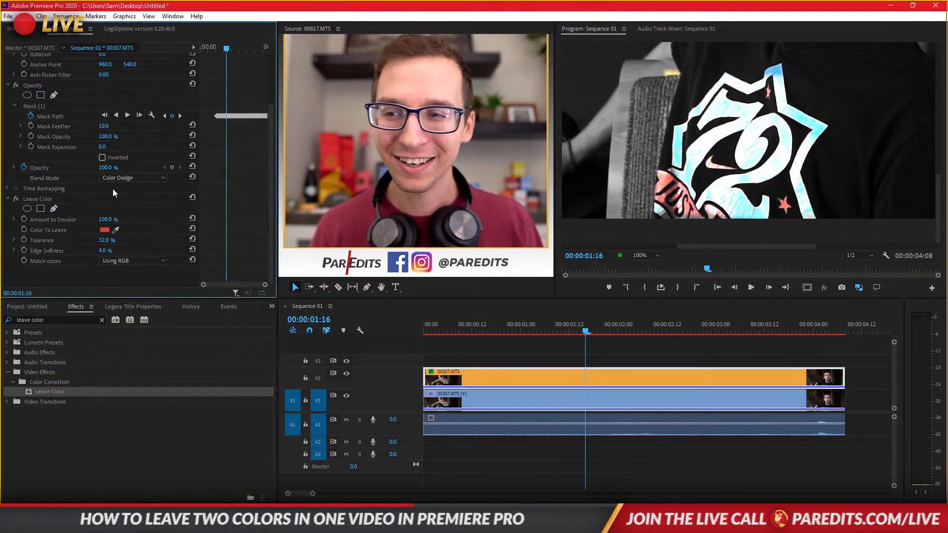
click(113, 181)
click(134, 298)
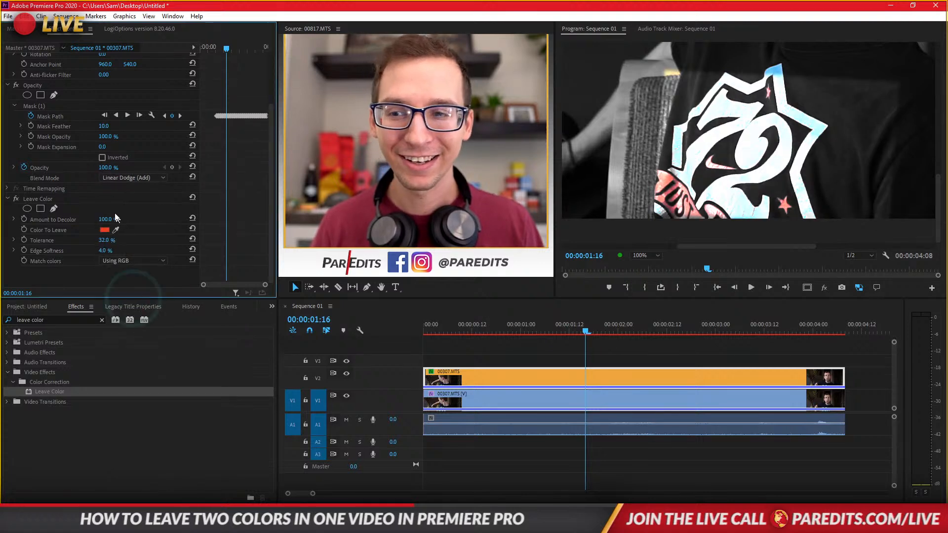
click(114, 178)
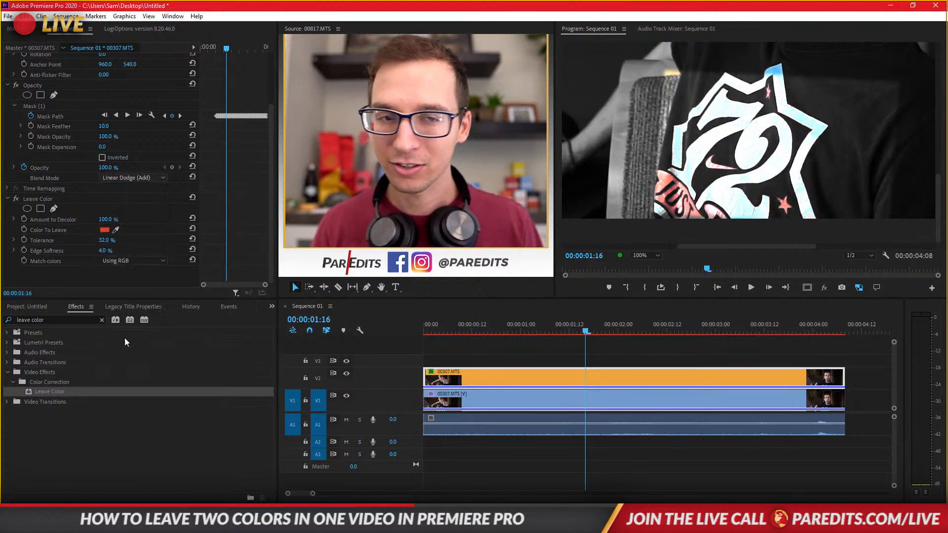
click(124, 338)
- Try the Vivid Light, Hard Light, Linear Light and Hard Mix blend modes on the masked V2 duplicate
click(130, 178)
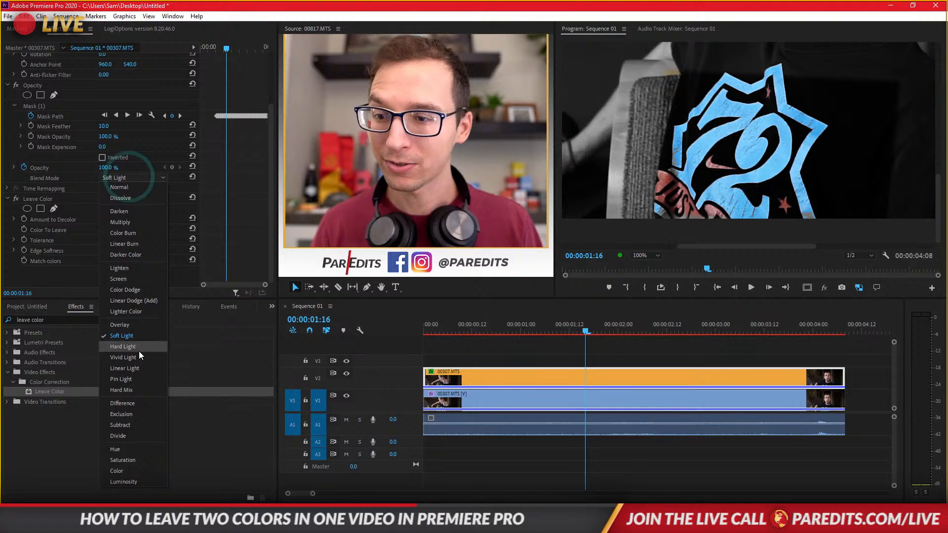
click(138, 356)
click(122, 179)
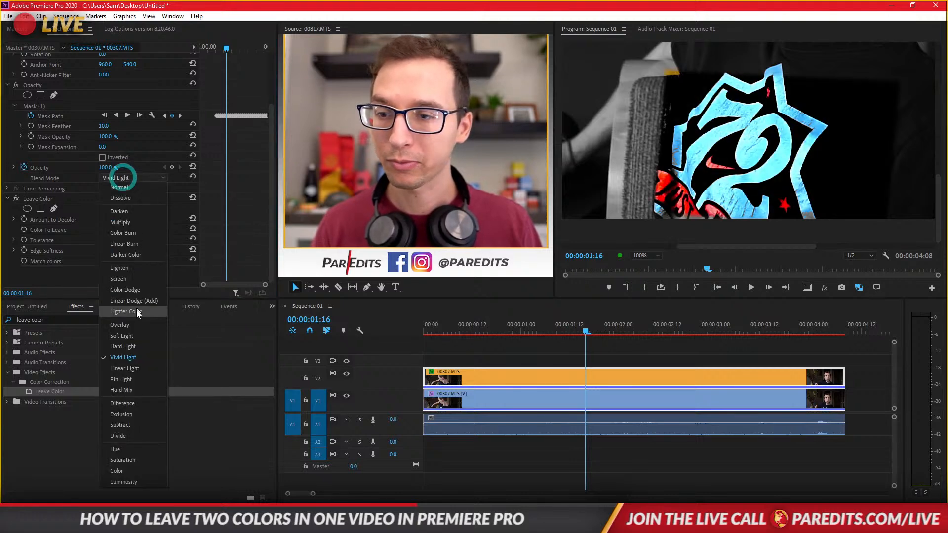
click(134, 347)
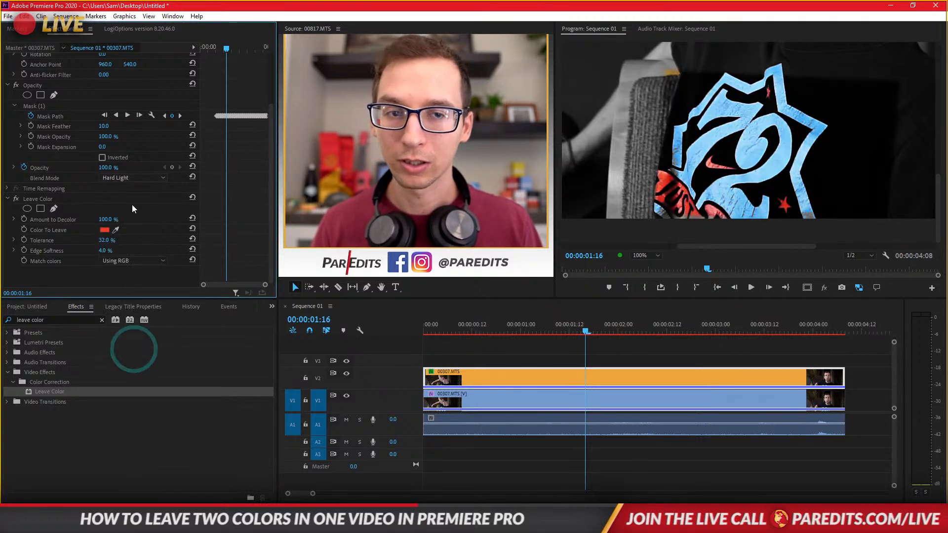
click(143, 177)
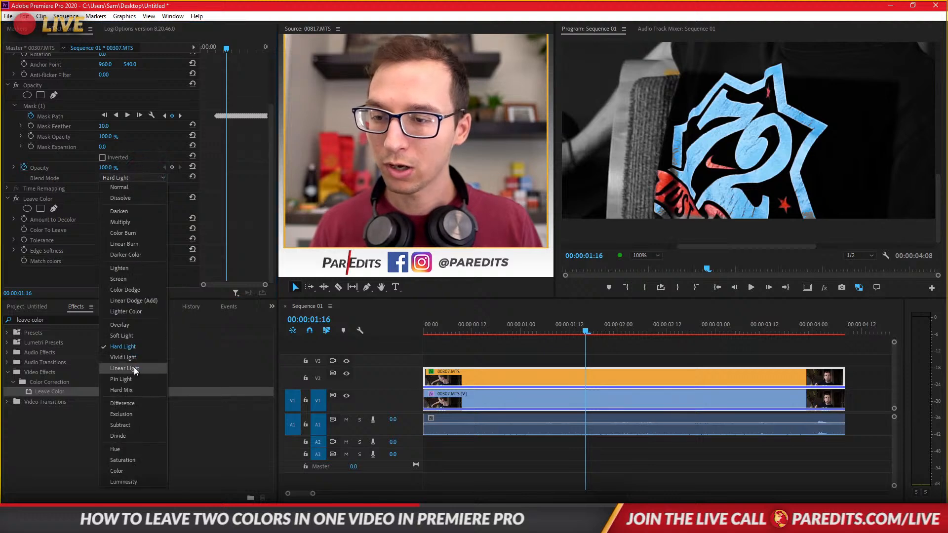
click(134, 366)
click(128, 177)
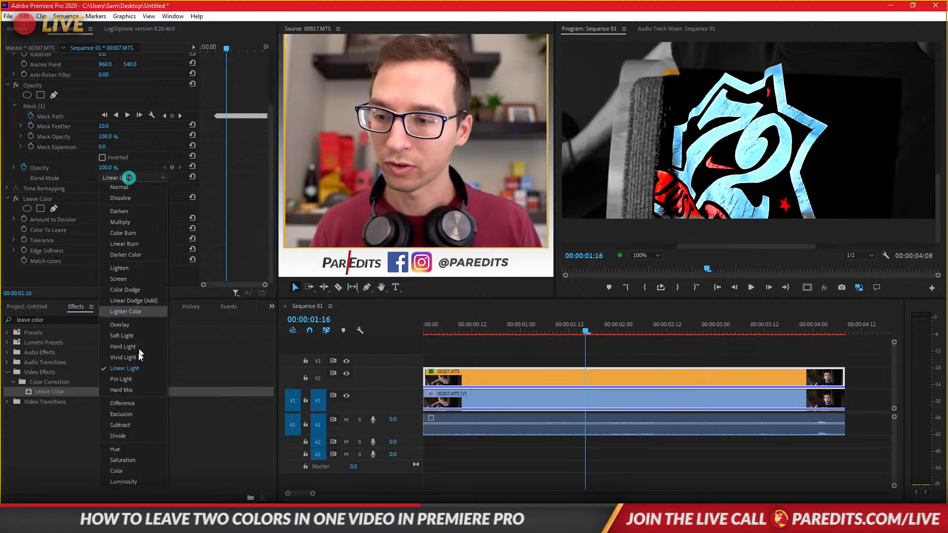
click(135, 389)
- Try the Subtract, Color and Exclusion blend modes on the masked V2 duplicate
click(122, 178)
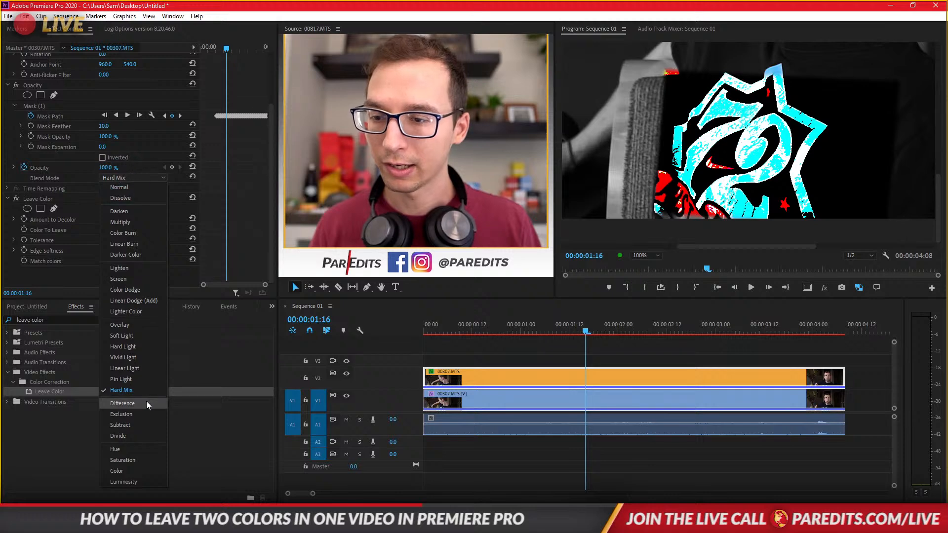
click(143, 424)
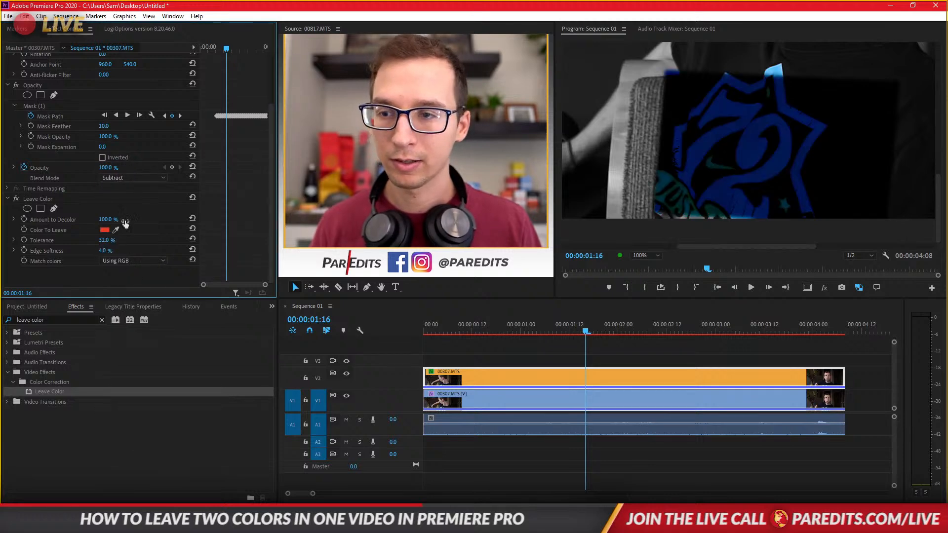
click(132, 179)
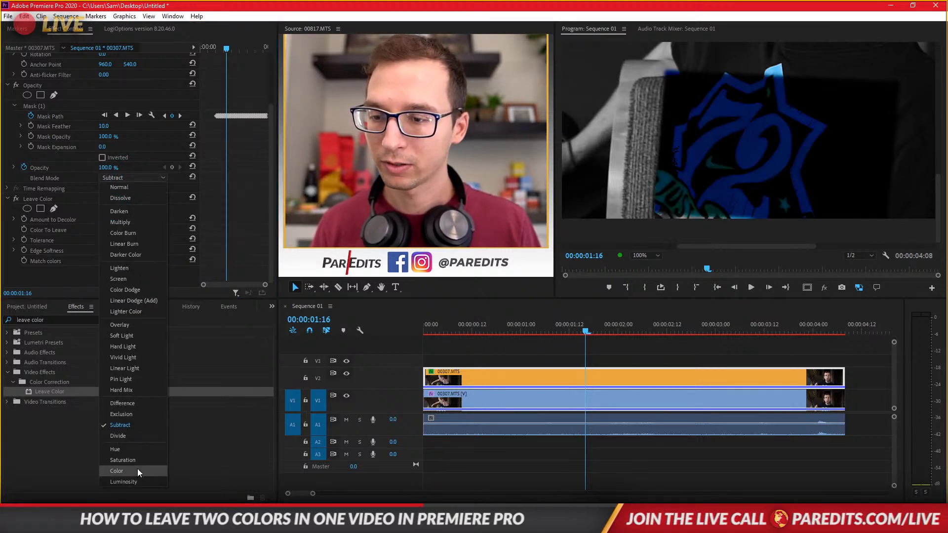
click(137, 470)
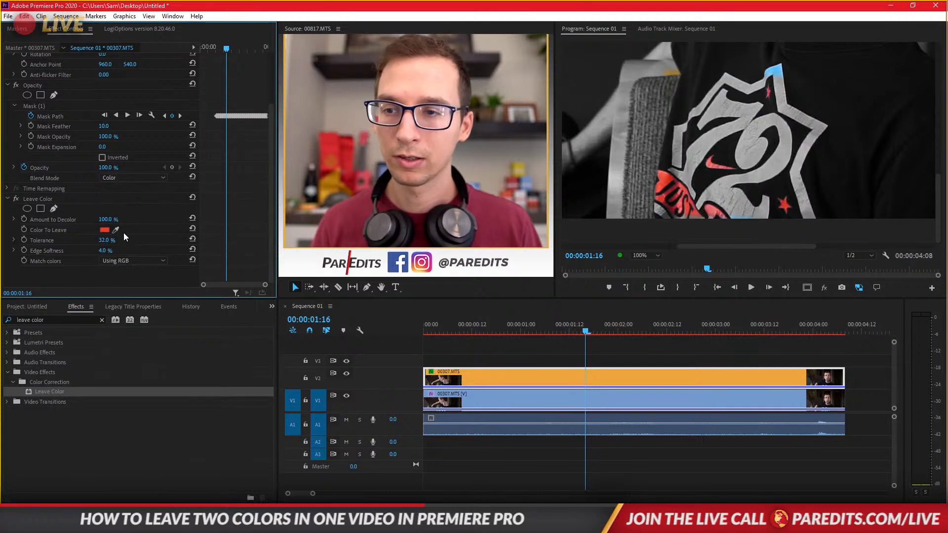
click(129, 178)
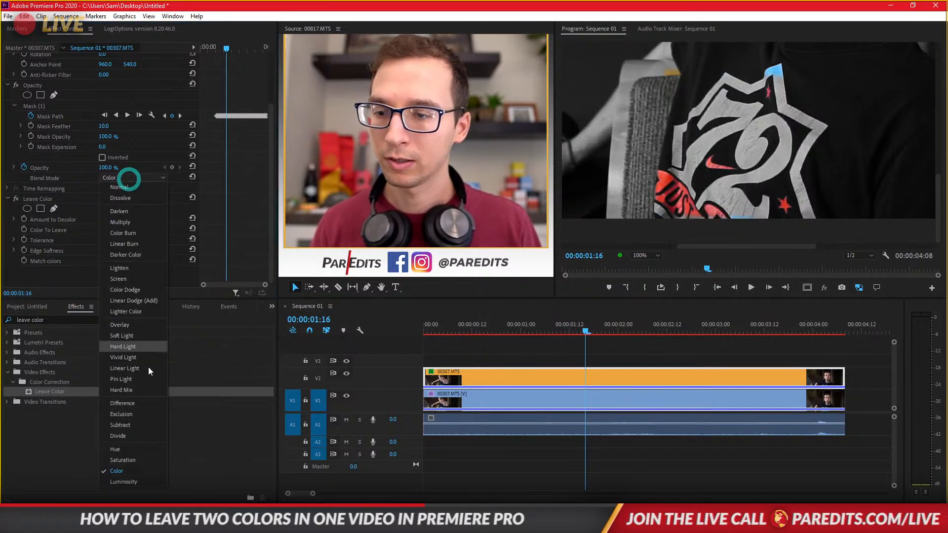
click(141, 415)
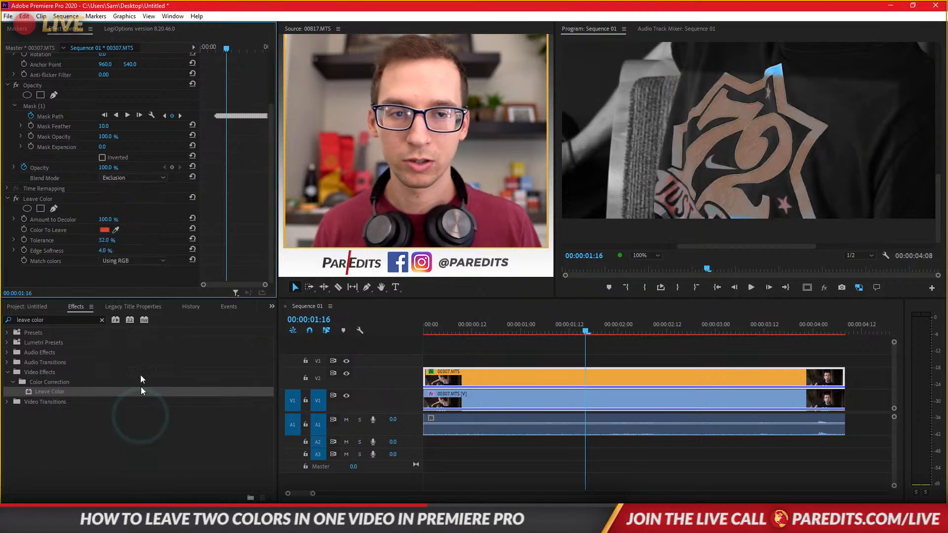
- Set the V2 duplicate's Blend Mode to Overlay and compare the frame, zoomed to Fit, with track V2 hidden and shown
click(113, 178)
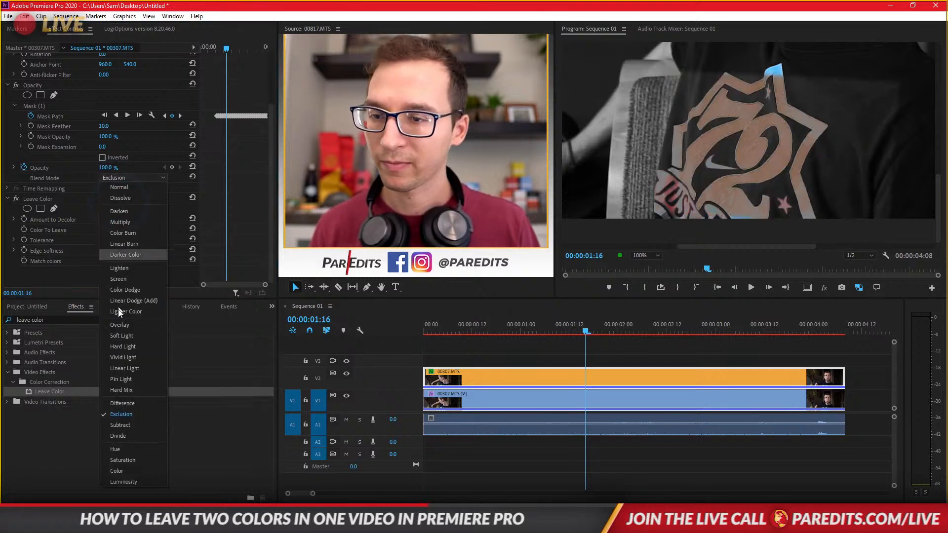
click(125, 334)
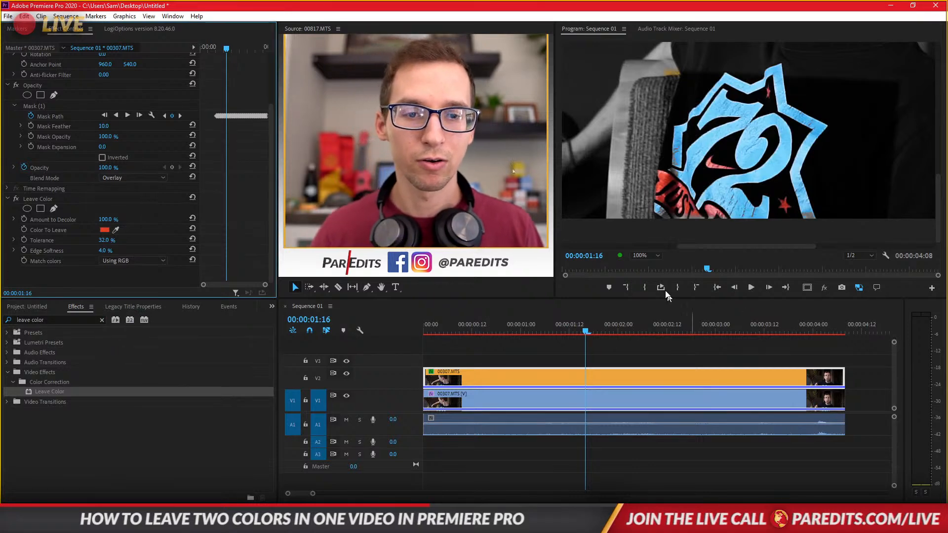
click(640, 255)
click(644, 266)
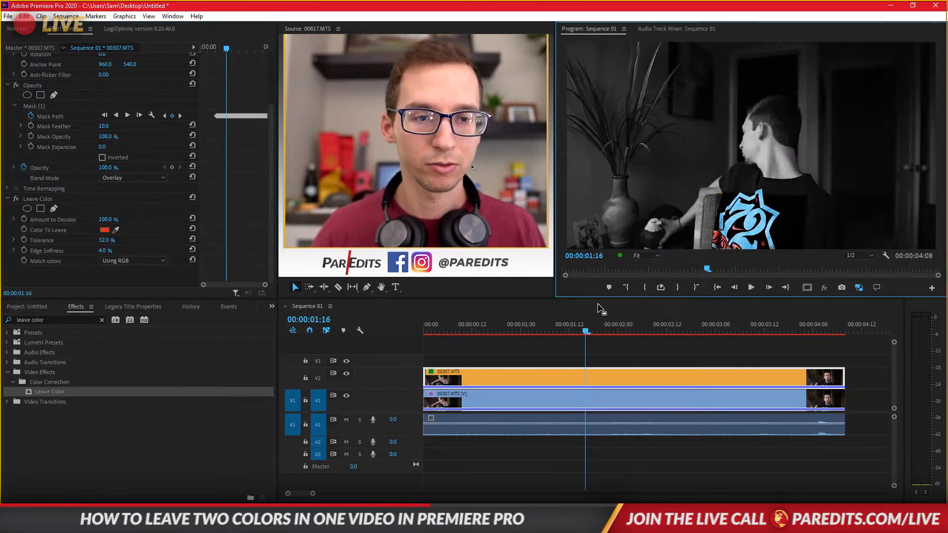
click(345, 374)
click(346, 373)
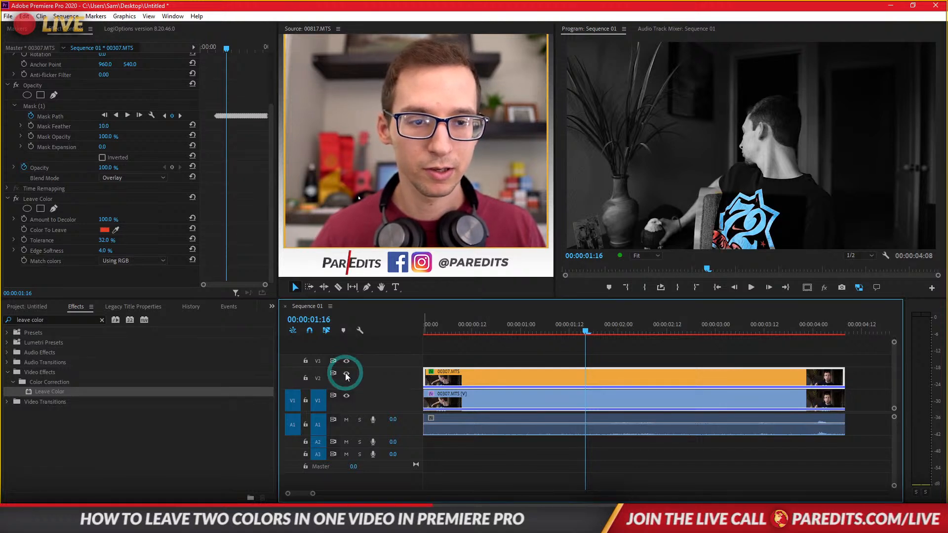
click(346, 374)
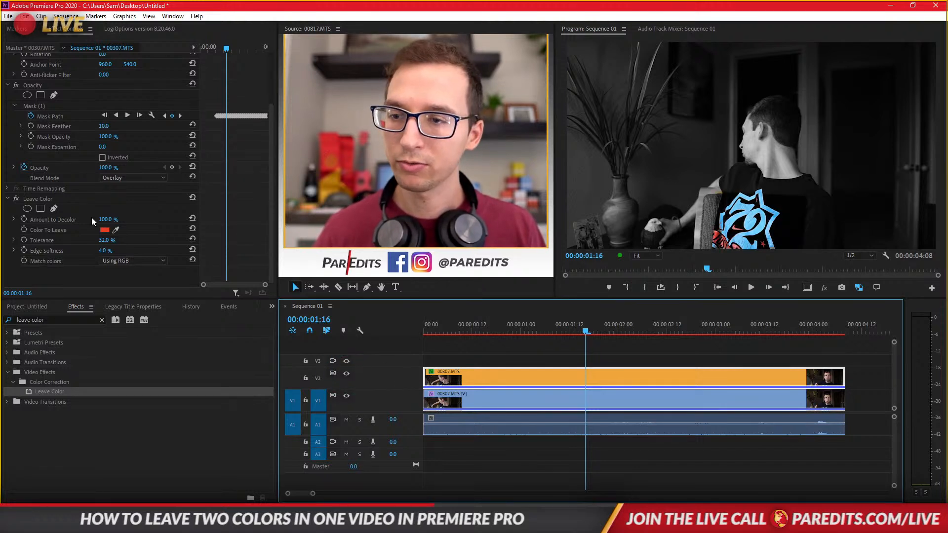
- Try the Normal blend mode on the V2 duplicate and compare it by toggling the track's output
click(131, 269)
click(117, 179)
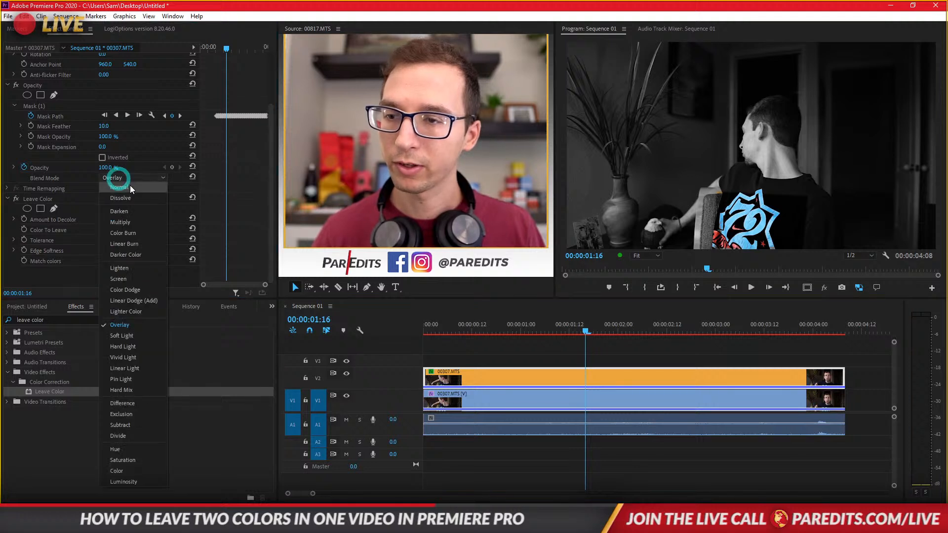
click(130, 187)
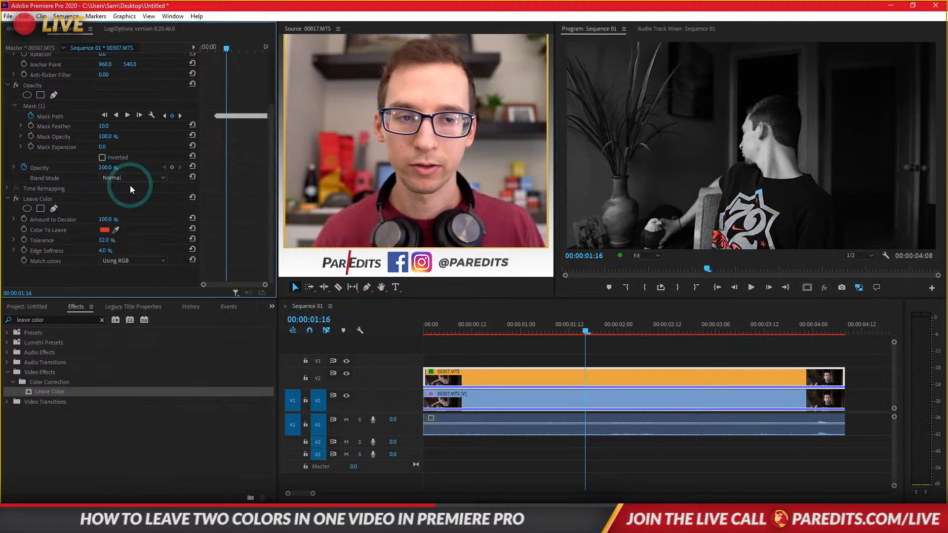
click(346, 374)
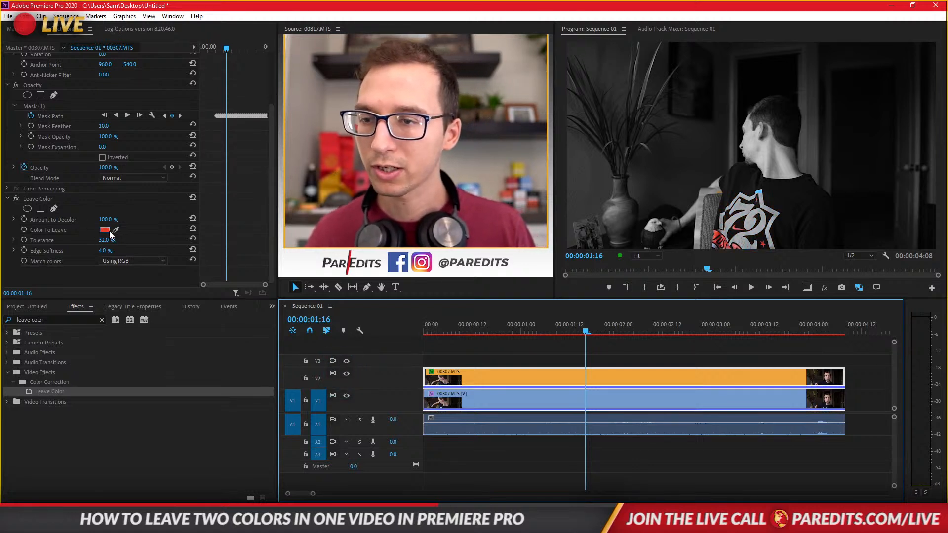
- Try the Dissolve, Multiply and Color Burn blend modes on the masked V2 duplicate
click(148, 177)
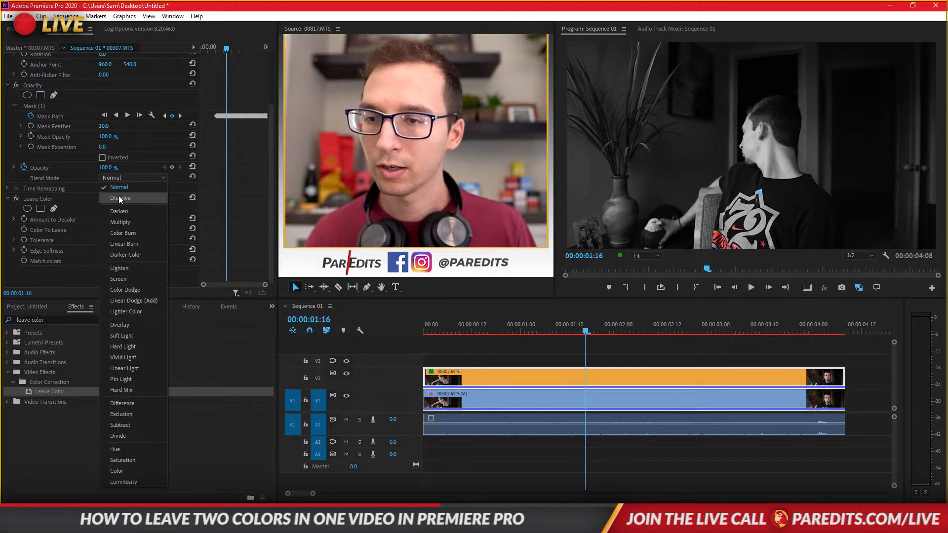
click(119, 196)
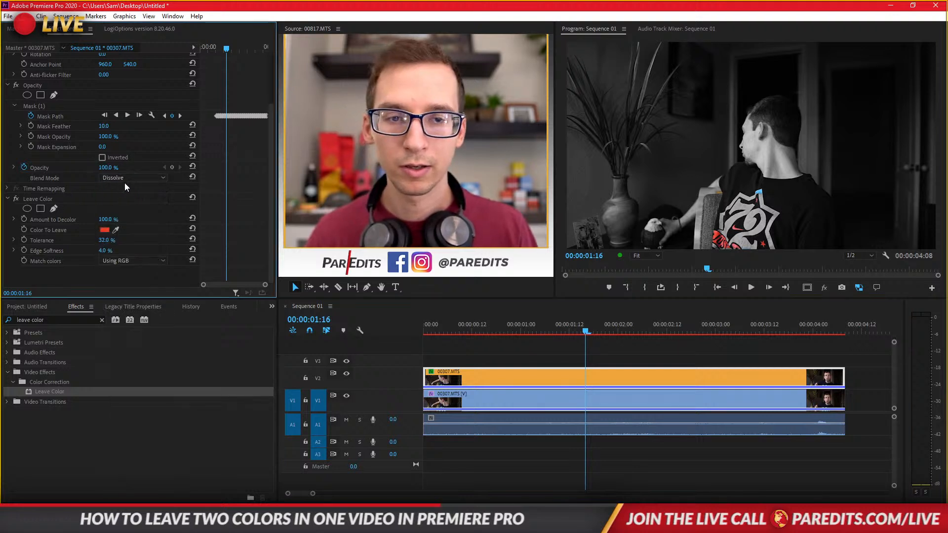
click(125, 178)
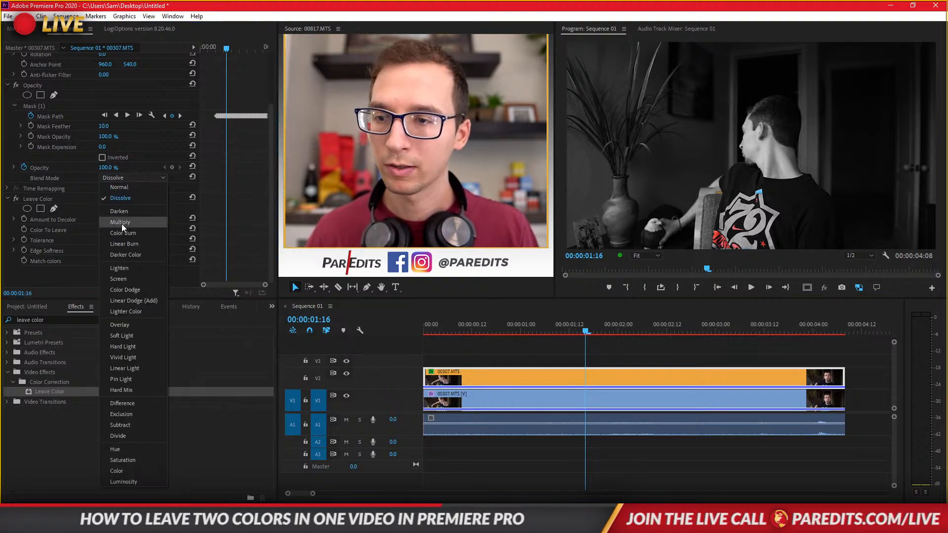
click(122, 224)
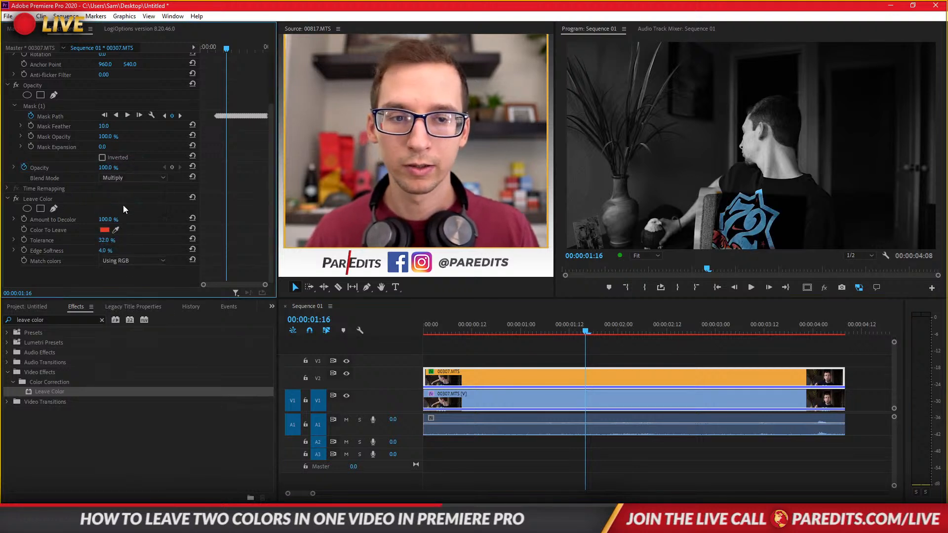
click(123, 179)
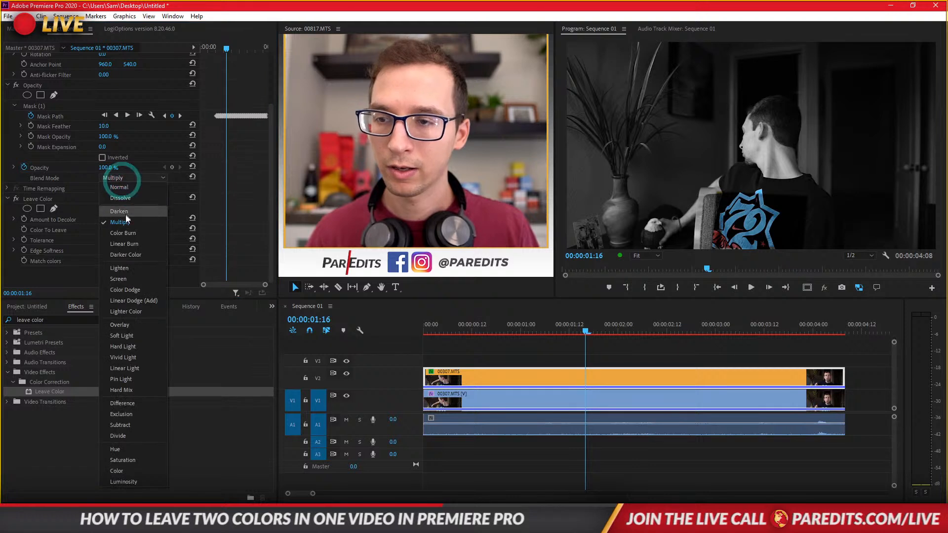
click(125, 232)
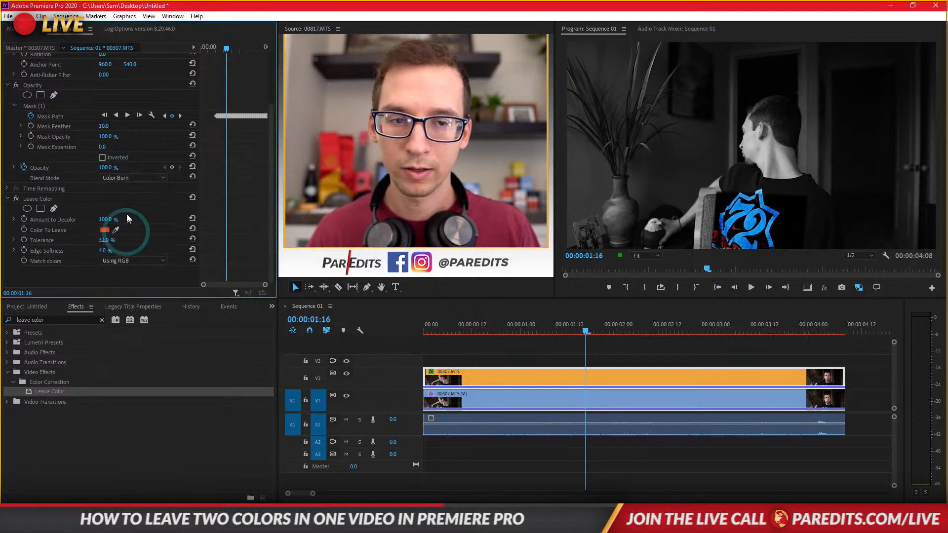
- Try the Linear Burn, Darker Color and Lighten blend modes on the masked V2 duplicate
click(121, 178)
click(129, 243)
click(131, 177)
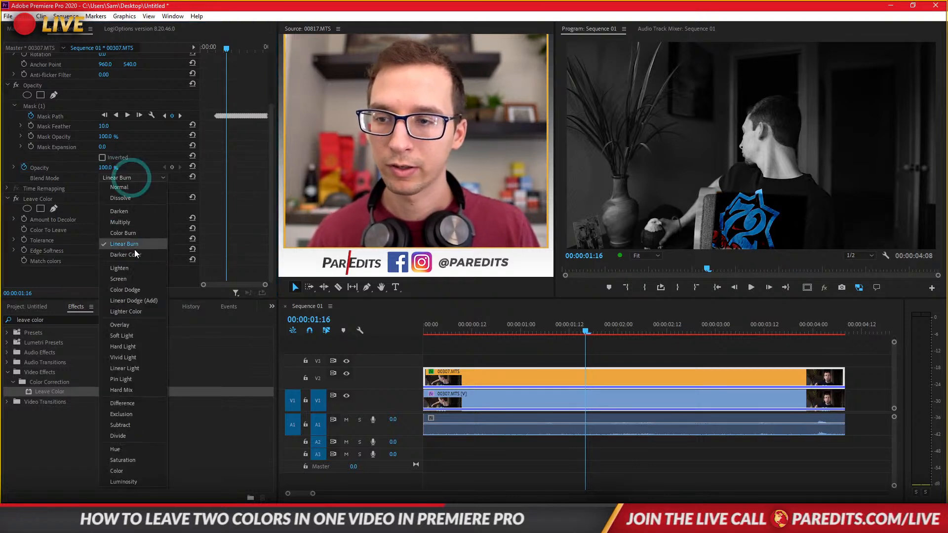
click(134, 250)
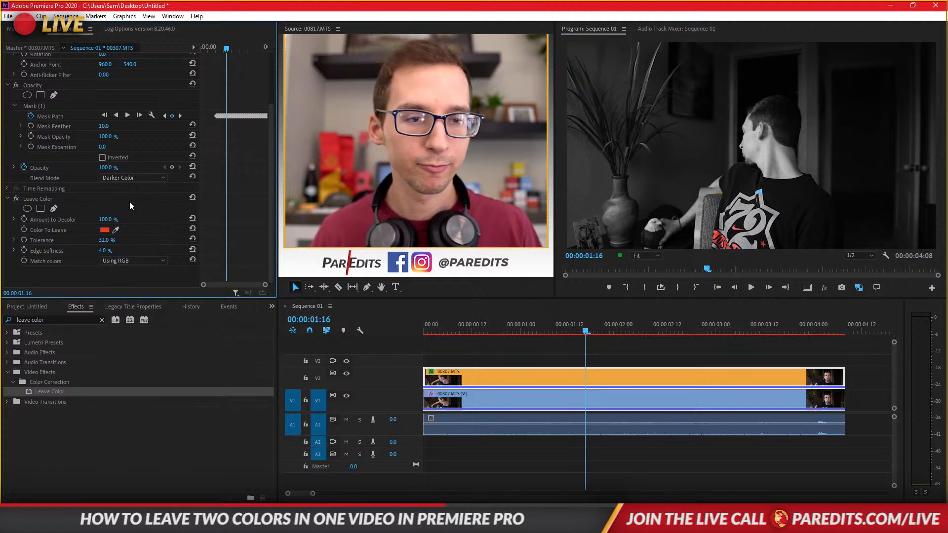
click(124, 179)
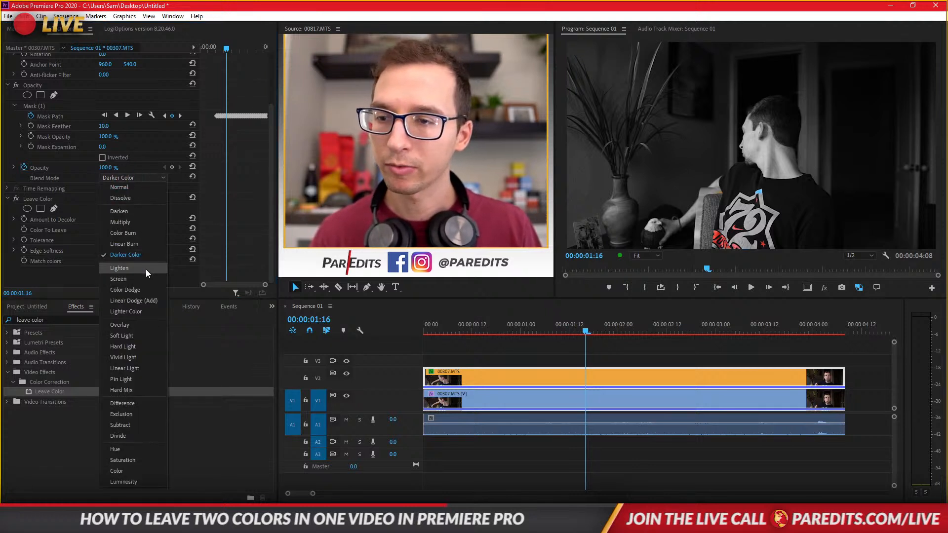
click(146, 273)
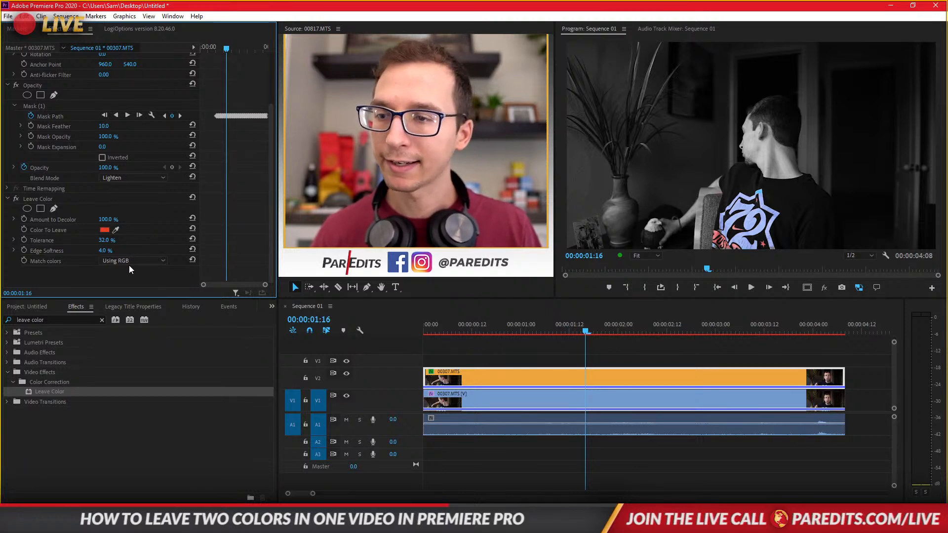
- Add the Color Balance (HLS) effect to the V1 clip and set its Saturation to 100
click(498, 405)
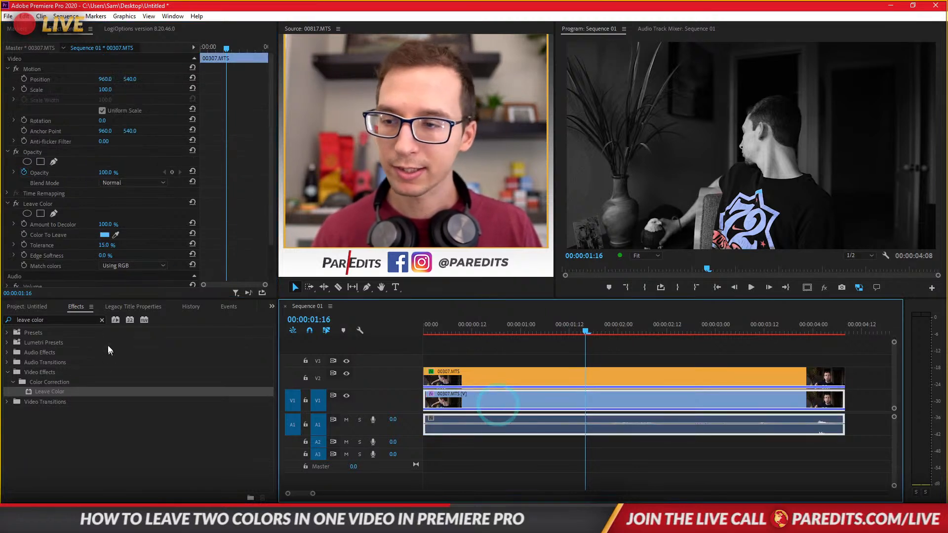
double_click(64, 320)
key(ctrl+a)
text(satu)
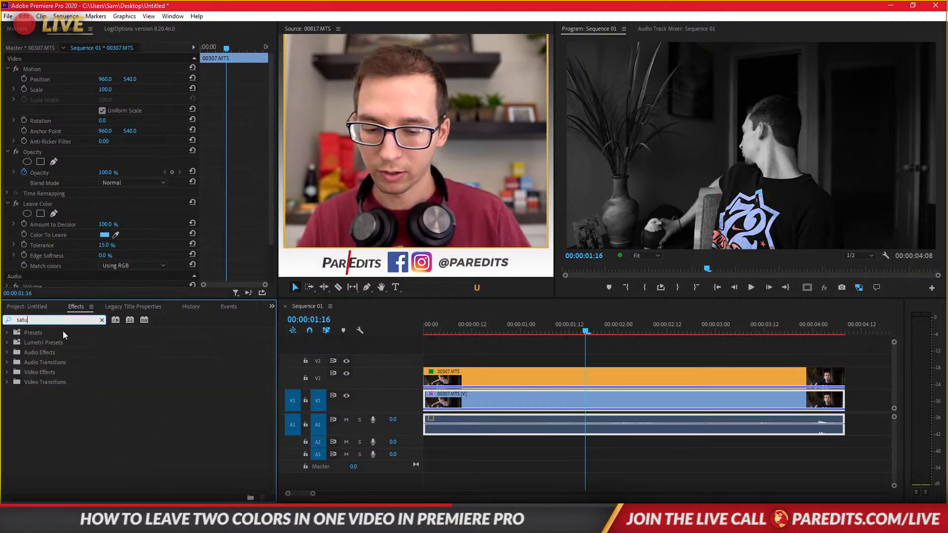
key(ctrl+a)
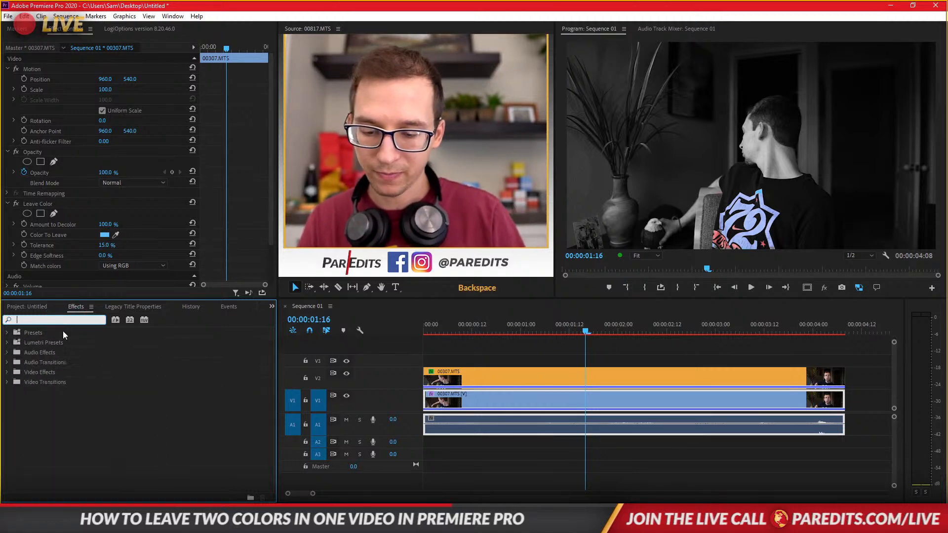
text(hls)
drag(58, 390, 476, 402)
scroll(230, 263, down, 2)
scroll(230, 263, down, 2)
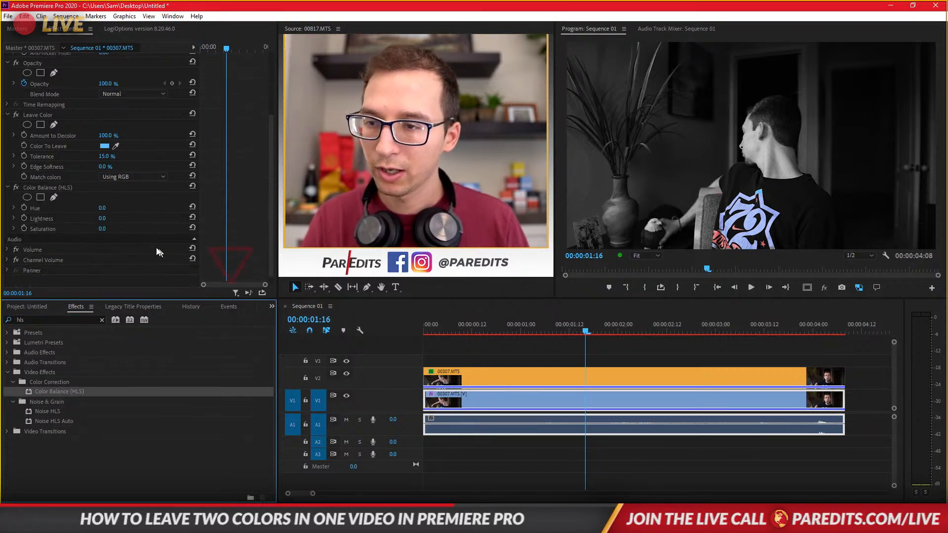
drag(104, 230, 114, 230)
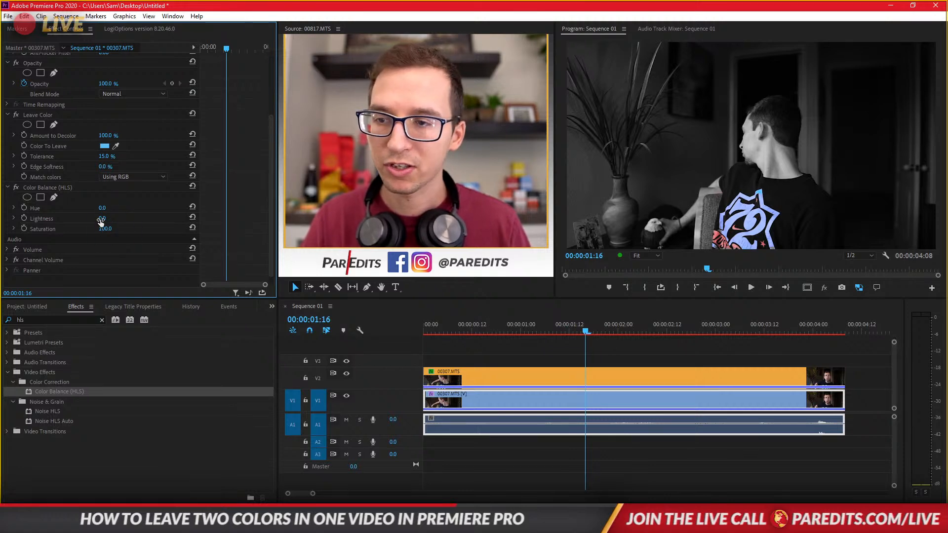
- Try shifting the Lightness and Hue of the V1 clip's Color Balance (HLS) effect, with Hue at -145° and 149°, and undo the changes
mouse_move(104, 219)
mouse_down()
mouse_move(130, 219)
mouse_move(112, 217)
mouse_up()
key(ctrl+z)
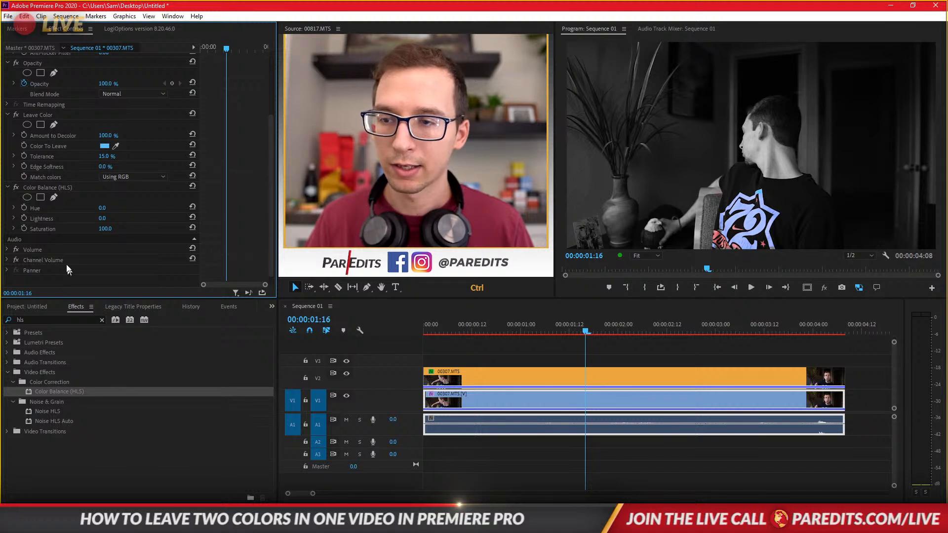
drag(104, 208, 217, 209)
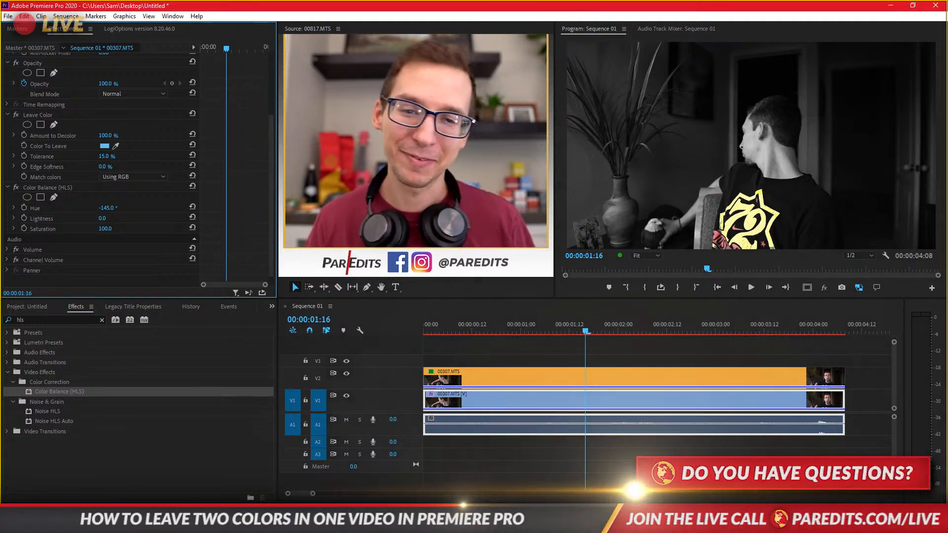
drag(105, 209, 241, 209)
drag(255, 298, 256, 300)
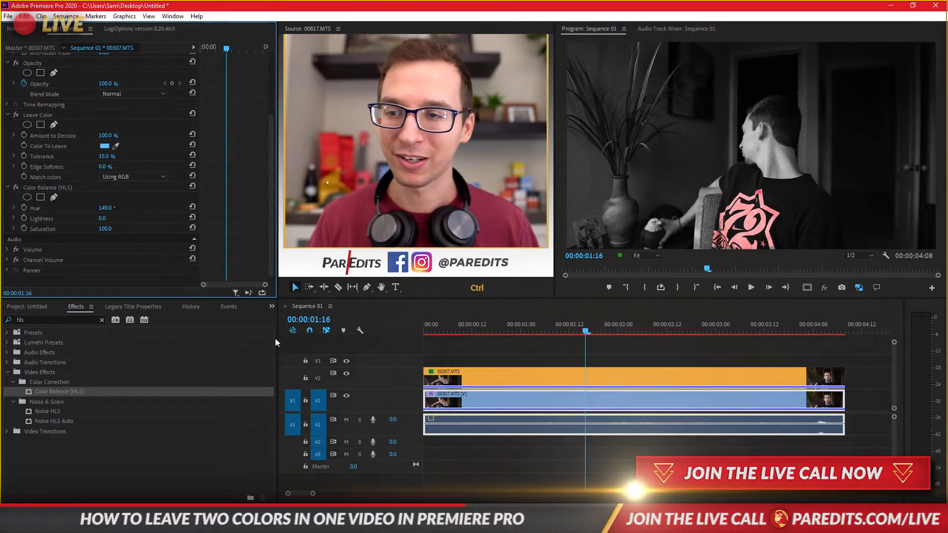
key(ctrl+z)
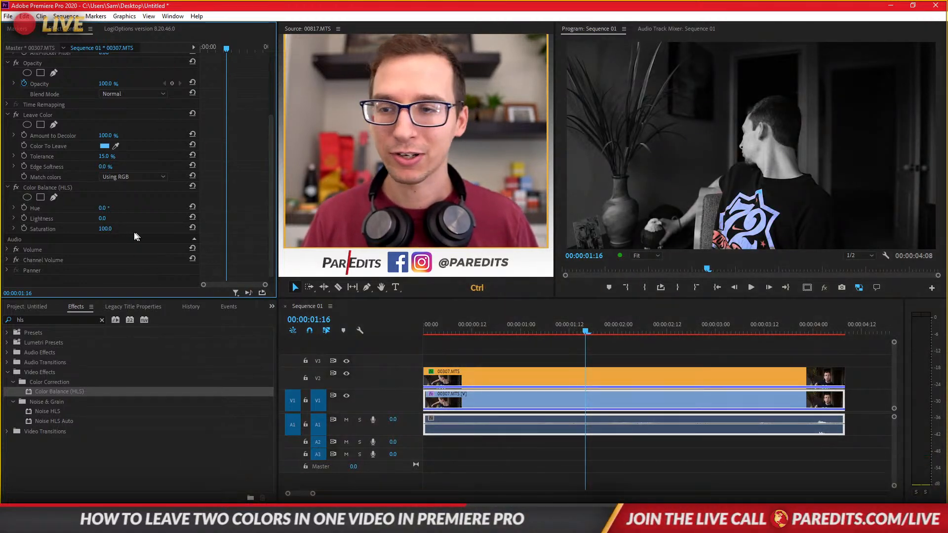
- Try copying the Color Balance (HLS) effect from the V1 clip onto the V2 duplicate, and undo it
click(50, 188)
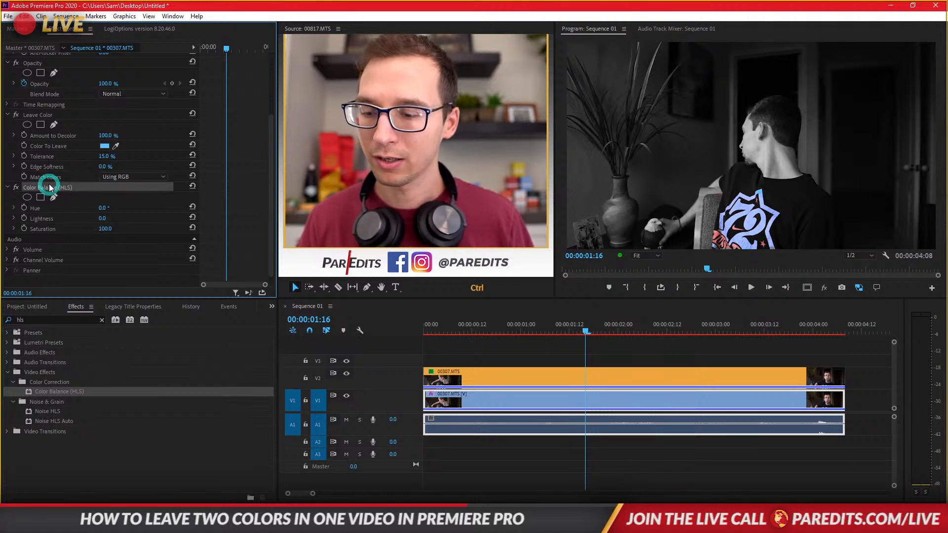
key(ctrl+c)
click(470, 377)
key(ctrl+v)
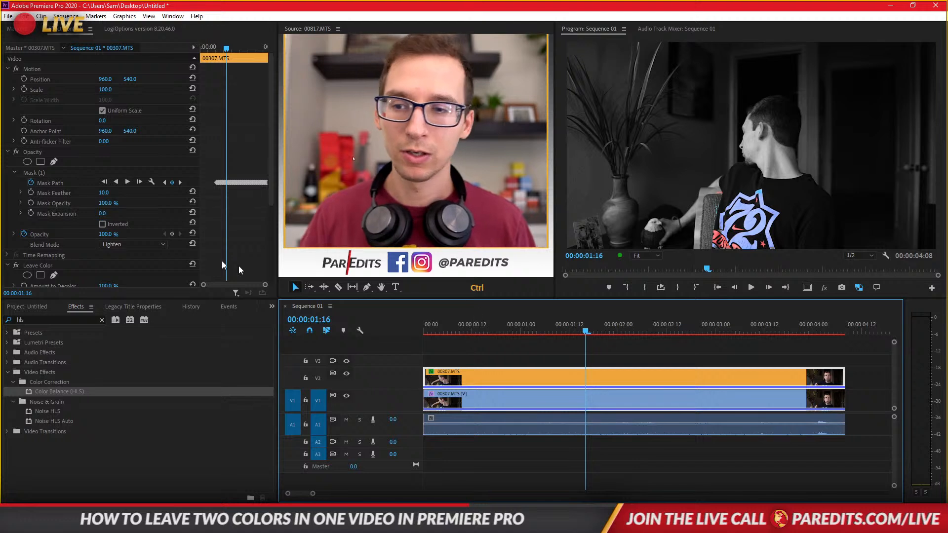
scroll(173, 259, down, 3)
key(ctrl+z)
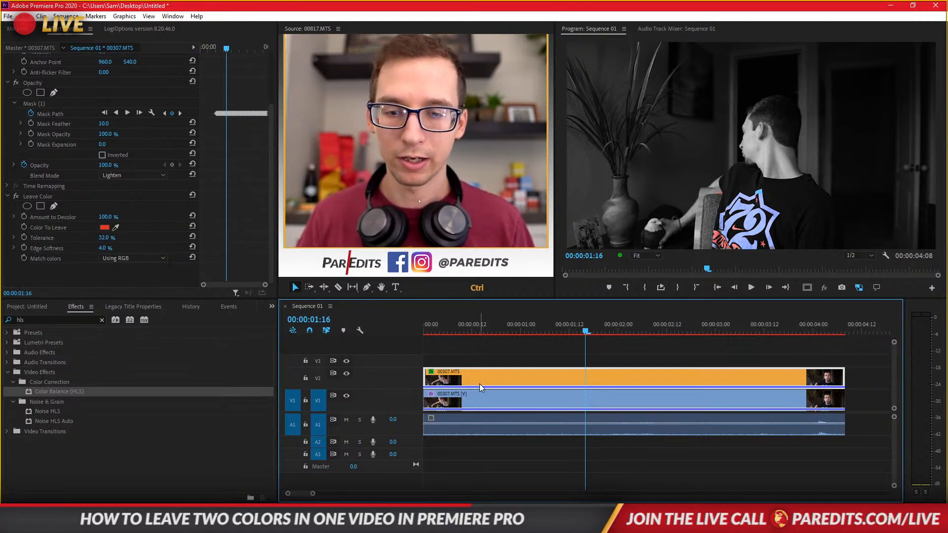
click(478, 398)
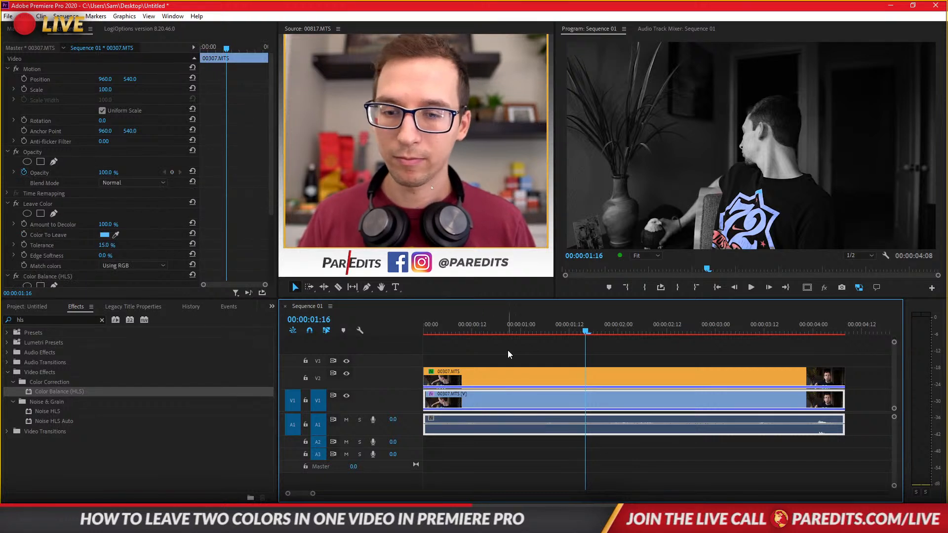
click(507, 350)
click(489, 398)
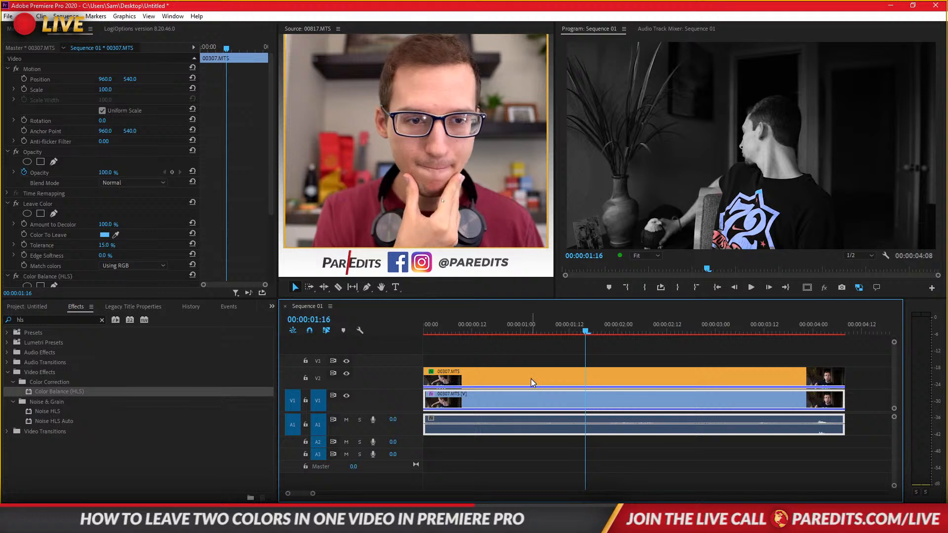
- Try the Screen, Color Dodge, Linear Dodge (Add) and Lighter Color blend modes on the masked V2 duplicate
click(503, 383)
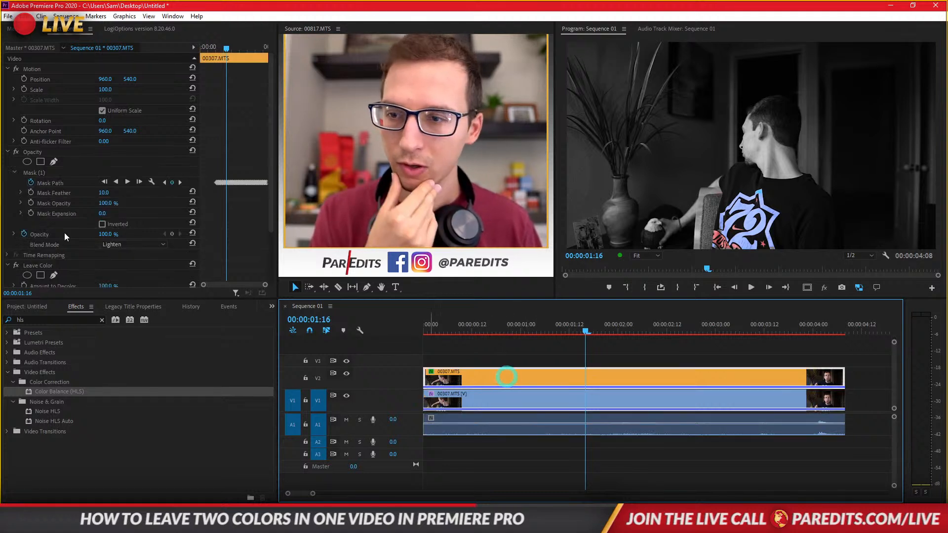
scroll(200, 235, down, 2)
click(132, 194)
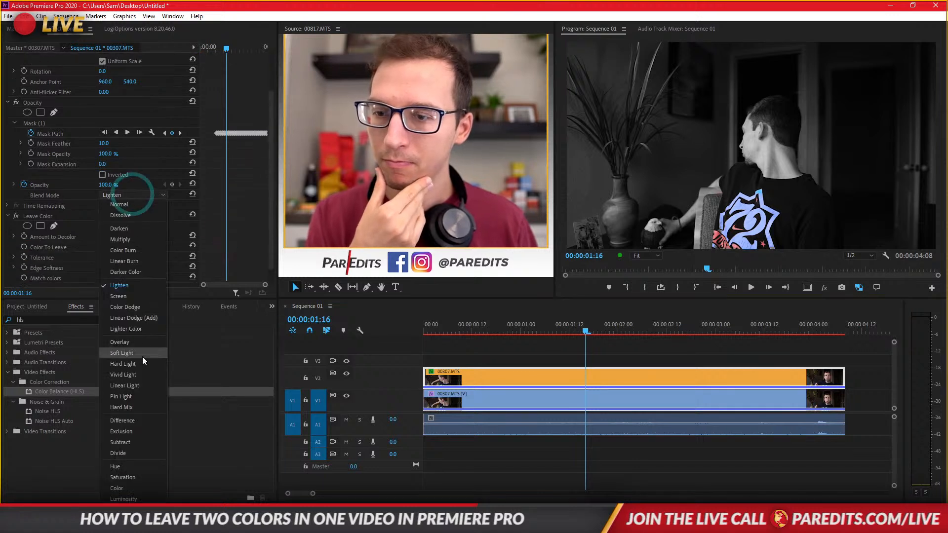
click(127, 299)
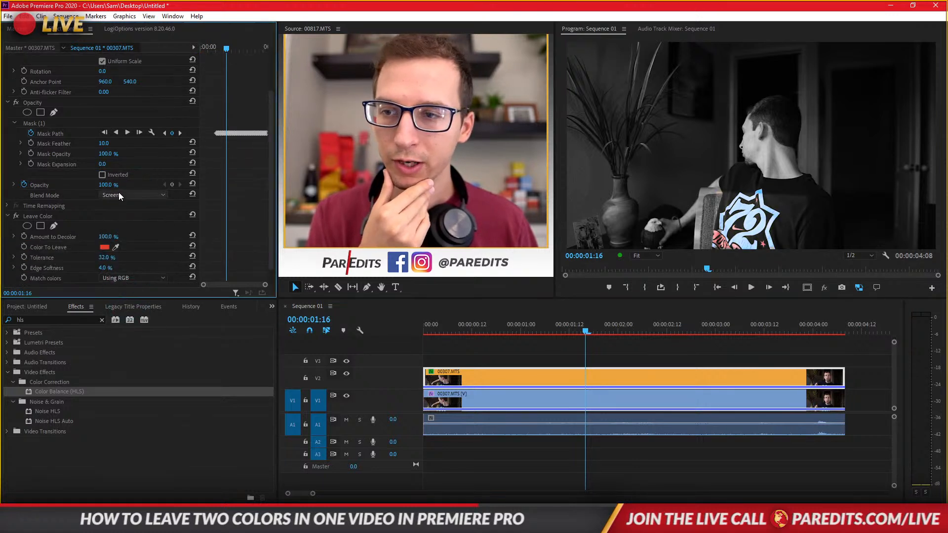
click(119, 196)
click(144, 305)
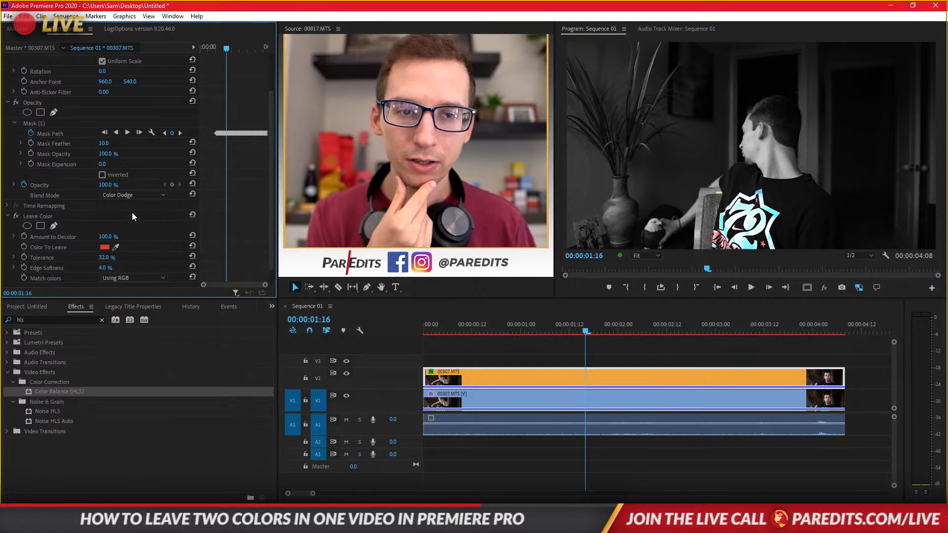
click(127, 199)
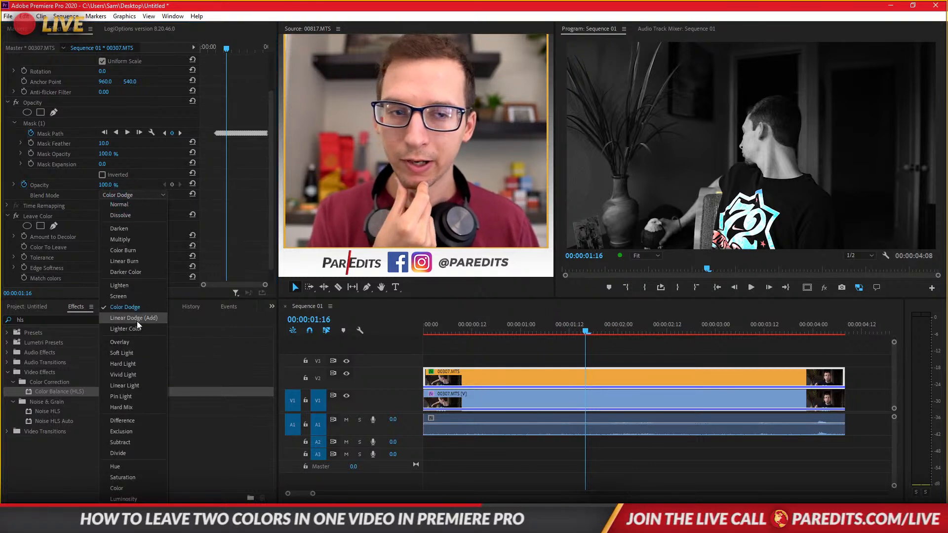
click(137, 319)
click(118, 197)
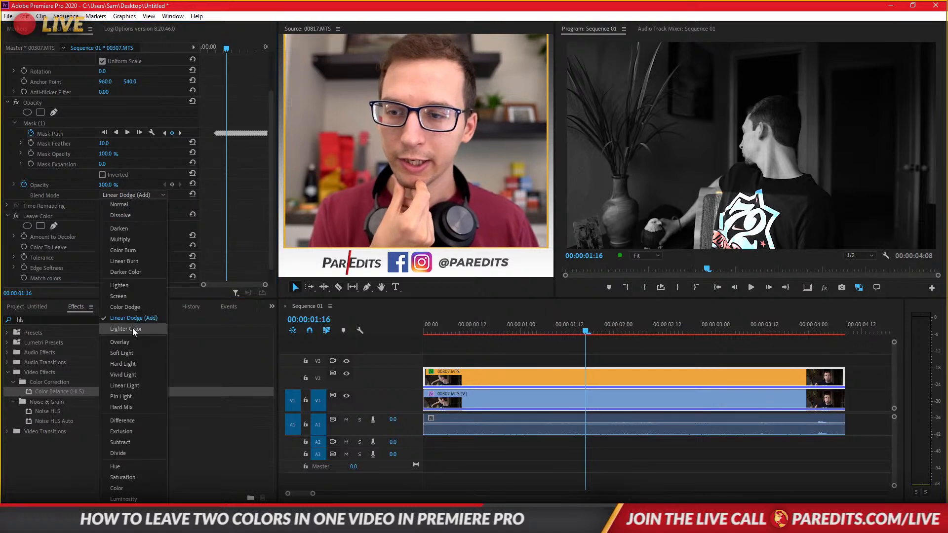
click(133, 328)
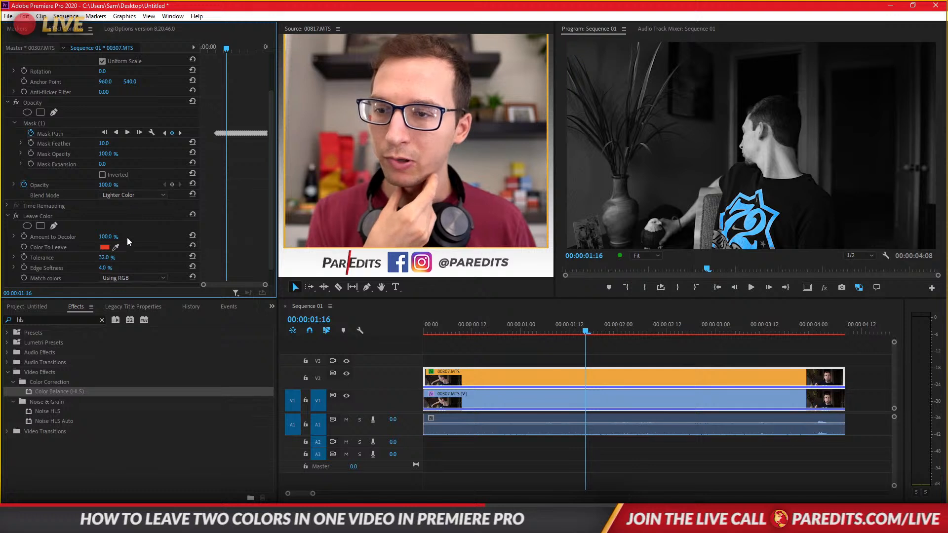
- Set the V2 duplicate's Blend Mode to Overlay, and try its Leave Color Amount to Decolor at 0% before undoing that change
click(112, 195)
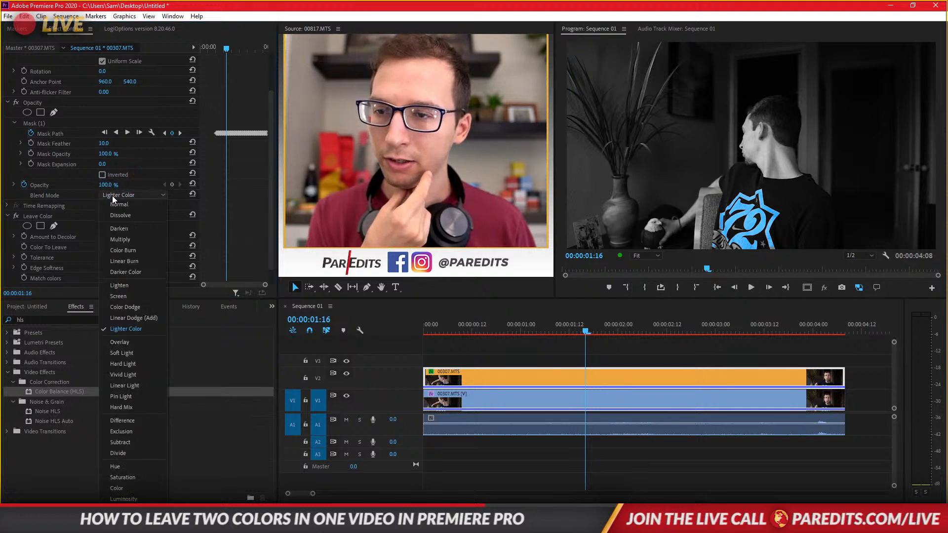
click(151, 344)
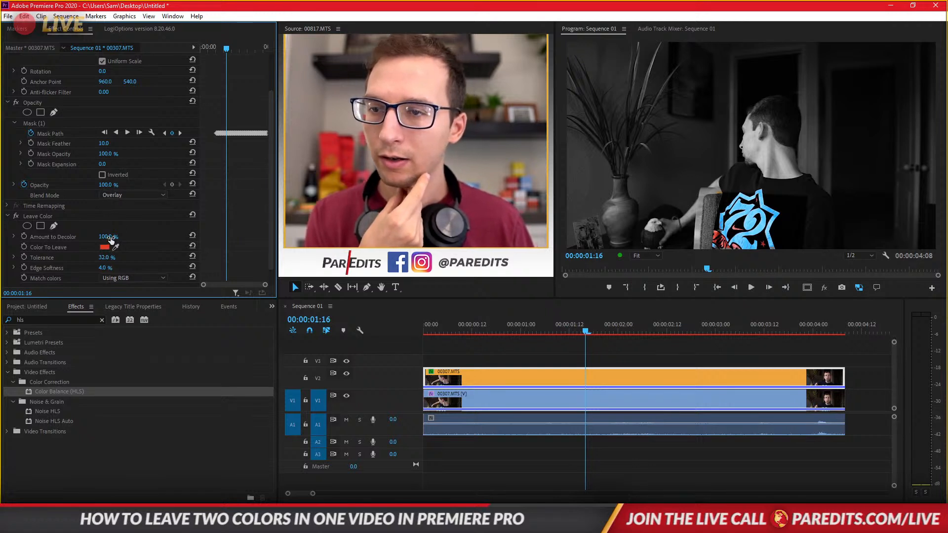
drag(111, 239, 61, 239)
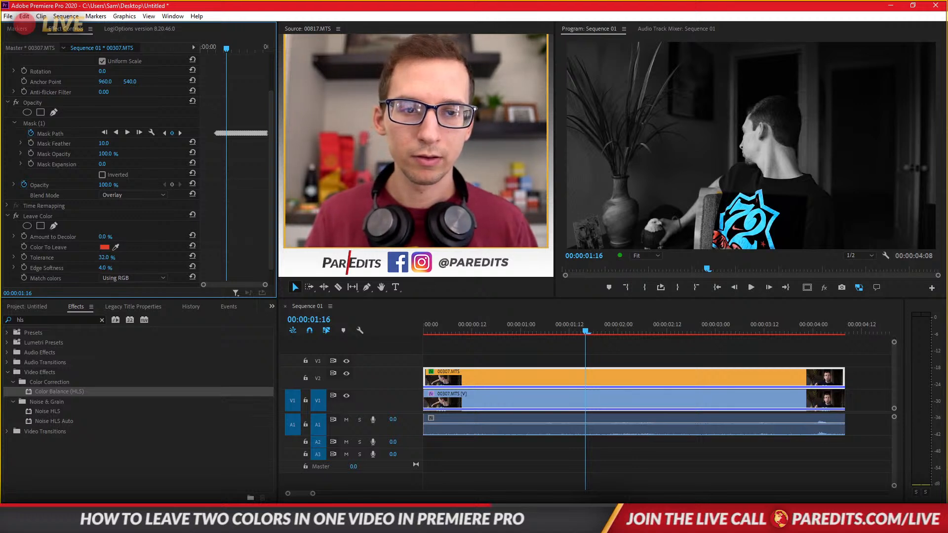
key(ctrl+z)
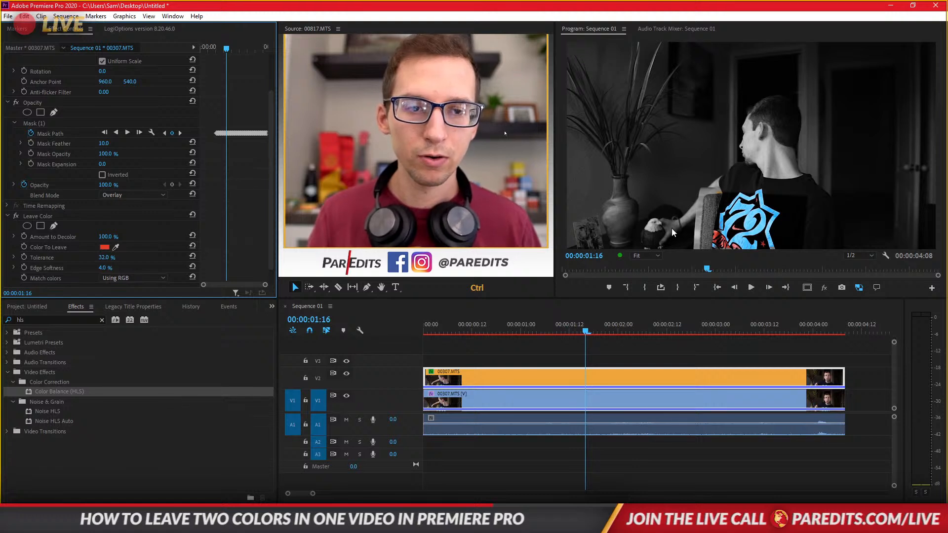
- Deselect the clips and save the project
click(517, 381)
click(528, 362)
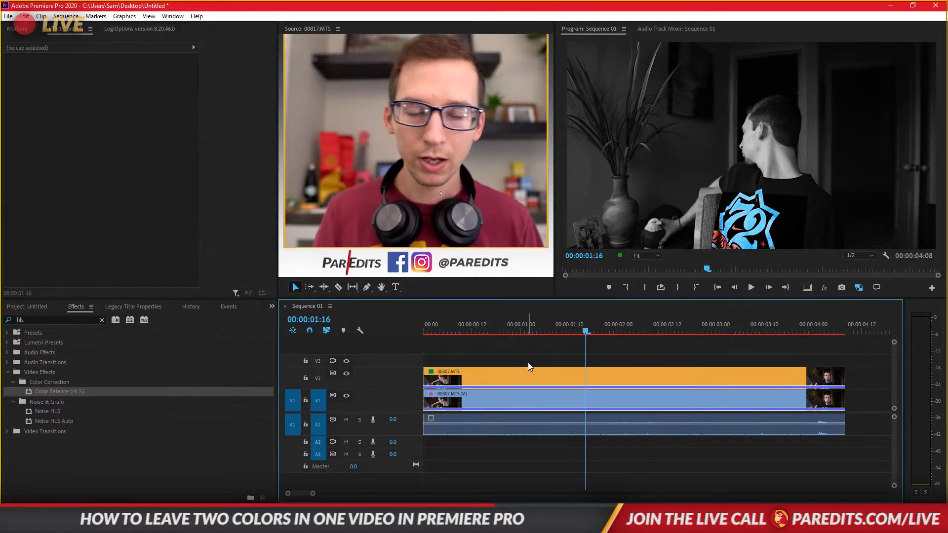
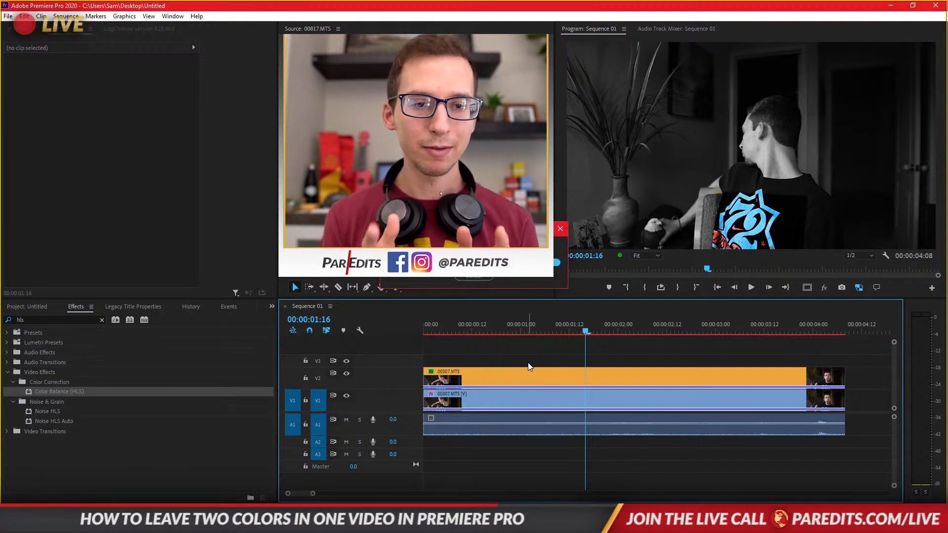
key(ctrl+s)
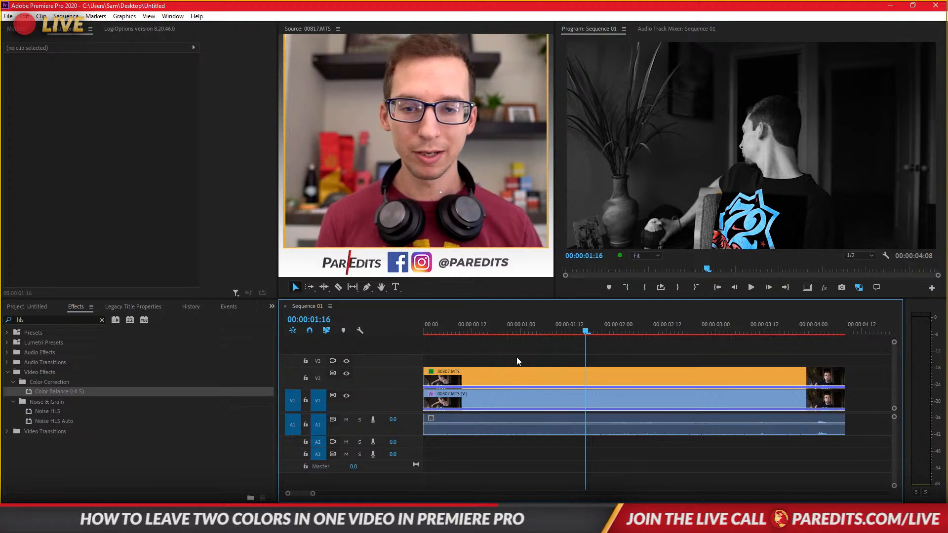
- Compare the frame with the video output of tracks V2 and V1 hidden and shown in turn
click(346, 374)
click(346, 375)
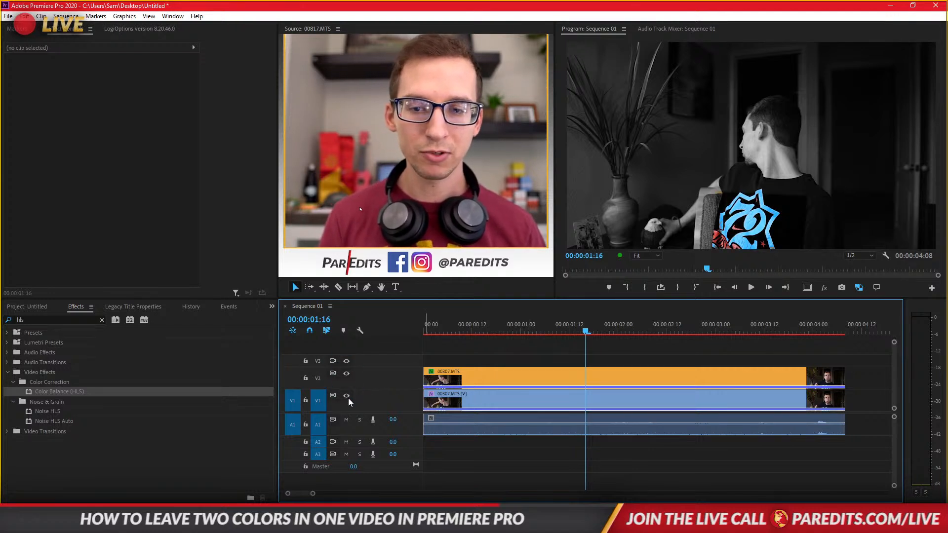
click(346, 396)
click(346, 396)
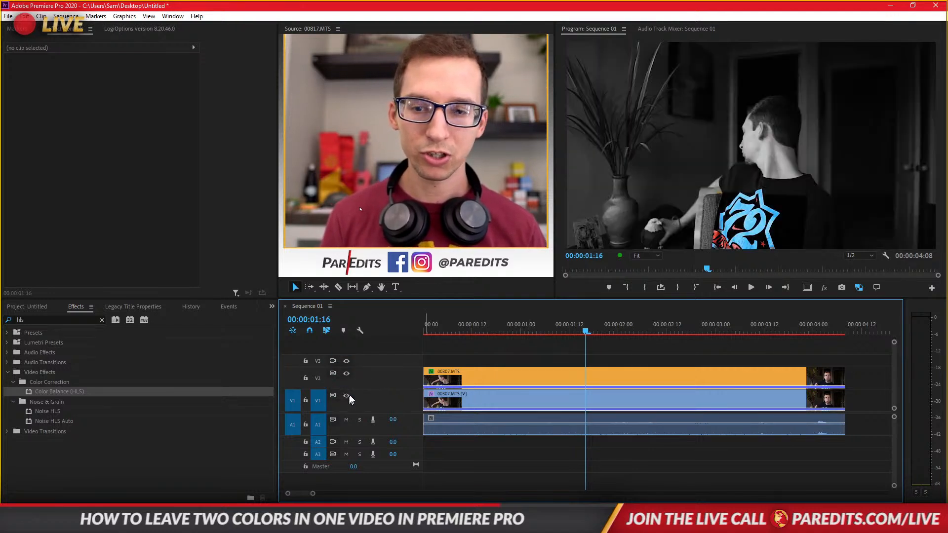
- Try deleting the upper clip's opacity mask and setting its blend mode to Normal, and undo both changes
click(433, 374)
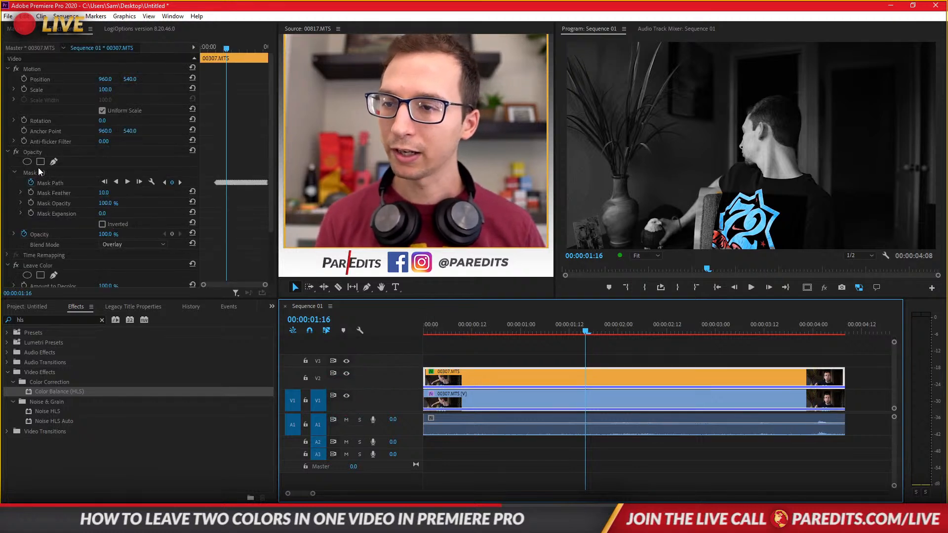
click(29, 173)
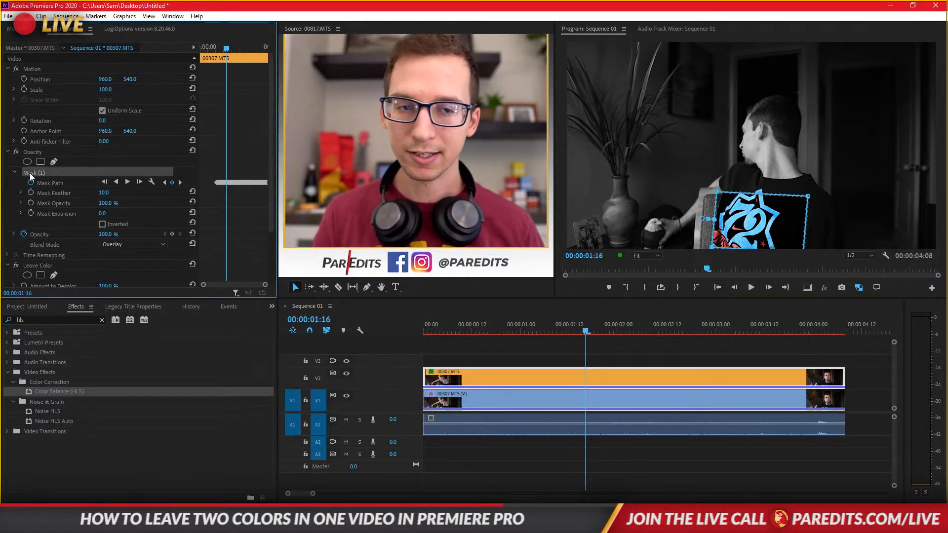
key(Delete)
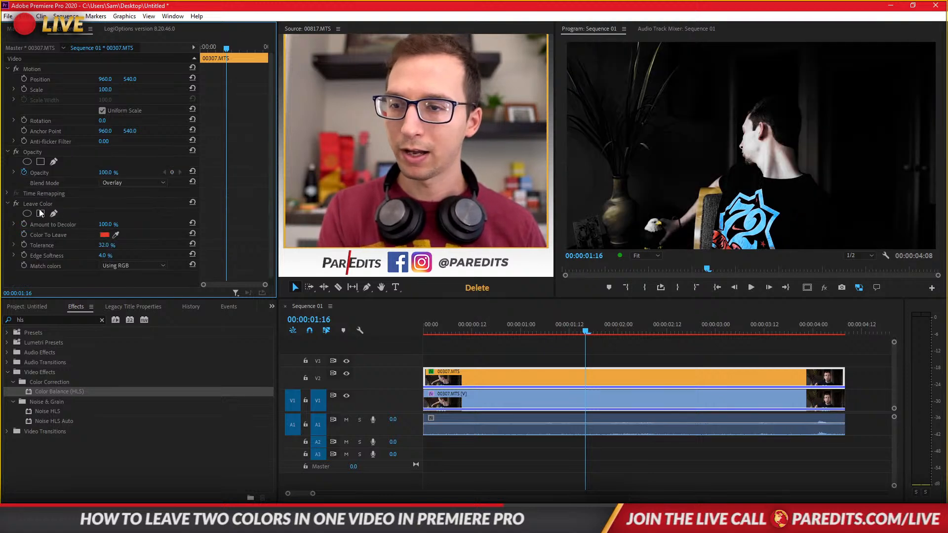
click(119, 185)
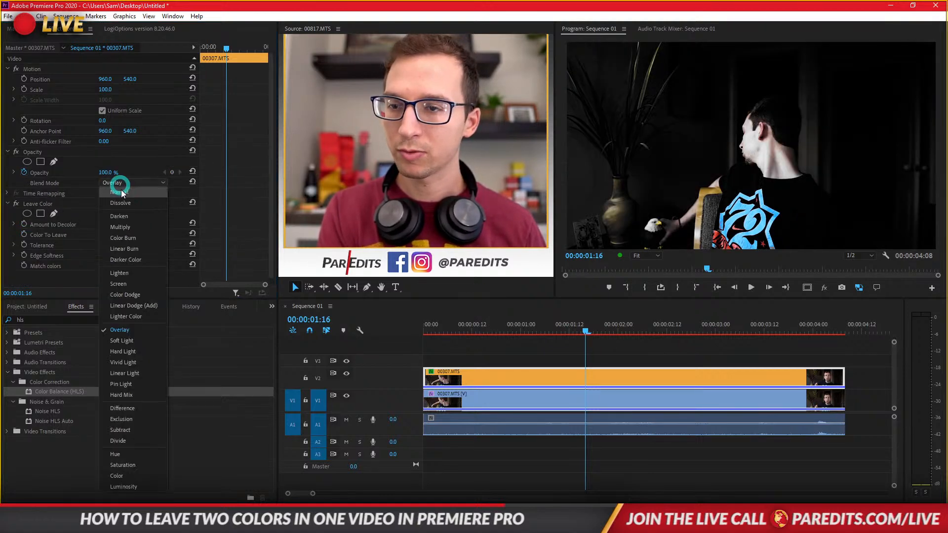
click(125, 197)
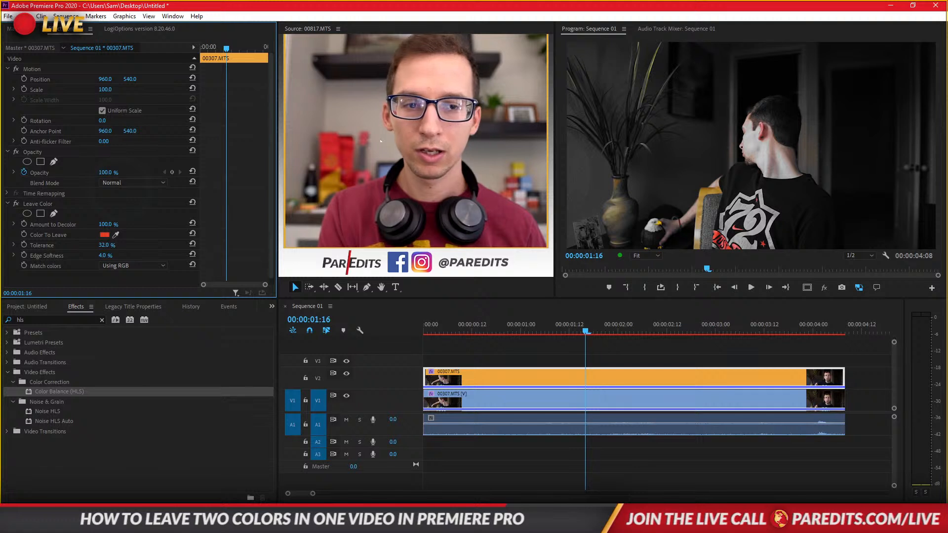
key(ctrl+z)
key(ctrl+z)
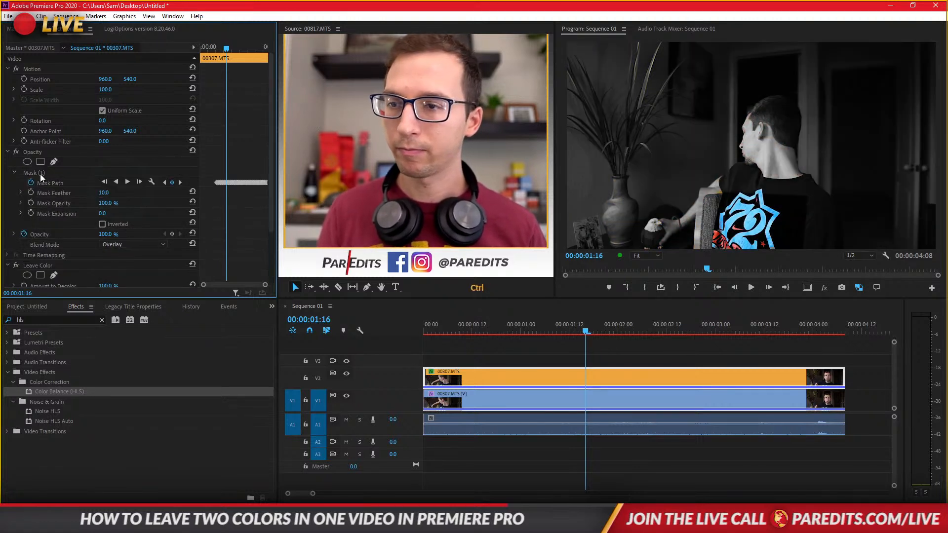
- Move the upper clip's mask from Opacity to the Leave Color effect and set the clip's blend mode to Normal
key(ctrl+x)
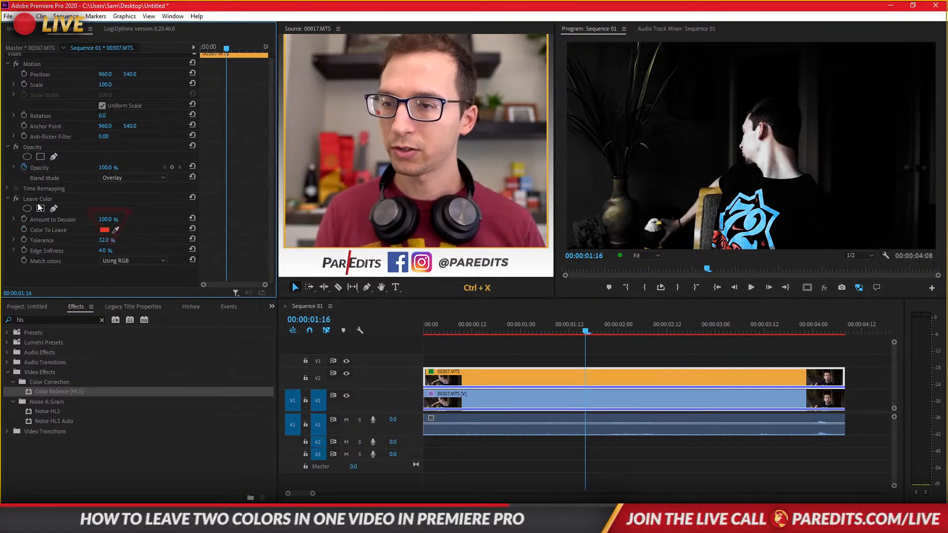
click(38, 199)
key(ctrl+v)
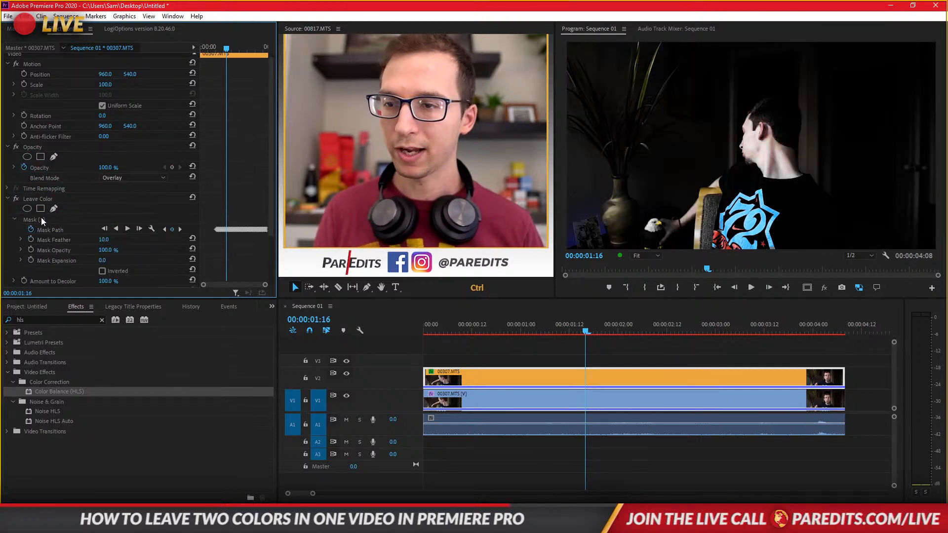
click(42, 221)
click(114, 178)
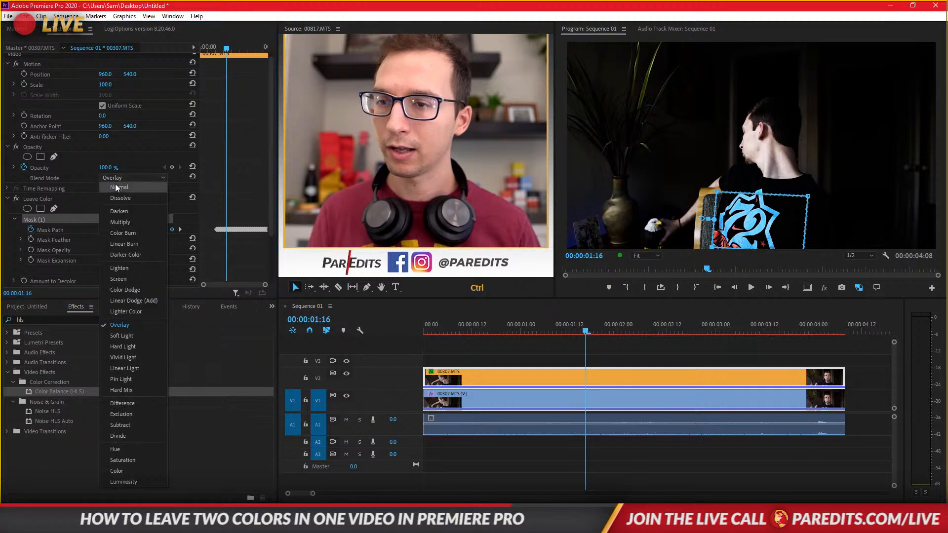
click(115, 184)
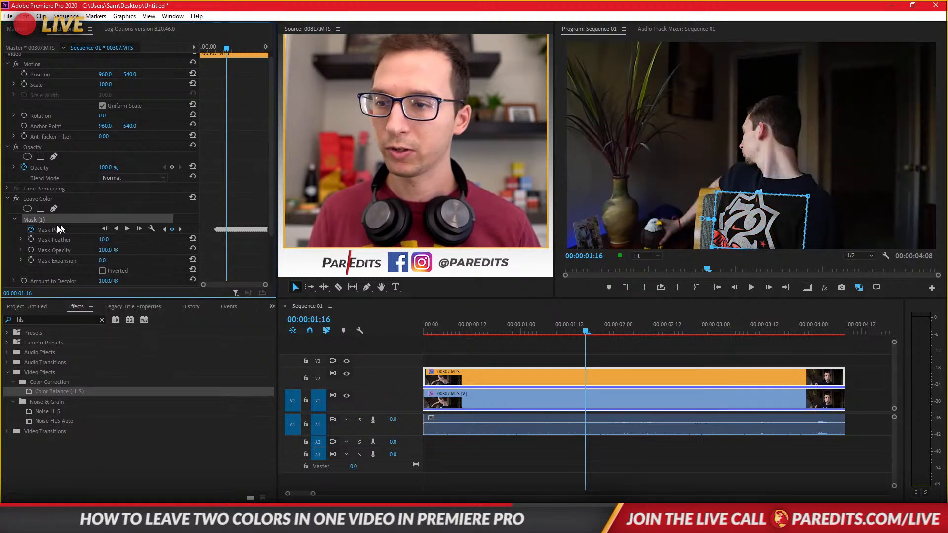
- Apply Color Balance (HLS) with saturation -100 to the upper clip and place it above Leave Color
scroll(61, 223, down, 4)
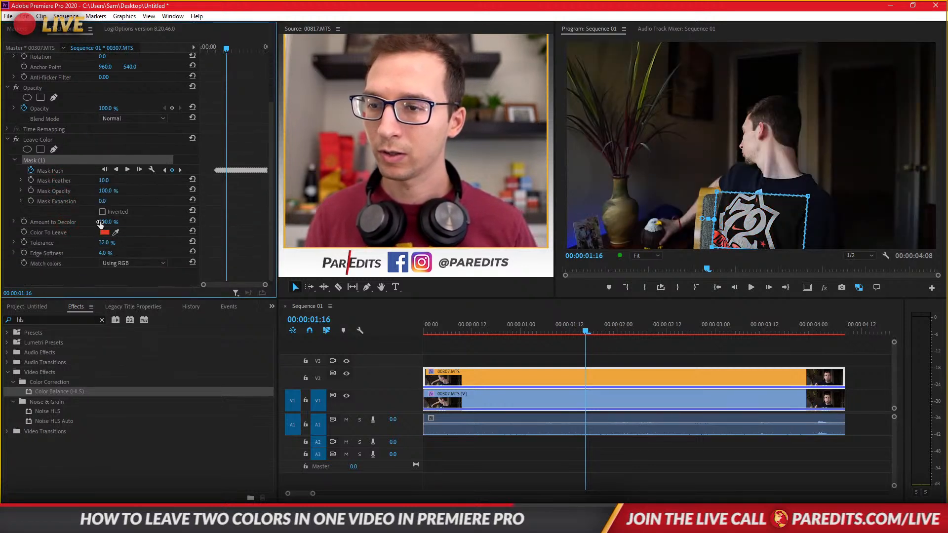
drag(66, 390, 82, 262)
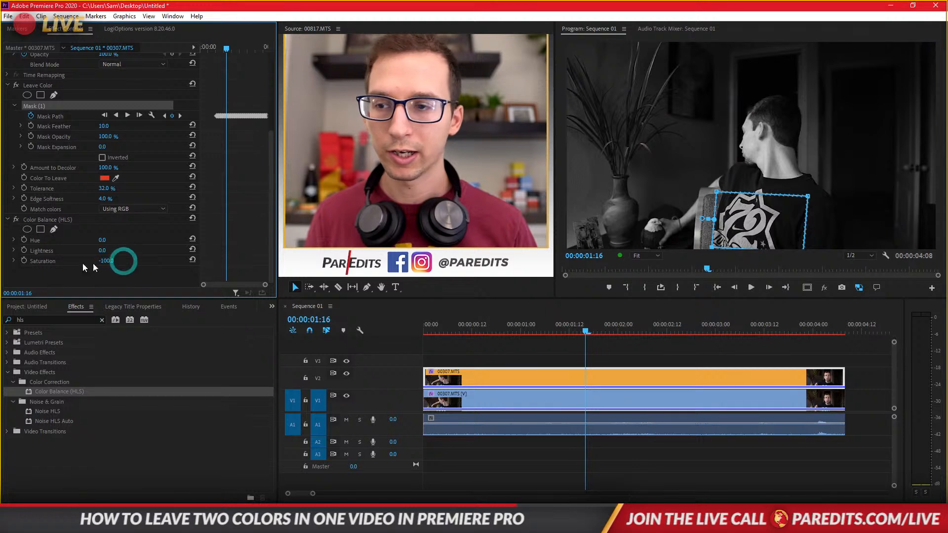
drag(32, 221, 49, 78)
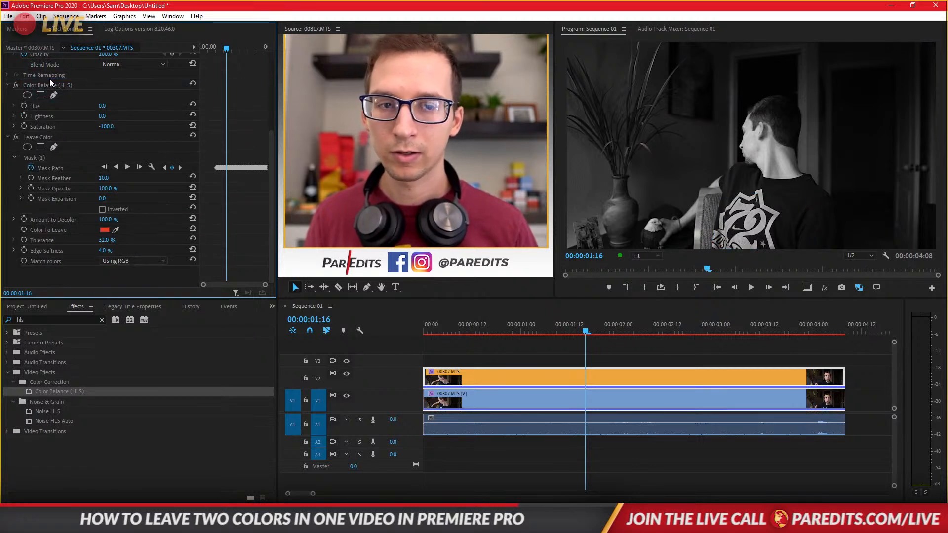
- Cut the upper clip's Leave Color effect and paste it back onto the clip
click(40, 136)
key(ctrl+x)
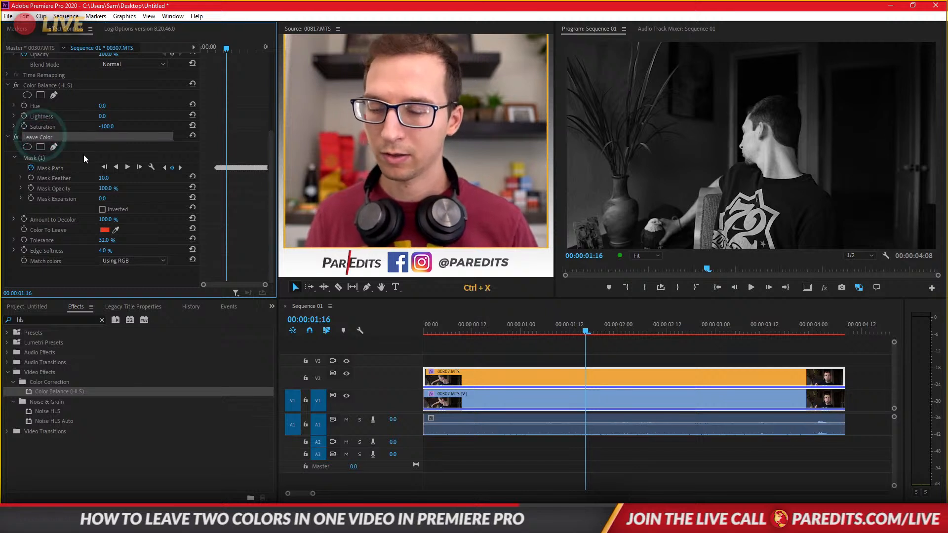
key(ctrl+v)
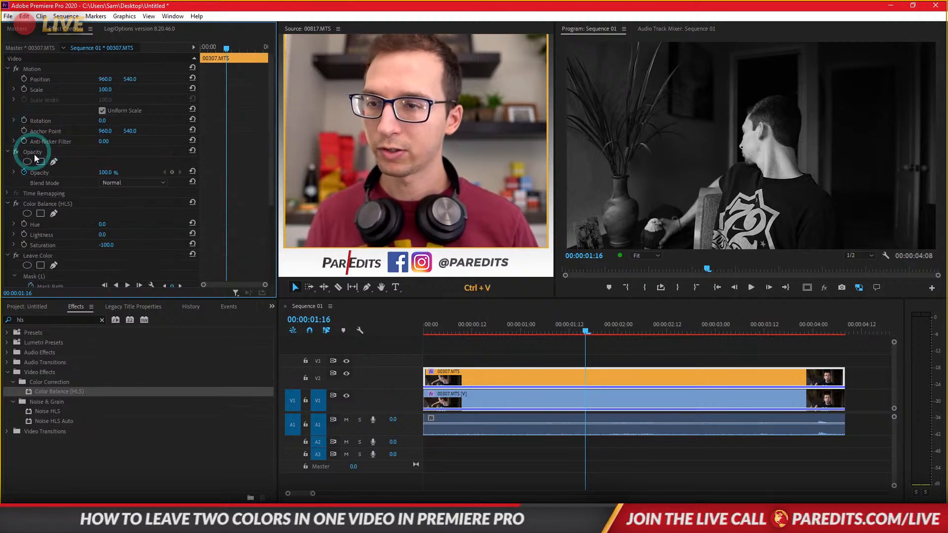
scroll(76, 253, down, 3)
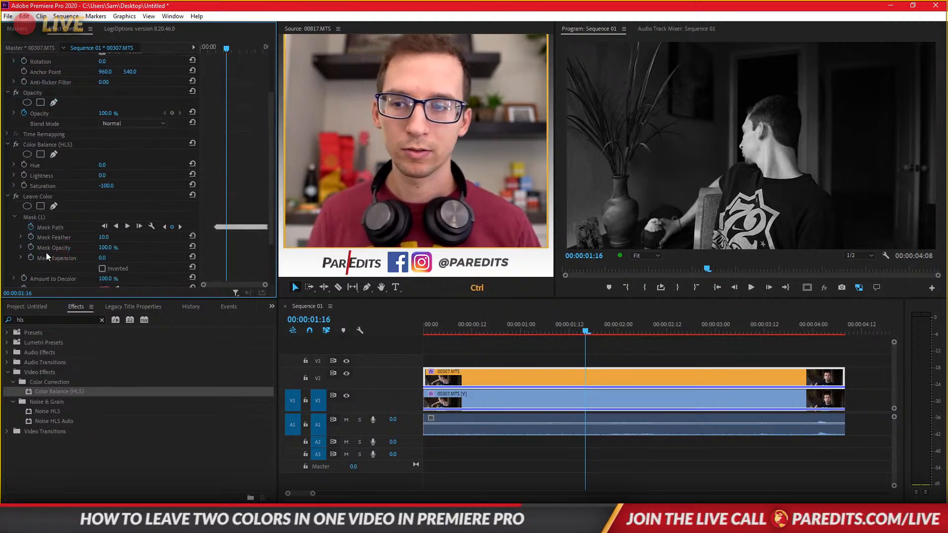
click(35, 195)
scroll(45, 211, down, 2)
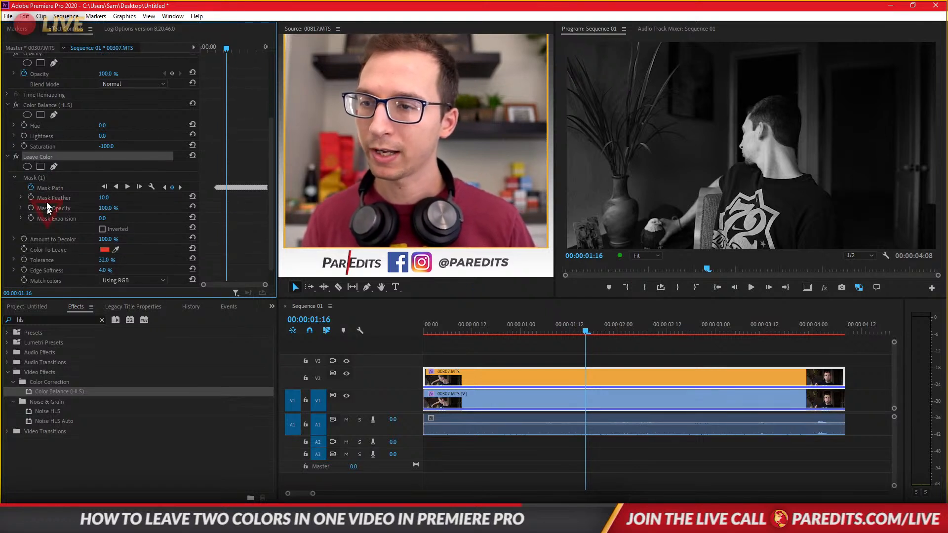
- Delete the Color Balance (HLS) effect from the upper clip
click(46, 103)
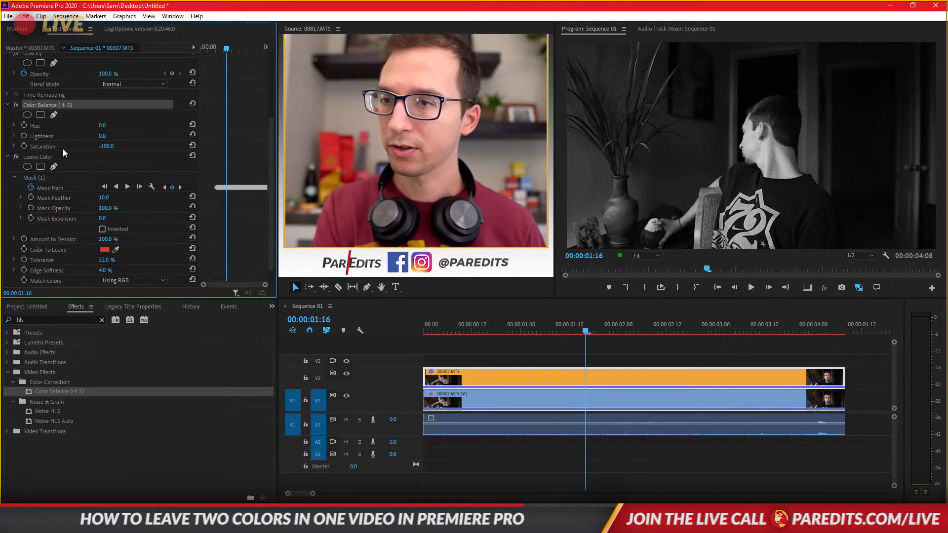
key(Delete)
scroll(63, 163, up, 5)
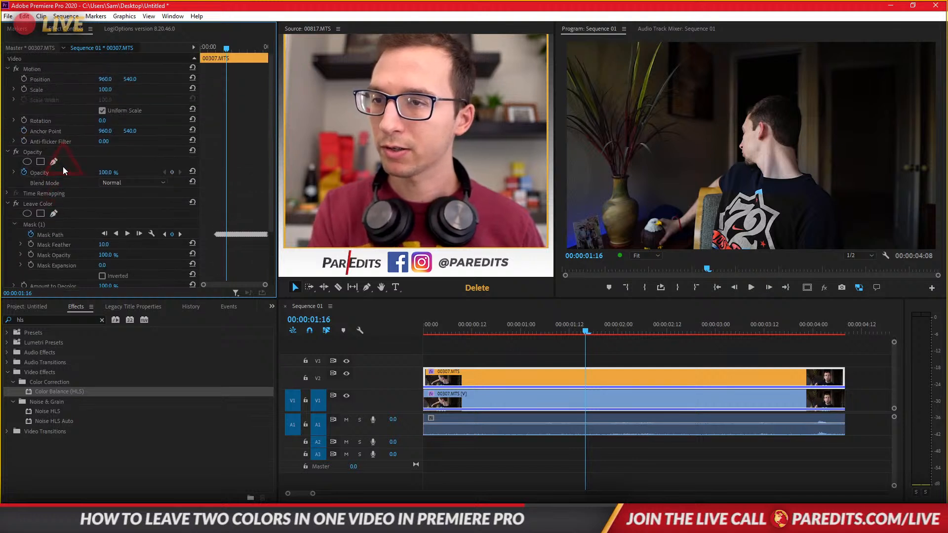
- Move the upper clip's mask from the Leave Color effect back to Opacity
click(34, 226)
key(ctrl+x)
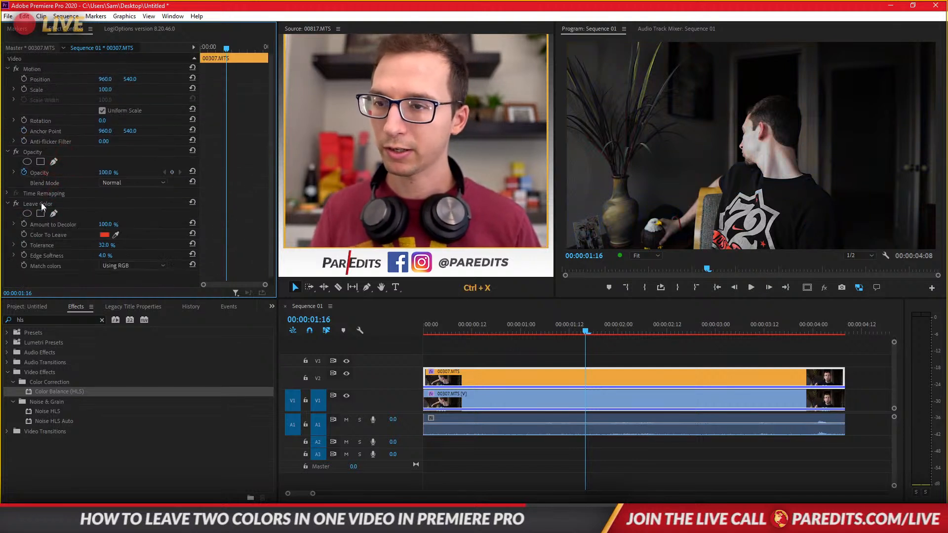
click(34, 154)
key(ctrl+v)
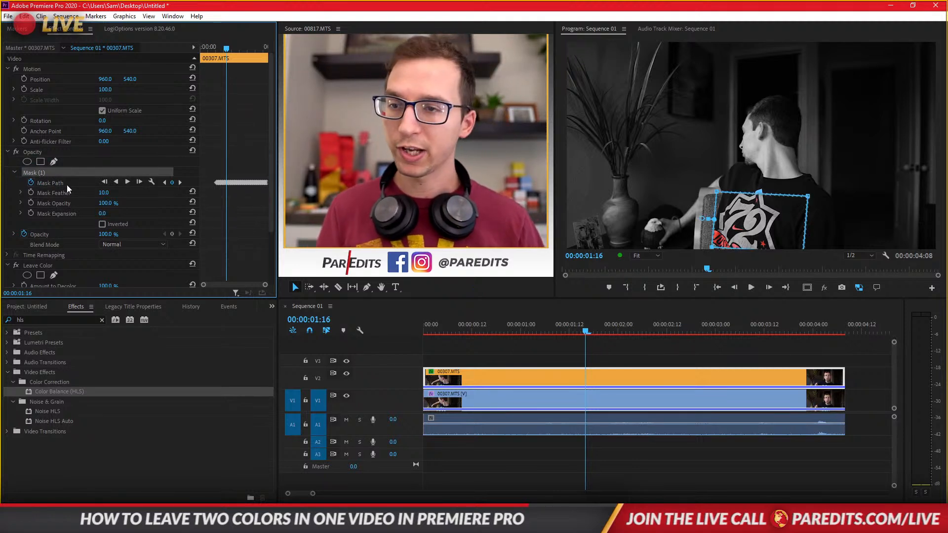
- Hide and show the lower video track to check what the masked upper clip contributes
scroll(76, 197, down, 3)
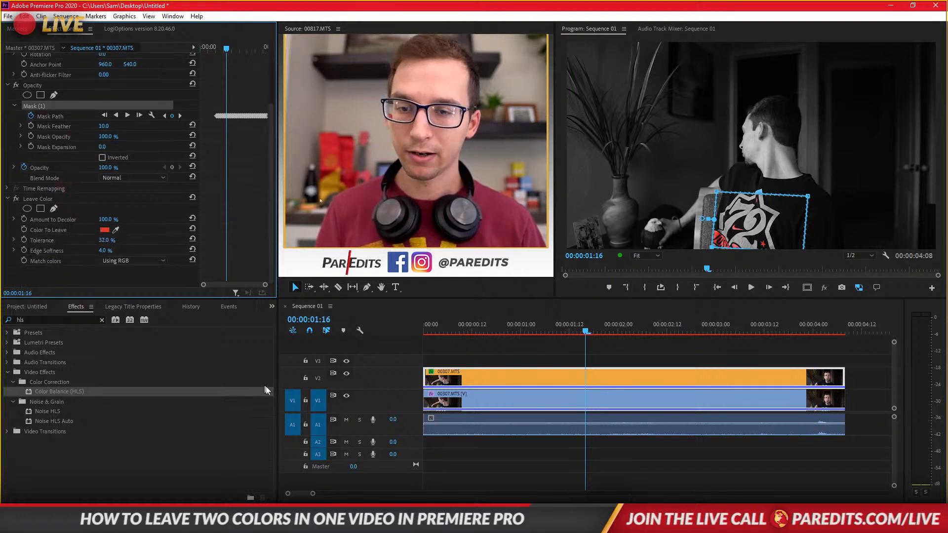
click(346, 396)
click(346, 395)
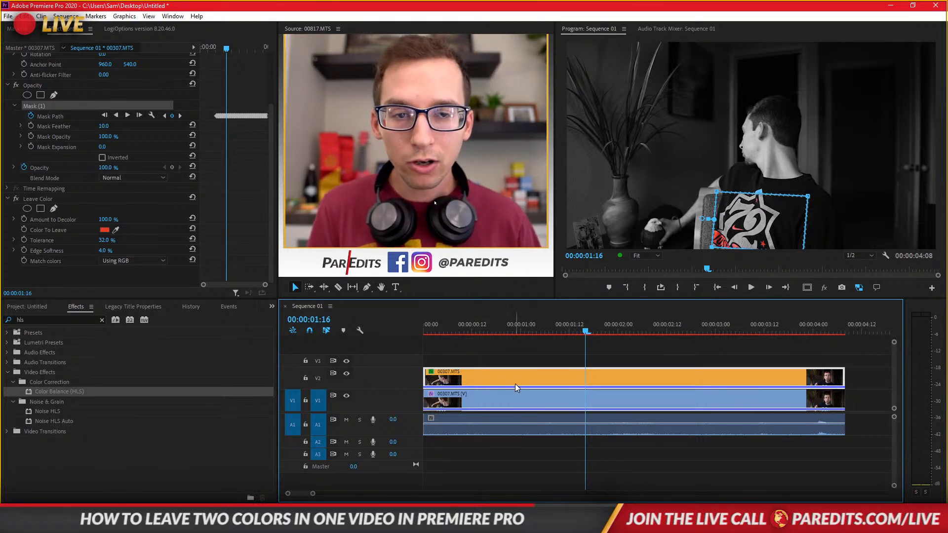
- Move the upper clip's opacity mask off the shirt and reshape it tightly around the eagle figurine
drag(758, 208, 649, 228)
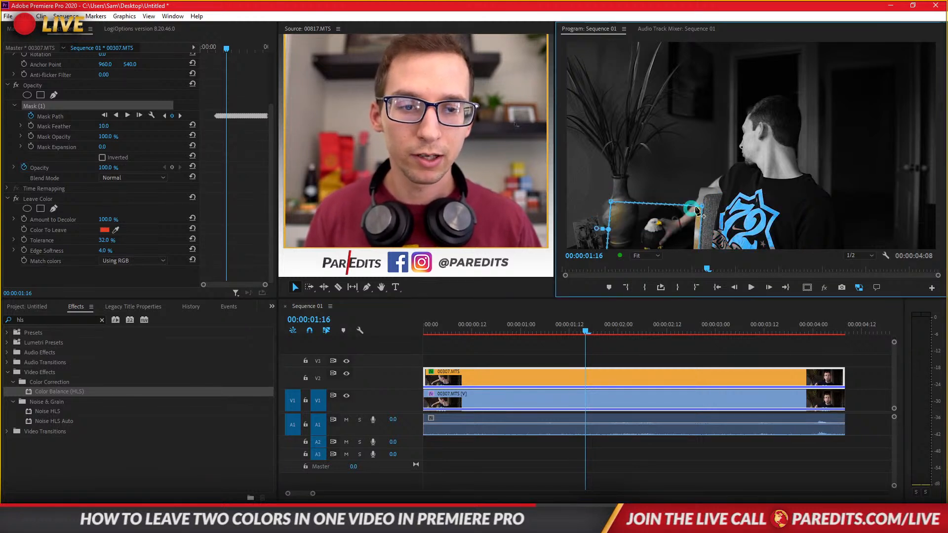
drag(702, 206, 669, 211)
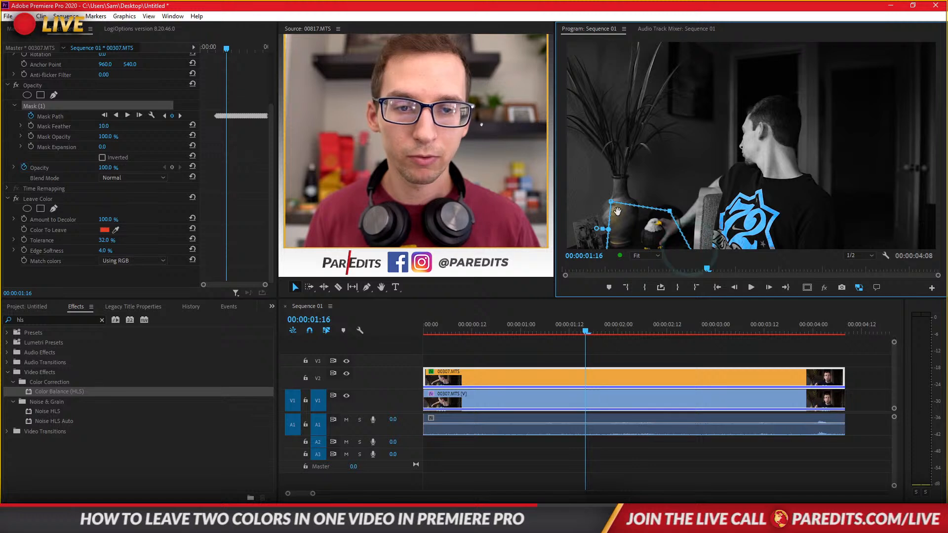
drag(610, 202, 636, 240)
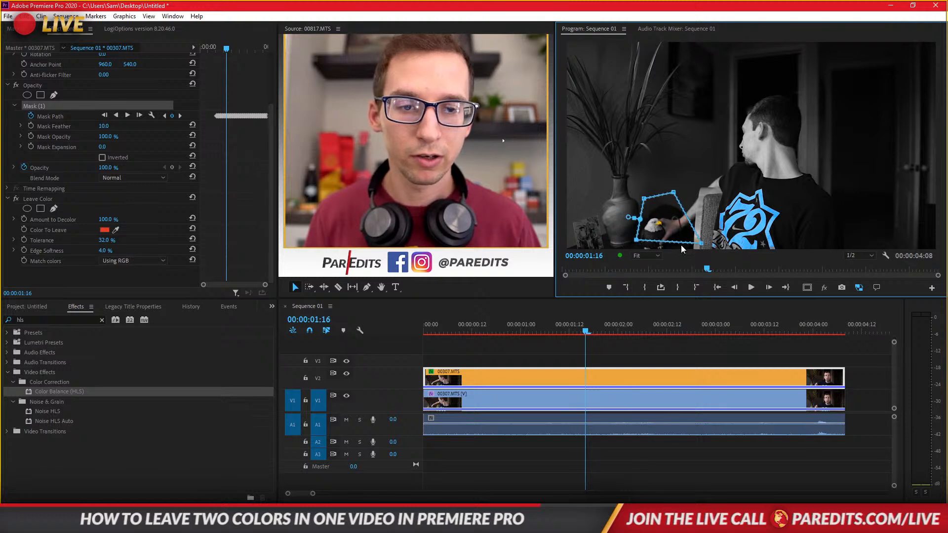
drag(701, 244, 660, 247)
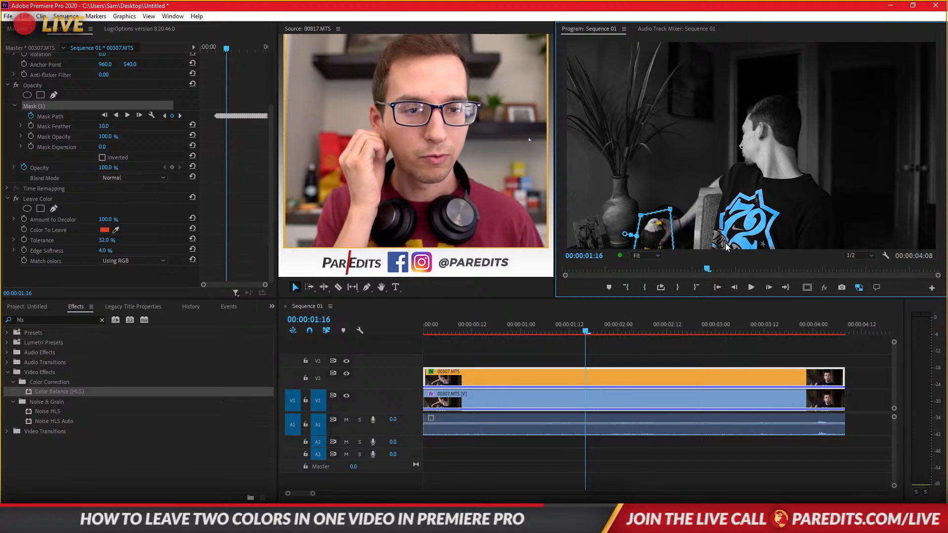
- Delete the Leave Color and Color Balance (HLS) effects from the lower clip
click(476, 401)
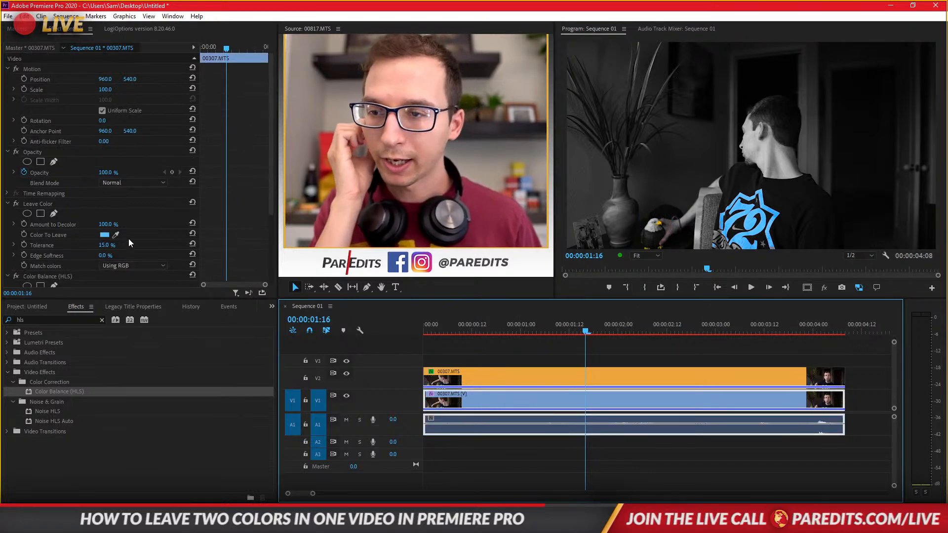
click(44, 201)
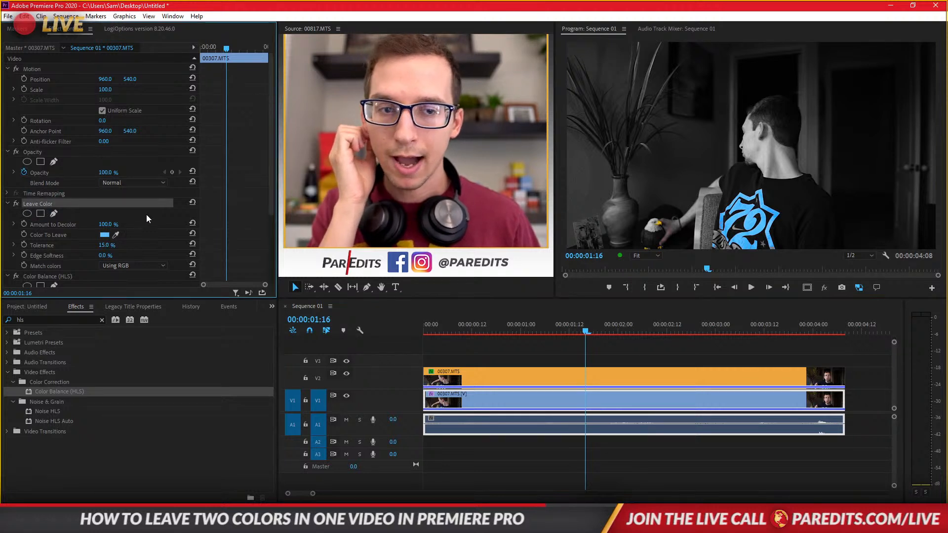
scroll(146, 214, down, 2)
scroll(146, 212, down, 3)
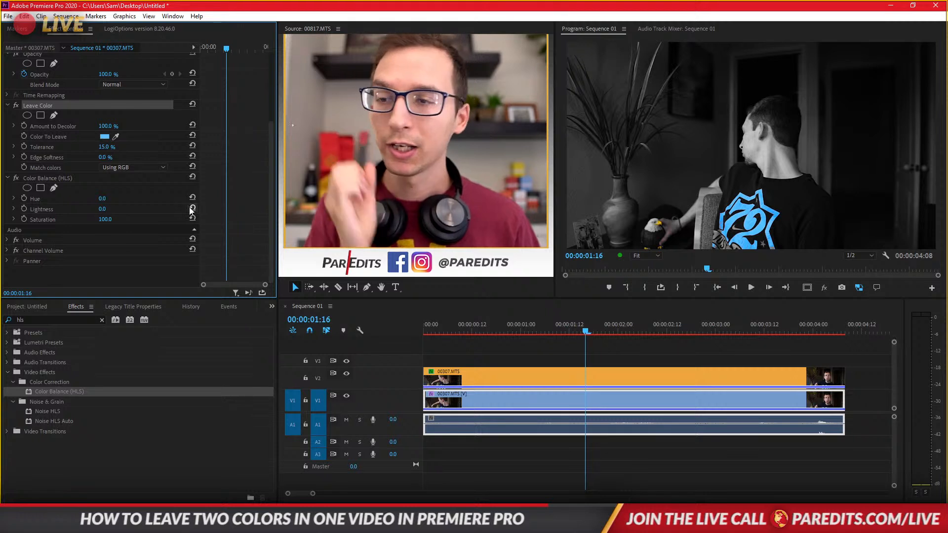
scroll(150, 221, up, 2)
scroll(69, 197, up, 2)
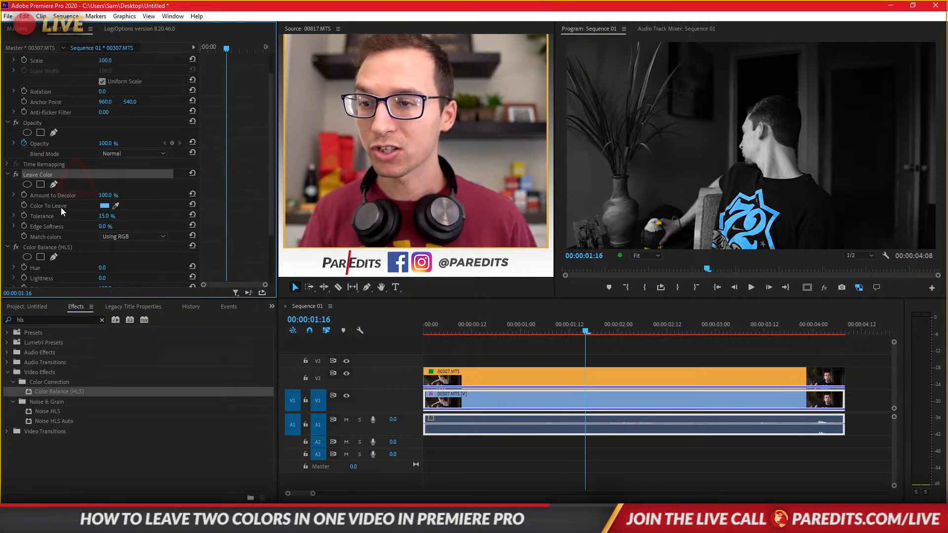
key(Delete)
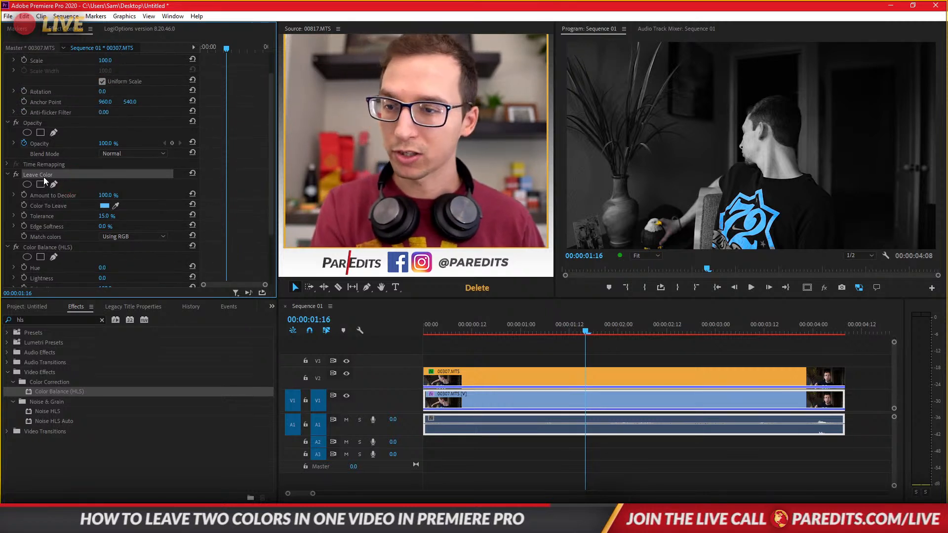
click(45, 174)
key(Delete)
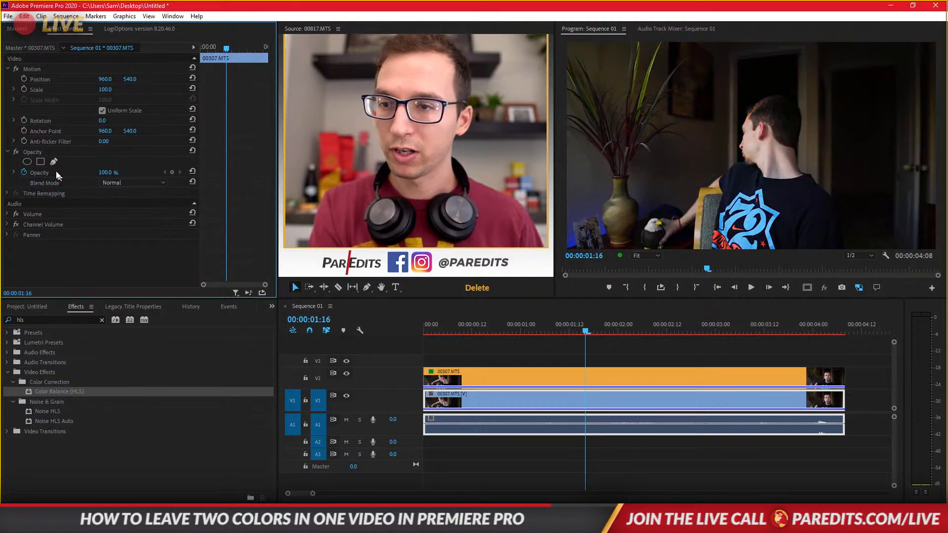
- Draw a closed four-point opacity mask around the shirt logo on the lower clip
click(34, 152)
click(53, 162)
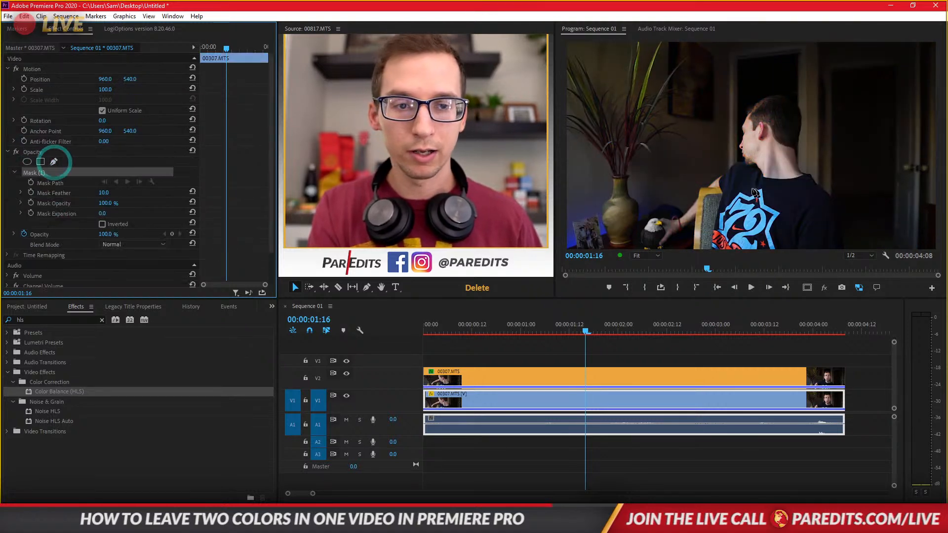
click(710, 192)
click(773, 184)
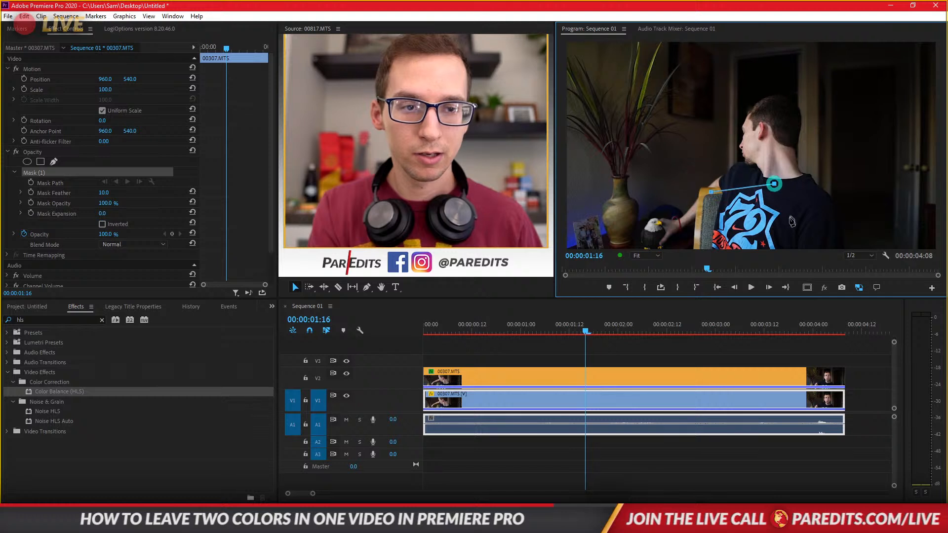
click(789, 247)
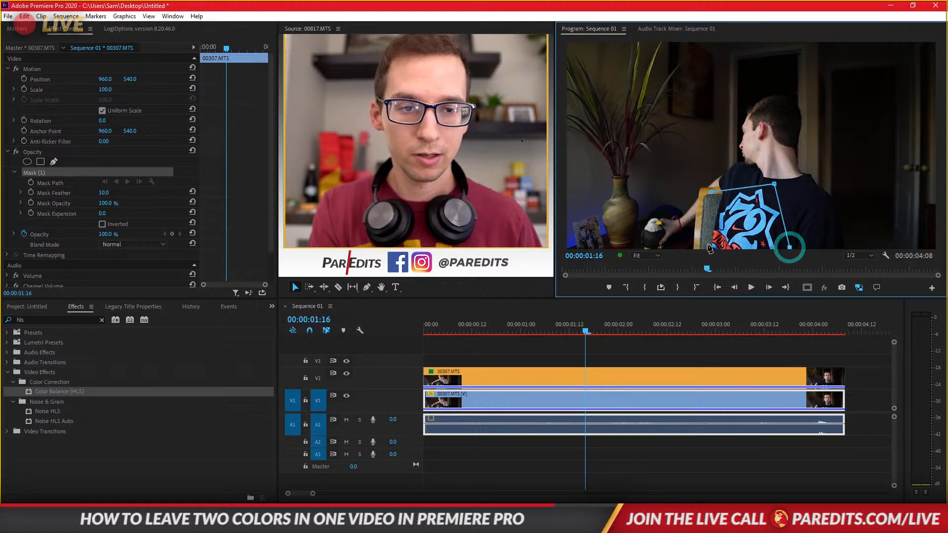
click(700, 247)
click(711, 191)
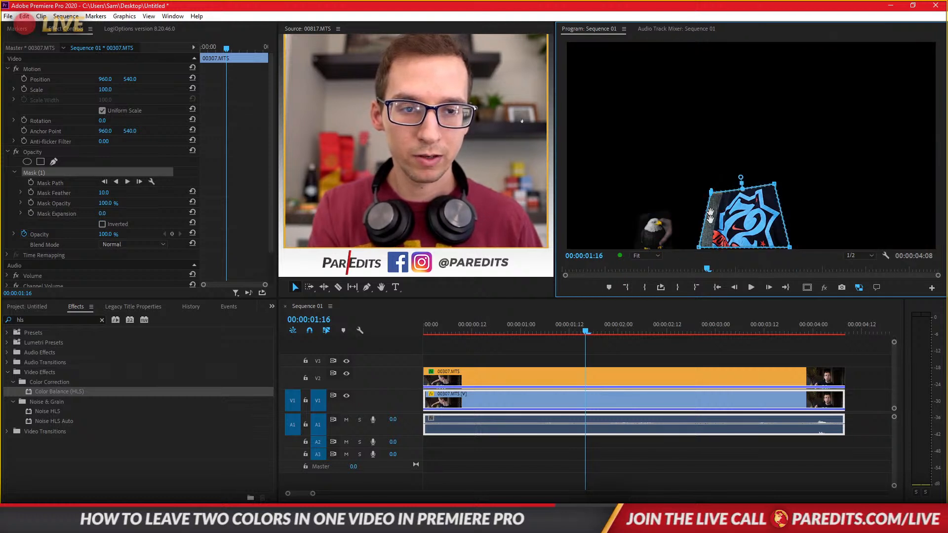
- Widen the lower clip's opacity mask by moving its right-hand corner points outward beyond the shirt logo
drag(789, 249, 800, 262)
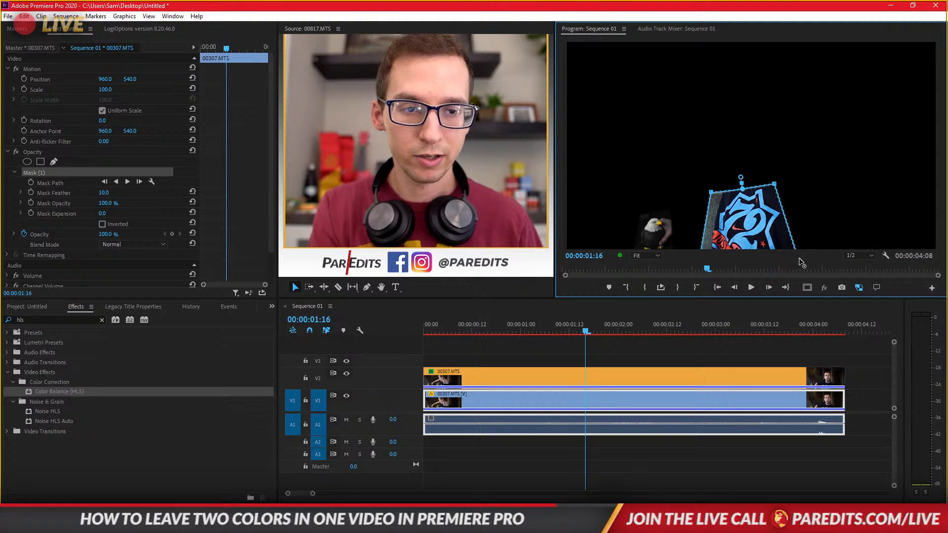
drag(775, 185, 792, 183)
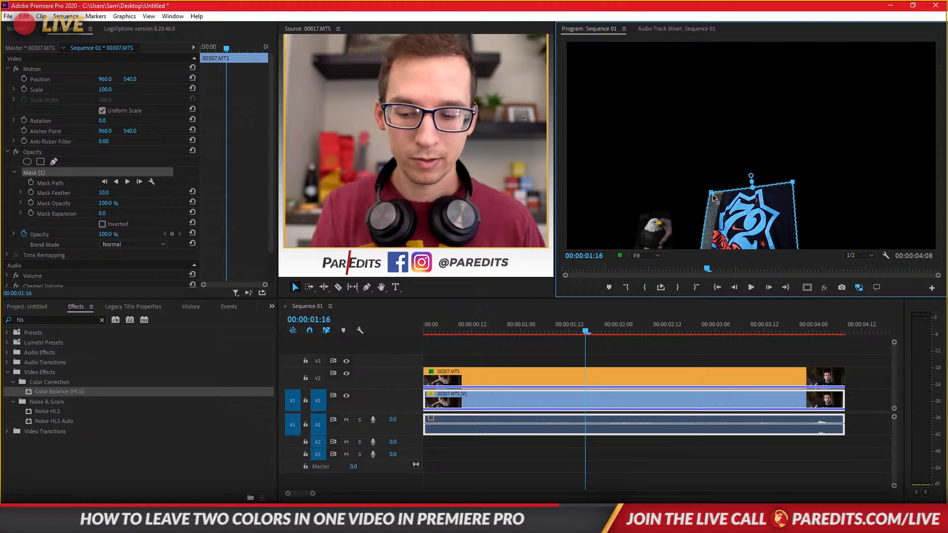
key(ctrl+z)
- Add a video track above the lower clip and duplicate that masked clip onto it, beneath the eagle clip
click(523, 376)
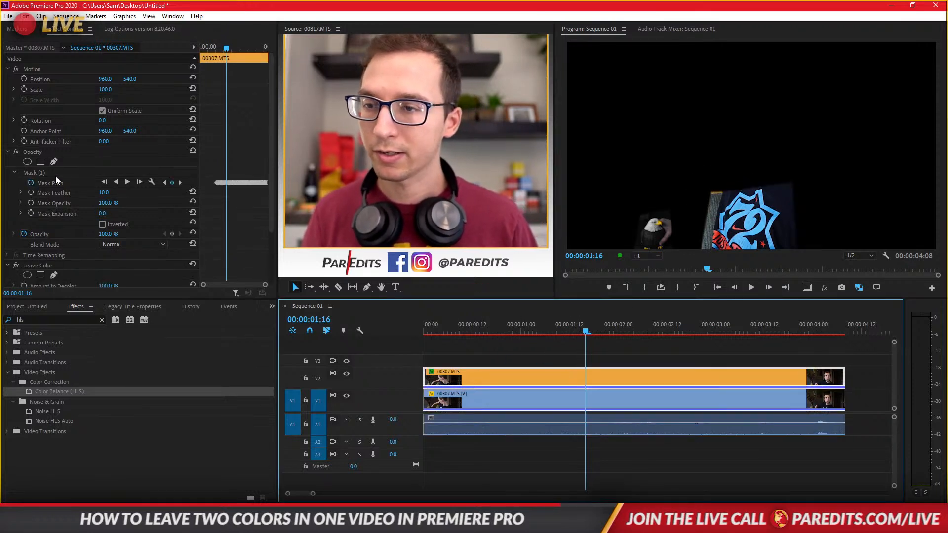
click(517, 395)
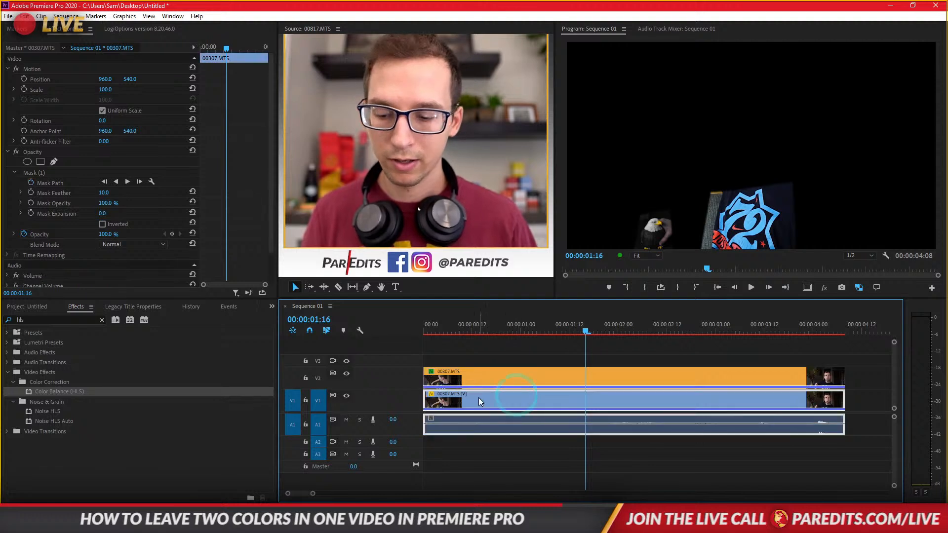
key(ctrl+c)
right_click(407, 399)
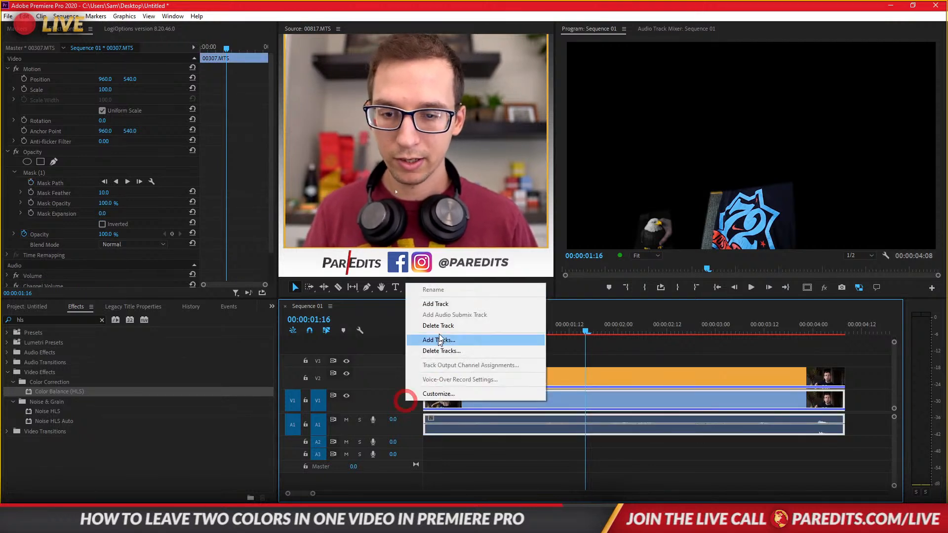
click(444, 304)
drag(463, 397, 425, 379)
drag(428, 322, 397, 335)
key(ctrl+v)
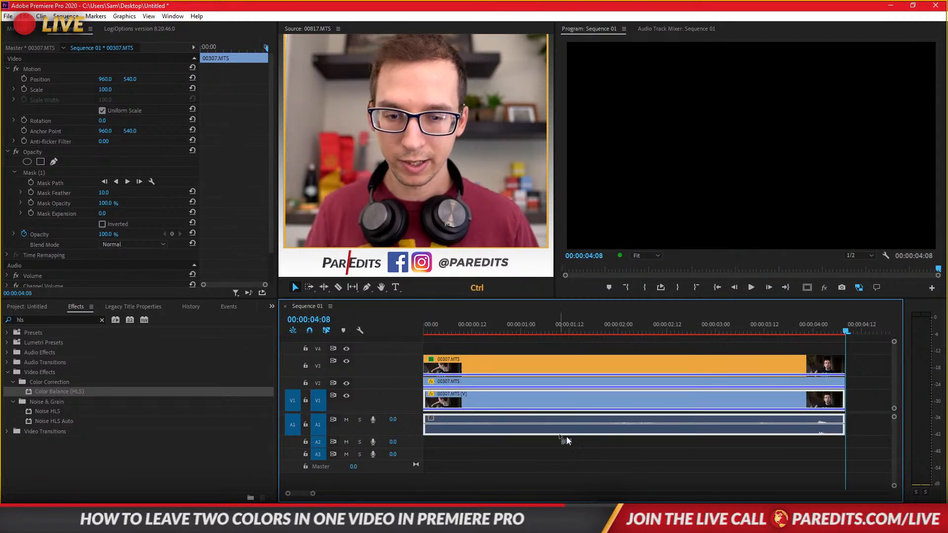
- Delete the opacity mask from the bottom clip at 00:00:01:13
click(586, 349)
click(524, 383)
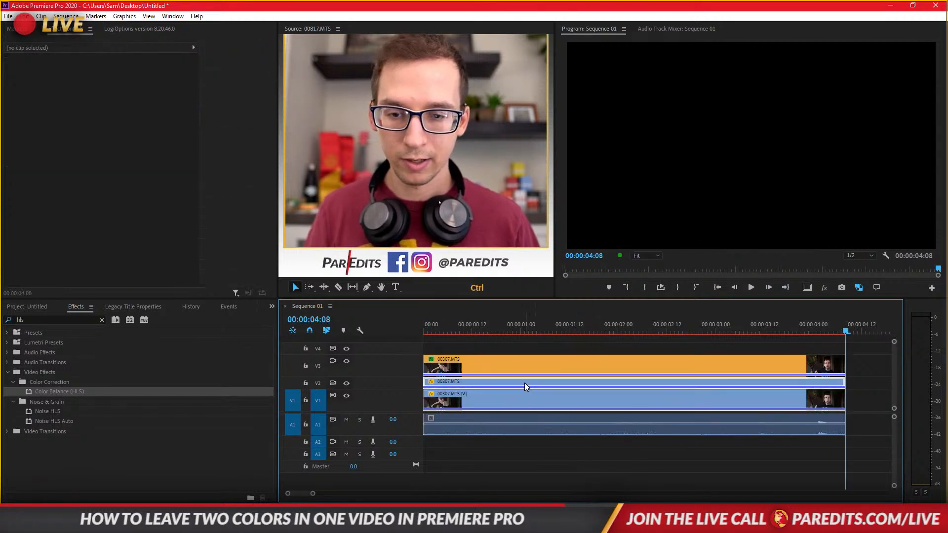
click(573, 331)
click(549, 393)
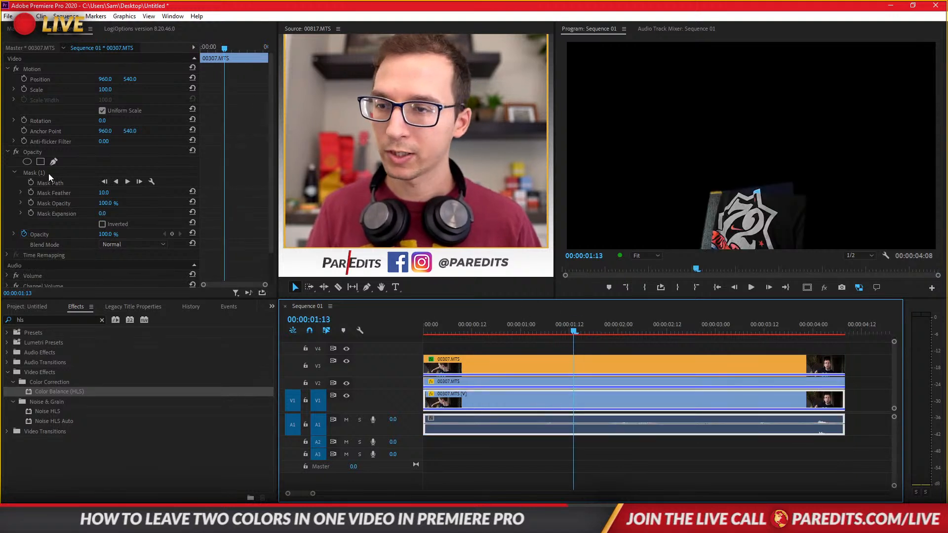
click(34, 174)
key(Delete)
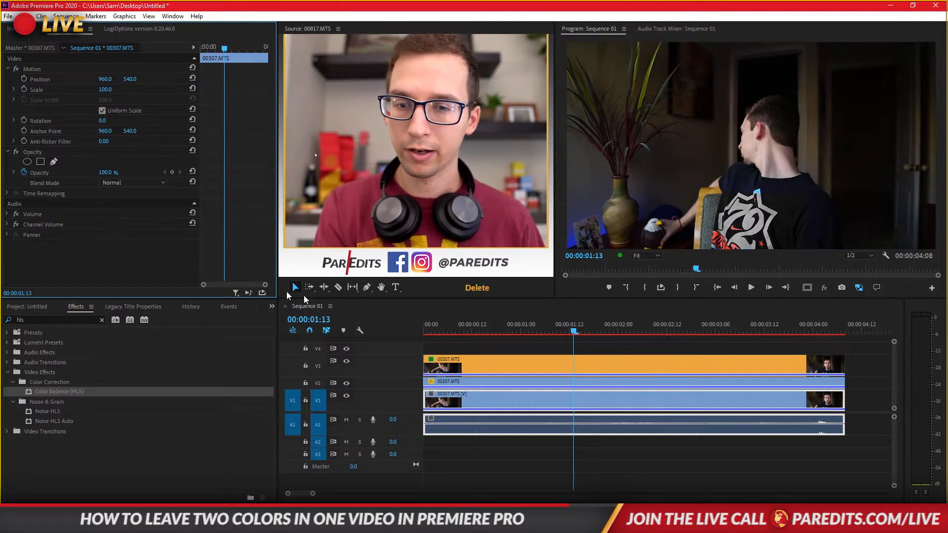
- Apply Color Balance (HLS) to the bottom clip and set its Saturation to -100
double_click(61, 389)
click(101, 245)
text(-100)
key(Return)
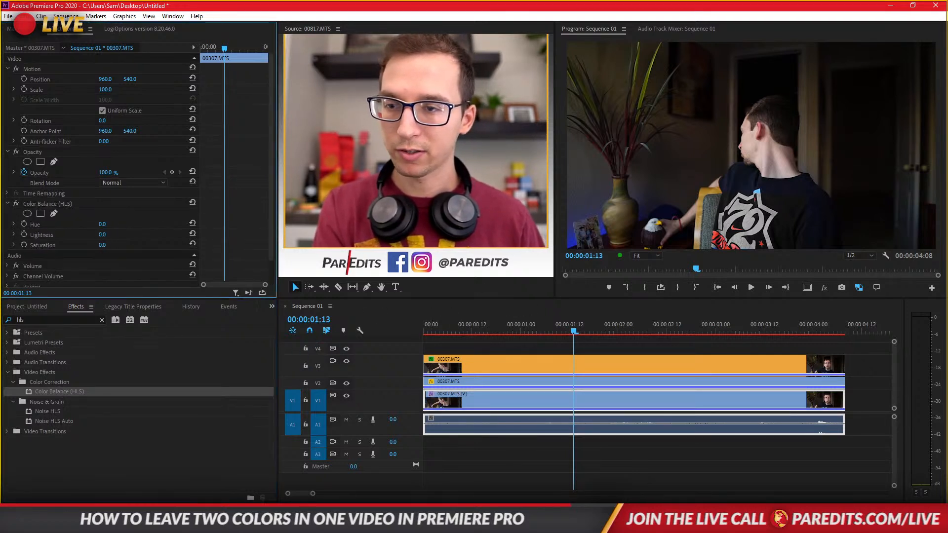
- Hide the bottom video track and examine the effects and opacity masks of the two clips above it
click(602, 383)
click(522, 362)
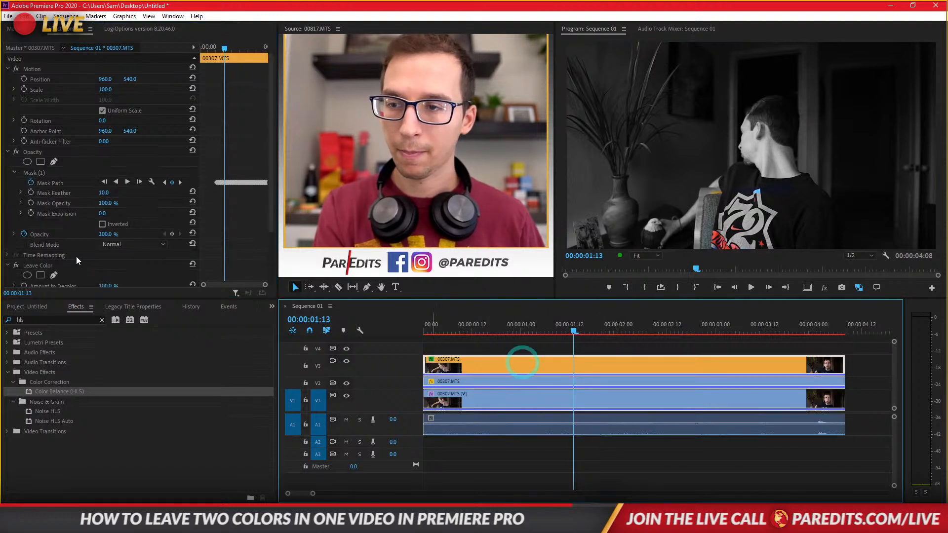
click(346, 397)
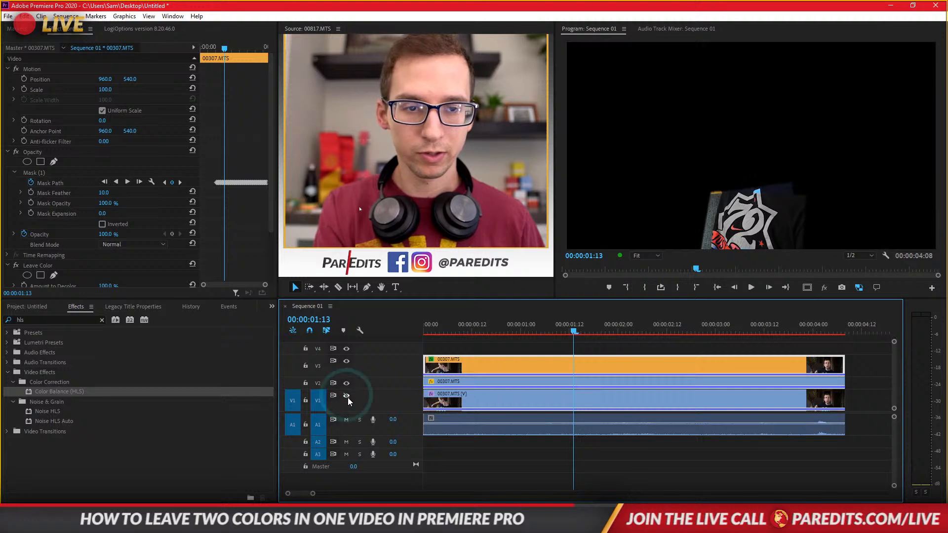
click(491, 383)
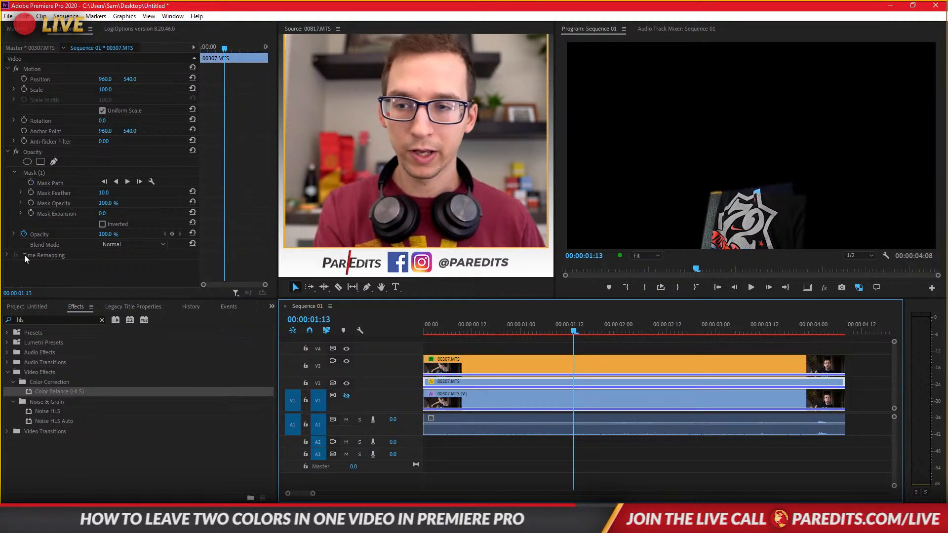
click(39, 172)
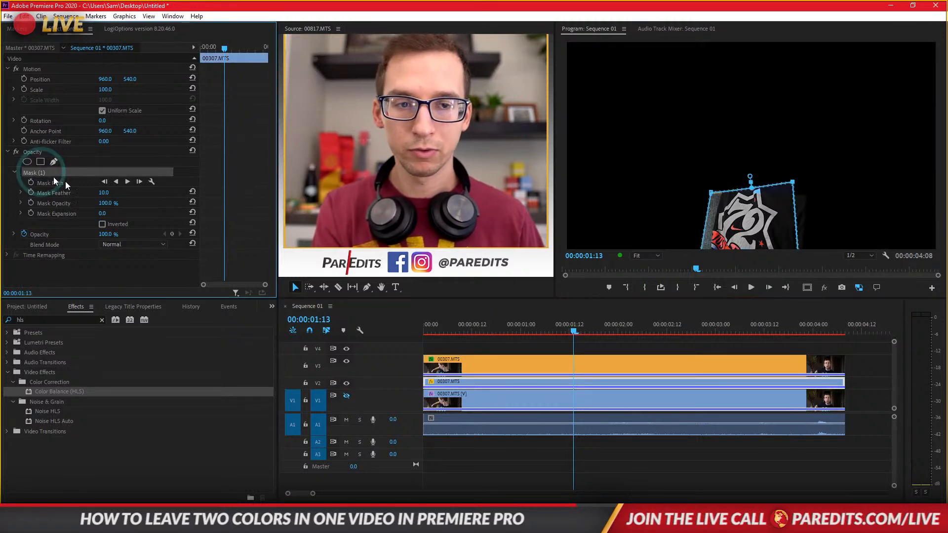
- Clear the top clip's Mask Path keyframes and move its opacity mask off the shirt to surround the eagle figurine
click(553, 366)
click(26, 171)
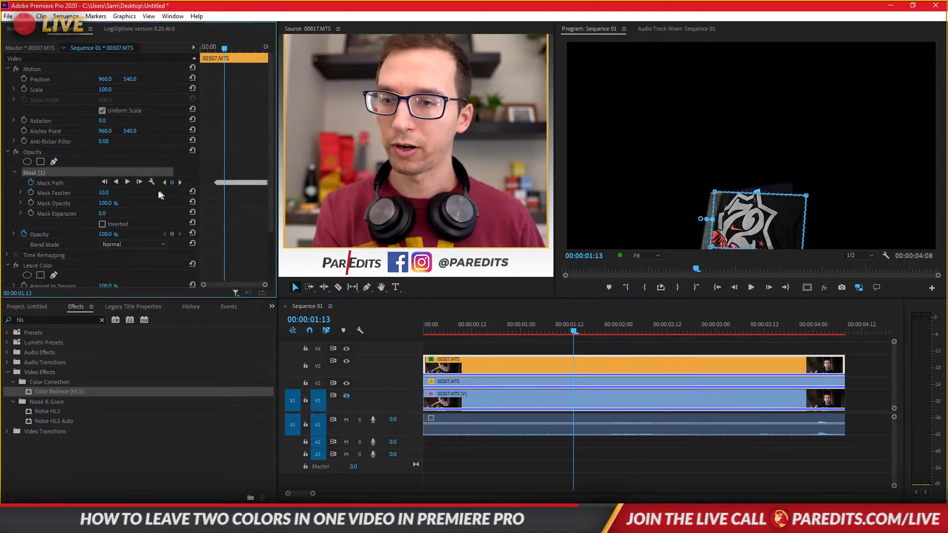
key(Delete)
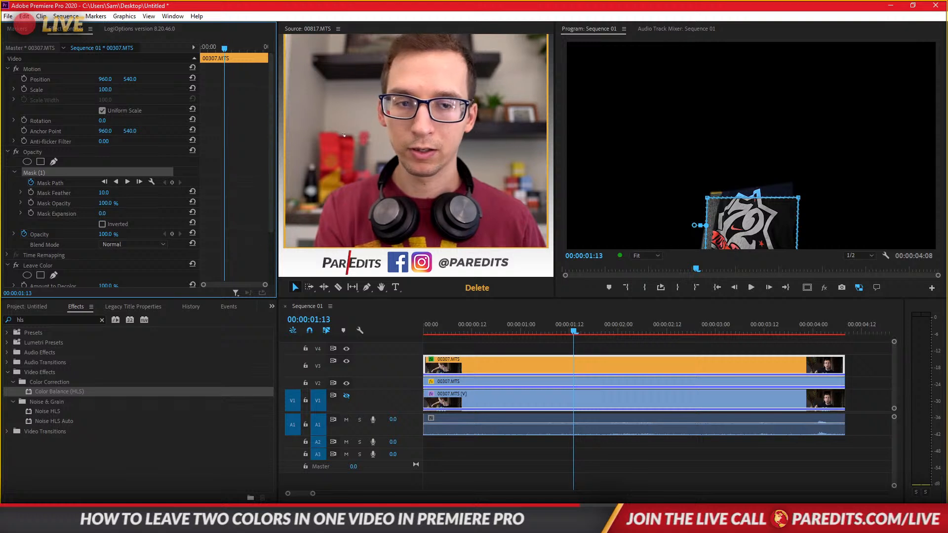
drag(764, 218, 665, 210)
drag(609, 202, 642, 217)
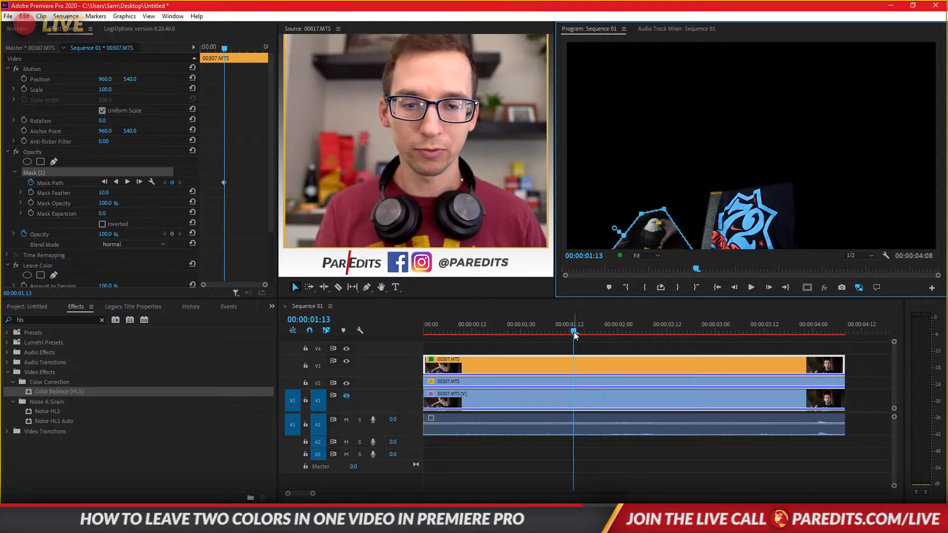
- Show the bottom video track again and scrub the sequence to check the middle clip's mask over the desaturated background
drag(574, 332, 666, 326)
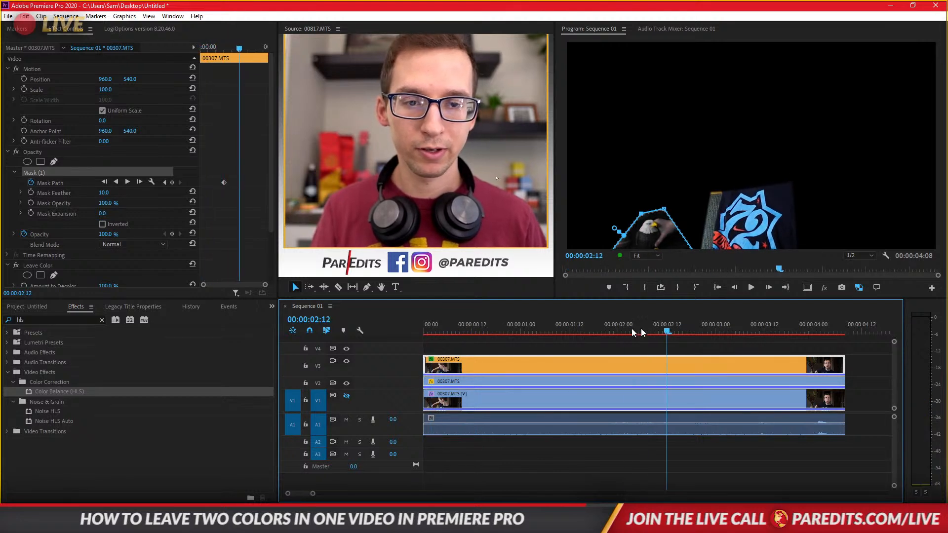
click(346, 396)
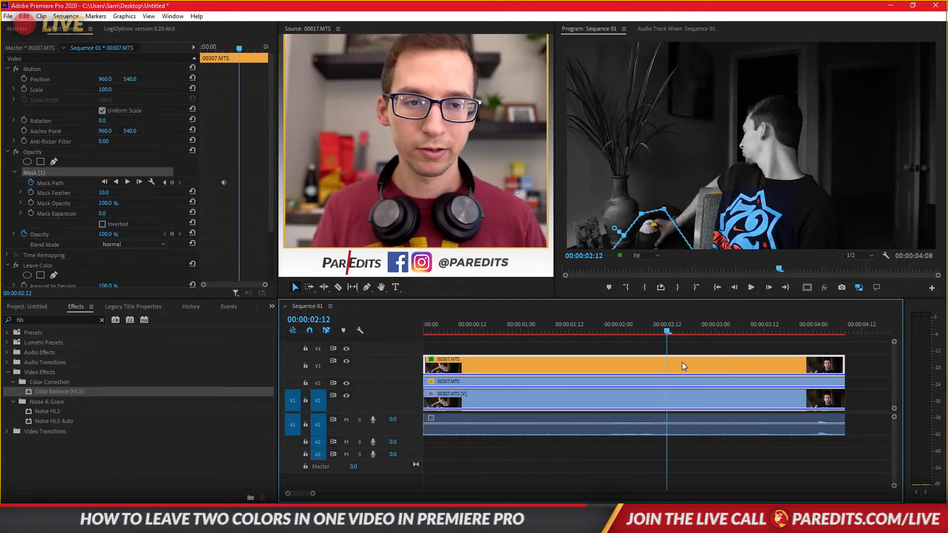
click(636, 396)
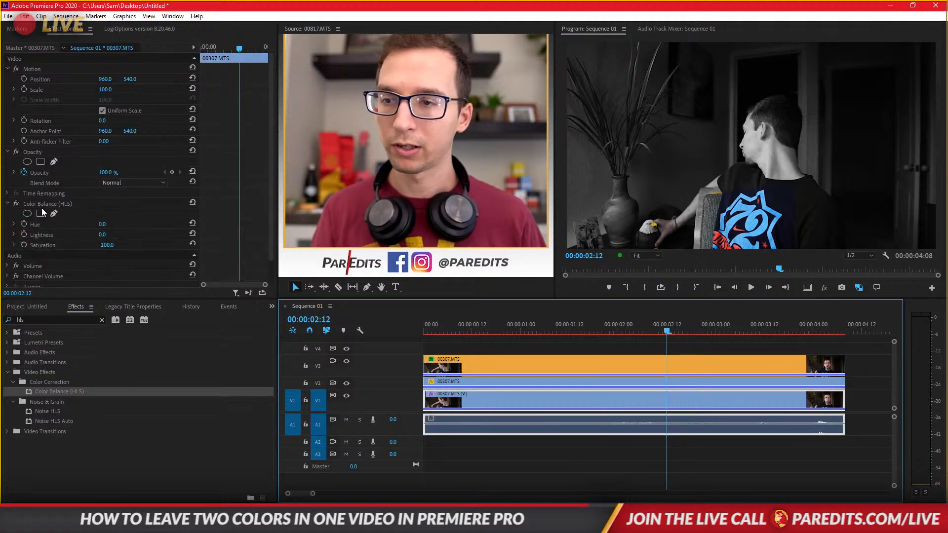
click(526, 382)
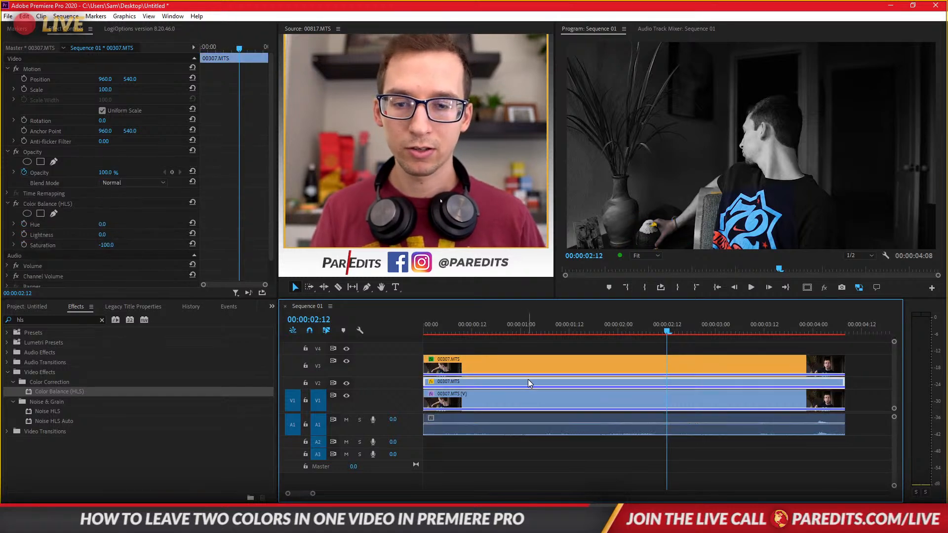
click(31, 173)
click(752, 228)
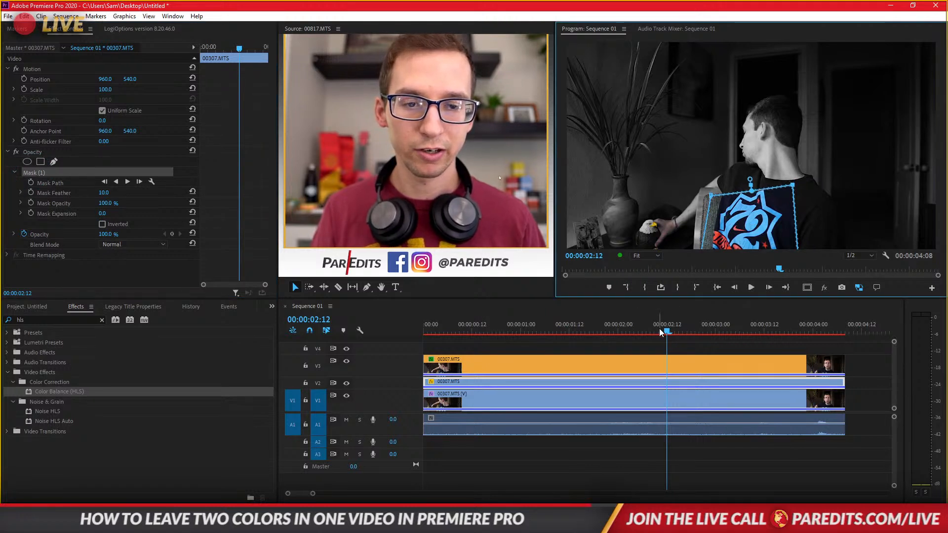
drag(530, 333, 397, 348)
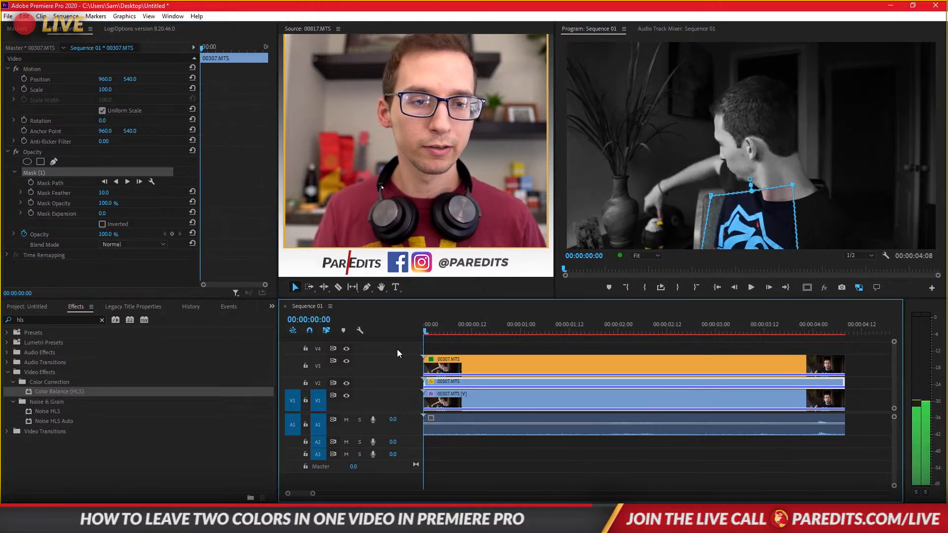
drag(466, 332, 611, 330)
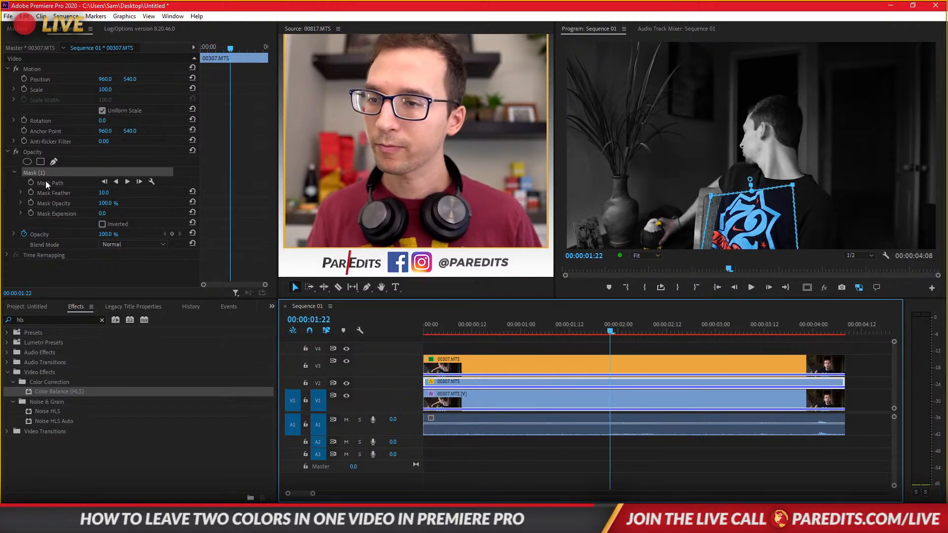
- Apply Color Balance (HLS) to the middle clip and lower its Saturation to -49
click(110, 267)
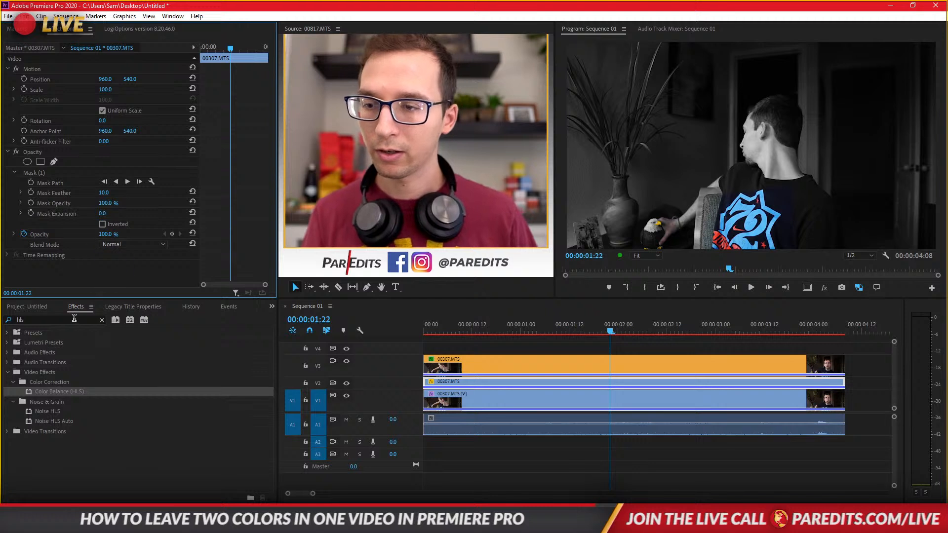
drag(73, 320, 4, 320)
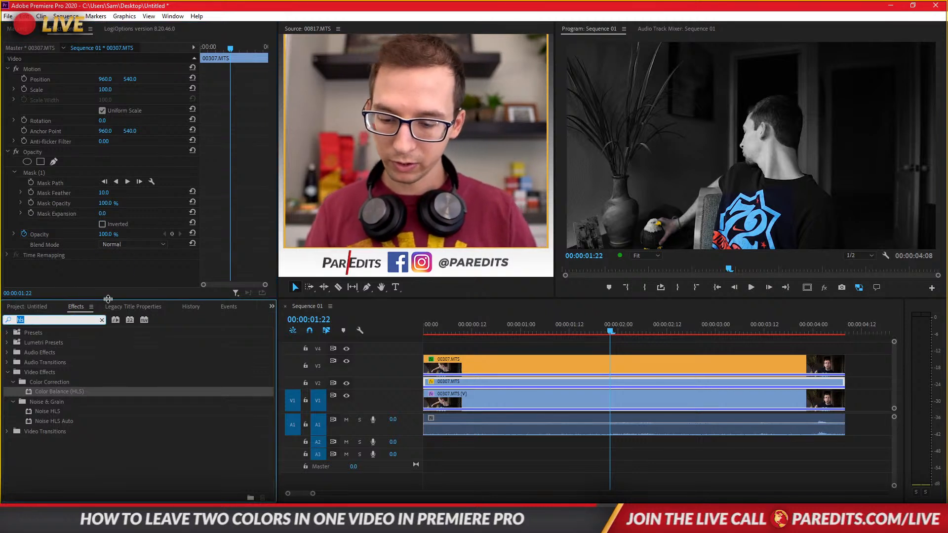
text(hls)
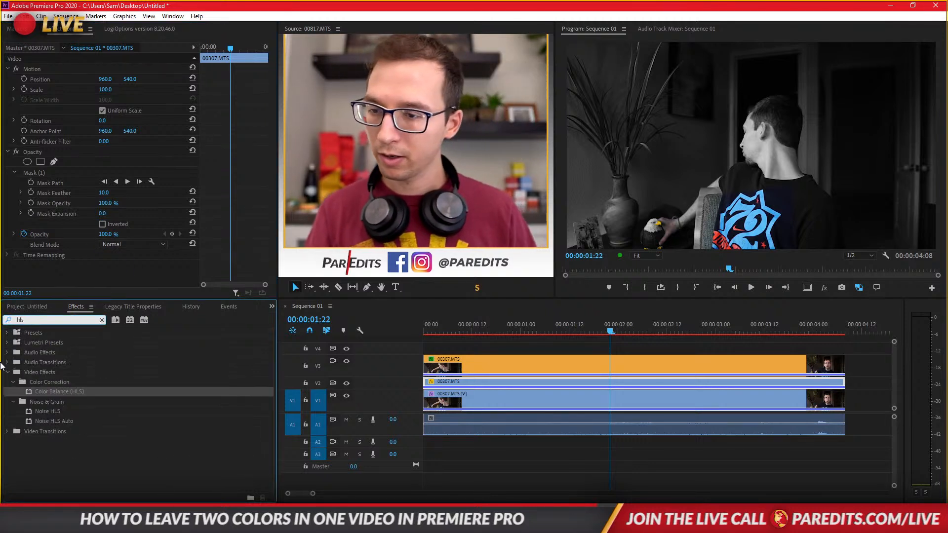
drag(72, 377, 63, 262)
scroll(148, 261, down, 3)
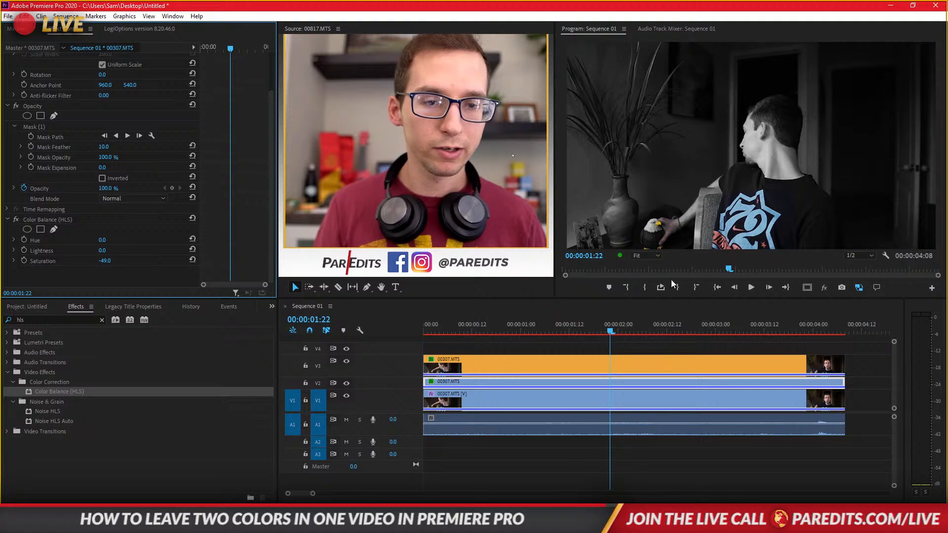
- Inspect the masked shirt logo at 100% preview zoom, then return the preview to Fit
click(645, 255)
click(646, 325)
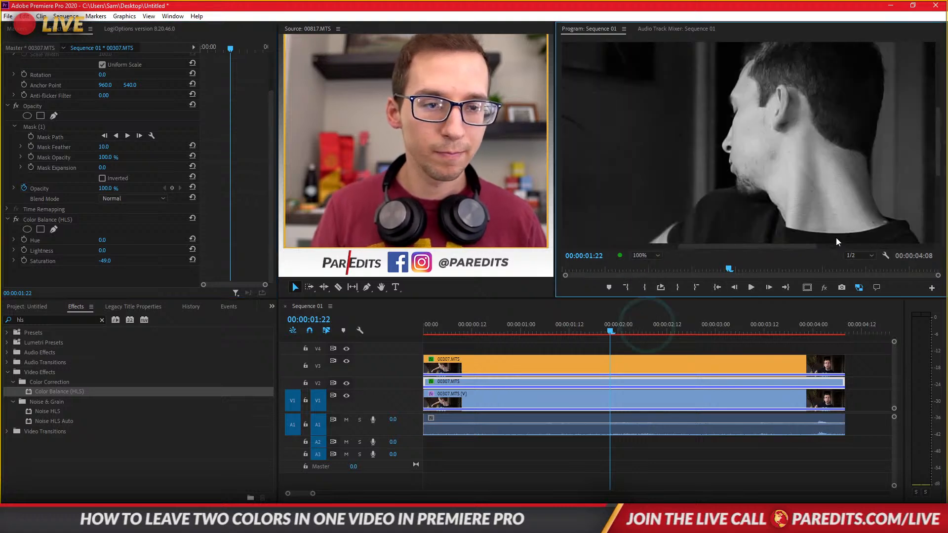
scroll(837, 175, down, 5)
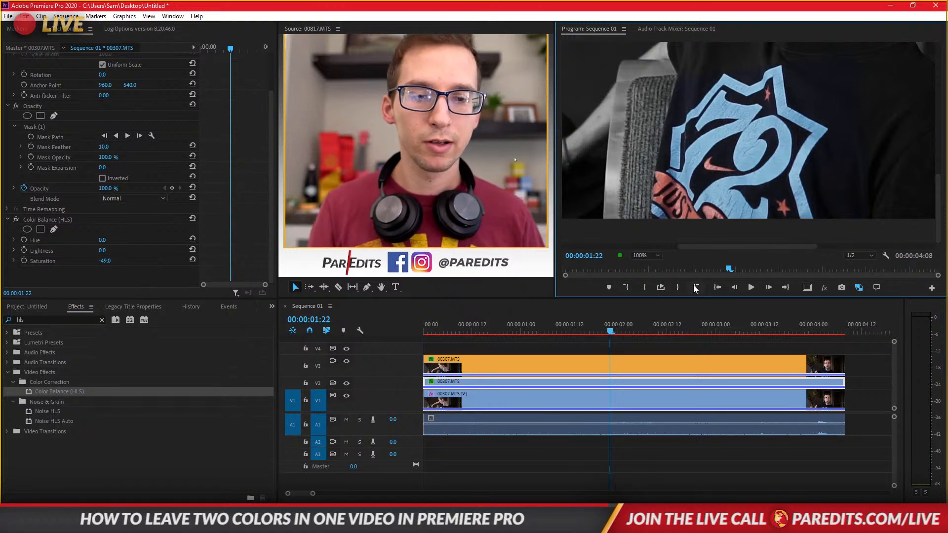
click(639, 254)
click(644, 269)
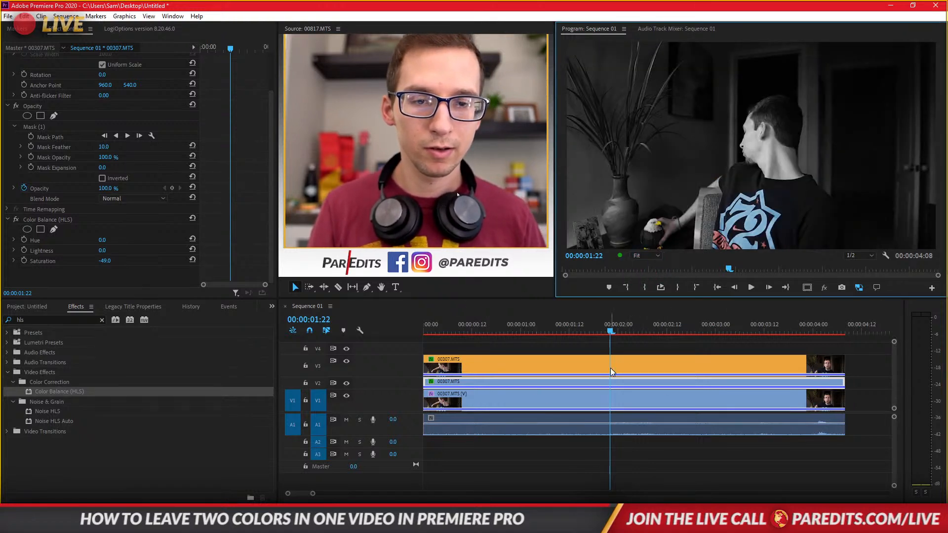
- Play the sequence from the start to check the colored shirt logo and eagle against the desaturated background
click(544, 395)
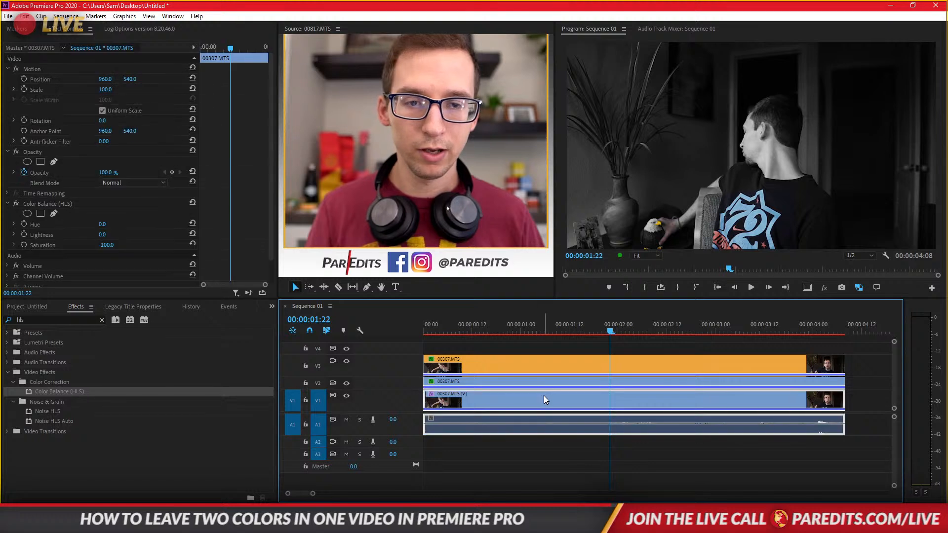
drag(546, 332, 380, 325)
key(space)
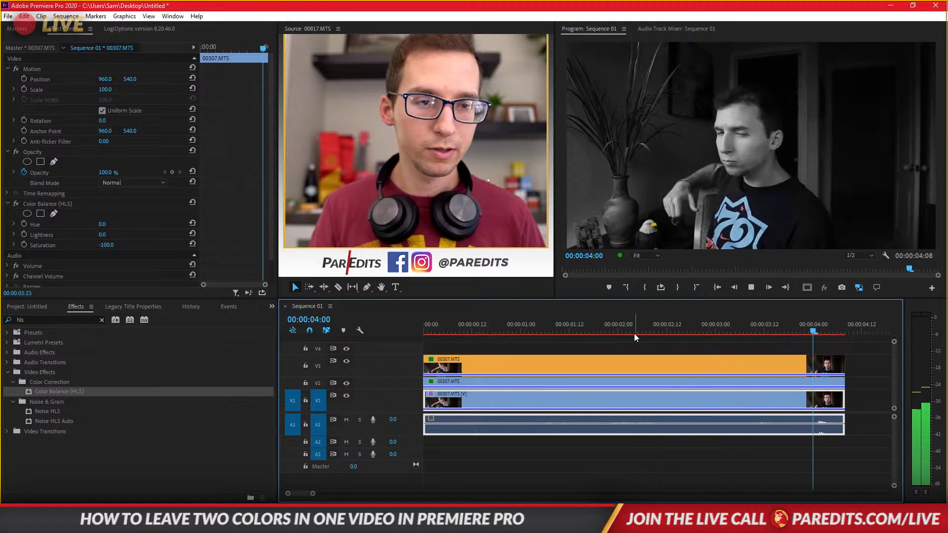
drag(669, 328, 559, 340)
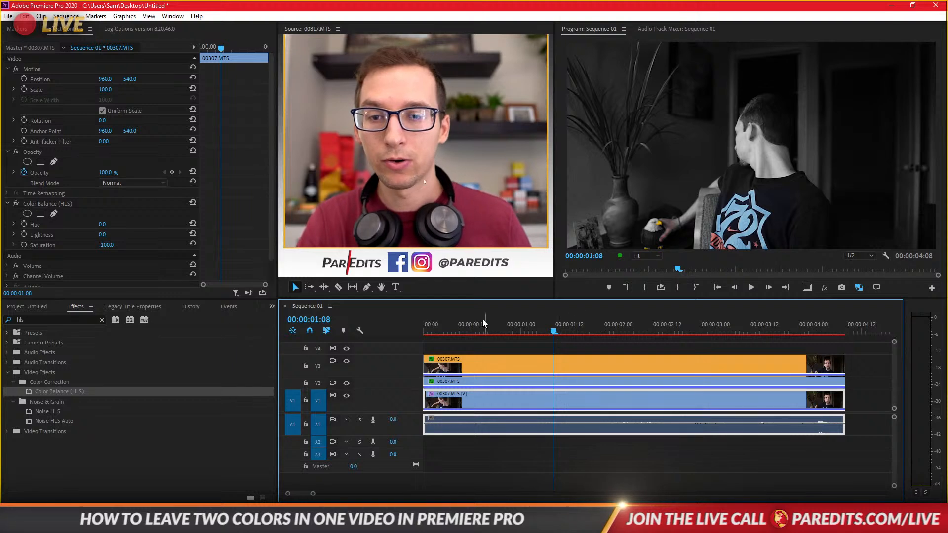
- Place the 00817.MTS source clip on track V1 shortly after the existing clips and park the playhead on it
drag(385, 143, 864, 333)
click(878, 331)
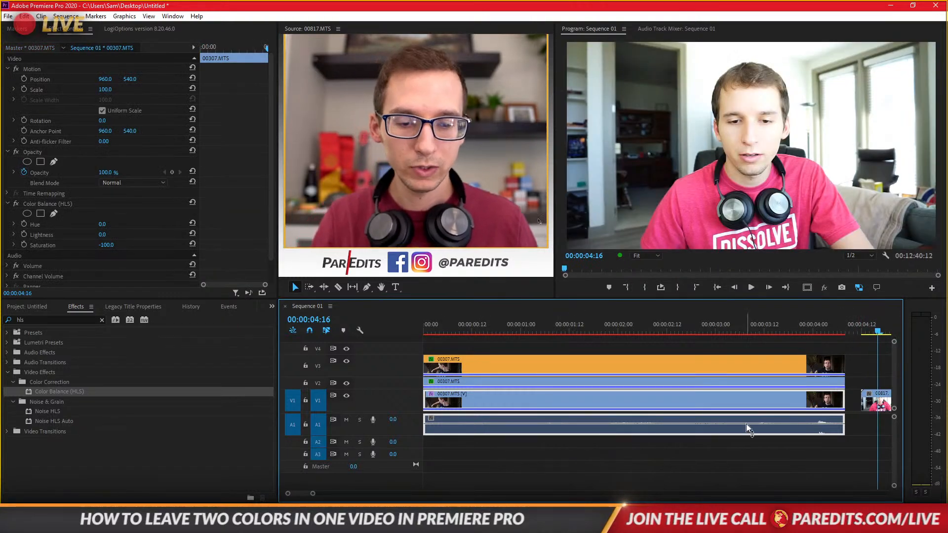
scroll(707, 413, down, 5)
scroll(708, 412, down, 4)
- Apply the Leave Color effect to the 00817.MTS clip and sample the shirt's pink as the color to leave
click(9, 319)
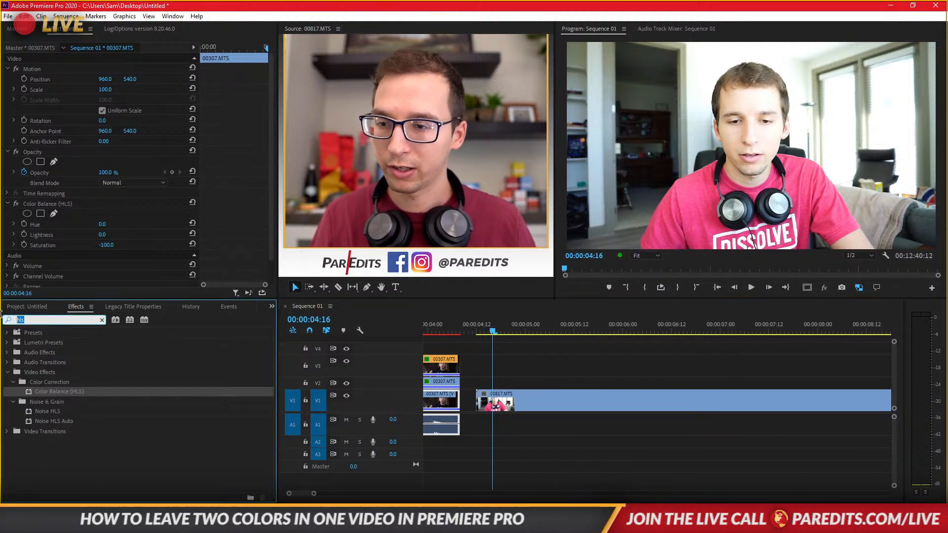
text(leave)
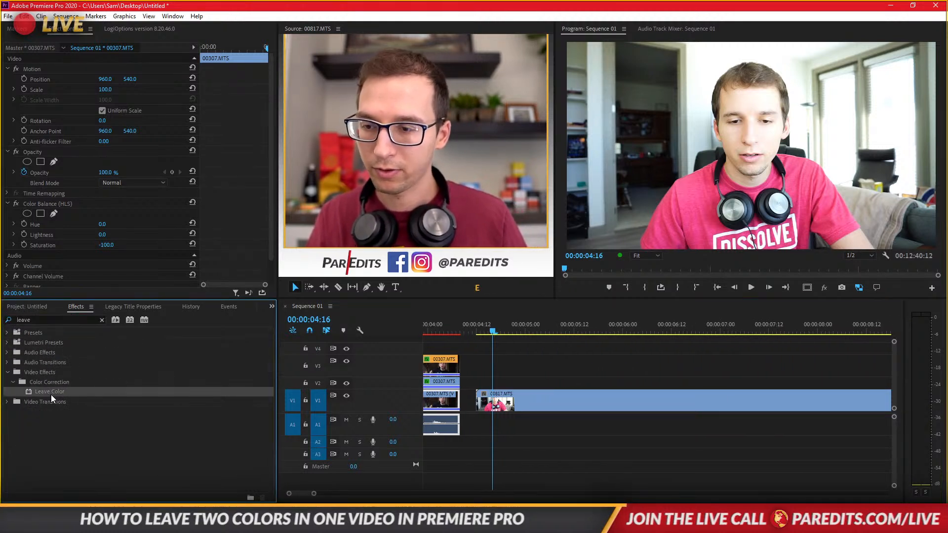
drag(49, 392, 541, 406)
click(115, 234)
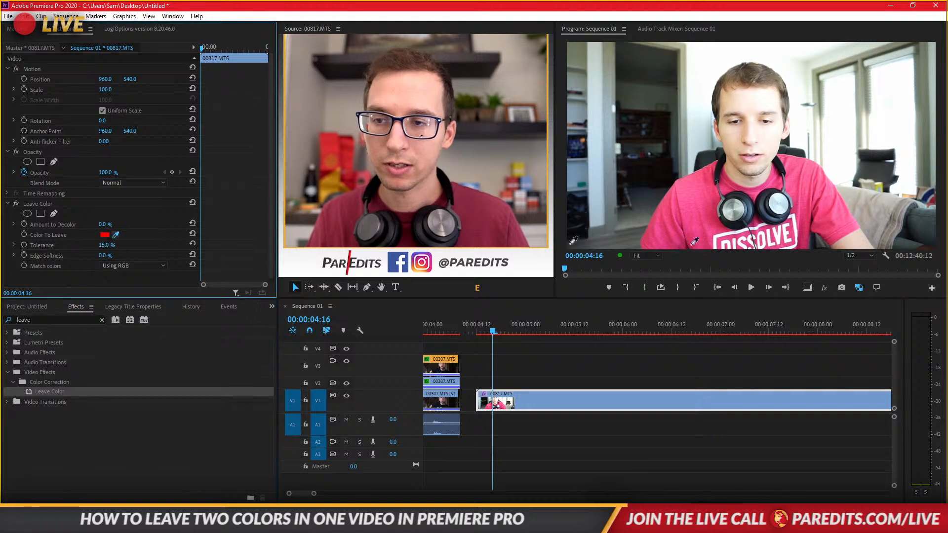
click(691, 188)
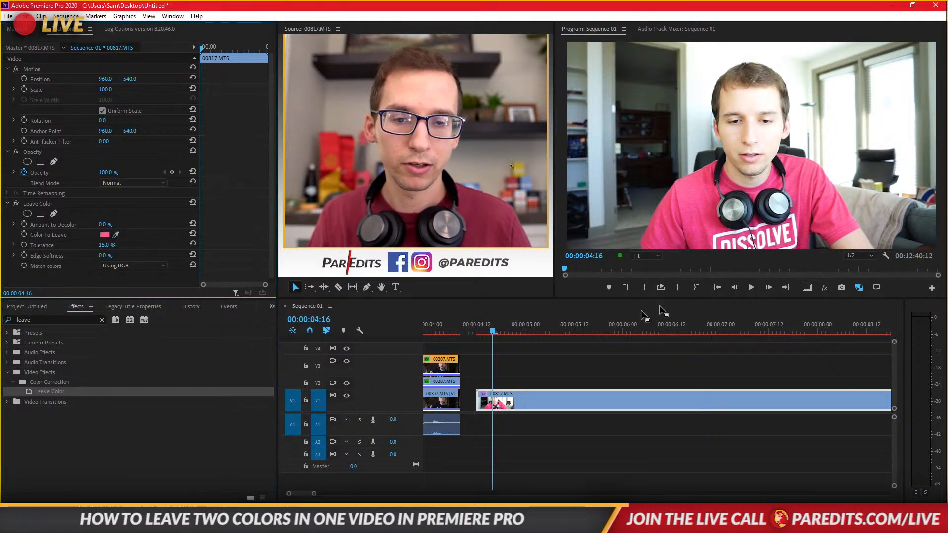
click(116, 235)
click(717, 230)
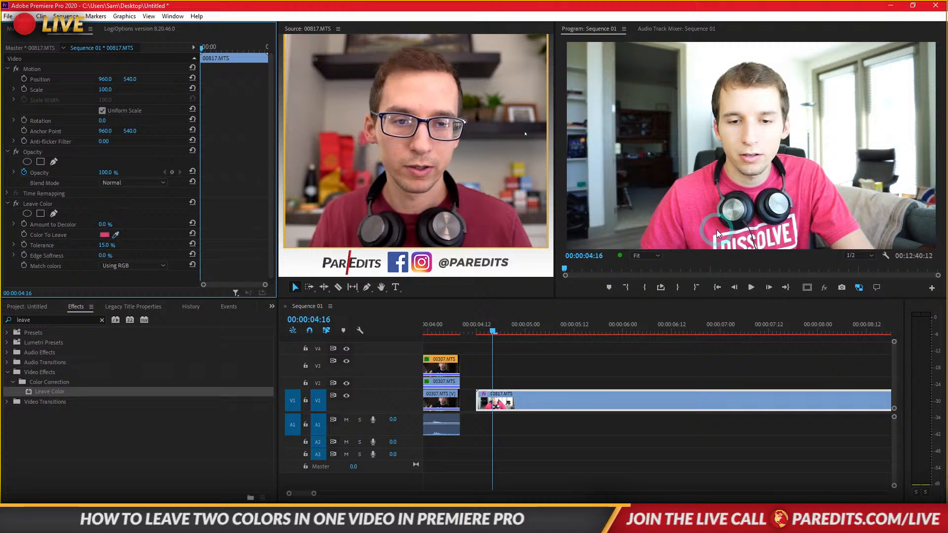
- Set Leave Color's Amount to Decolor to 100% on the 00817.MTS clip
click(574, 397)
click(570, 376)
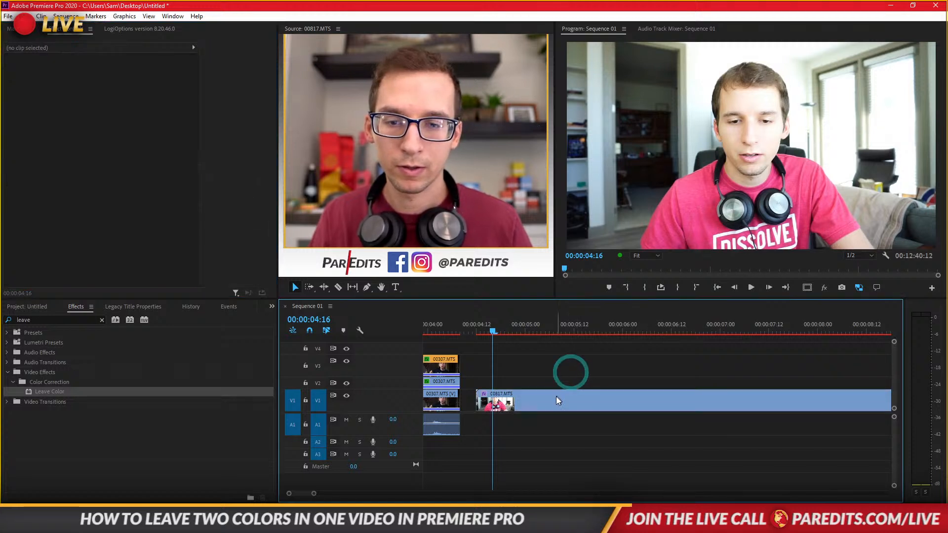
click(555, 398)
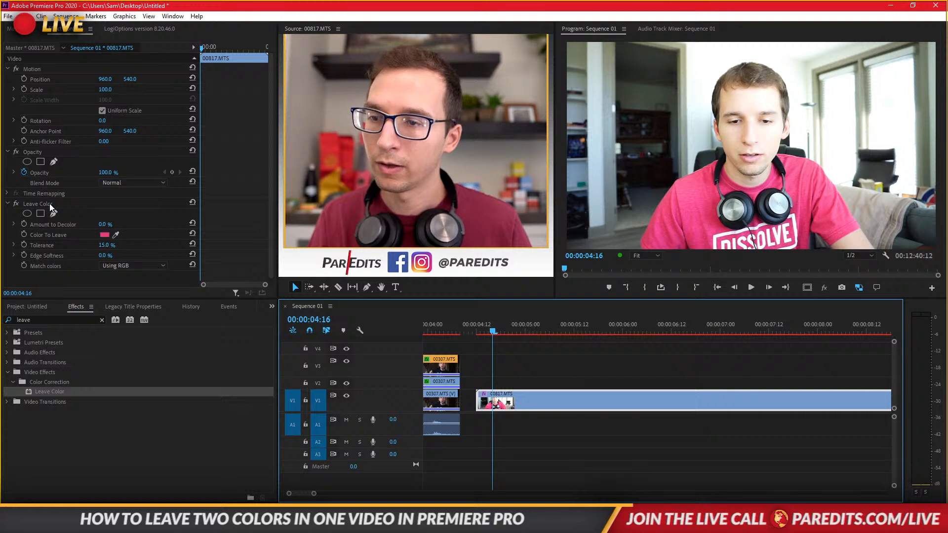
drag(98, 225, 148, 224)
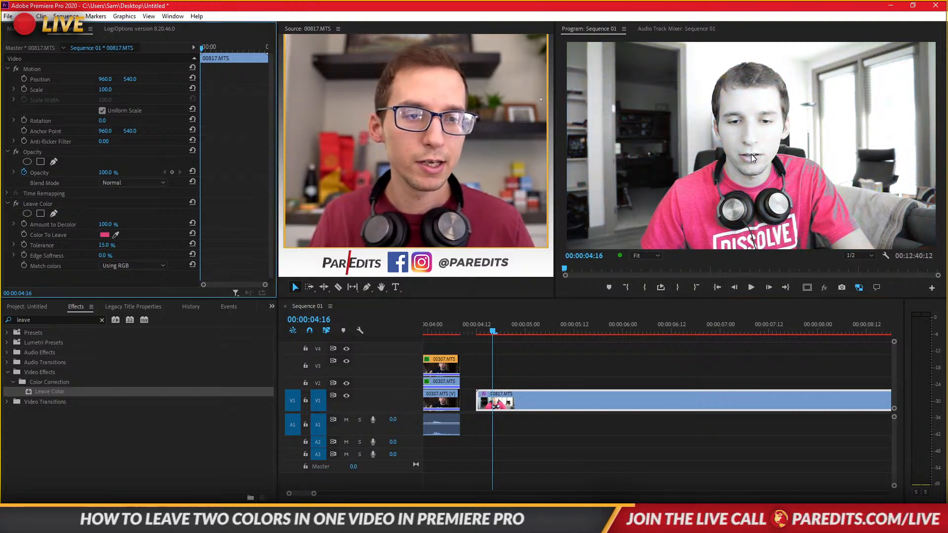
- Adjust Leave Color's Tolerance to 0% and Edge Softness to 10%, and save the project
drag(109, 239, 110, 244)
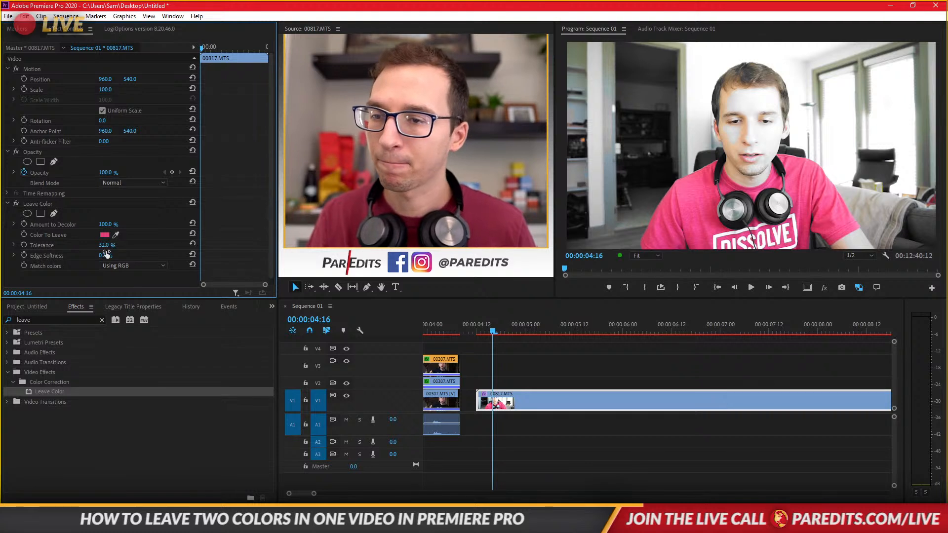
drag(103, 258, 122, 257)
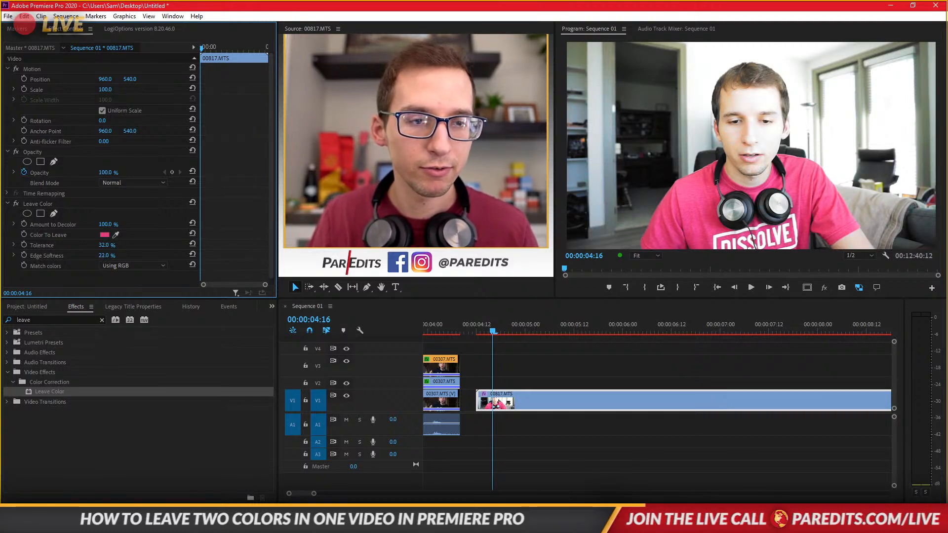
drag(105, 246, 87, 245)
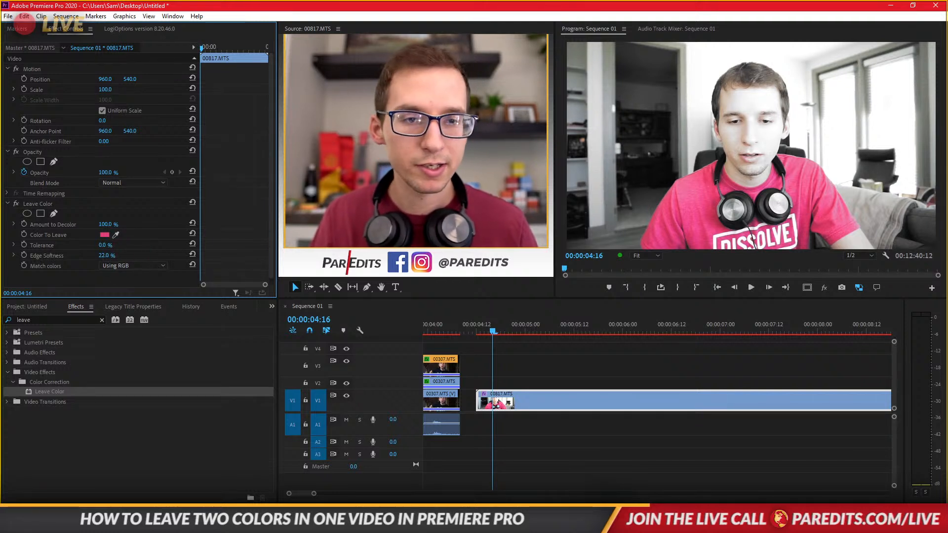
drag(105, 256, 97, 256)
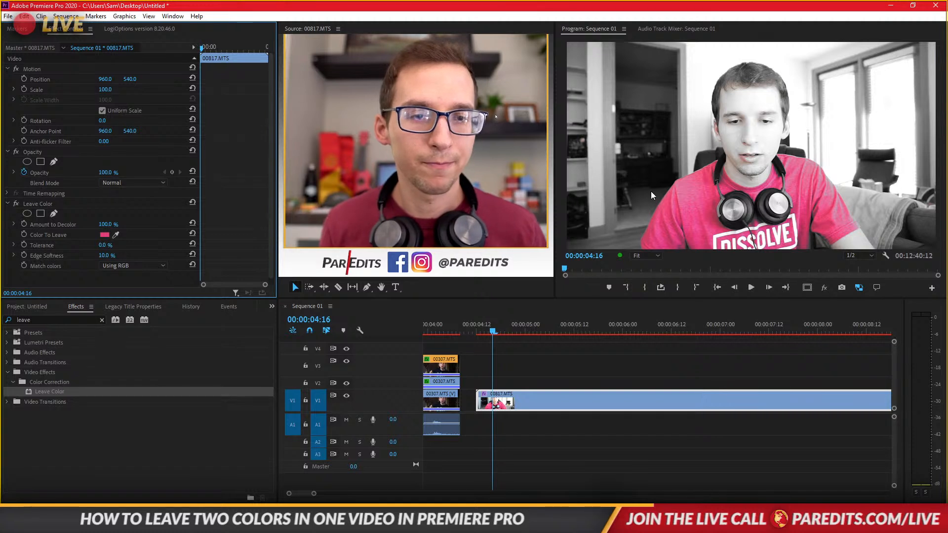
key(ctrl+s)
click(540, 376)
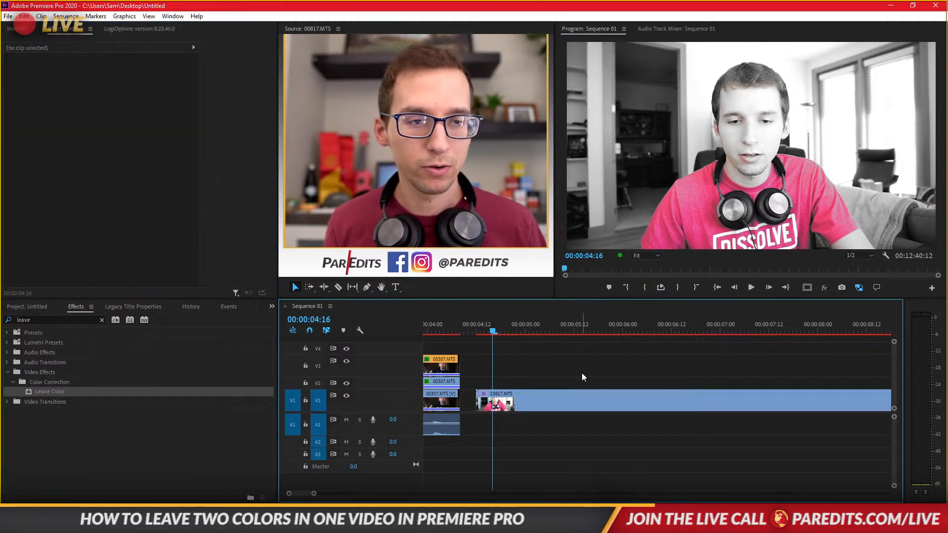
- Draw a closed freeform mask on the Leave Color effect that follows the shoulders, neckline and arms of the pink shirt
click(566, 402)
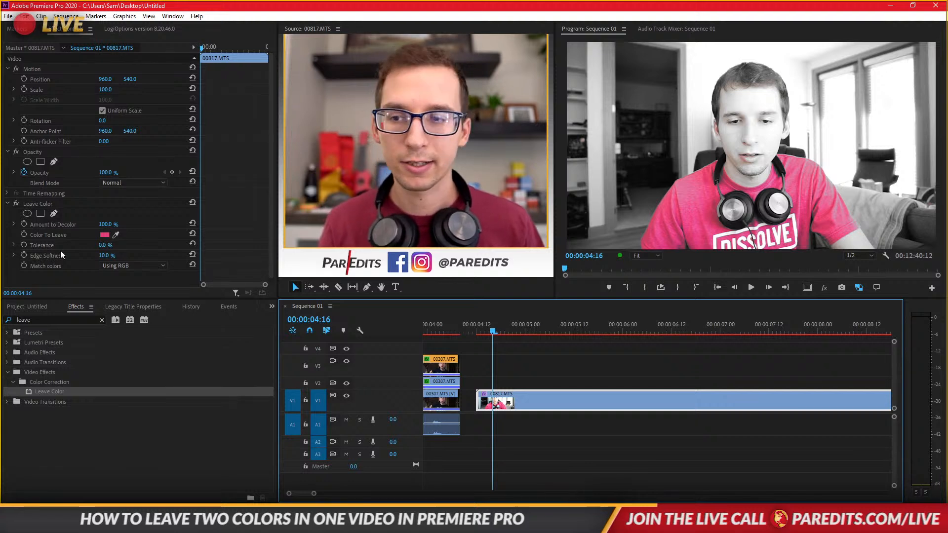
click(54, 214)
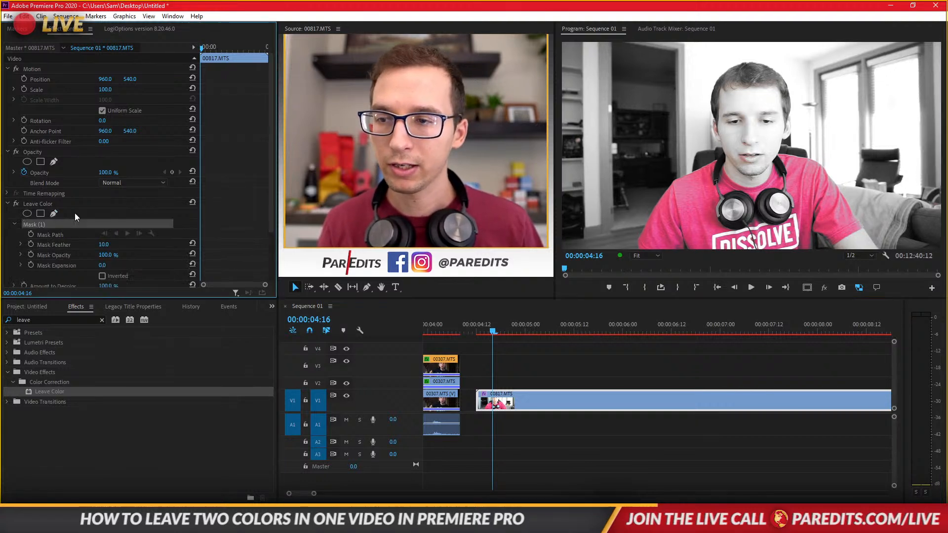
click(637, 246)
click(648, 210)
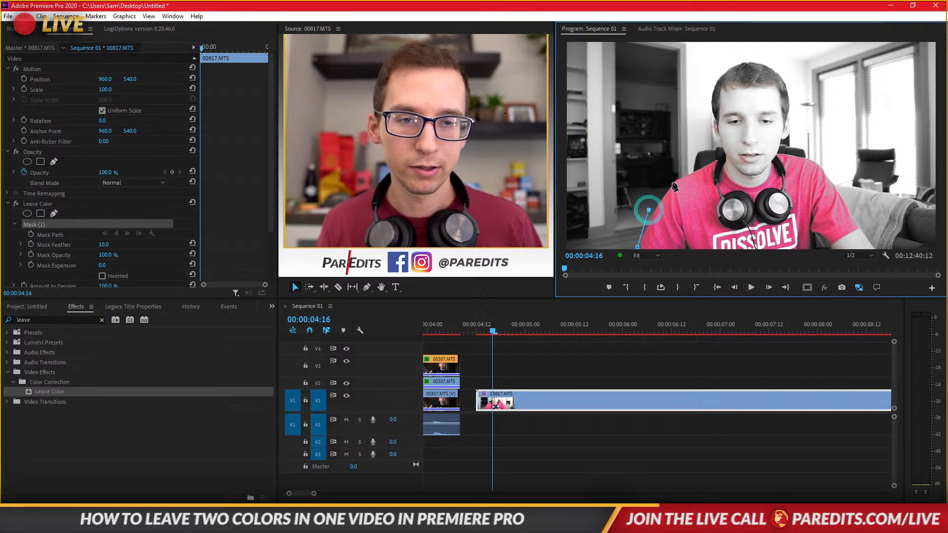
click(676, 175)
click(716, 158)
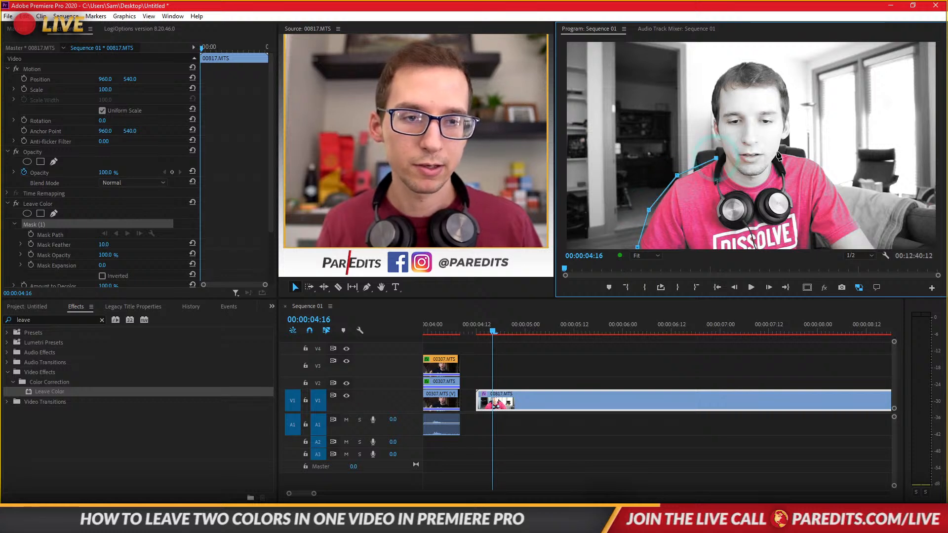
click(782, 151)
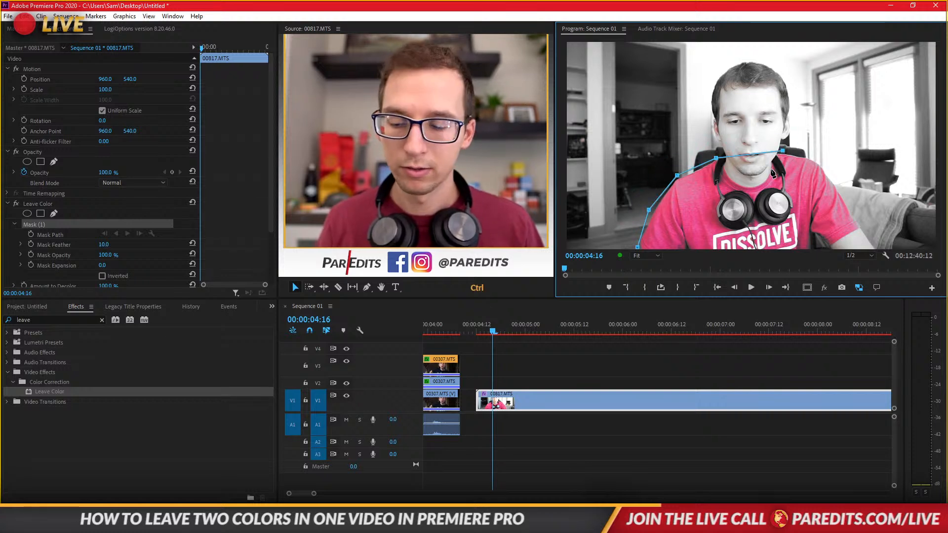
key(ctrl+z)
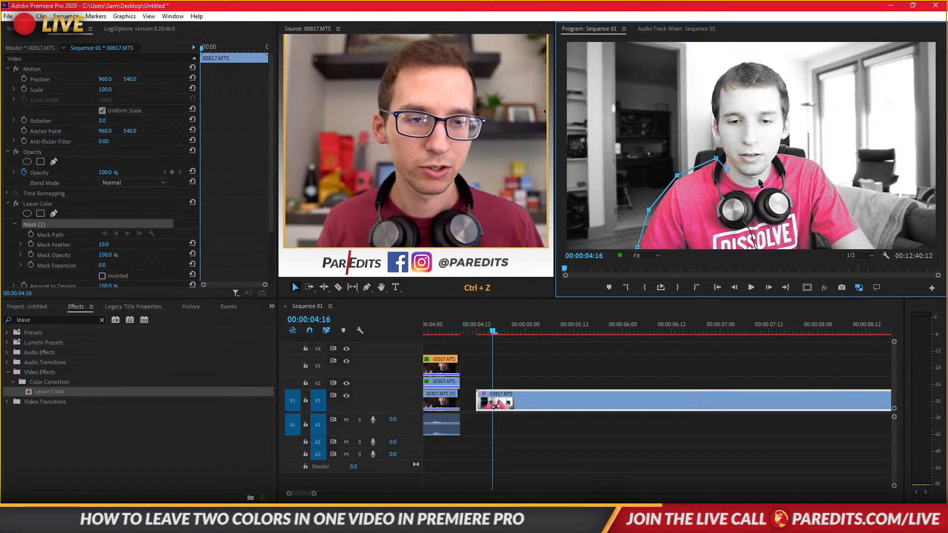
click(759, 179)
click(769, 156)
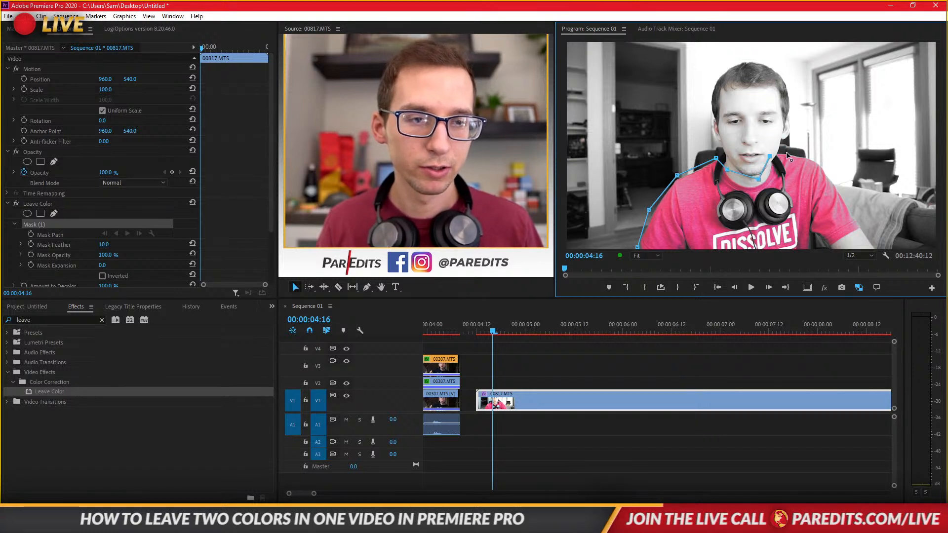
click(786, 152)
click(828, 170)
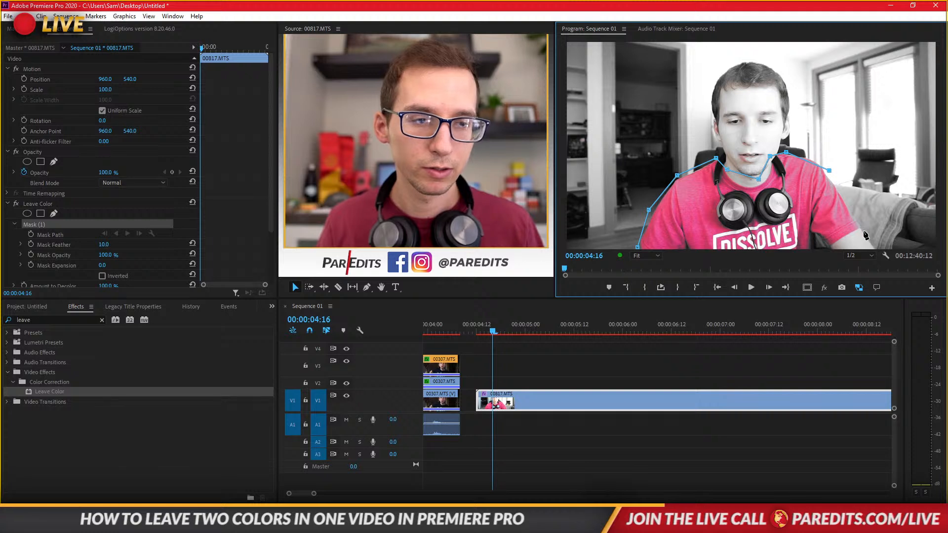
click(863, 231)
click(818, 248)
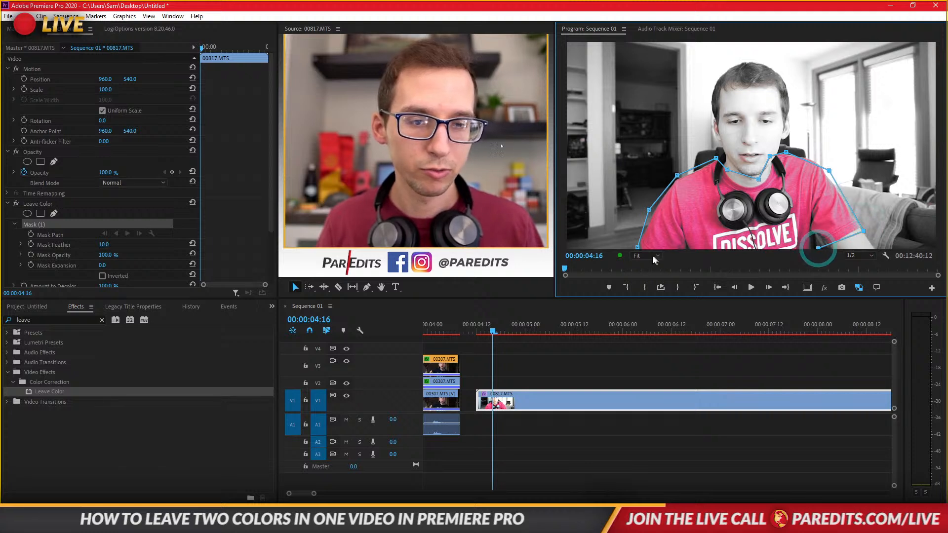
click(637, 247)
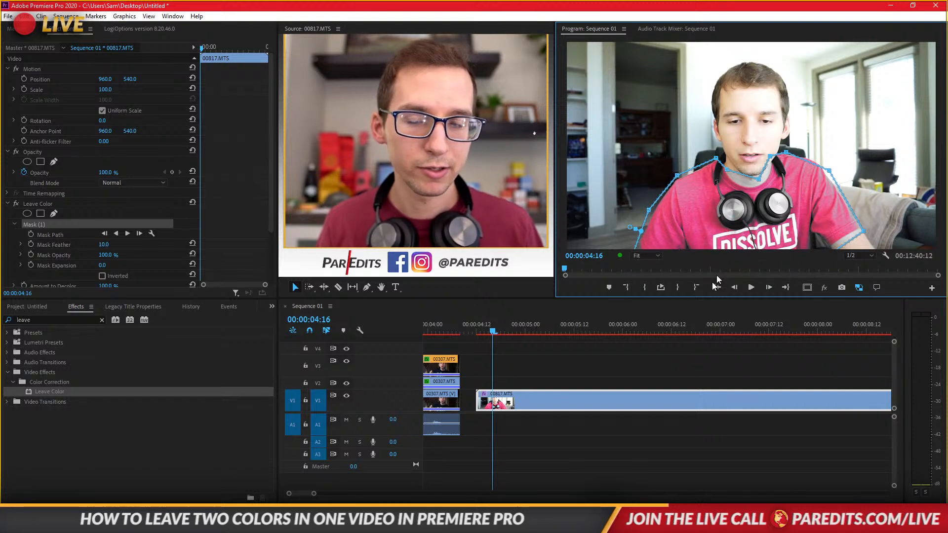
- Duplicate the 00817.MTS clip onto track V2 and delete the Leave Color effect from the V1 copy
drag(528, 402, 533, 393)
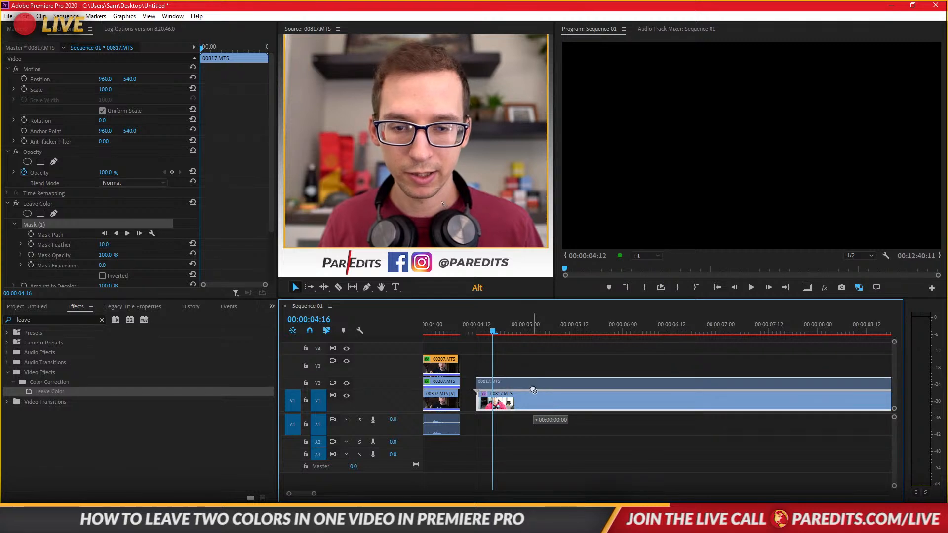
click(37, 218)
click(34, 201)
key(Delete)
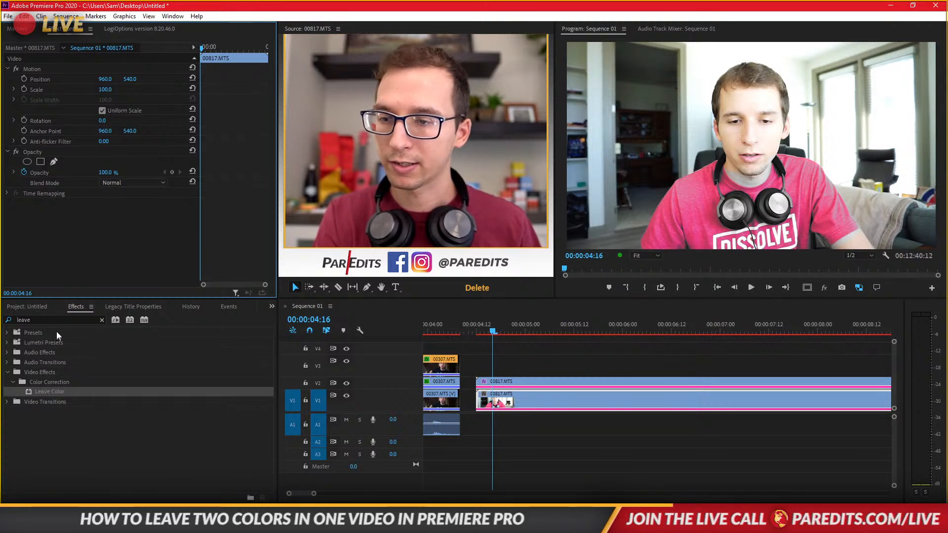
- Apply Color Balance (HLS) to the V1 copy of 00817.MTS and set its Saturation to -100
drag(50, 320, 1, 305)
text(hls)
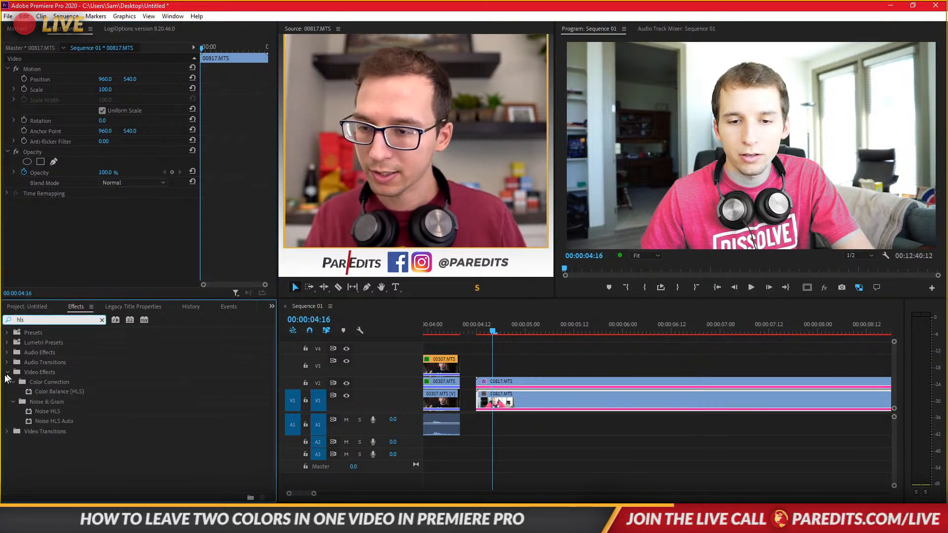
drag(57, 393, 504, 399)
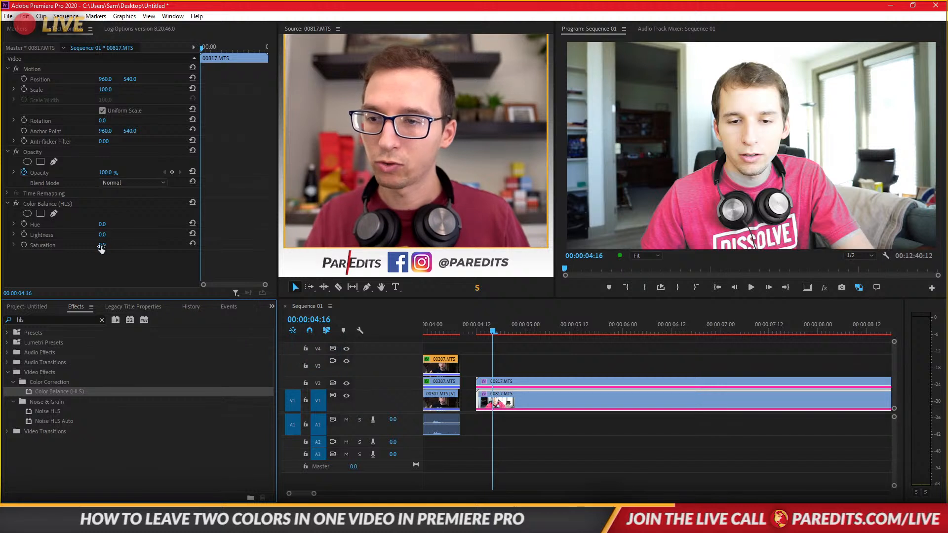
drag(102, 244, 59, 245)
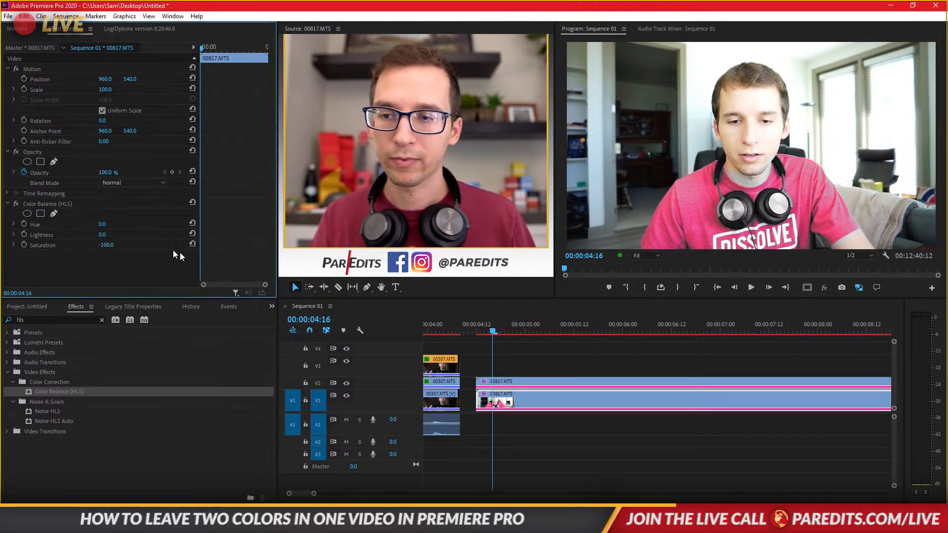
- Move the shirt mask on the V2 copy of 00817.MTS from the Leave Color effect to Opacity
click(550, 382)
click(30, 223)
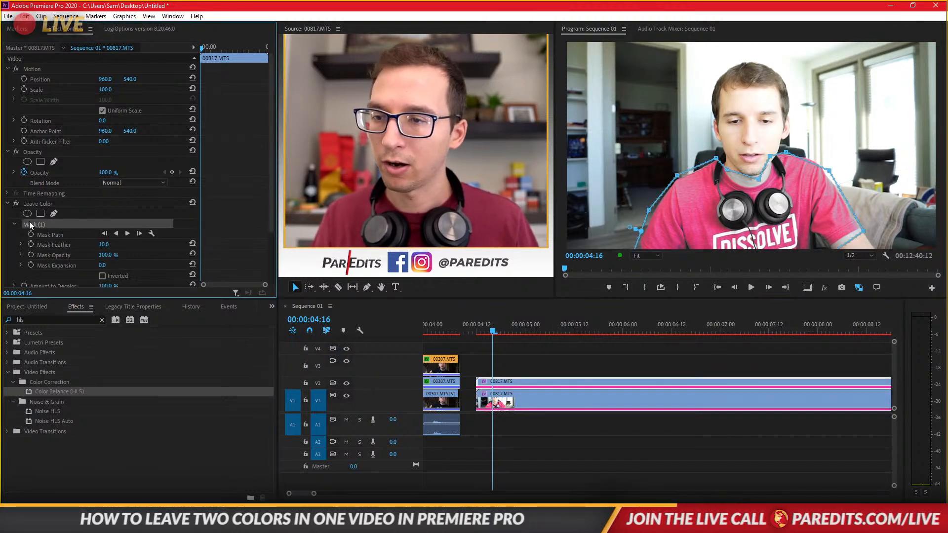
key(Delete)
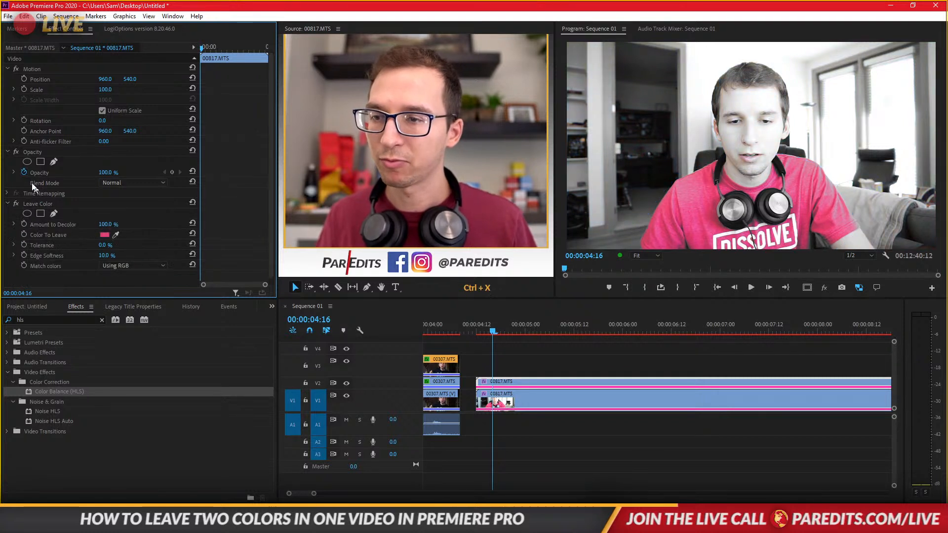
click(37, 152)
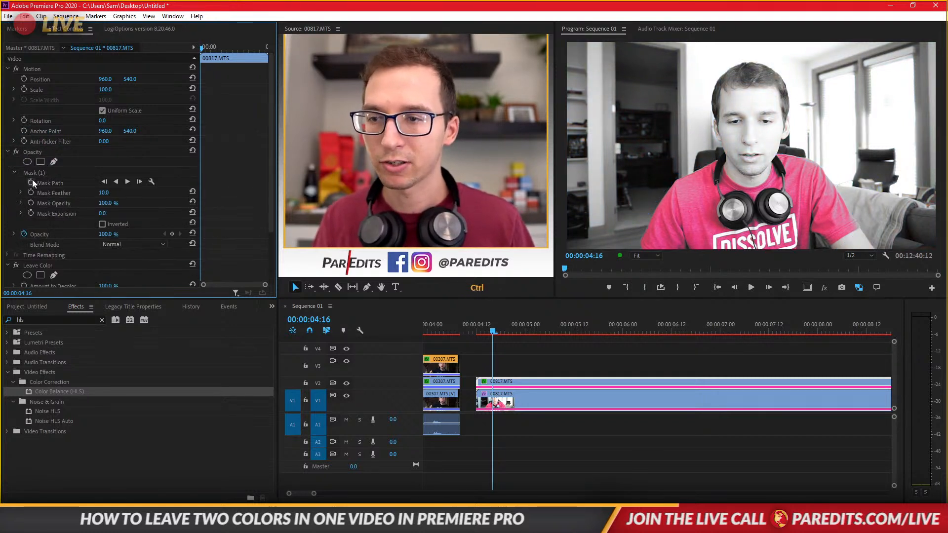
- Set the Leave Color effect's Tolerance to 4% and Edge Softness to 9% on the V2 copy of 00817.MTS
key(ctrl+v)
click(688, 347)
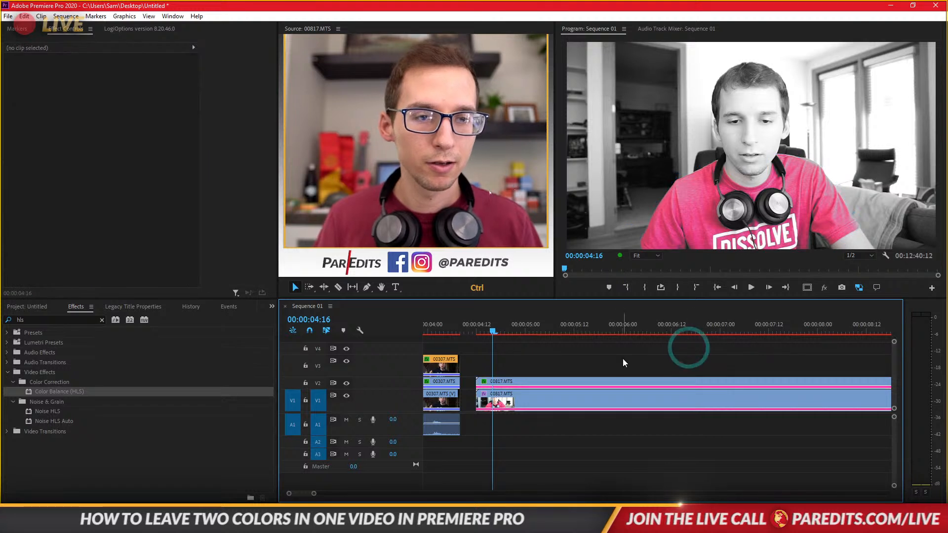
click(589, 380)
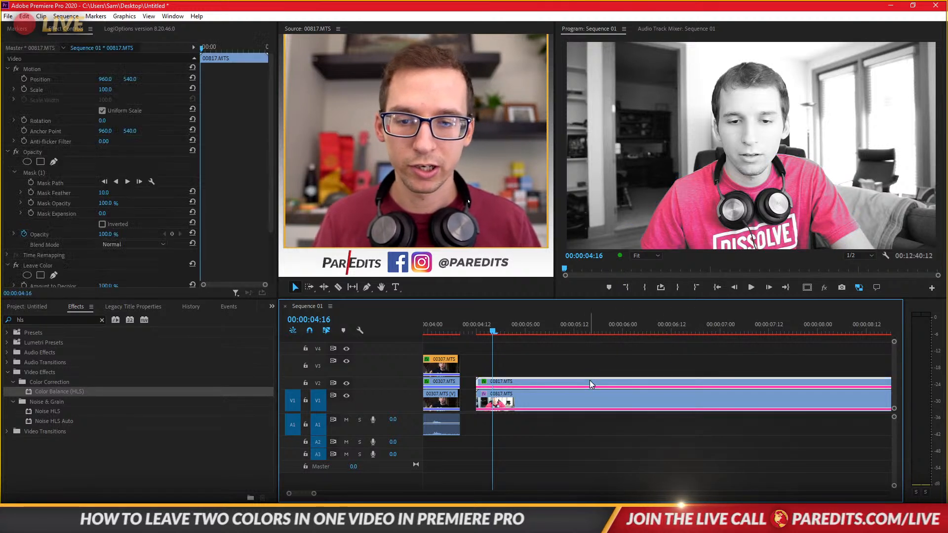
scroll(230, 179, down, 2)
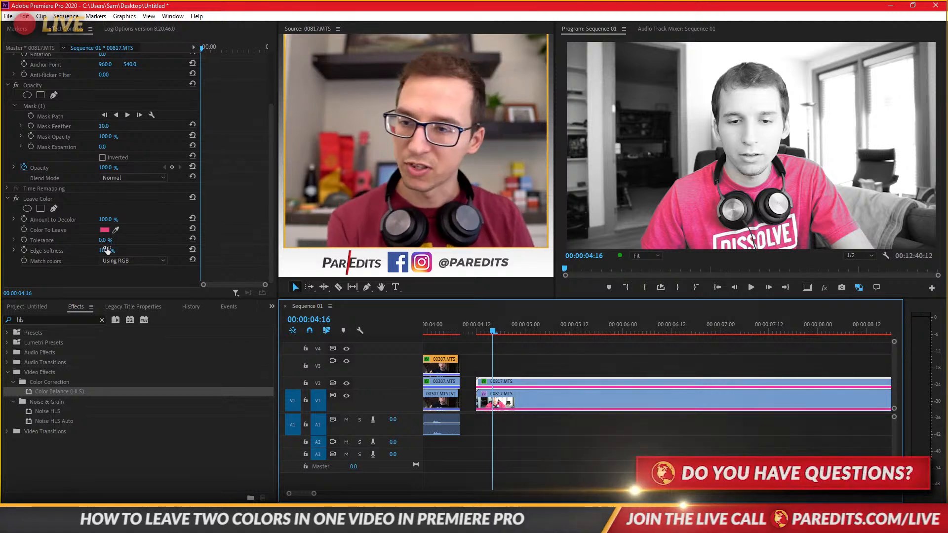
mouse_move(105, 251)
mouse_down()
mouse_move(115, 250)
mouse_move(104, 251)
mouse_move(105, 239)
mouse_up()
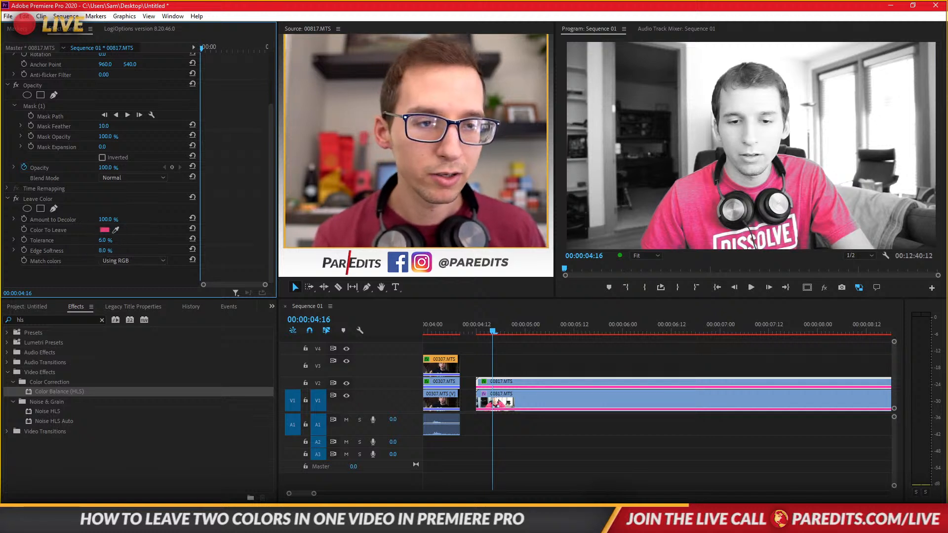
click(638, 255)
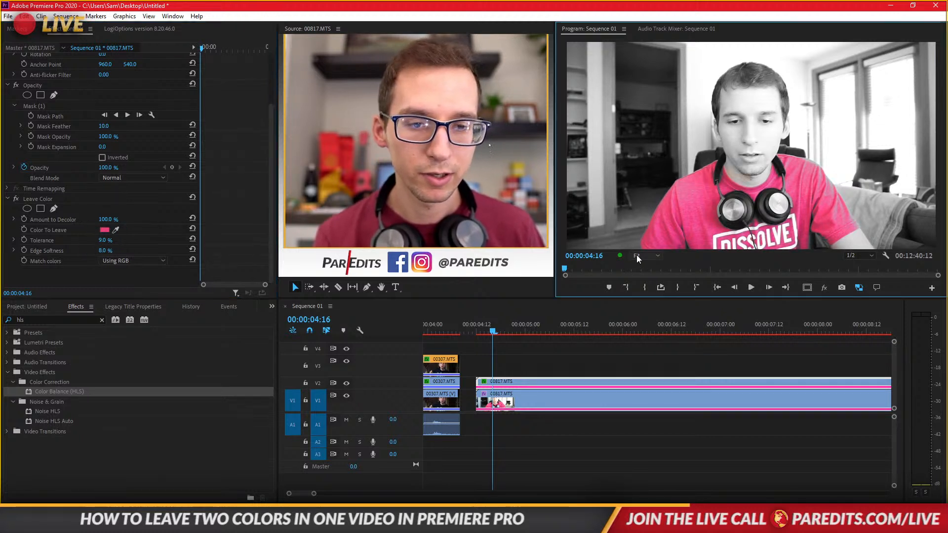
click(649, 322)
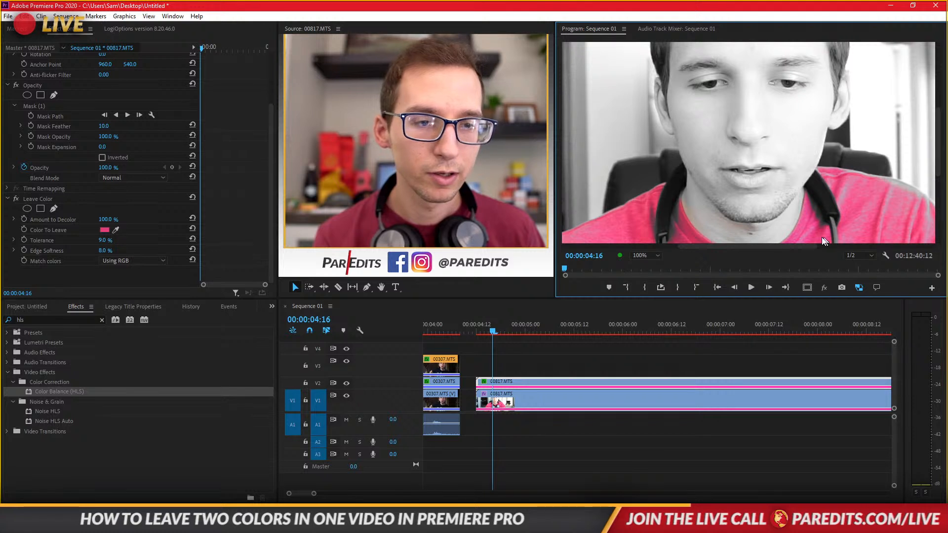
mouse_move(103, 239)
mouse_down()
mouse_move(114, 239)
mouse_move(104, 251)
mouse_move(113, 250)
mouse_up()
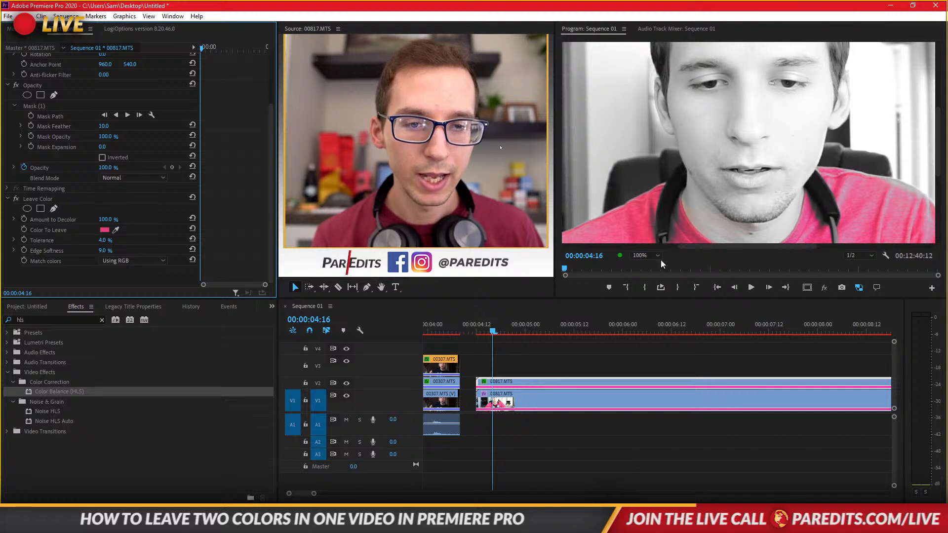
click(659, 257)
click(652, 265)
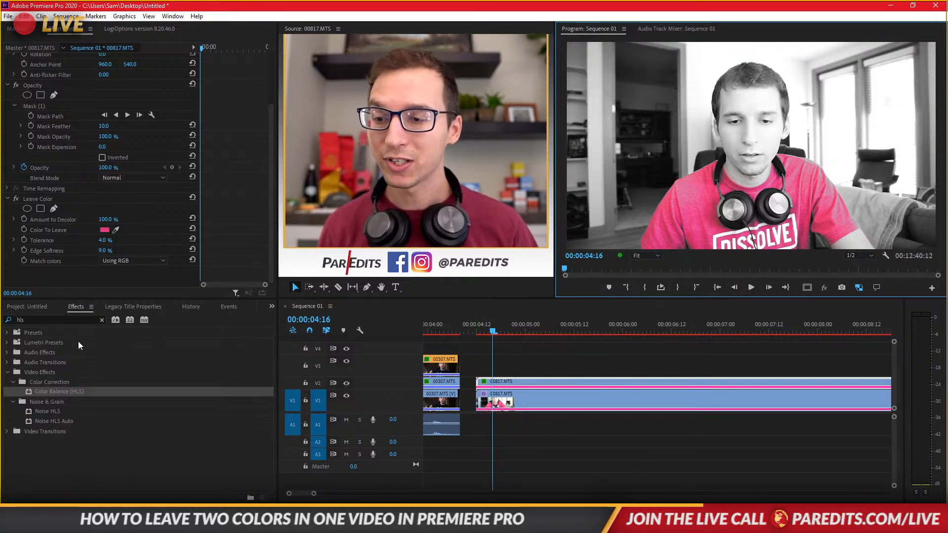
- Apply Color Balance (HLS) to the V2 copy of 00817.MTS with Hue at 143° and Saturation at 100
drag(61, 394, 163, 263)
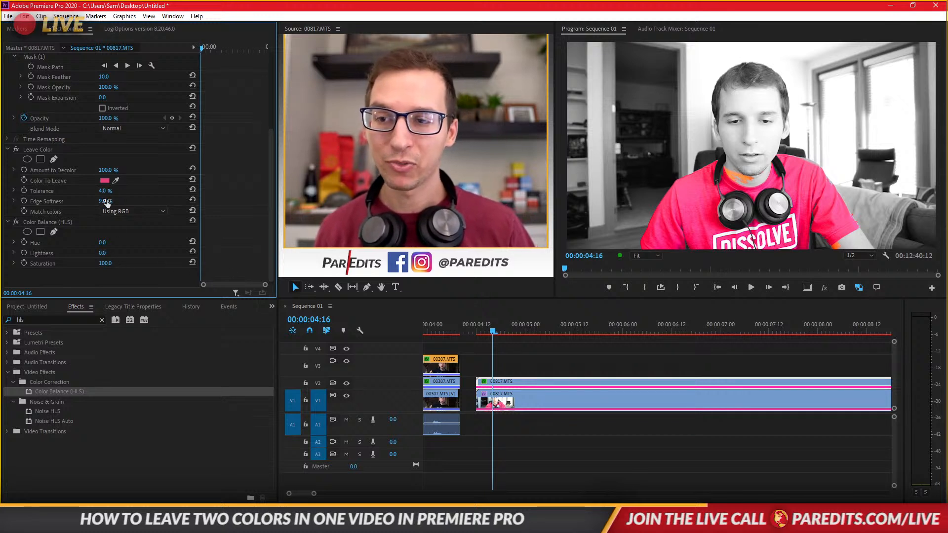
drag(107, 202, 96, 203)
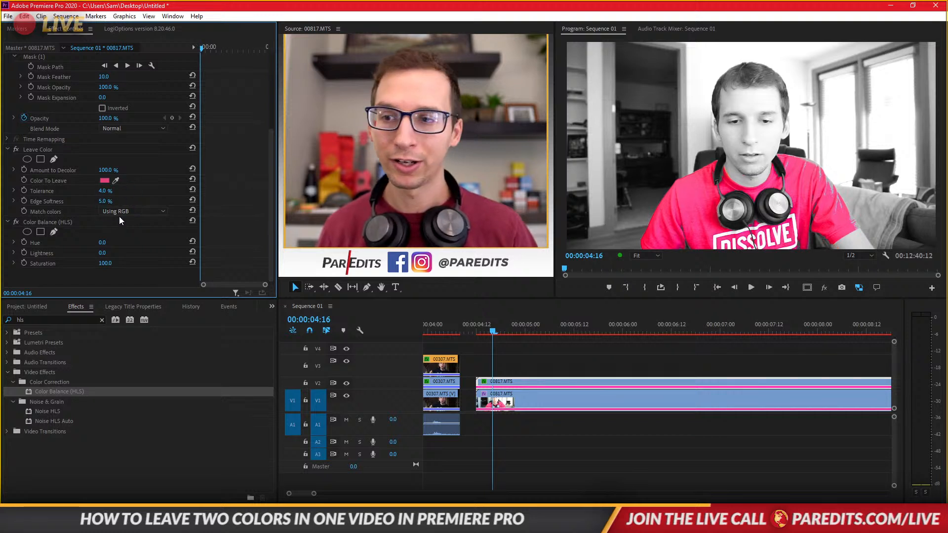
drag(101, 255, 149, 242)
key(ctrl+z)
key(ctrl+z)
key(ctrl+z)
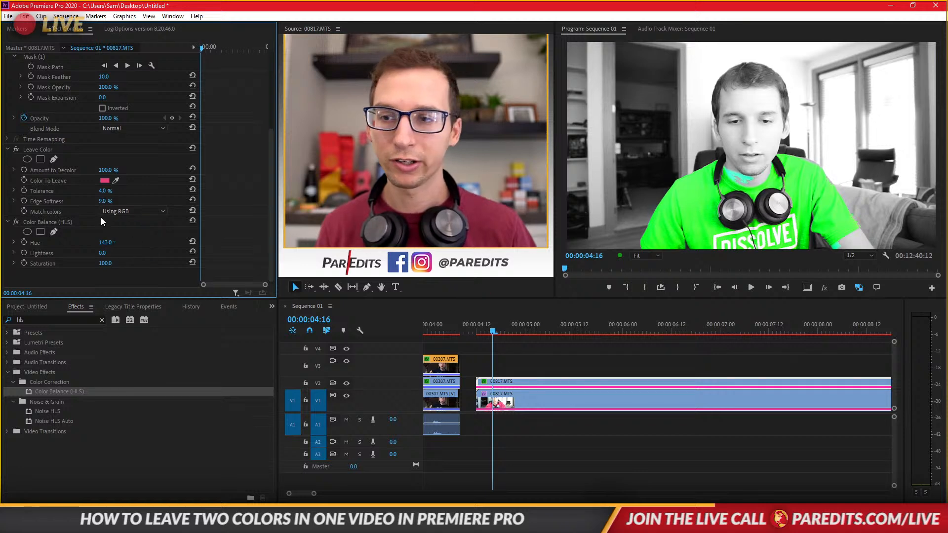
- Set the Leave Color Tolerance to 0% and Edge Softness to 5%, and play the sequence to check the recolored shirt
drag(105, 200, 102, 200)
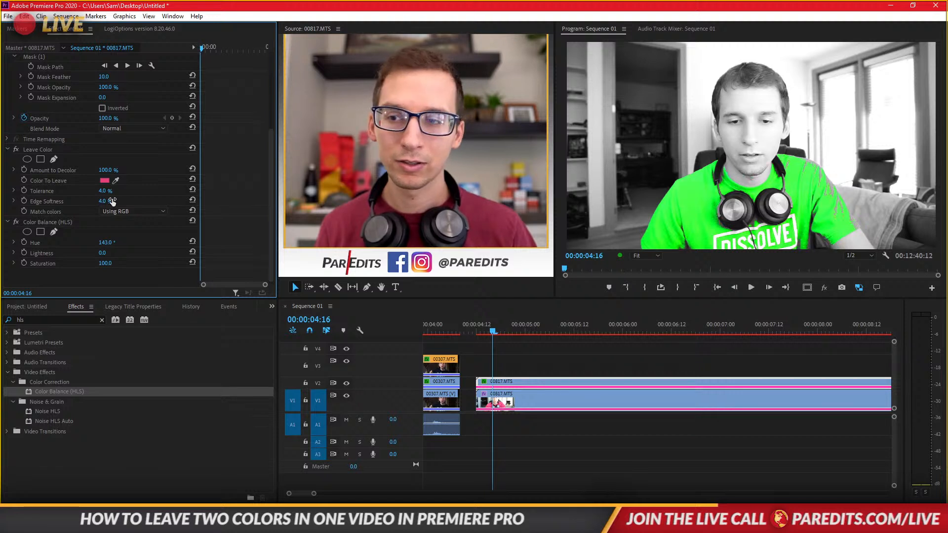
mouse_move(104, 201)
mouse_down()
mouse_move(112, 191)
mouse_move(105, 201)
mouse_up()
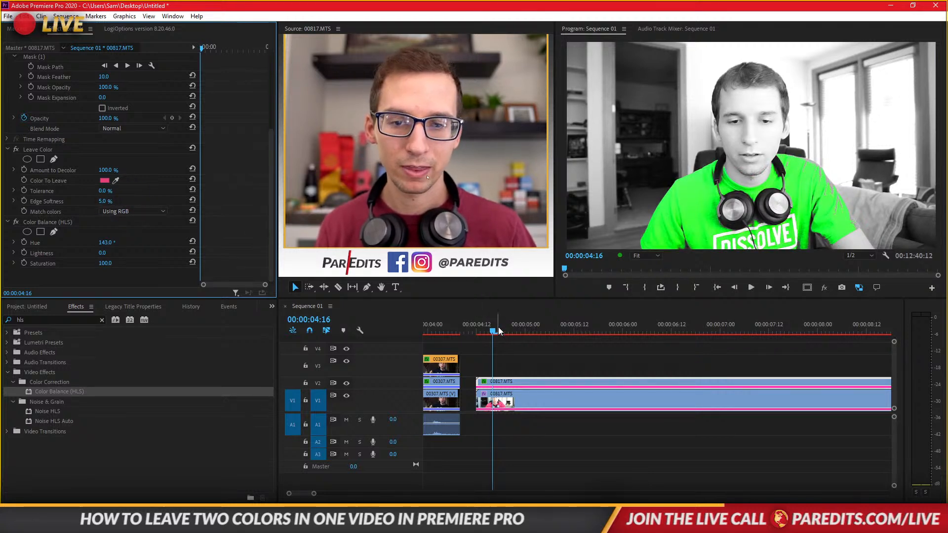
key(space)
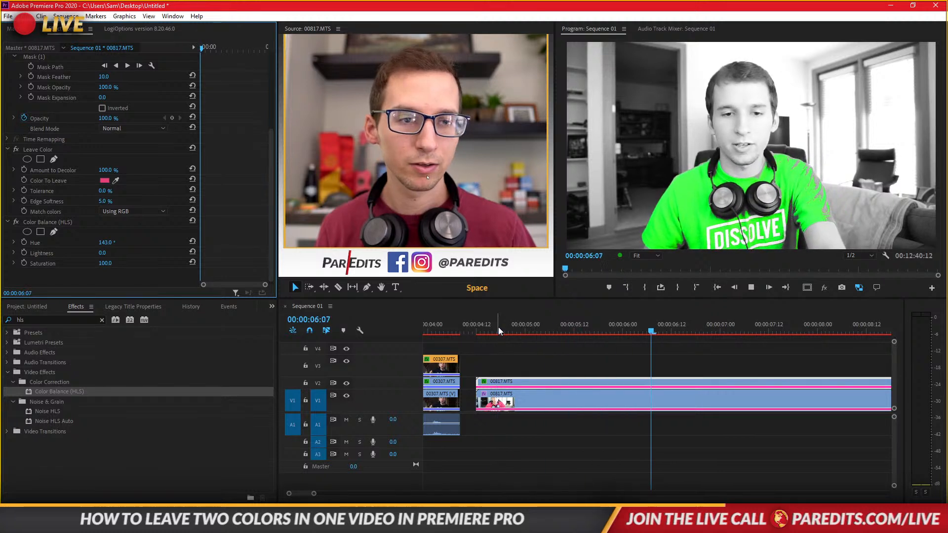
key(space)
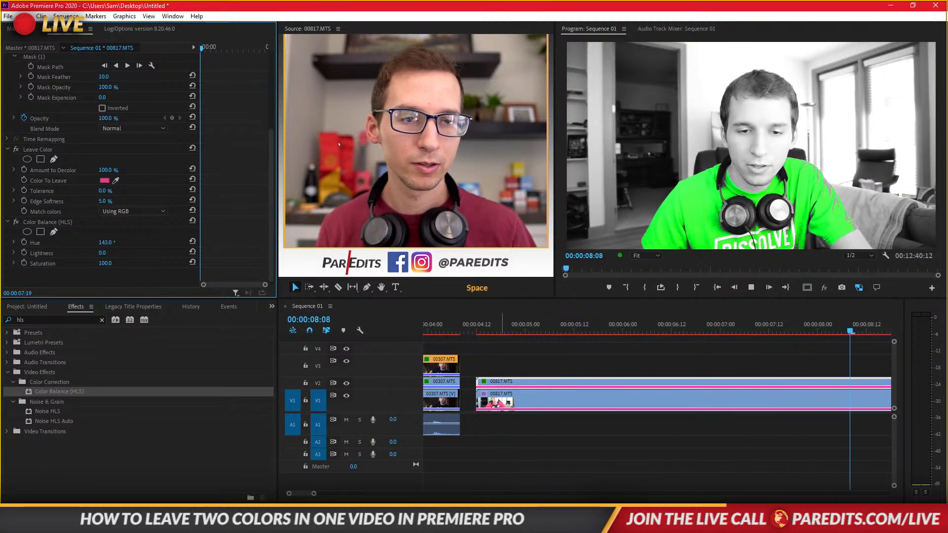
mouse_move(107, 268)
mouse_down()
mouse_move(47, 268)
mouse_move(115, 259)
mouse_up()
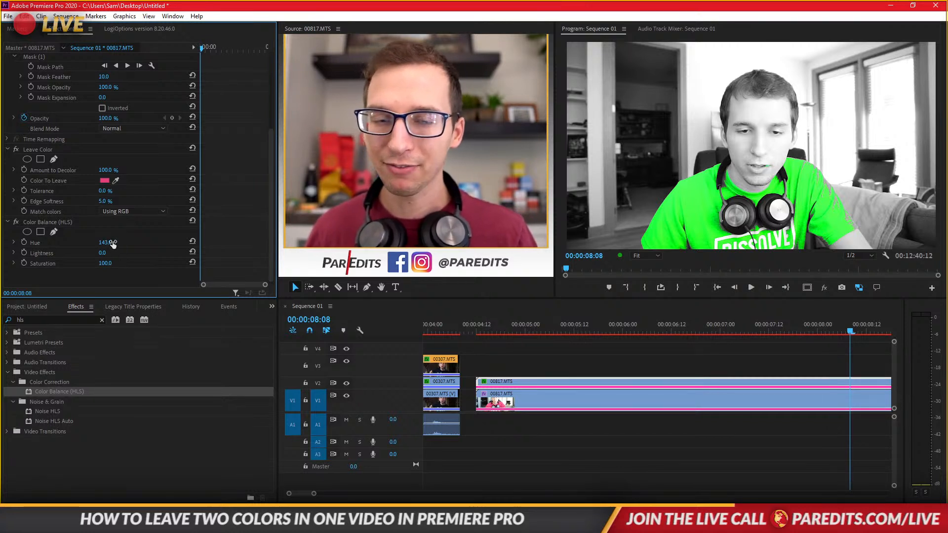
- Apply the Brightness & Contrast effect to the V2 copy of 00817.MTS and set its Contrast to 30
click(57, 324)
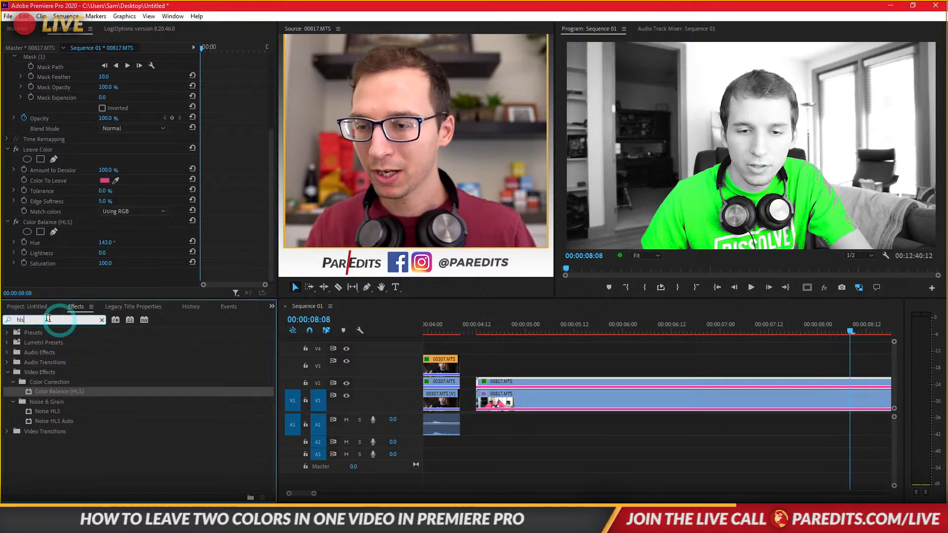
drag(59, 320, 1, 297)
text(contrast)
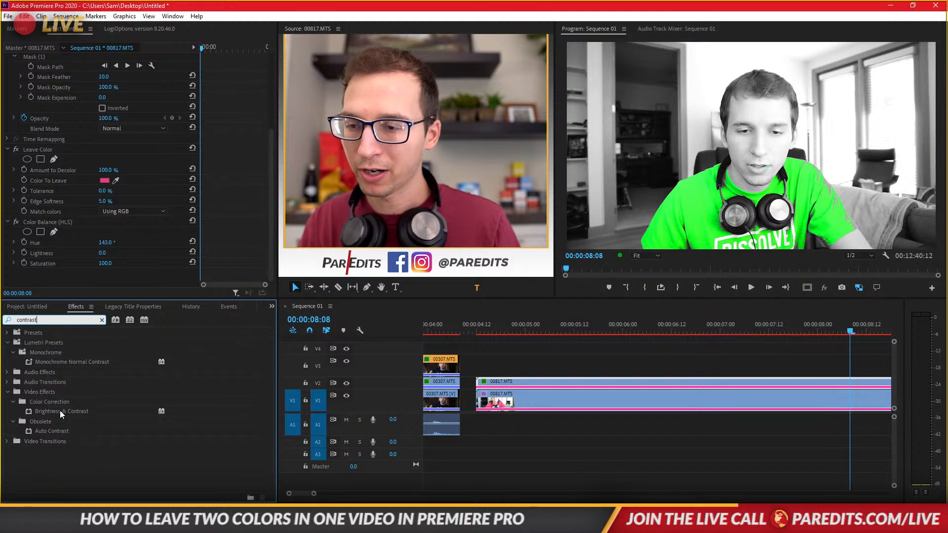
drag(60, 410, 251, 282)
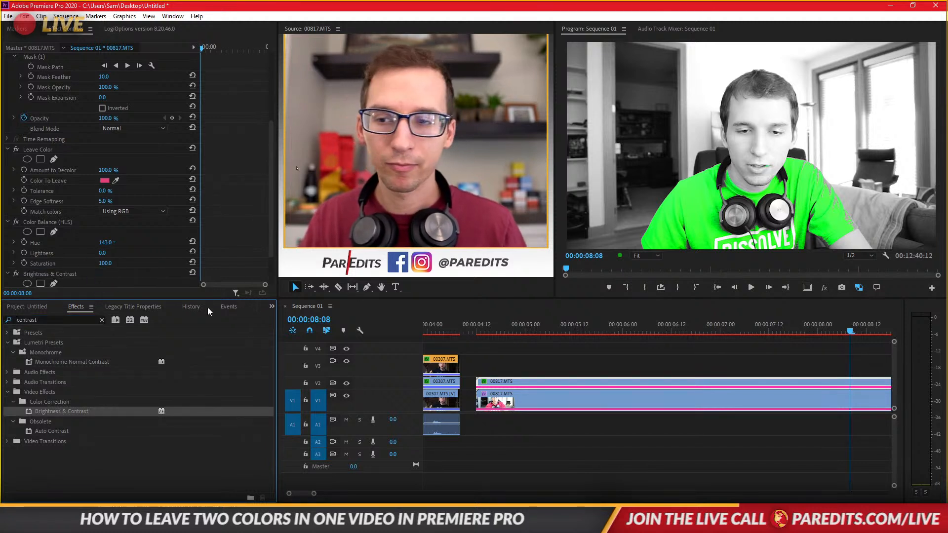
scroll(170, 270, down, 3)
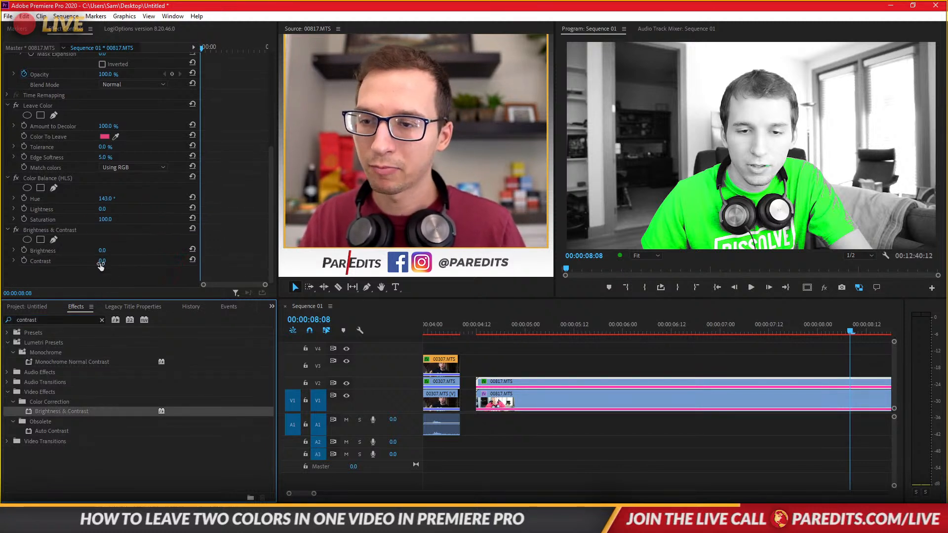
drag(101, 262, 116, 262)
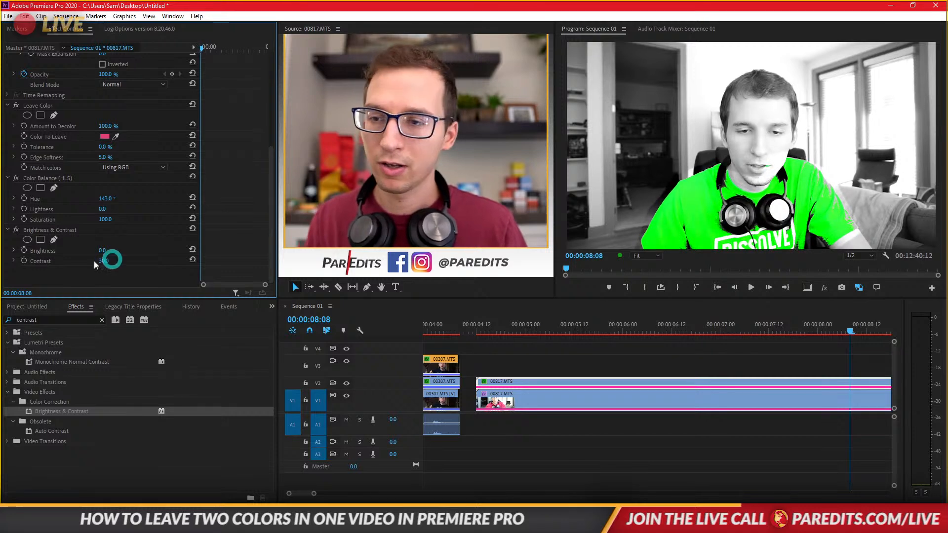
- Copy the Brightness & Contrast effect from the V2 clip onto the V1 copy of 00817.MTS
click(42, 230)
key(ctrl+c)
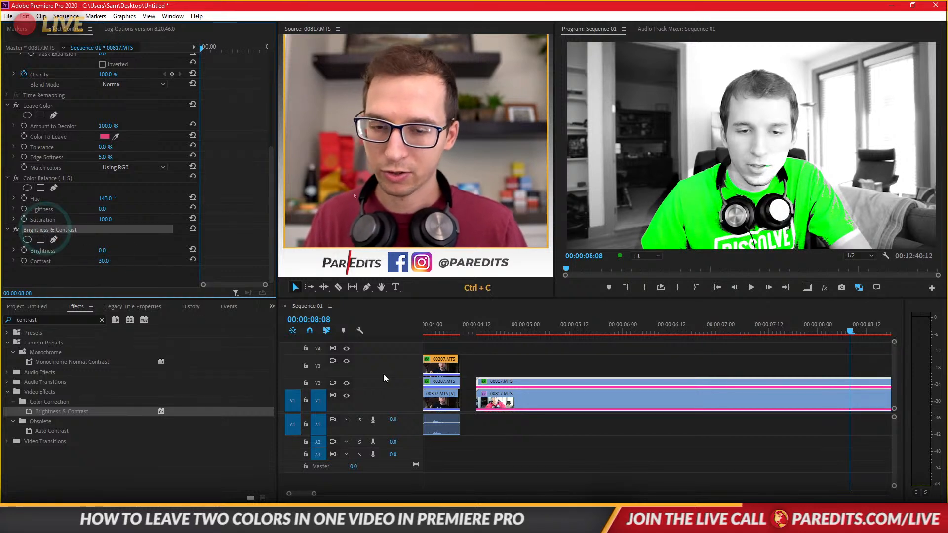
click(500, 393)
key(ctrl+v)
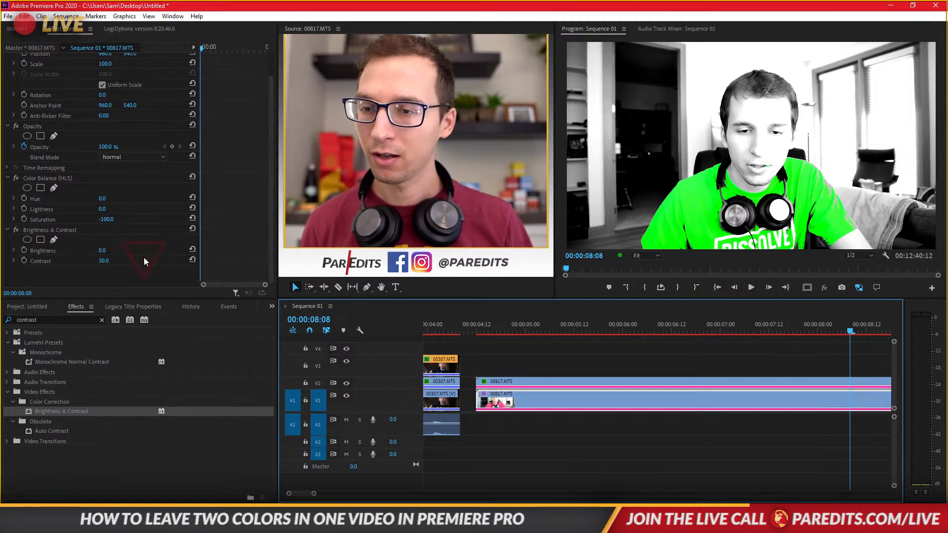
- Set the V2 copy's Color Balance Hue to 32° and its Leave Color Edge Softness to 4%
click(521, 381)
scroll(89, 227, down, 4)
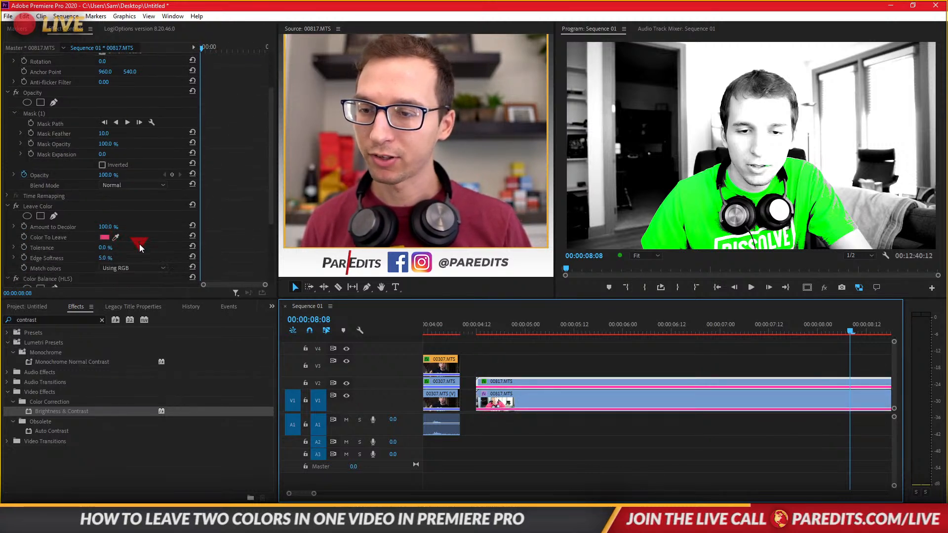
mouse_move(105, 240)
mouse_down()
mouse_move(117, 240)
mouse_move(104, 239)
mouse_up()
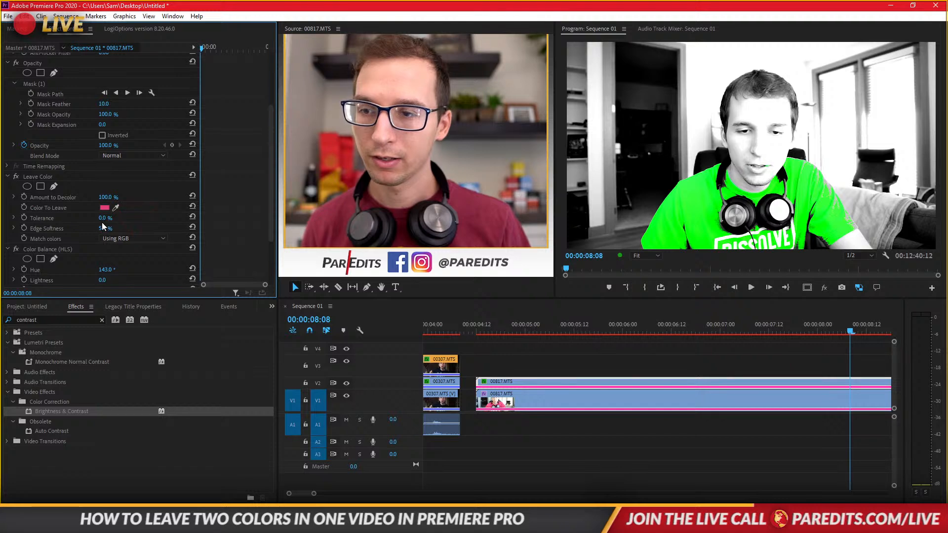
drag(108, 270, 54, 270)
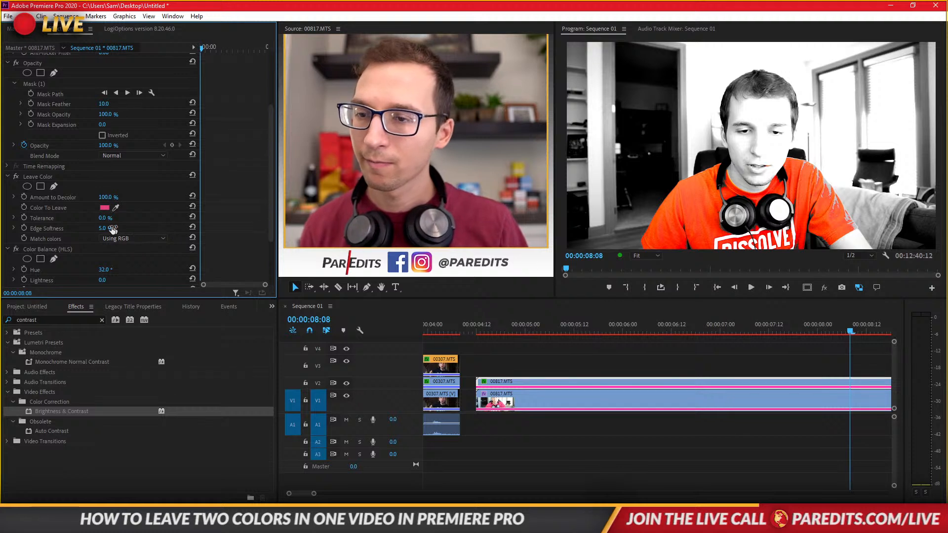
drag(106, 228, 109, 228)
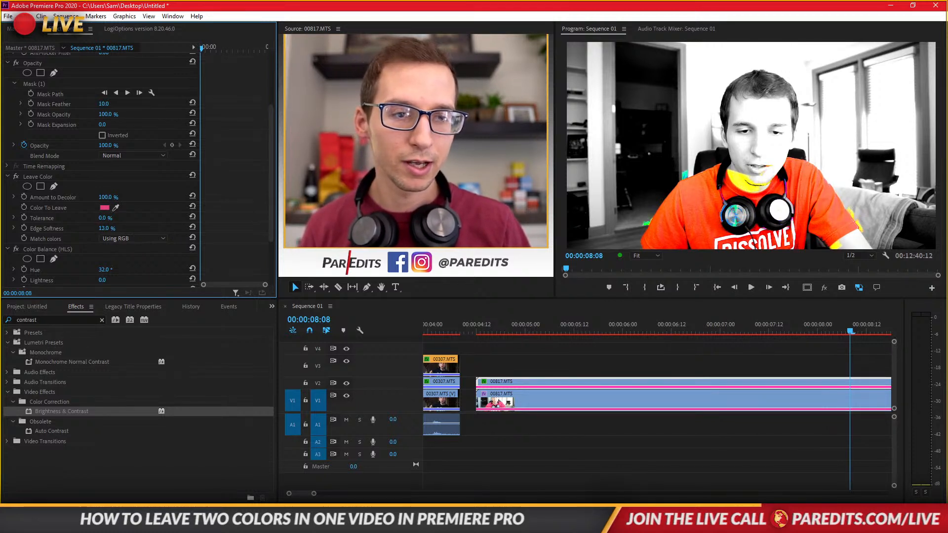
drag(107, 228, 105, 228)
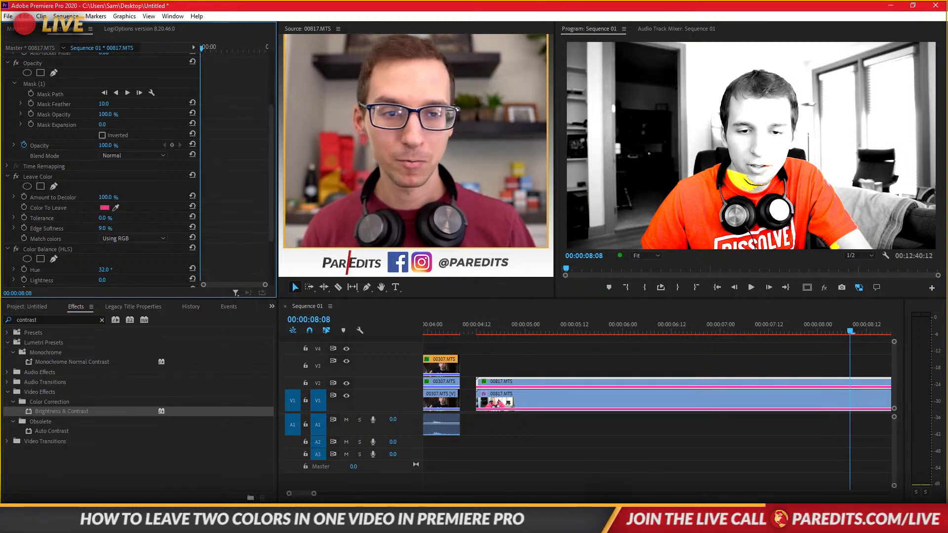
mouse_move(104, 217)
mouse_down()
mouse_move(117, 218)
mouse_move(102, 229)
mouse_move(93, 218)
mouse_move(100, 228)
mouse_up()
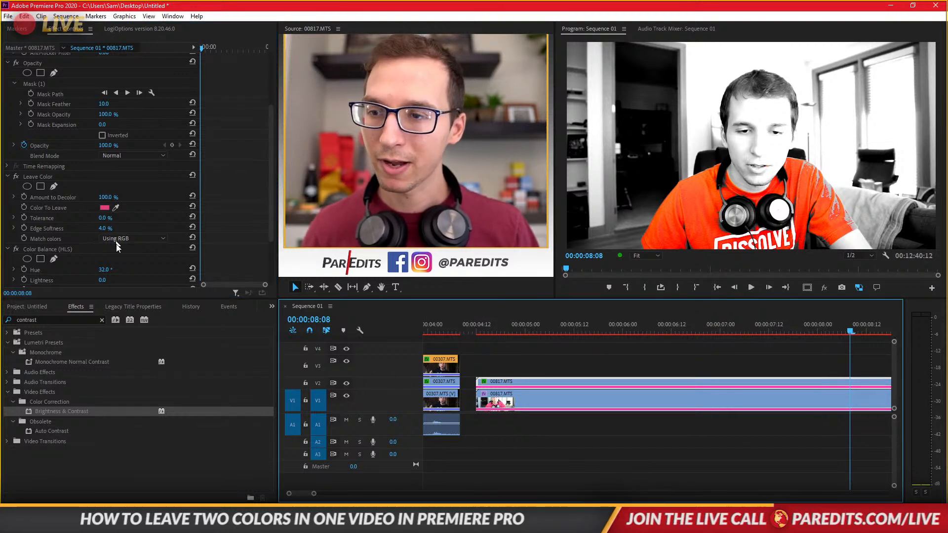
- Reshape the V2 copy's Opacity mask to fit the shirt's neckline and the shoulder and arm beside the couch
click(37, 84)
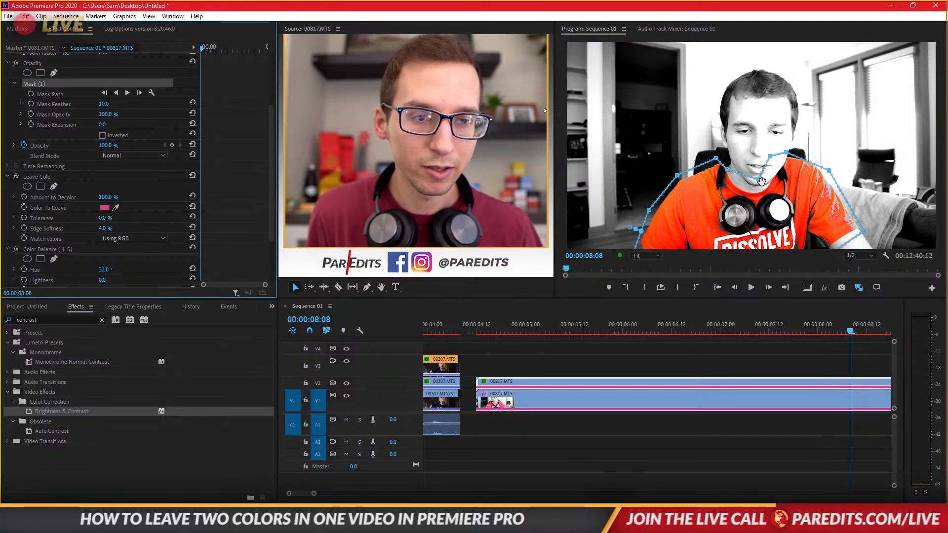
mouse_move(758, 185)
mouse_down()
mouse_move(729, 187)
mouse_move(764, 198)
mouse_move(768, 178)
mouse_up()
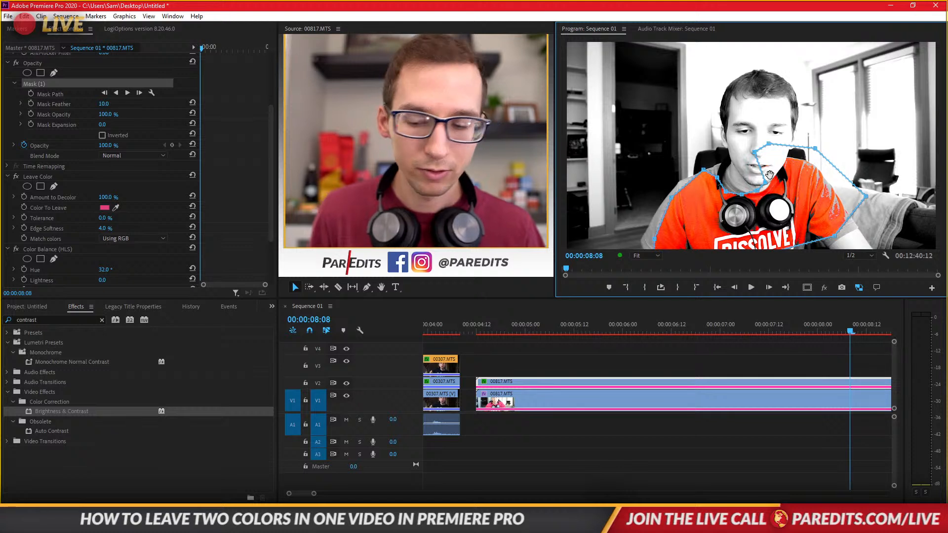
key(ctrl+z)
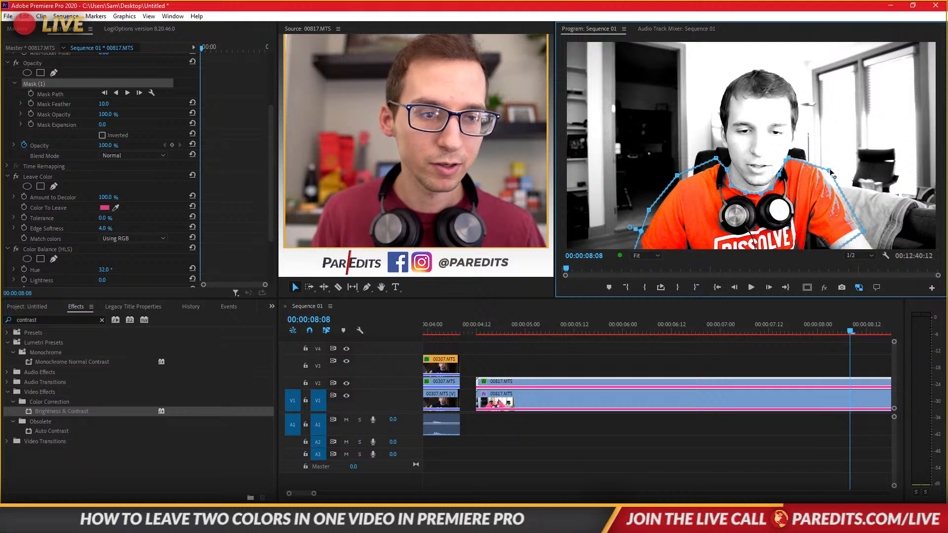
drag(829, 170, 813, 164)
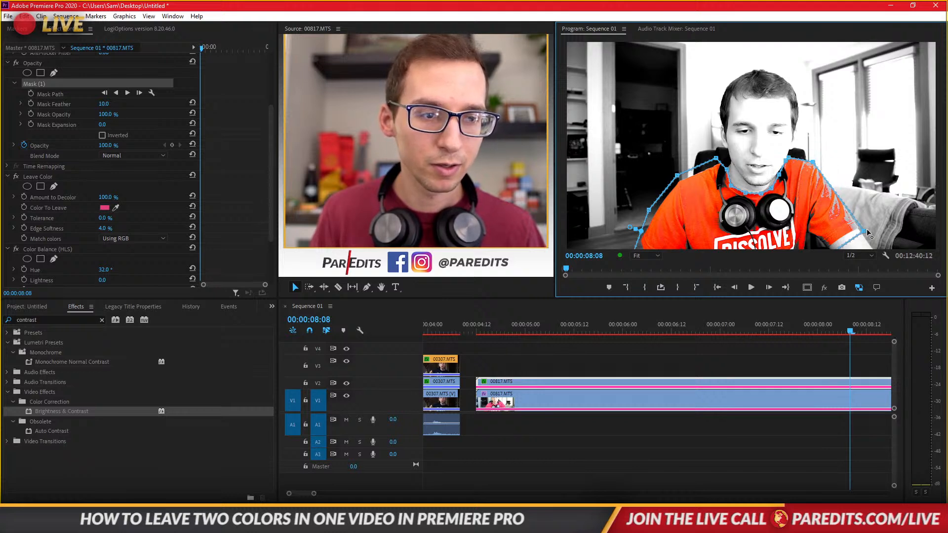
drag(864, 230, 858, 227)
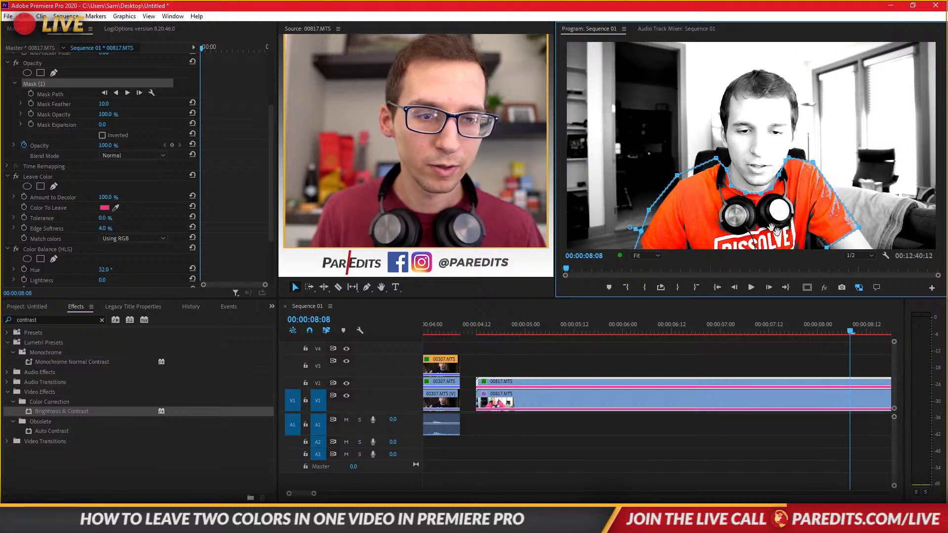
click(524, 389)
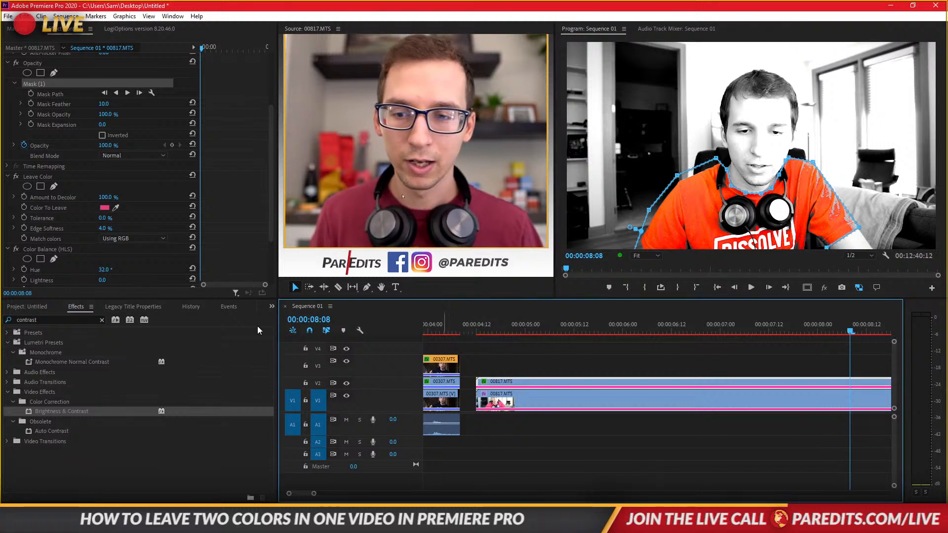
- Set the V2 copy's Leave Color Edge Softness to 18% and tighten its mask along the shoulder and arm beside the doorway
drag(102, 228, 117, 228)
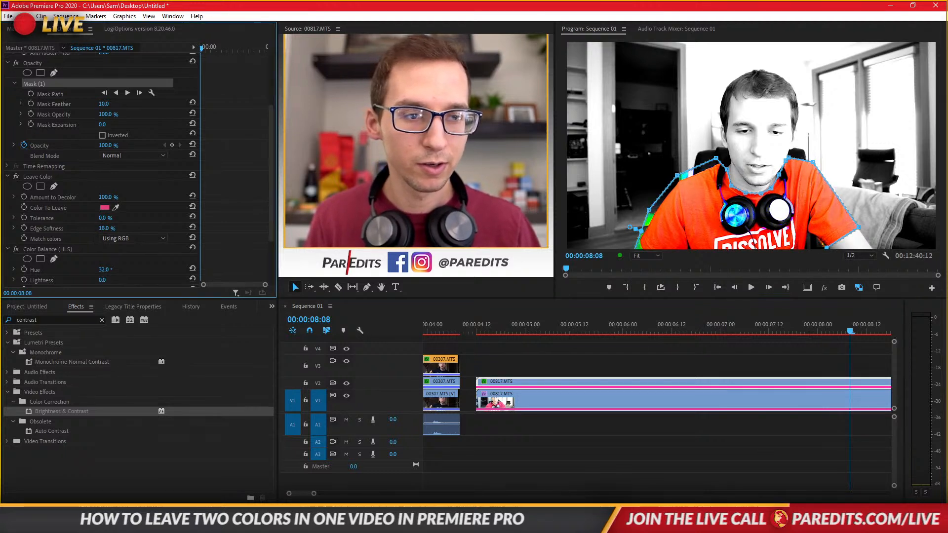
click(716, 159)
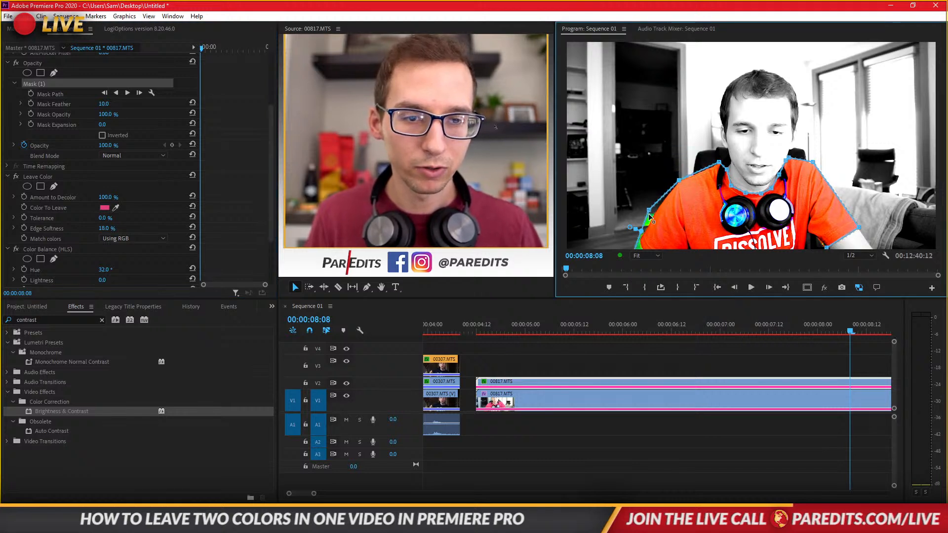
drag(648, 211, 653, 216)
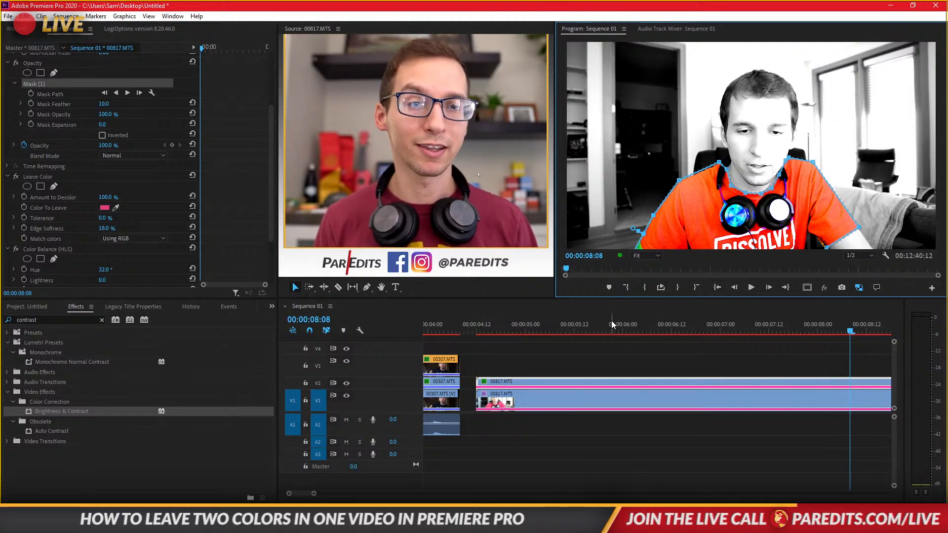
drag(615, 331, 850, 331)
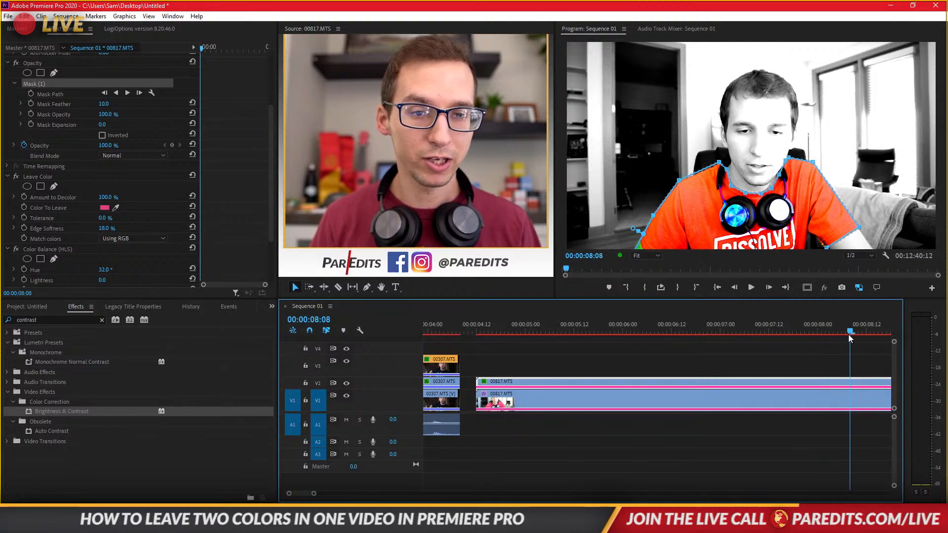
- Try to track the V2 copy's shirt mask backward from 00:00:08:08 and save the project
click(115, 96)
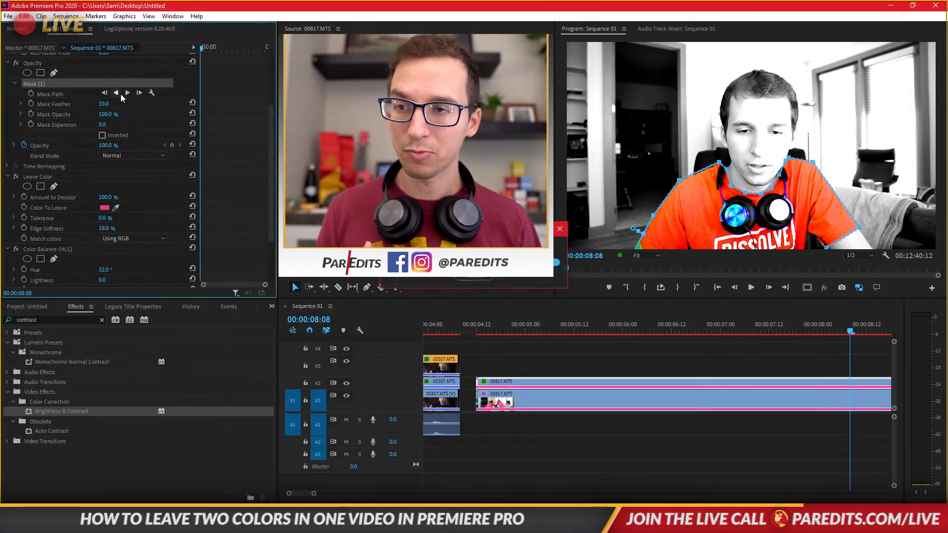
key(ctrl+s)
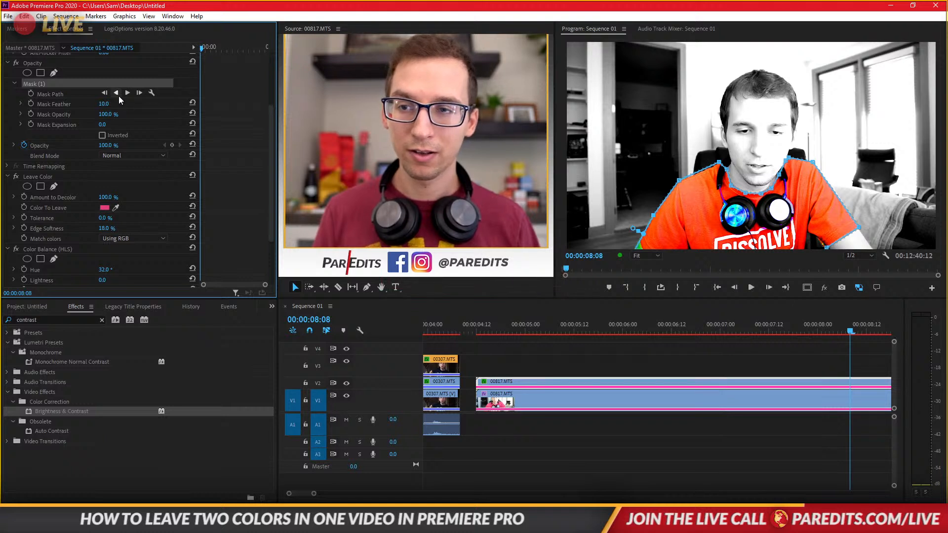
click(119, 96)
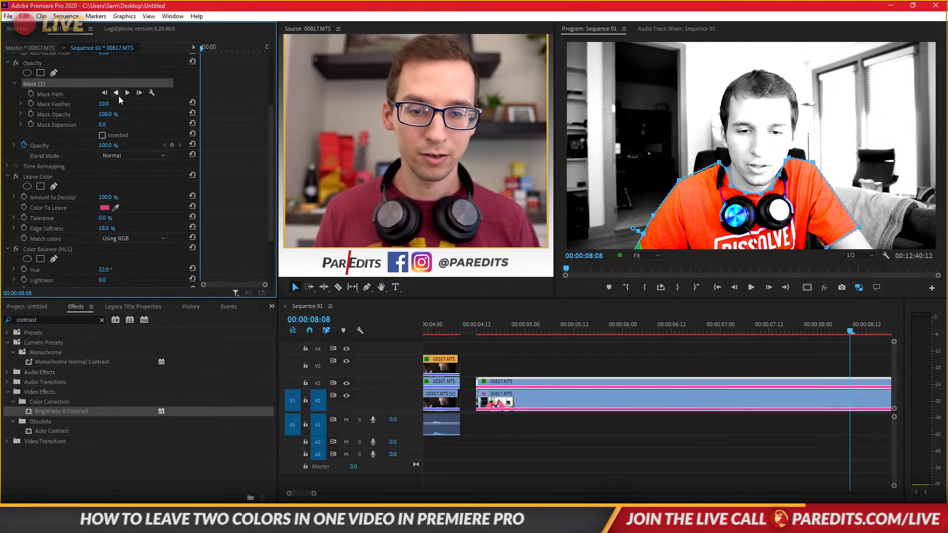
- Try to track the V2 copy's shirt mask forward from 00:00:08:08, including by a single frame
scroll(665, 457, down, 1)
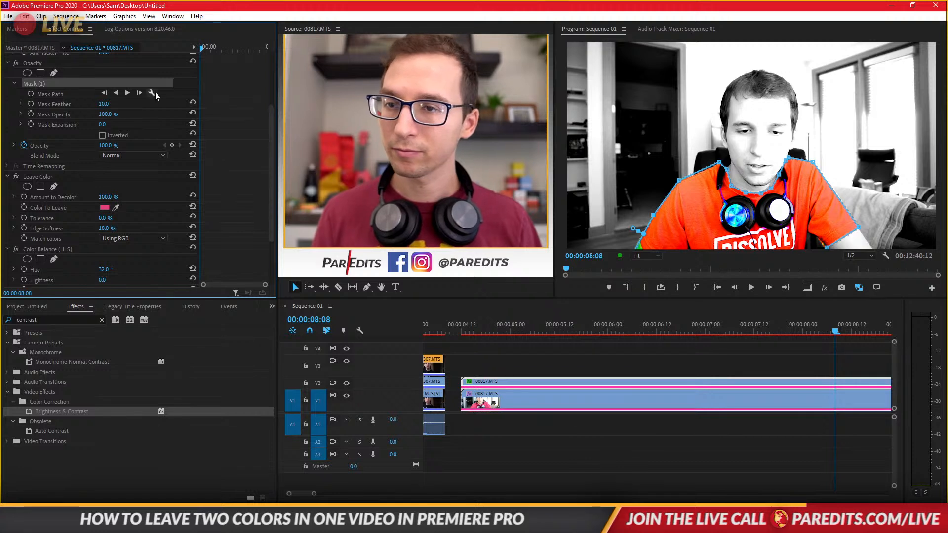
scroll(227, 138, up, 1)
scroll(226, 138, up, 2)
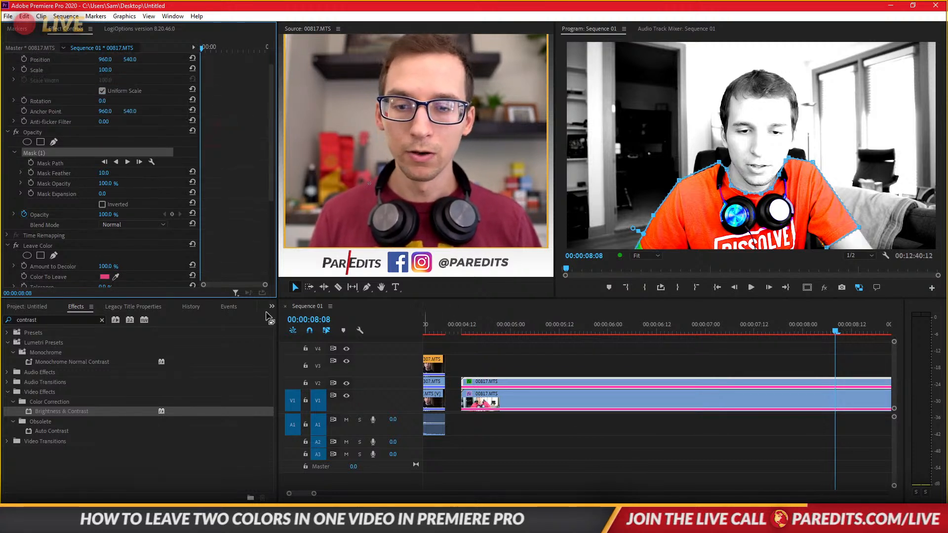
click(131, 165)
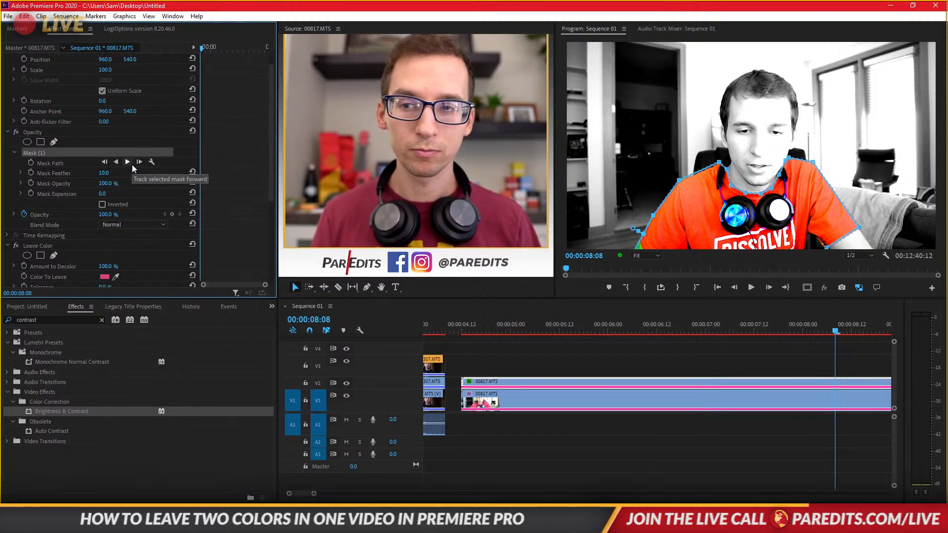
click(140, 162)
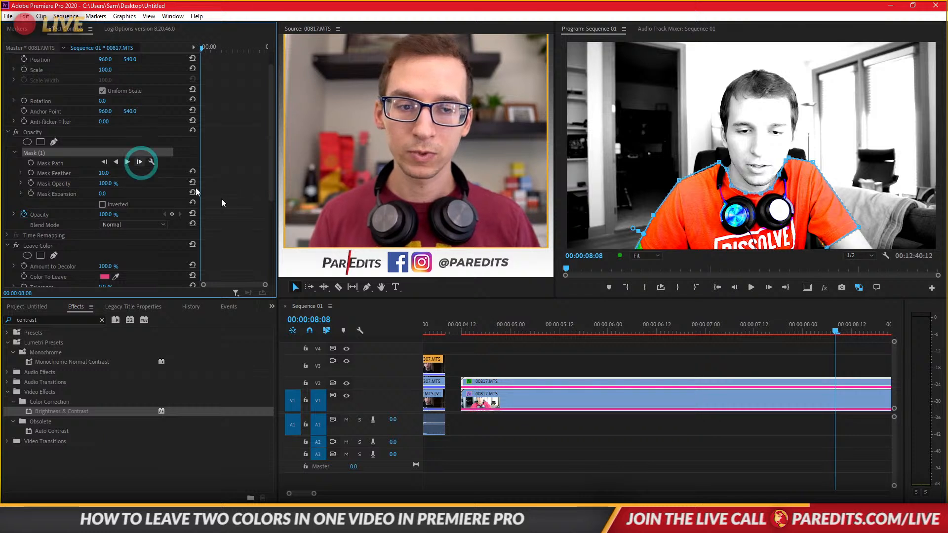
- Try to track the V2 copy's mask back one frame from 00:00:08:09, reselecting the clip for a second attempt
click(827, 332)
click(839, 331)
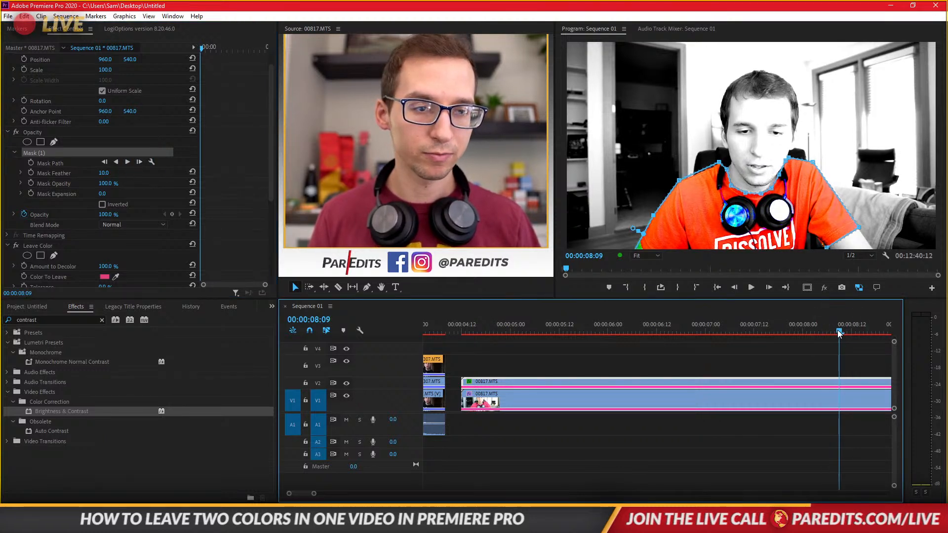
click(102, 162)
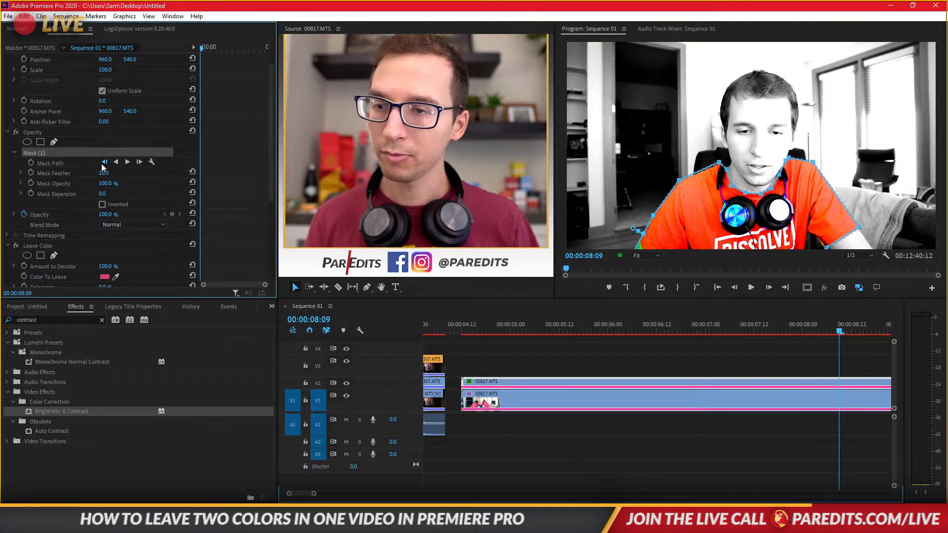
click(528, 369)
click(563, 396)
click(565, 384)
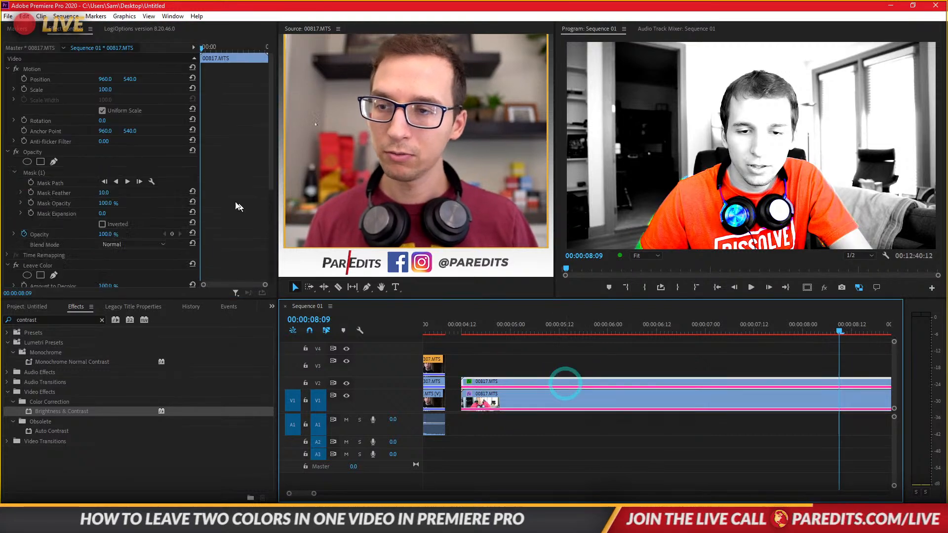
click(113, 182)
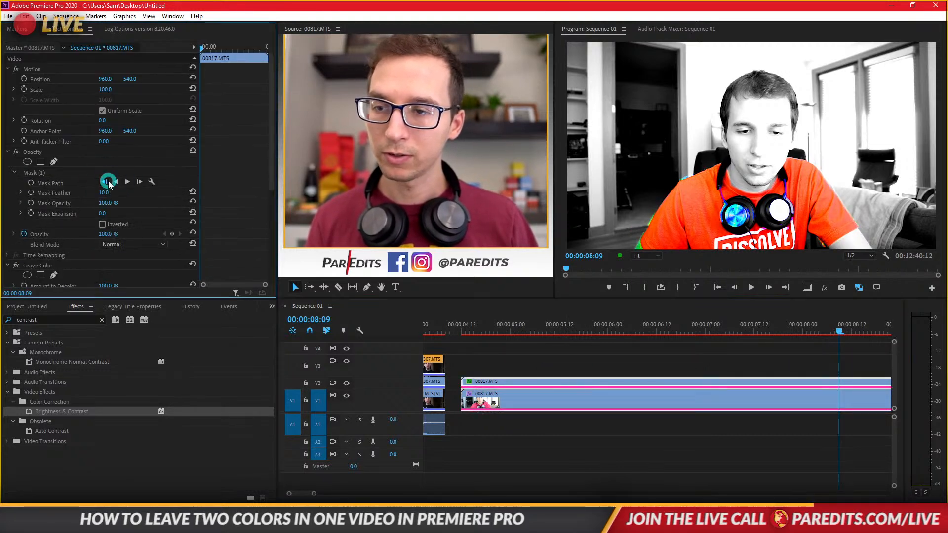
- Try to track the V2 copy's mask forward from 00:00:04:12 using the Position, Scale & Rotation method
click(462, 328)
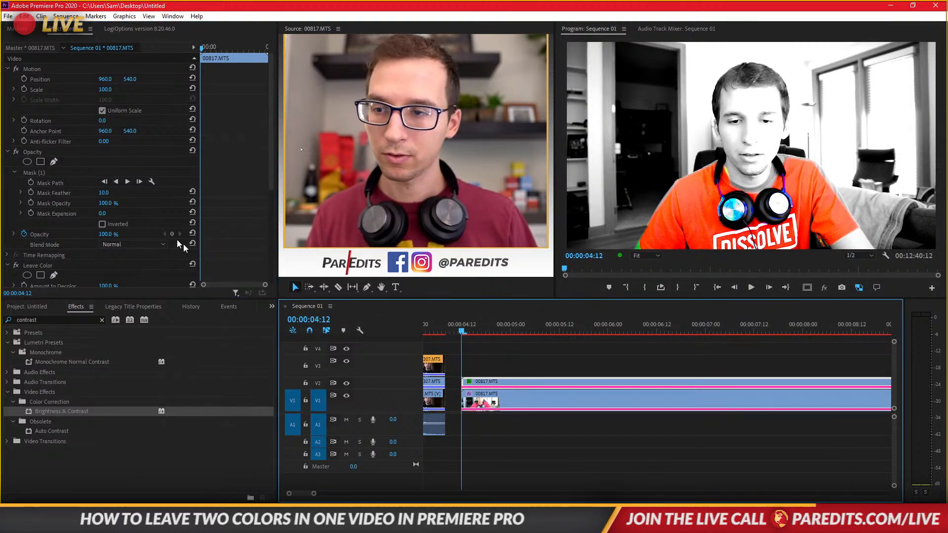
click(39, 172)
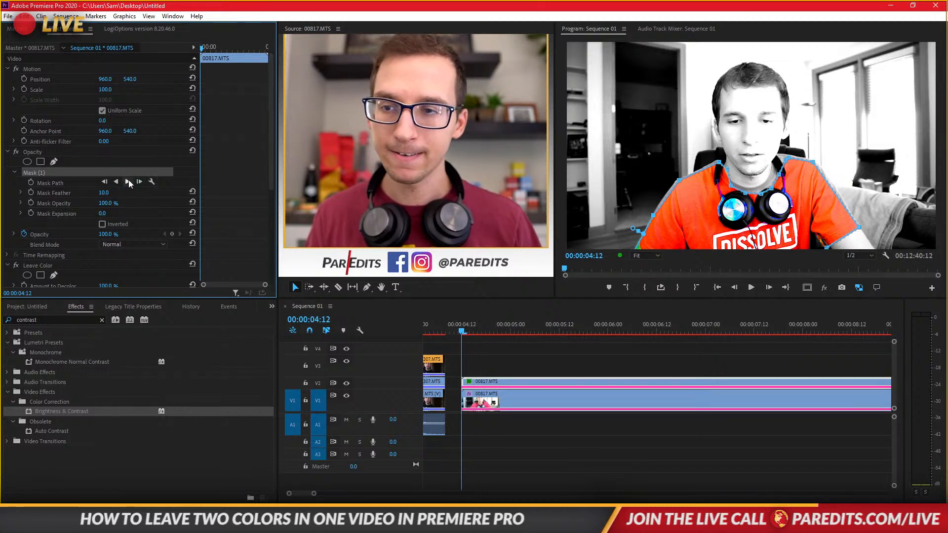
click(150, 182)
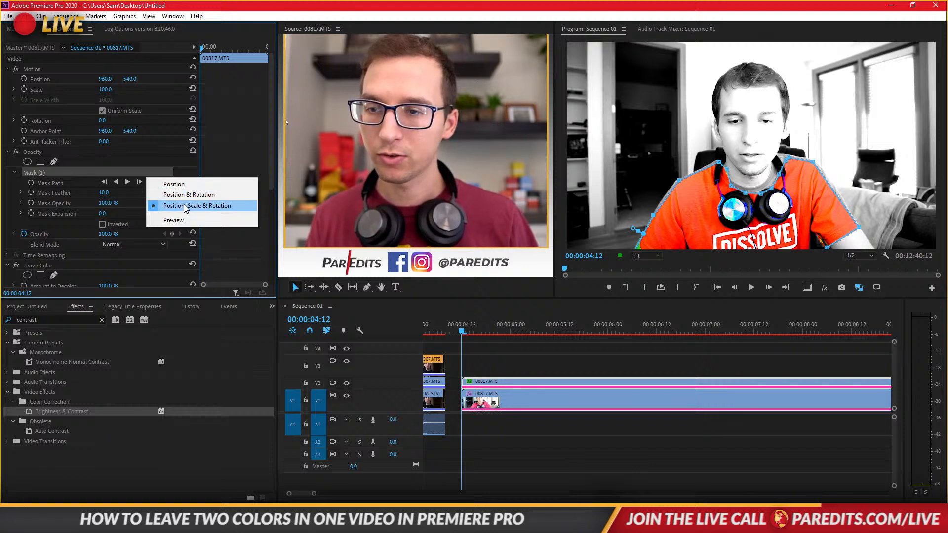
click(186, 206)
click(129, 181)
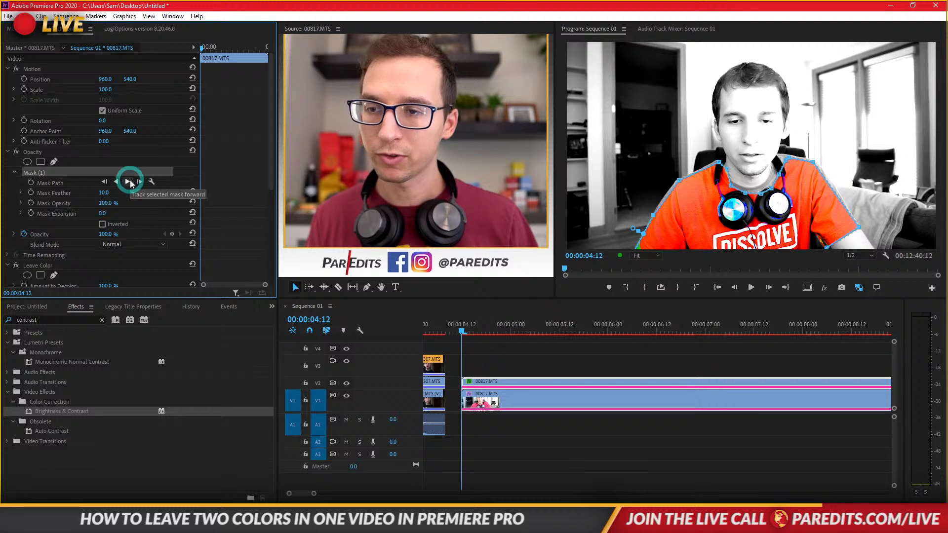
- Reselect the V2 copy of 00817.MTS and retry tracking its shirt mask forward
scroll(143, 272, down, 6)
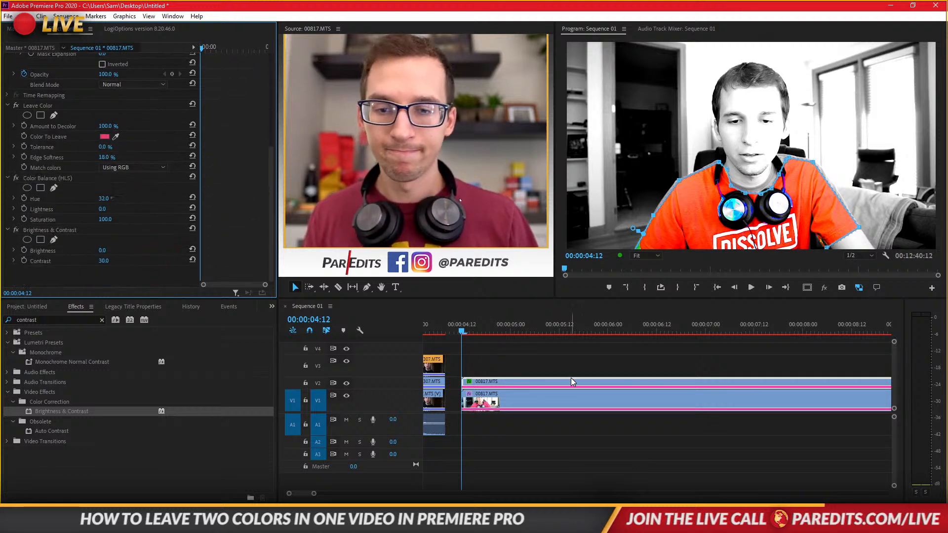
click(540, 398)
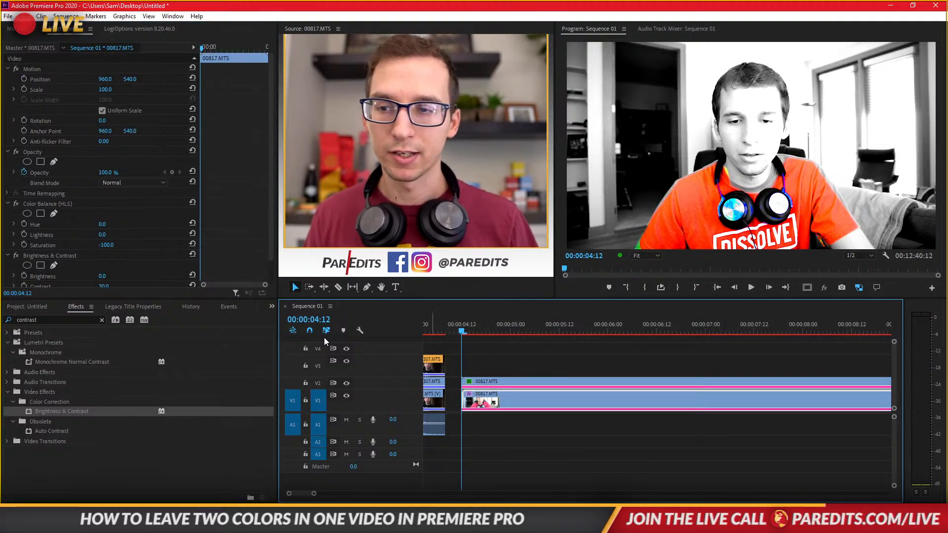
click(486, 383)
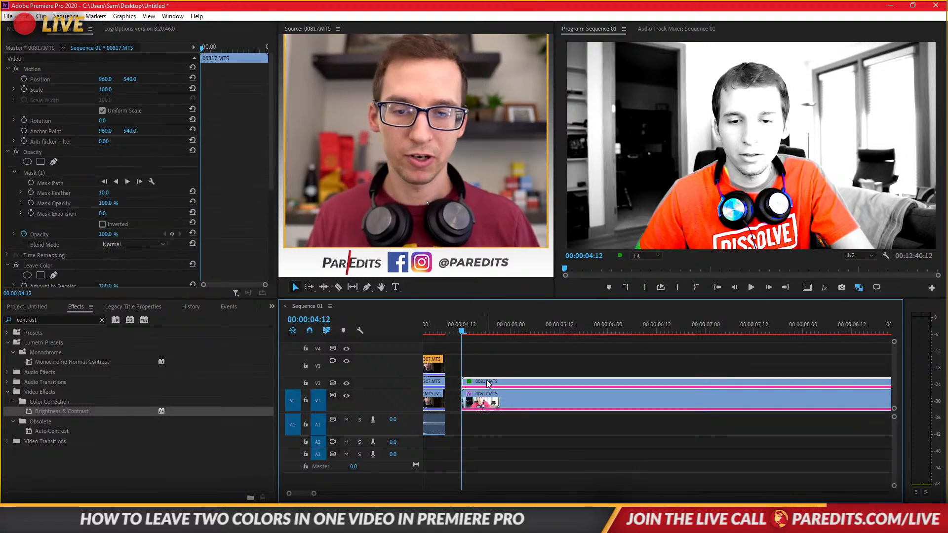
click(127, 182)
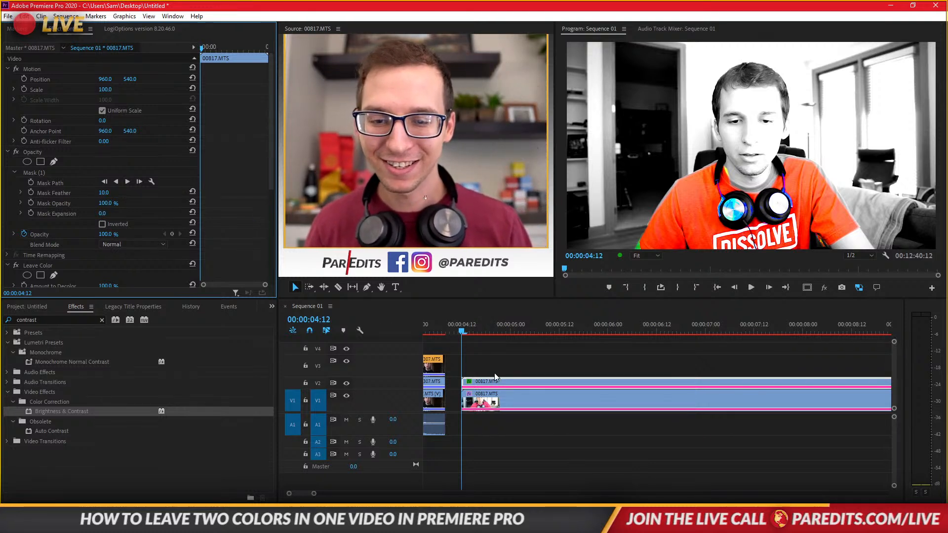
click(506, 362)
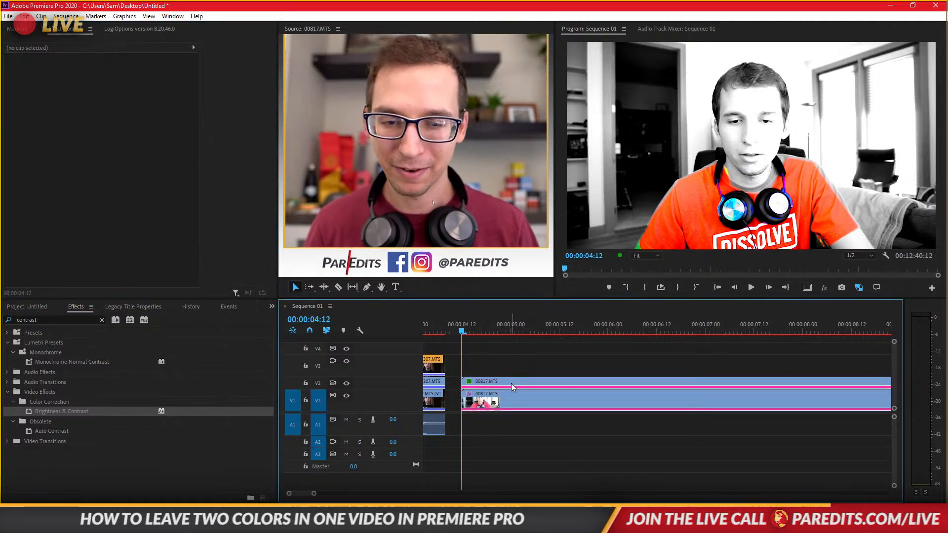
click(511, 383)
click(129, 184)
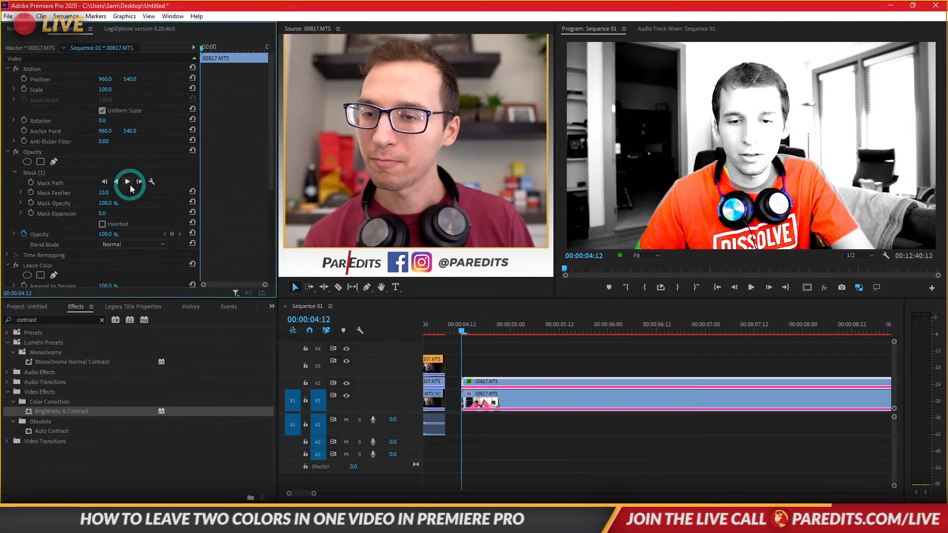
- Duplicate the V2 copy of 00817.MTS onto track V3, starting at 00:00:04:12
click(576, 363)
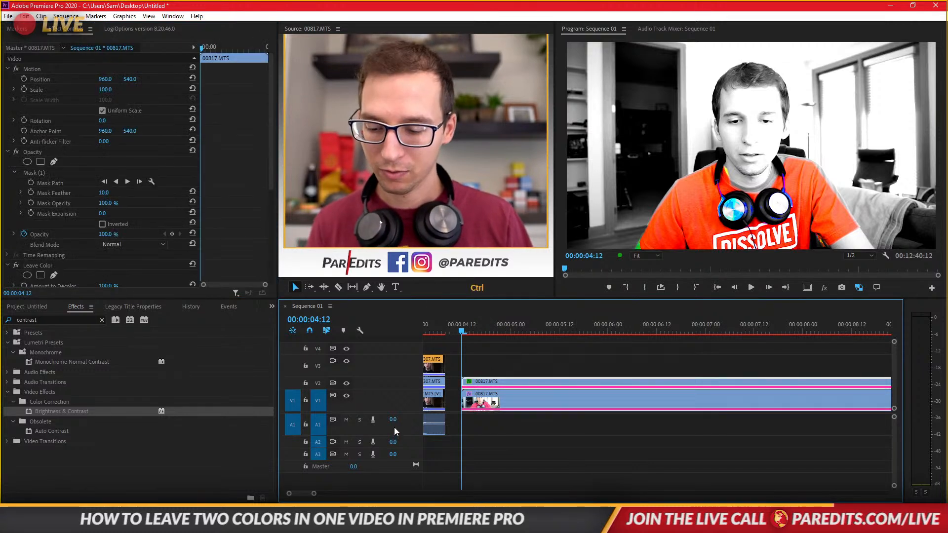
key(ctrl+b)
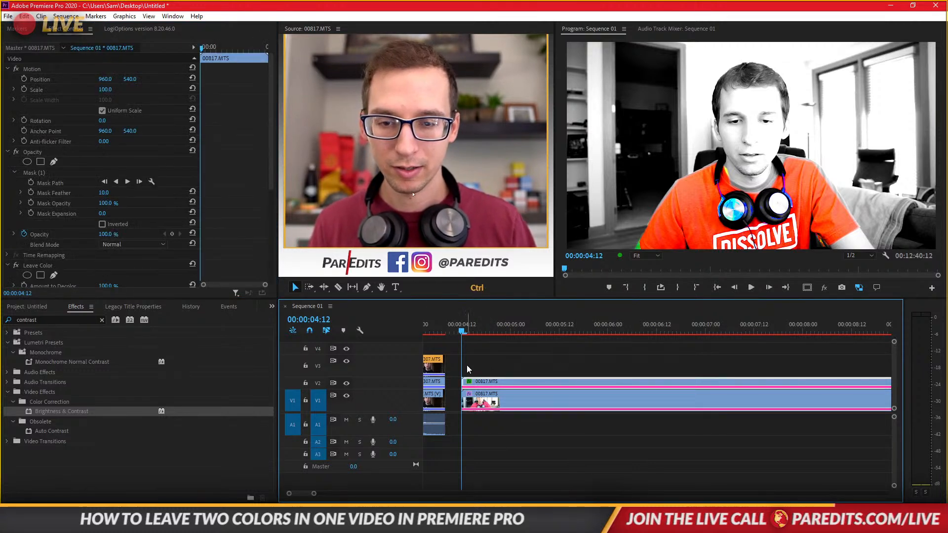
key(ctrl+z)
scroll(477, 367, up, 4)
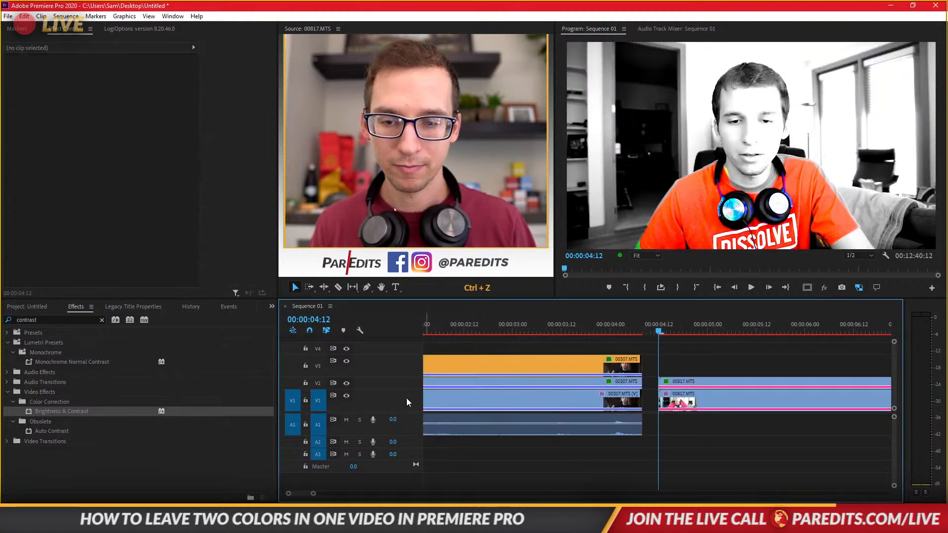
click(321, 403)
key(ctrl+v)
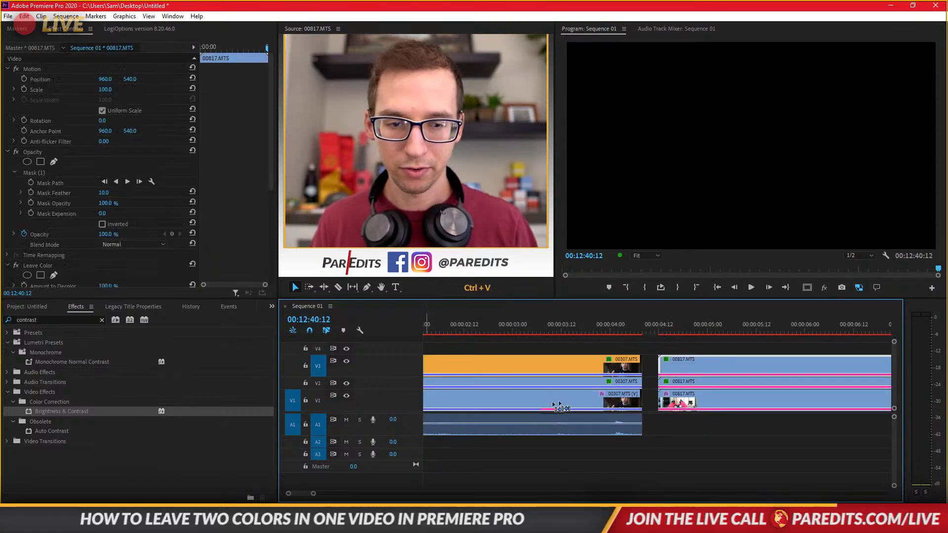
- Bring the start of the three stacked 00817.MTS clips into close view in the timeline
scroll(570, 425, up, 4)
scroll(570, 427, up, 6)
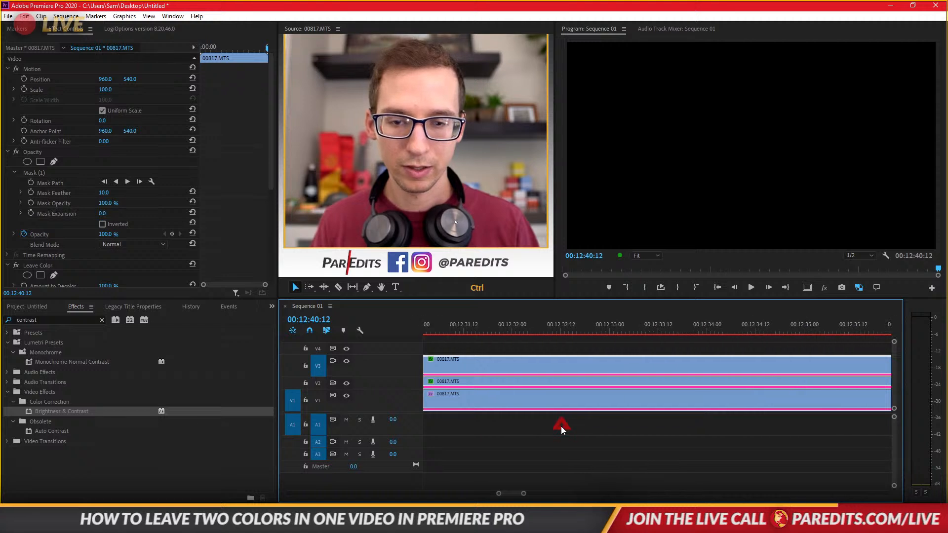
scroll(555, 431, up, 2)
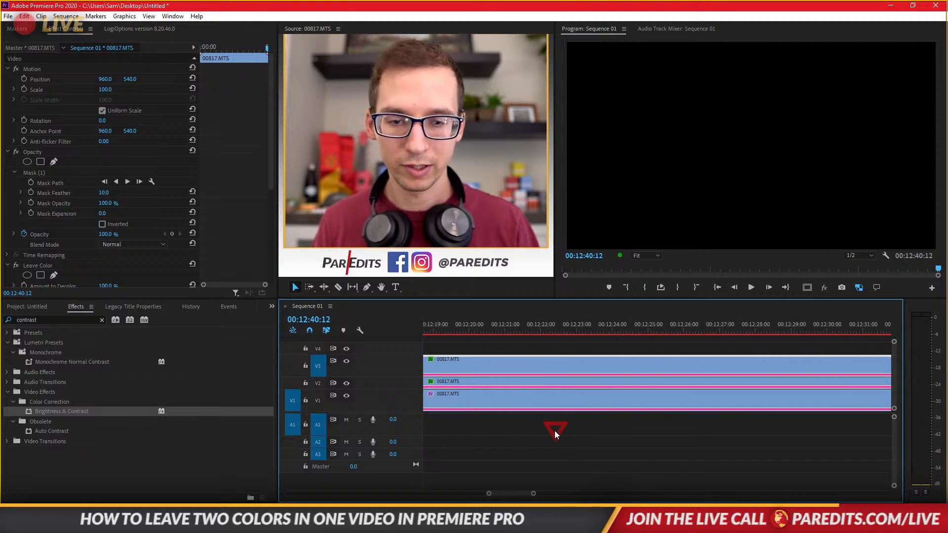
scroll(553, 430, down, 5)
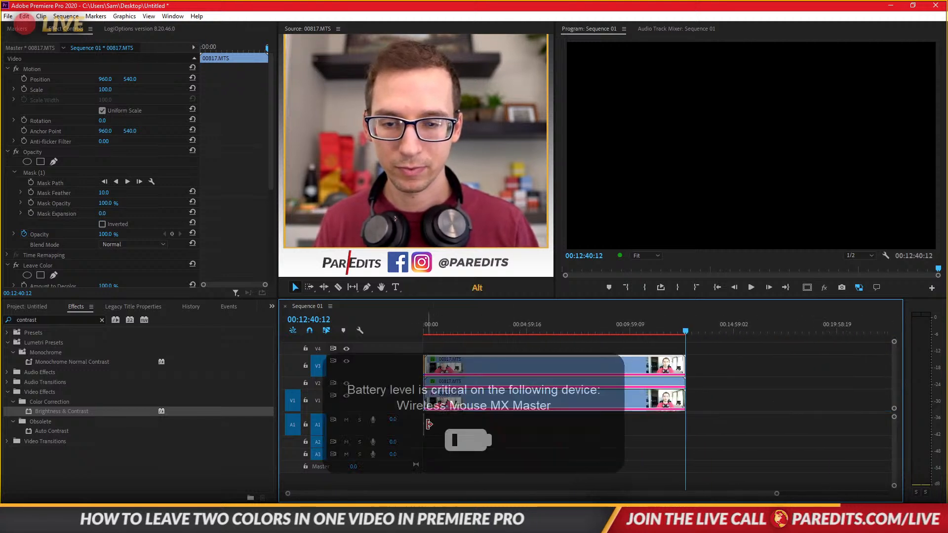
scroll(427, 426, up, 4)
scroll(427, 428, up, 4)
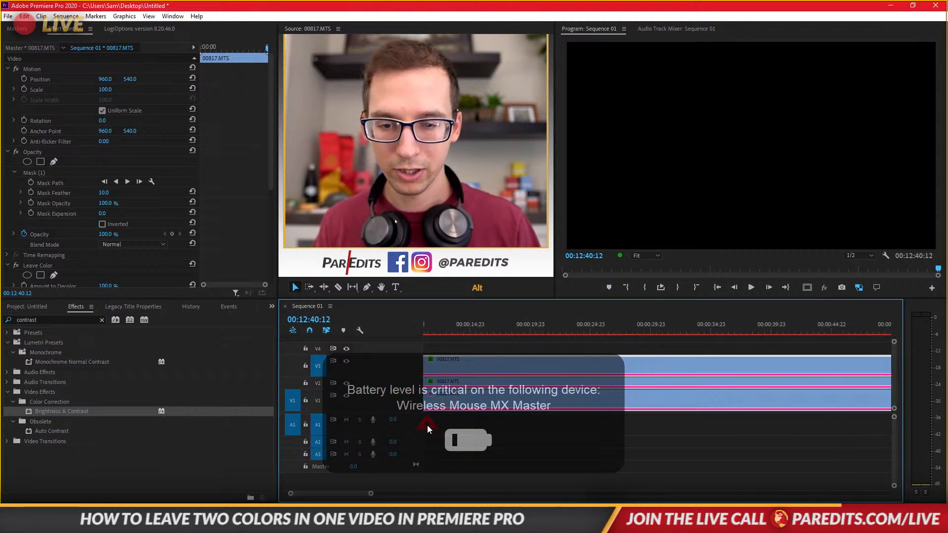
scroll(454, 428, up, 3)
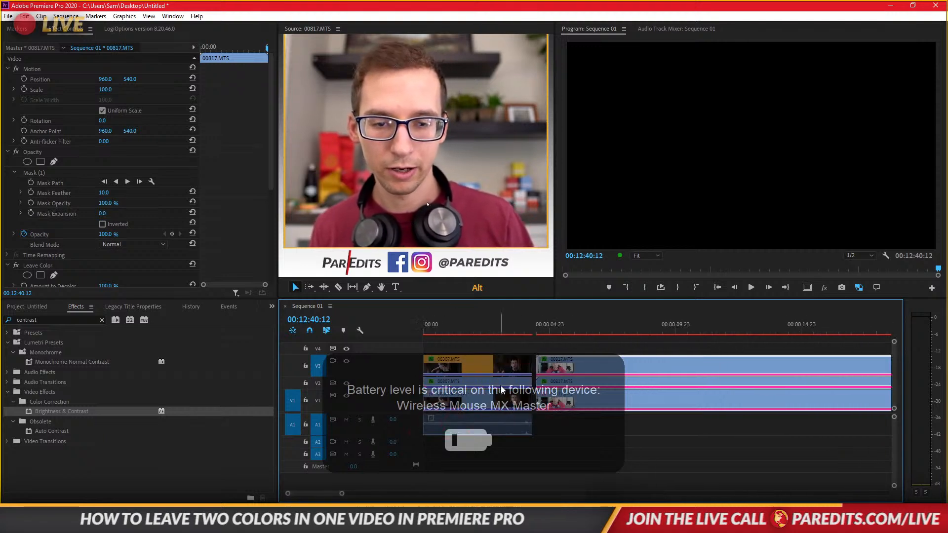
scroll(543, 377, up, 1)
scroll(523, 373, up, 2)
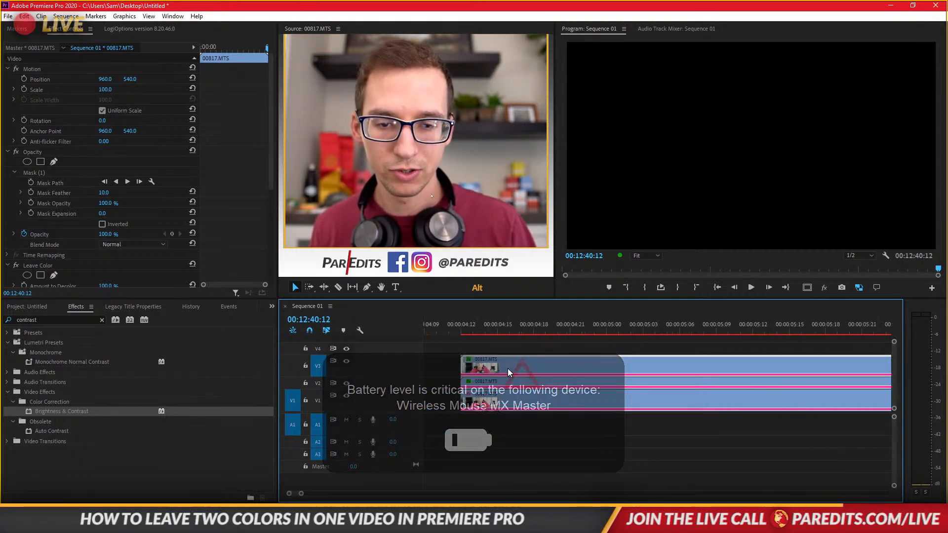
- Delete the V2 copy of 00817.MTS, with the playhead placed at 00:00:04:13
click(472, 330)
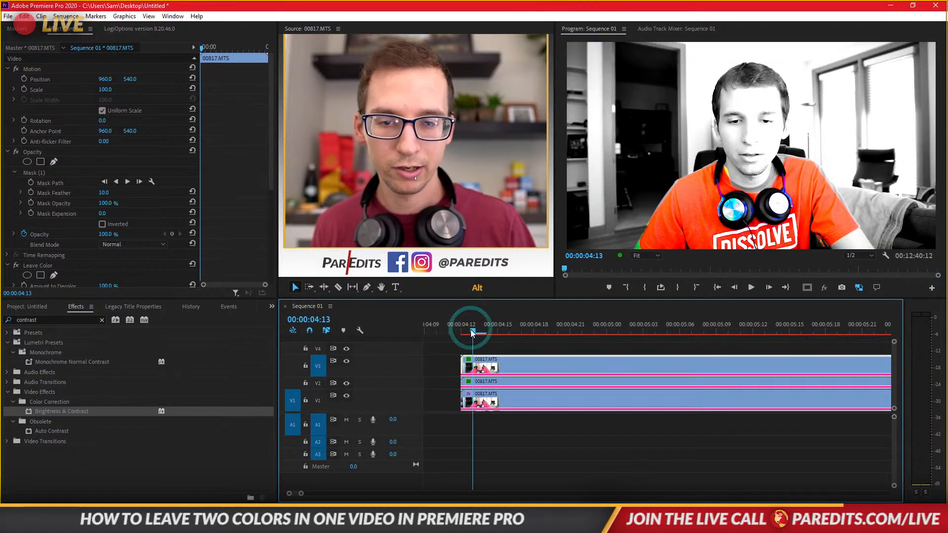
click(496, 381)
key(Delete)
- Try to track the V3 clip's shirt mask forward from 00:00:04:13, and stop the tracking
click(491, 364)
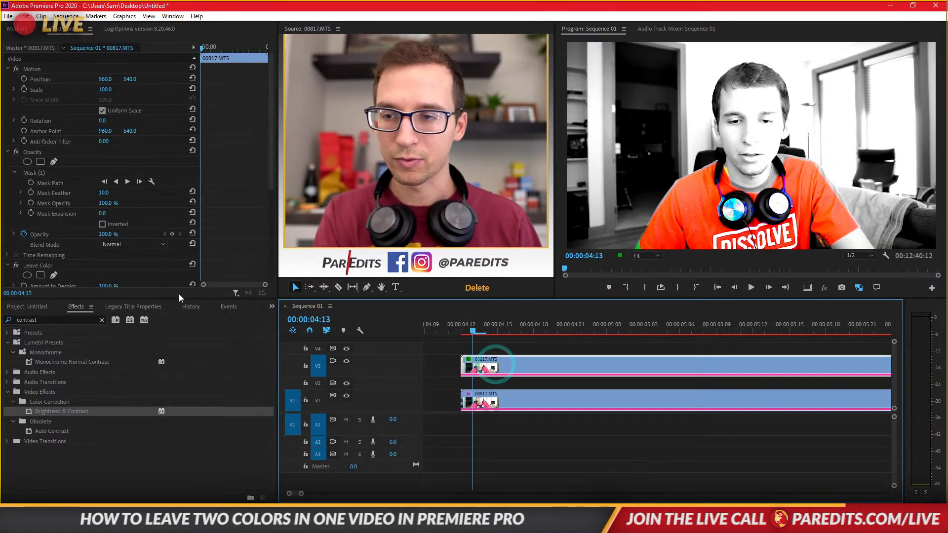
click(127, 182)
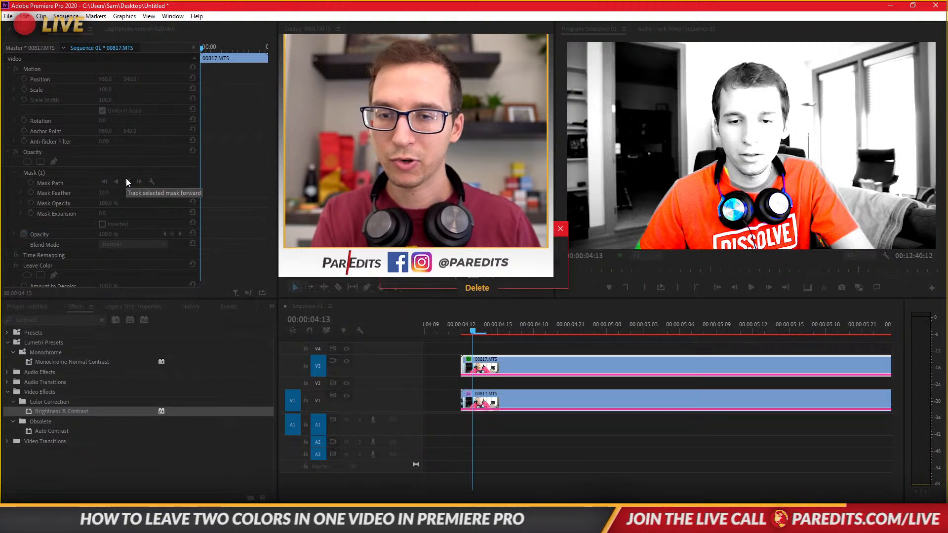
drag(446, 229, 336, 320)
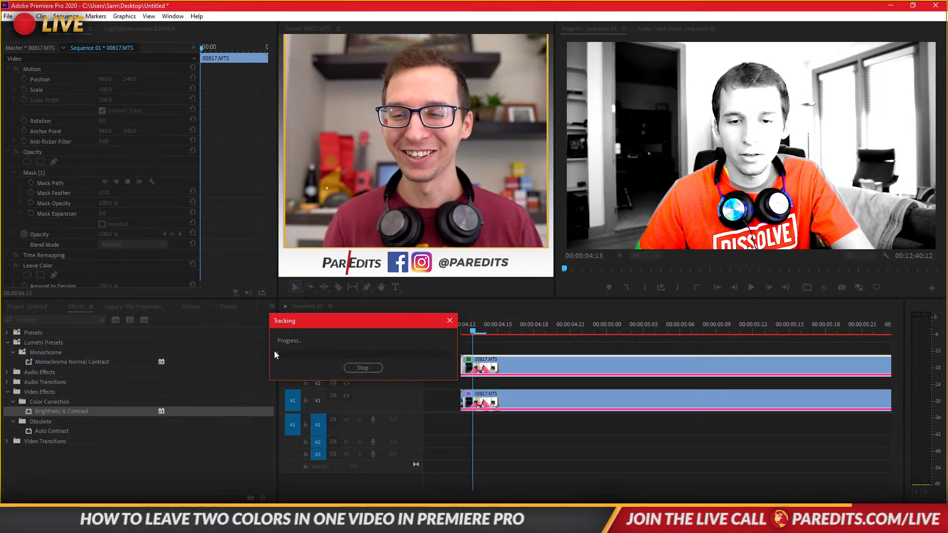
click(356, 369)
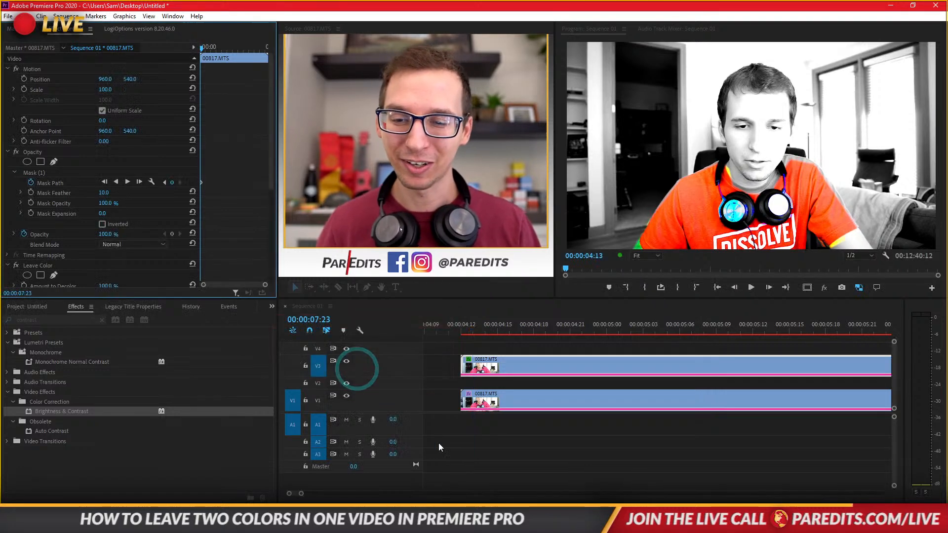
- Split the V1 and V3 clips of 00817.MTS at 00:00:07:23 and again at 00:00:08:02
key(c)
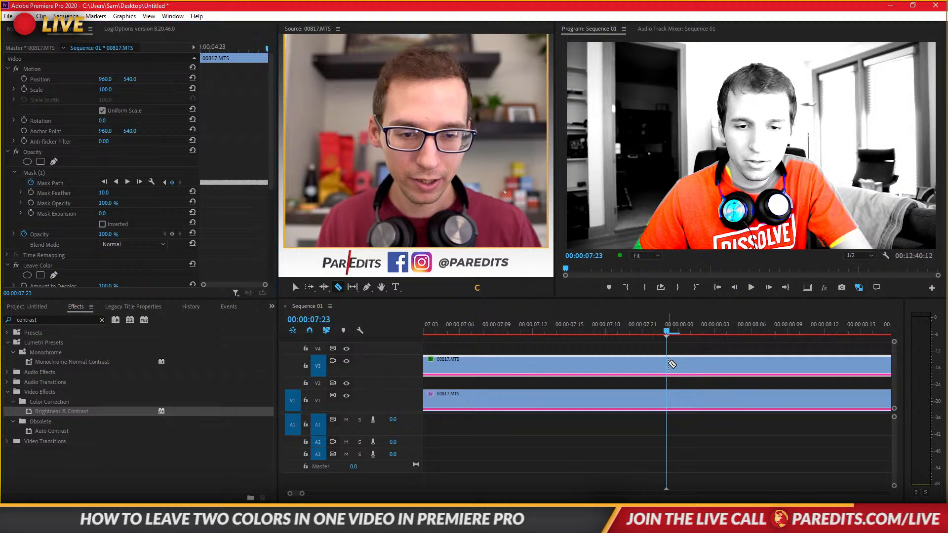
click(668, 364)
click(668, 398)
click(703, 364)
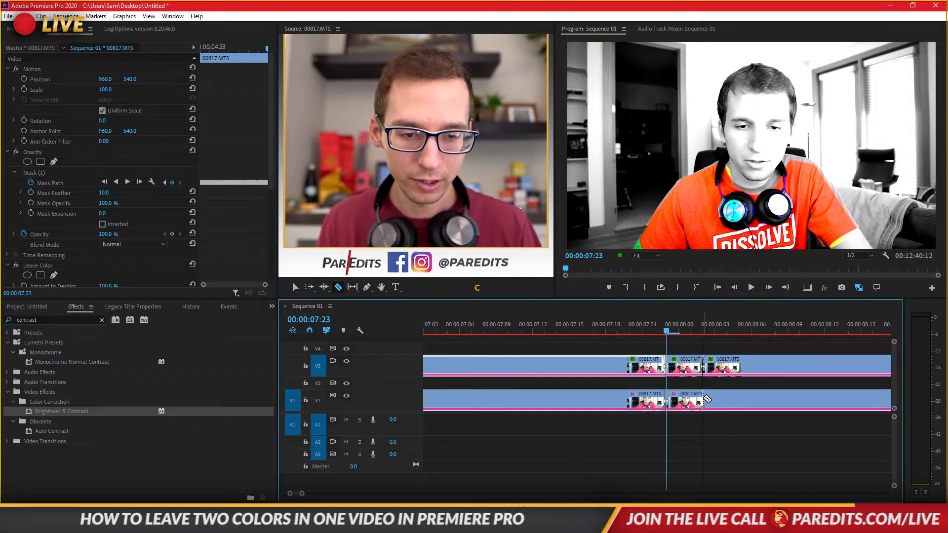
click(704, 397)
- Delete the V1 and V3 clip pieces before 00:00:07:23 and after 00:00:08:02, keeping only the short middle section
key(v)
click(719, 370)
key(Delete)
click(720, 395)
key(Delete)
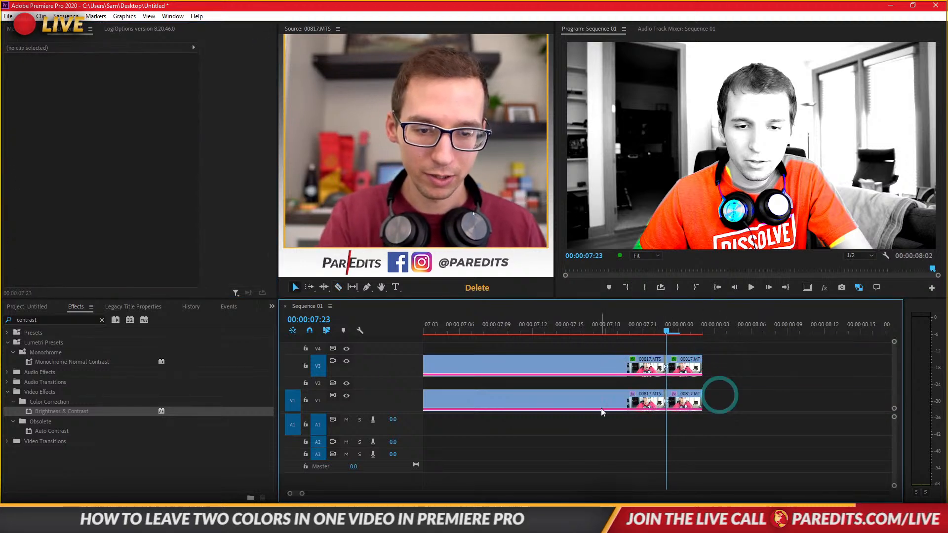
click(601, 409)
key(Delete)
click(626, 370)
key(Delete)
- Extend the ends of both remaining 00817.MTS clips together to 00:00:09:04
scroll(644, 404, down, 2)
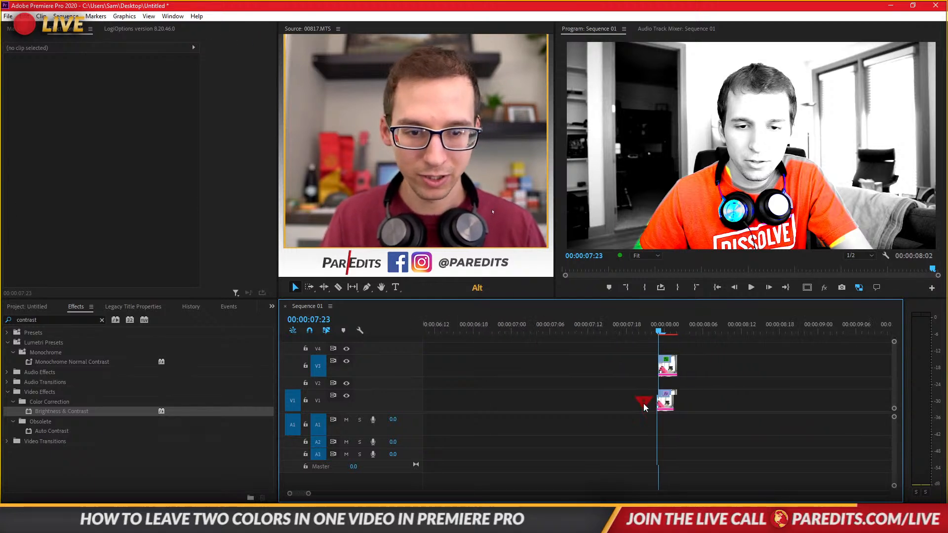
scroll(644, 404, down, 1)
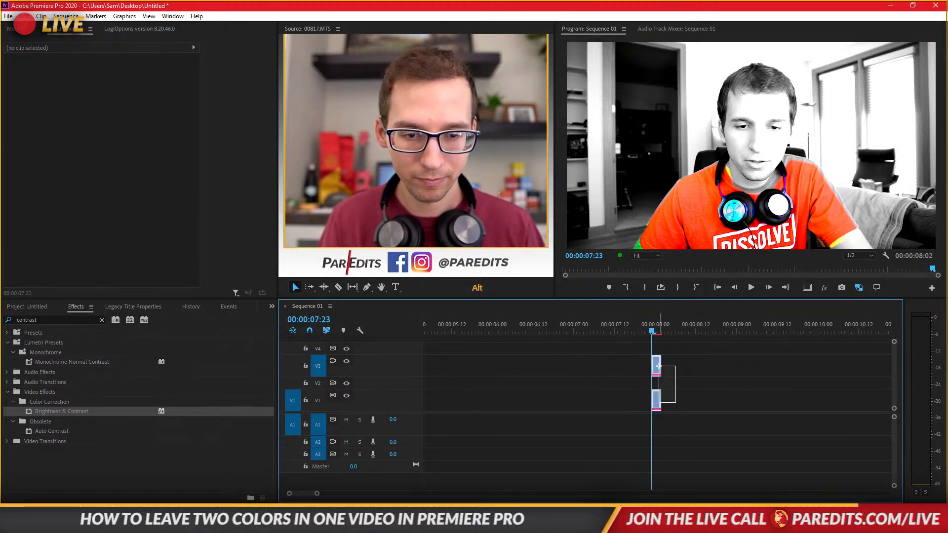
drag(658, 366, 658, 366)
drag(662, 367, 734, 365)
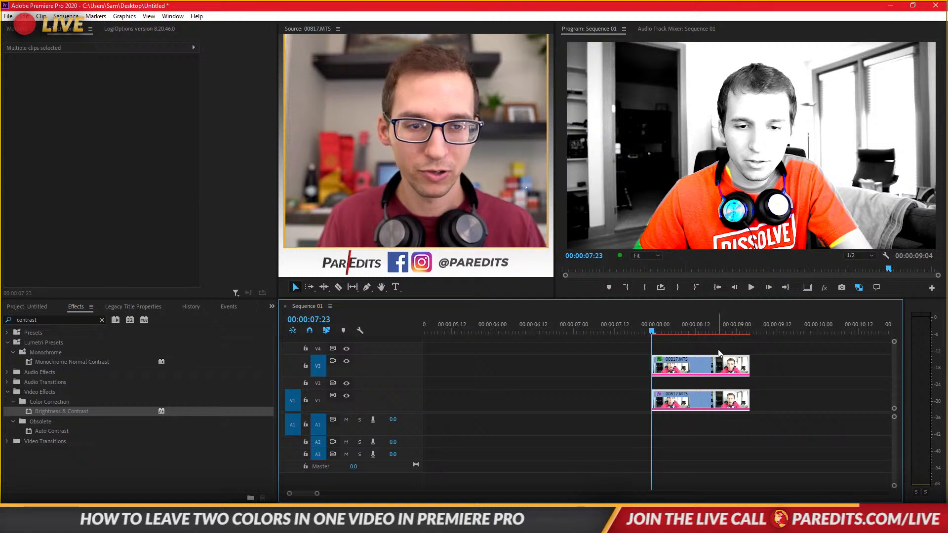
- At 00:00:08:16, shift the V3 clip's Mask (1) slightly over the orange shirt and track it forward to the clip's end
click(709, 331)
click(690, 364)
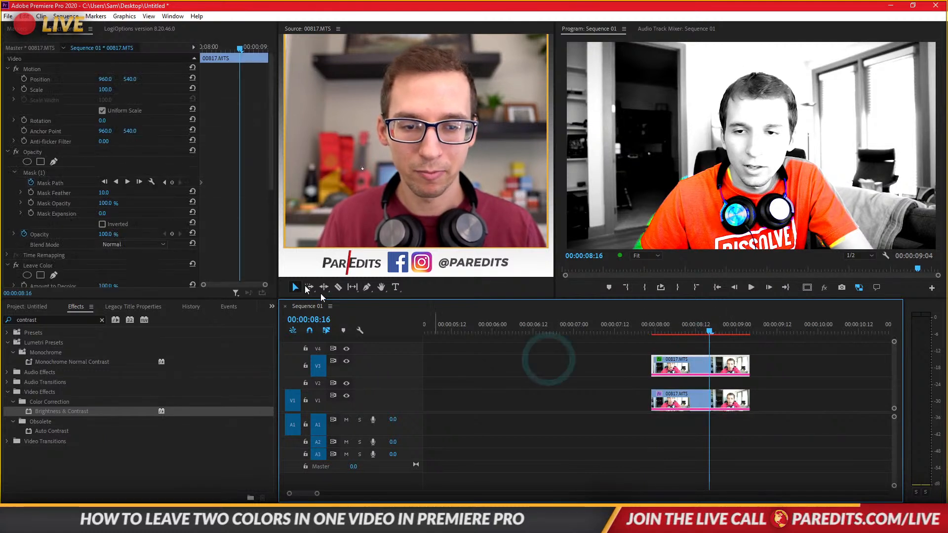
click(38, 172)
click(707, 211)
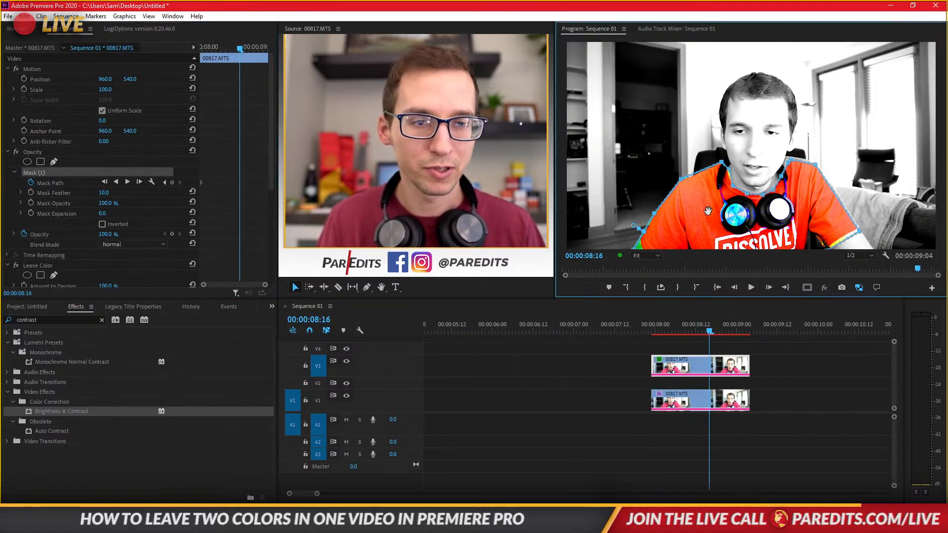
drag(708, 211, 709, 211)
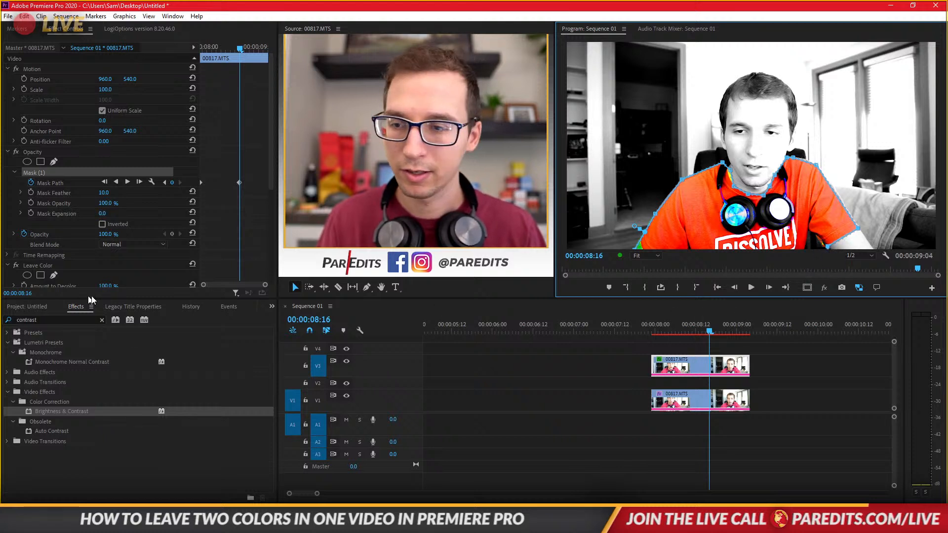
click(129, 183)
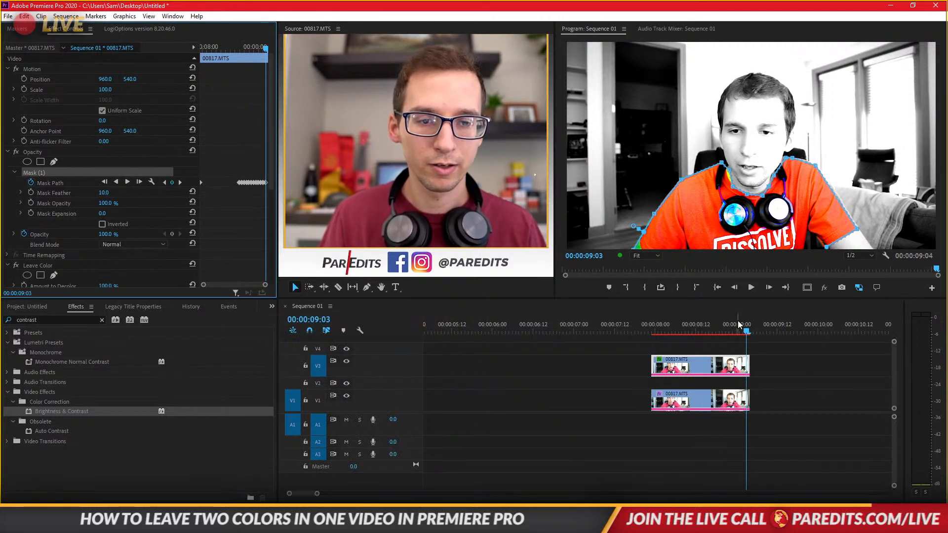
- Track Mask (1) backward from 00:00:08:17 to the clip's start, play the result and return to 00:00:07:23
drag(737, 321, 712, 324)
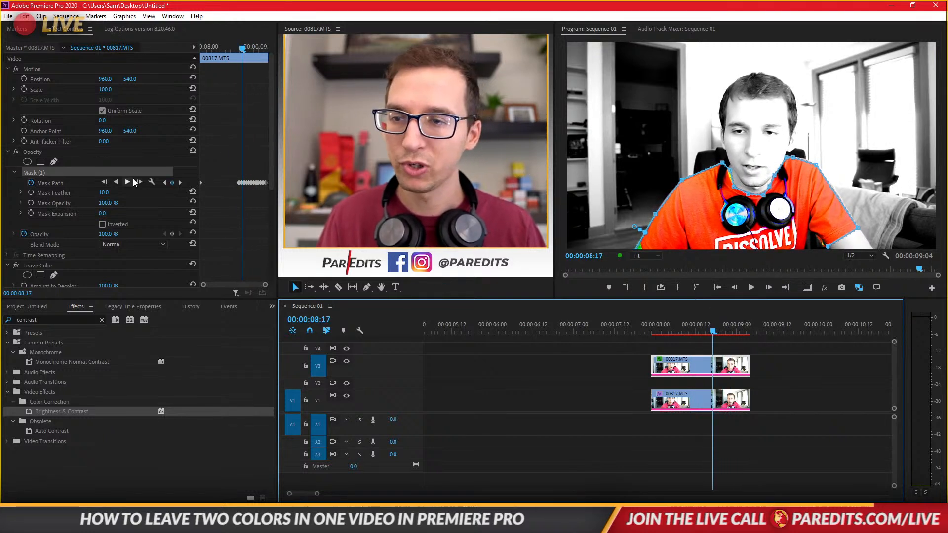
click(115, 182)
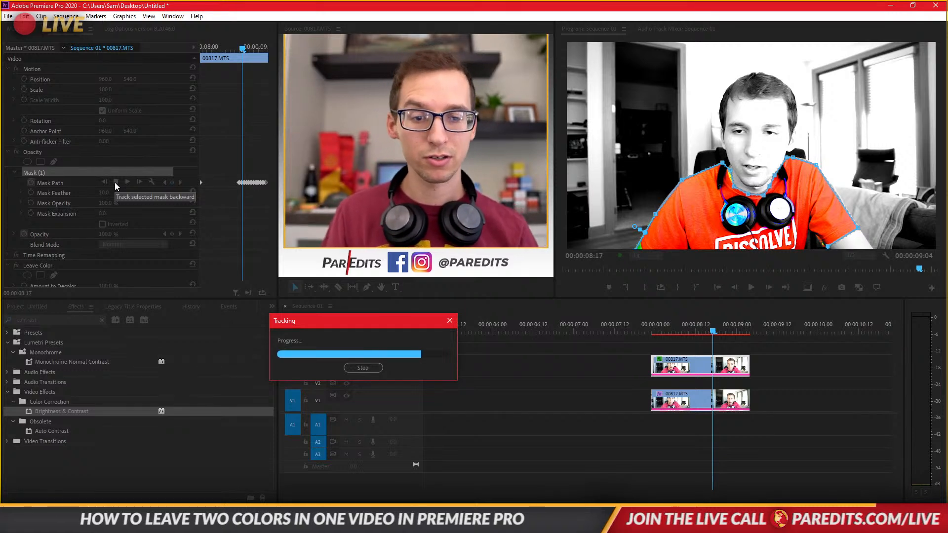
key(space)
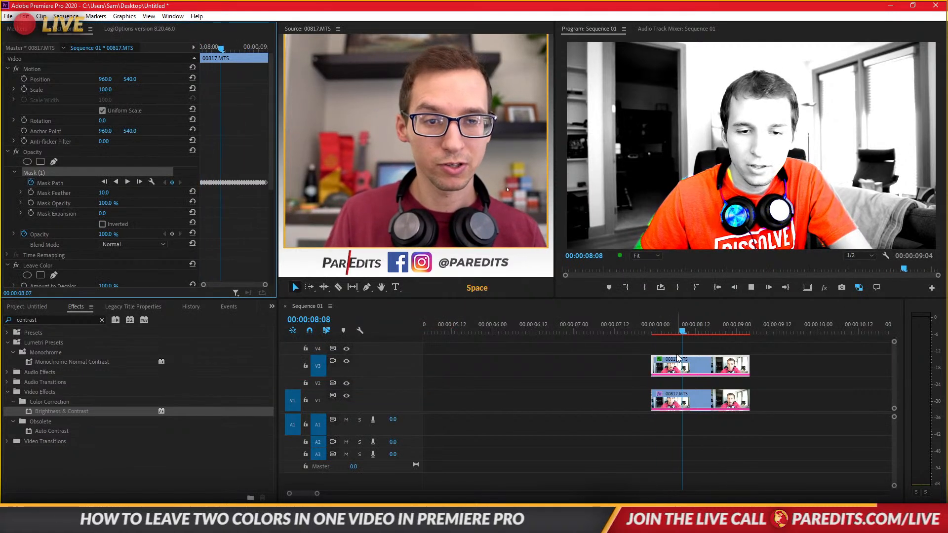
click(653, 329)
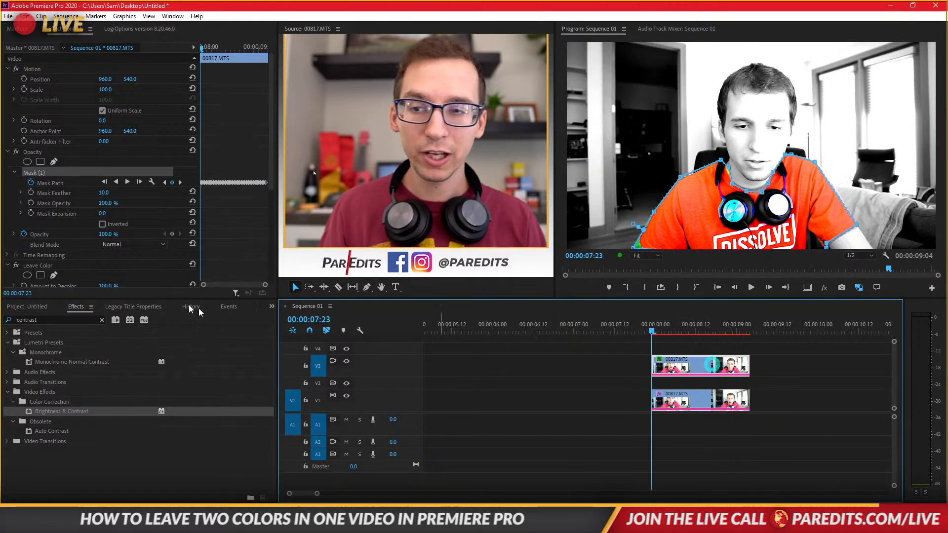
- Set the shirt mask's feather to 37, contract its expansion to a negative value, and play the clips to check the edge
drag(105, 196, 94, 213)
click(612, 399)
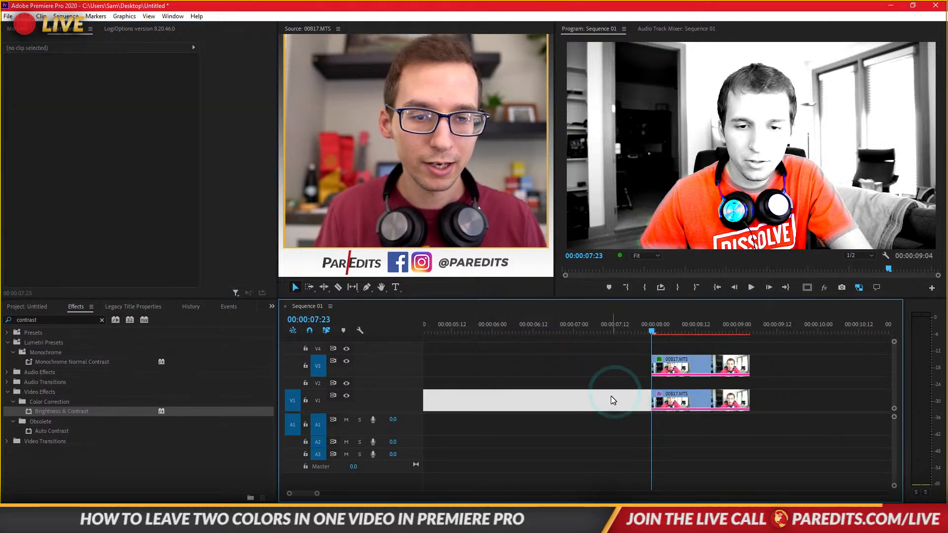
key(space)
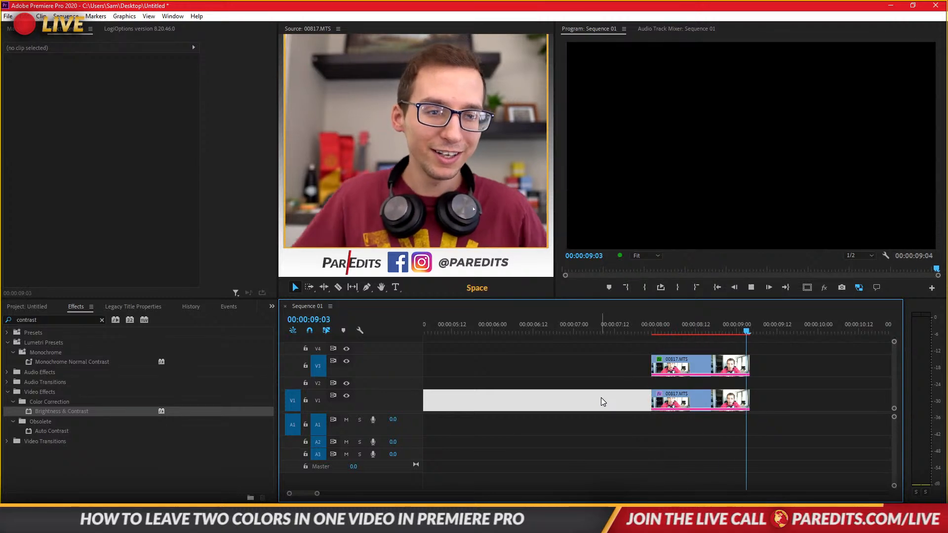
click(659, 327)
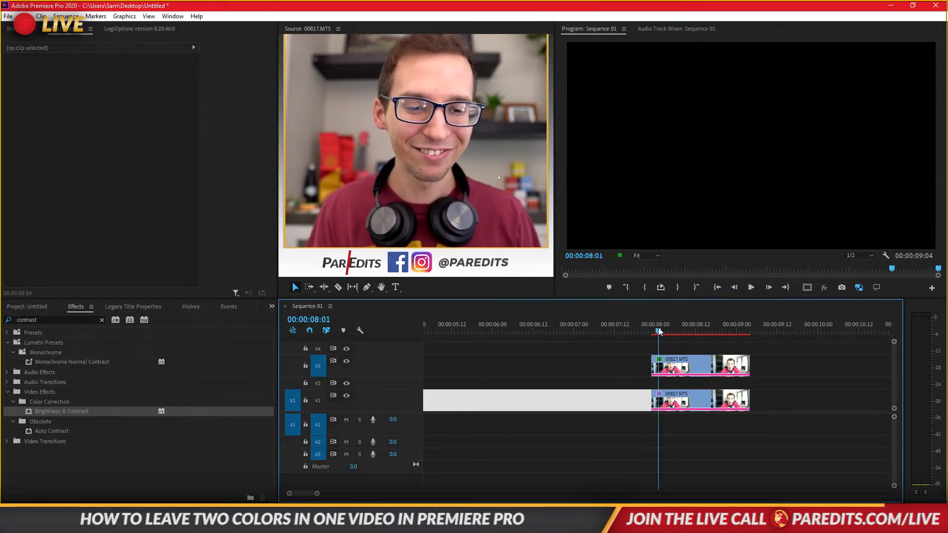
- Set the V3 clip's shirt mask expansion to 3.0, with the playhead at 00:00:08:01
click(681, 364)
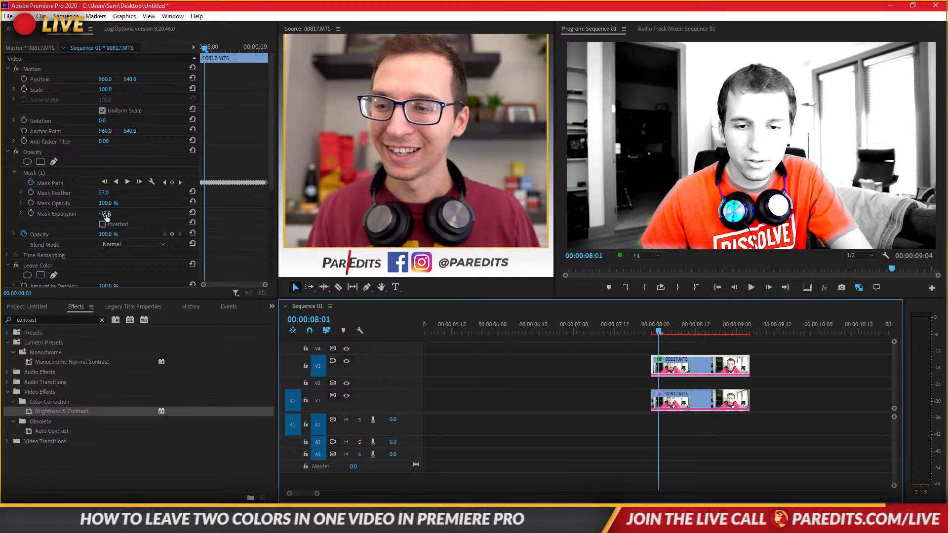
mouse_move(106, 216)
mouse_down()
mouse_move(92, 216)
mouse_move(117, 214)
mouse_up()
click(825, 406)
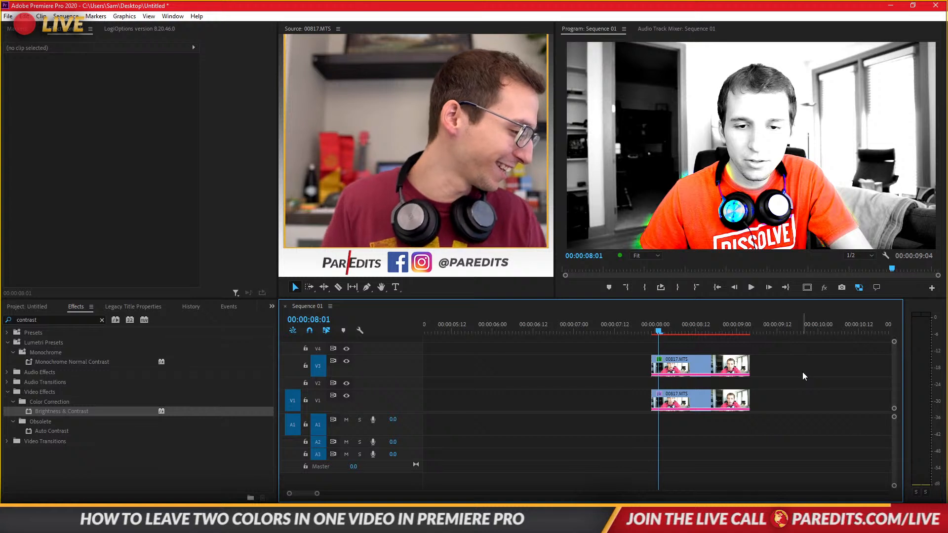
- Set the V3 clip's Color Balance (HLS) hue to 5x269.0° to turn the shirt blue-violet
click(726, 367)
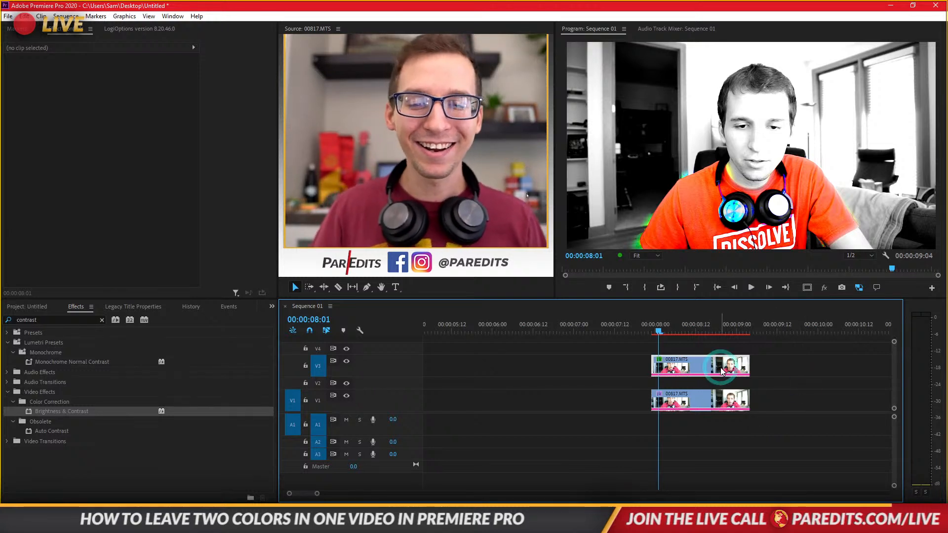
scroll(215, 251, down, 5)
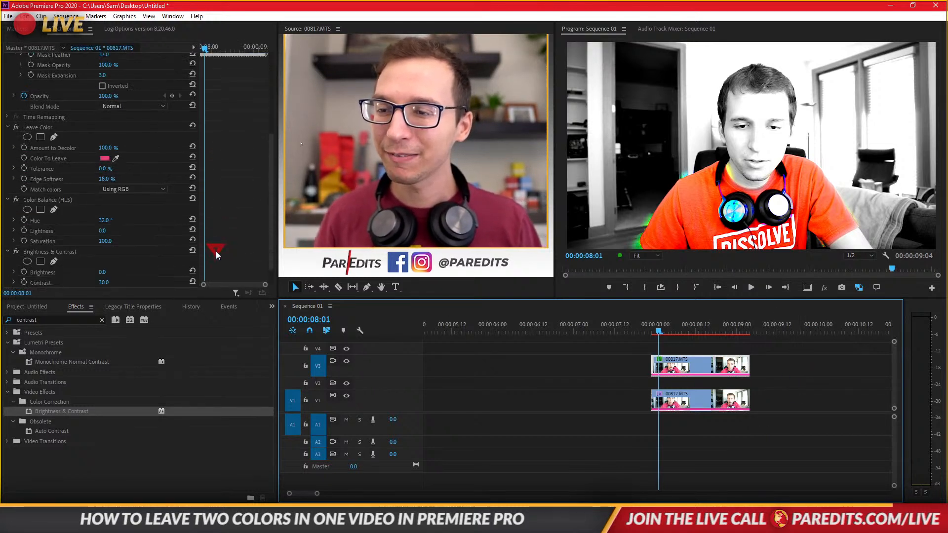
drag(102, 199, 199, 211)
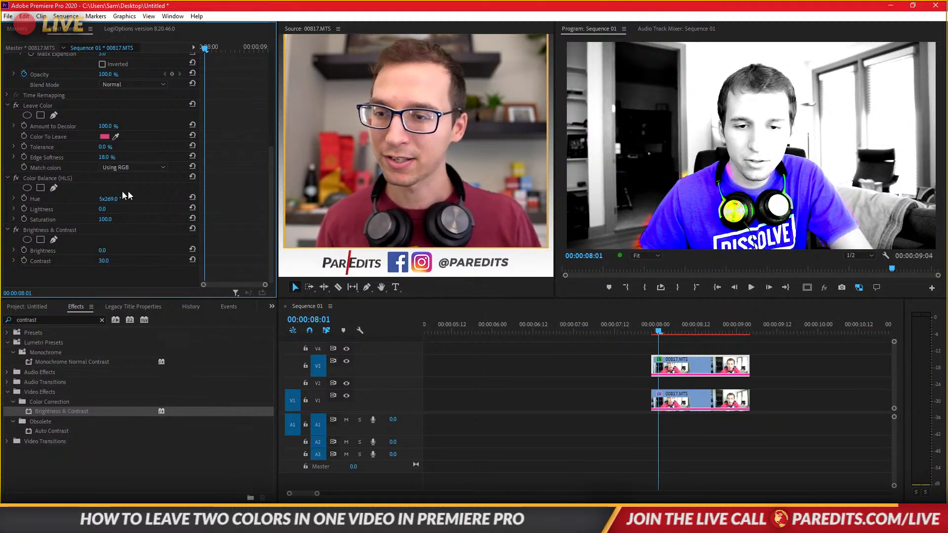
- Draw a second Opacity mask on the V3 clip with the Pen tool, closing it around the yellow headphone ear cup
scroll(167, 212, up, 5)
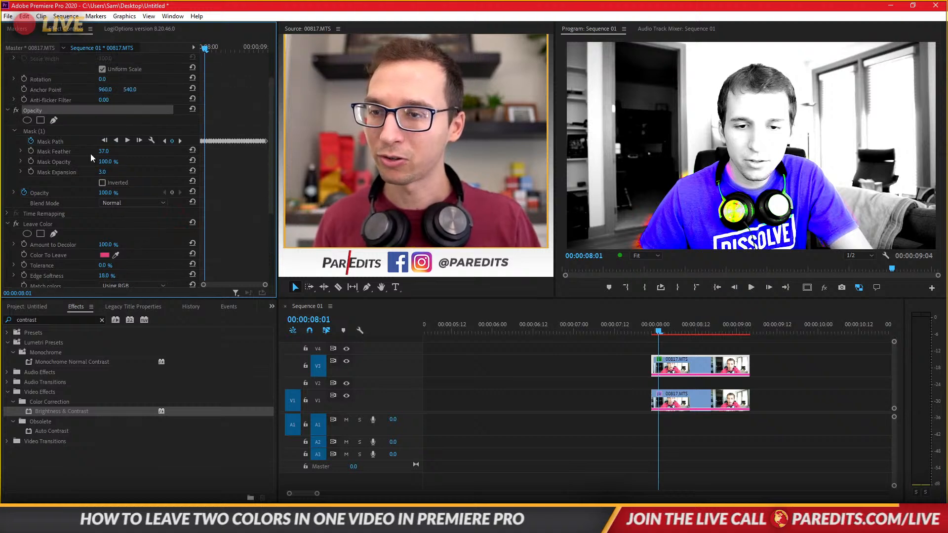
click(53, 120)
click(746, 203)
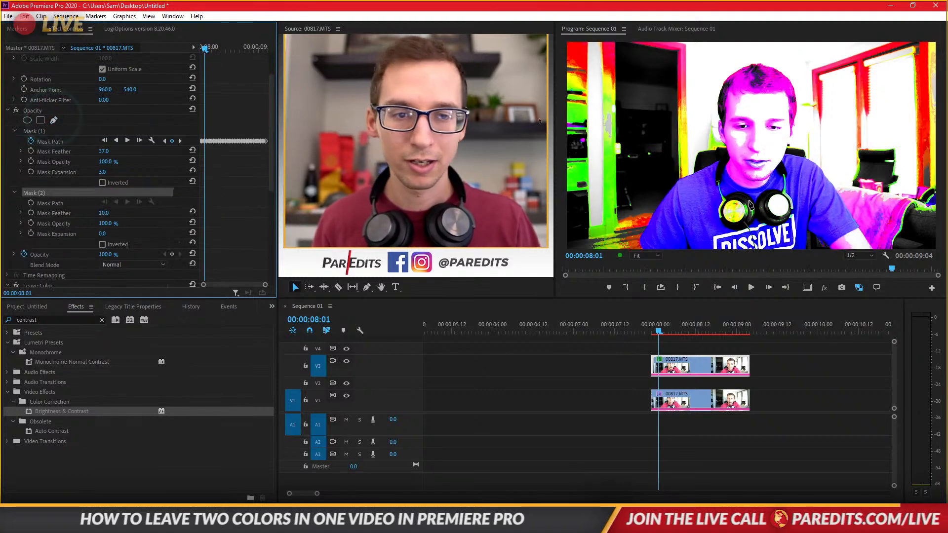
click(731, 201)
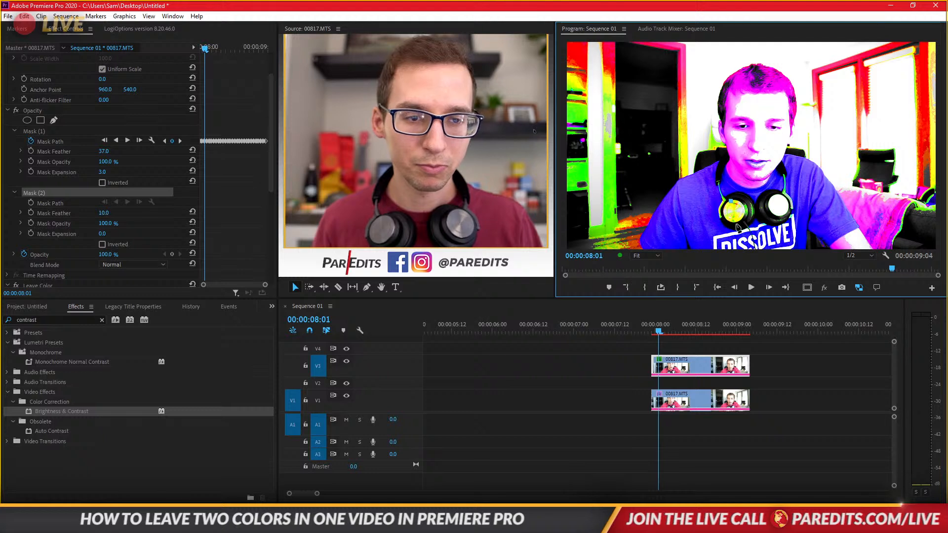
drag(737, 220, 761, 232)
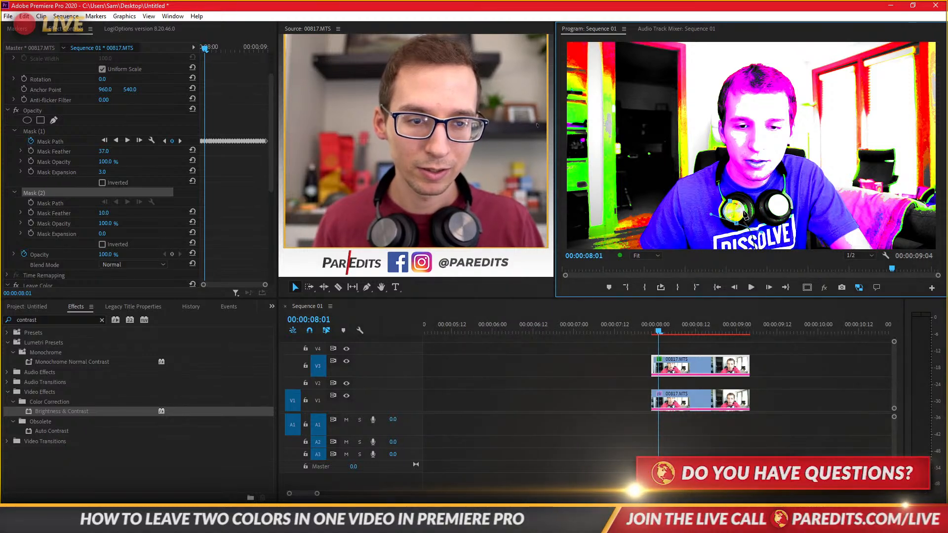
key(ctrl+z)
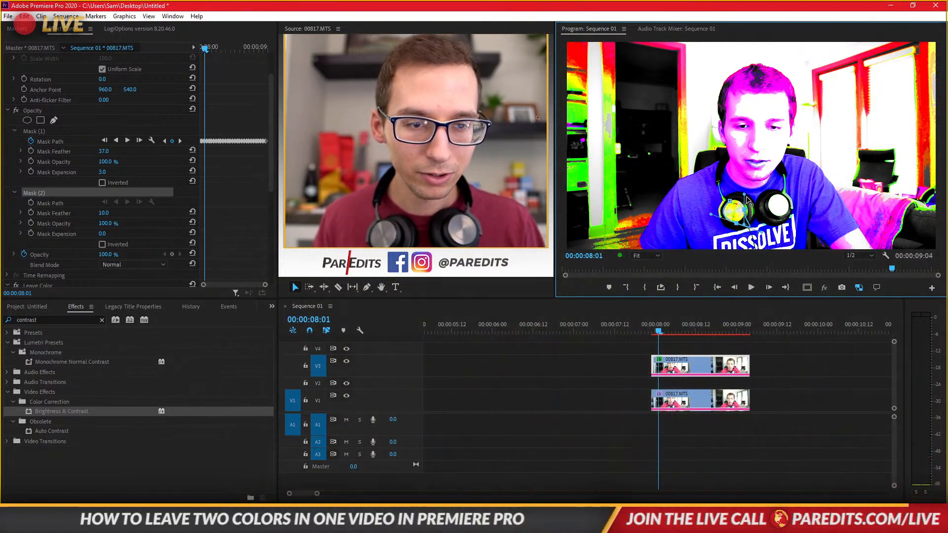
click(746, 215)
drag(746, 210, 740, 202)
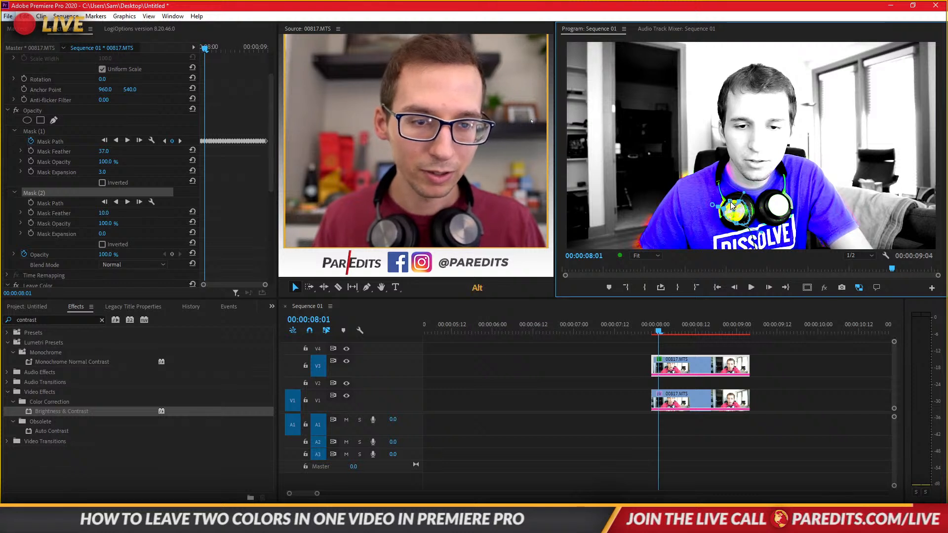
- Reshape the points of Mask (2) so its outline follows the round edge of the yellow ear cup
alt+click(730, 202)
key(Delete)
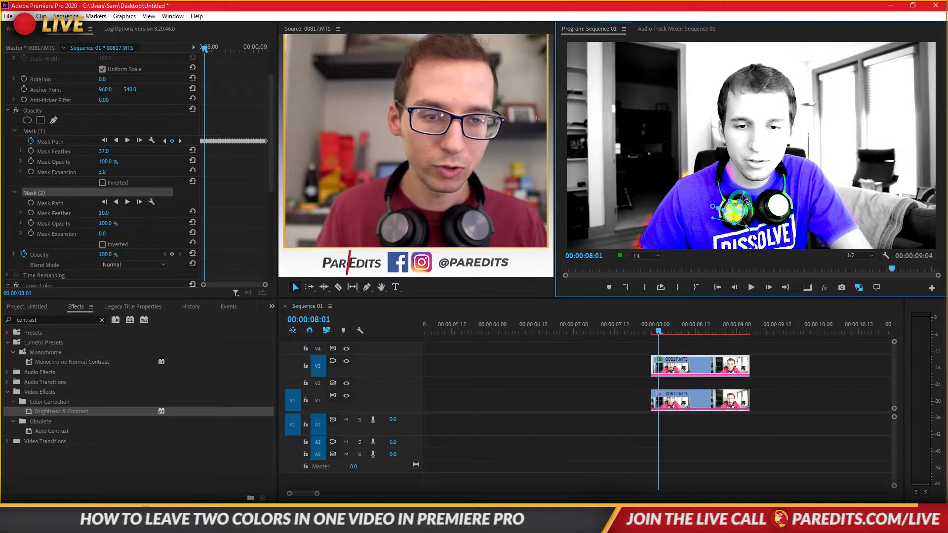
drag(745, 193, 750, 204)
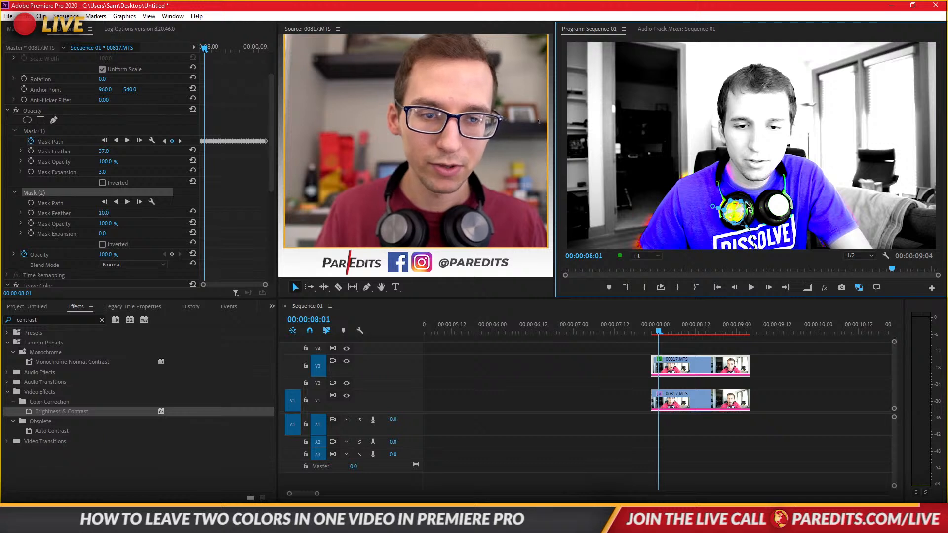
- Try inverting Mask (2) in the V3 clip's Opacity effect, and switch the inversion back off
click(52, 192)
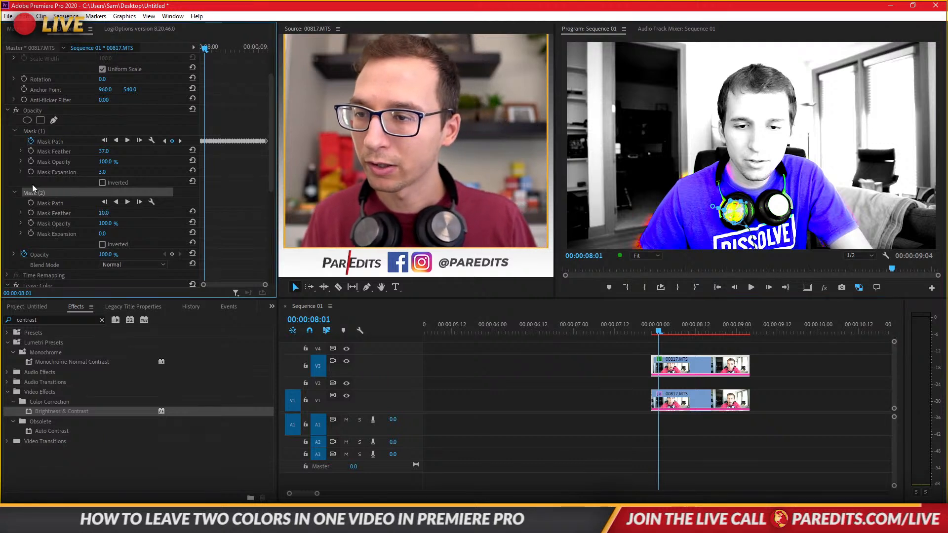
click(102, 245)
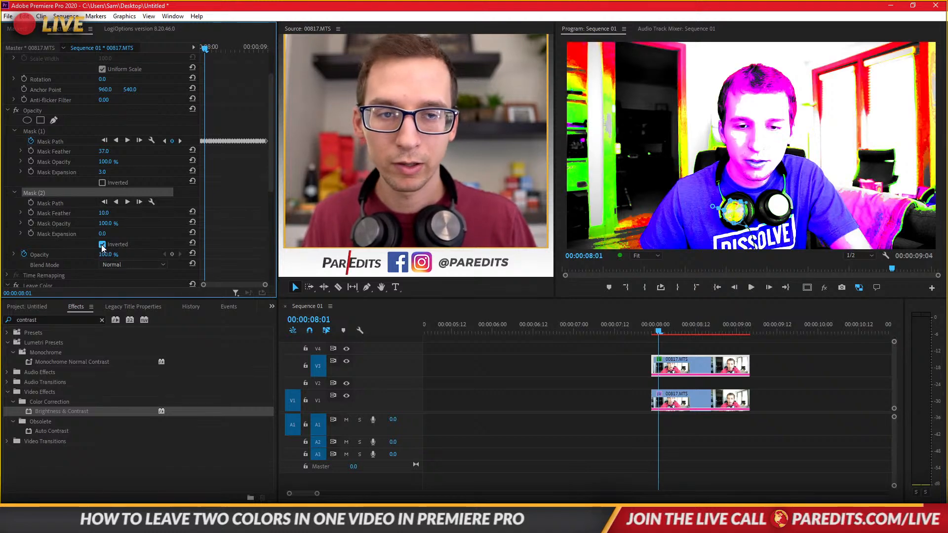
click(102, 244)
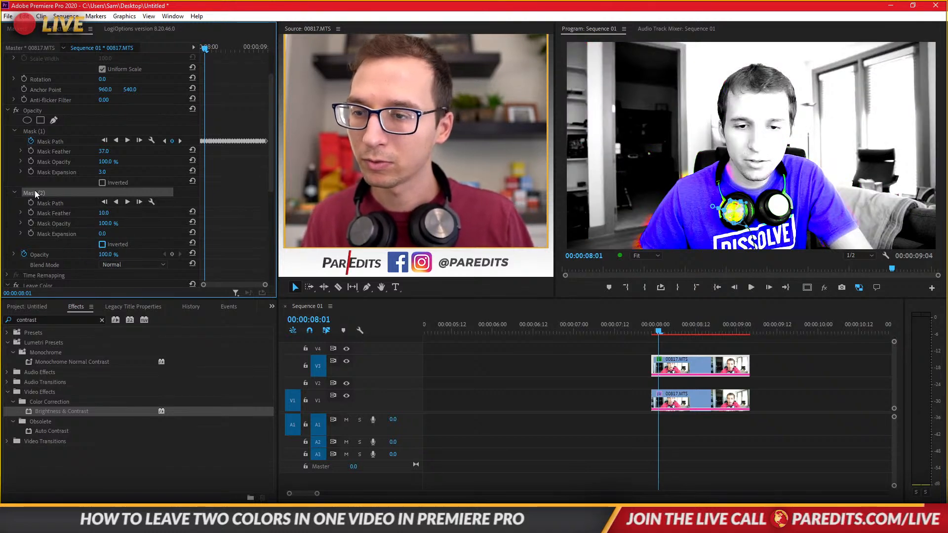
- Cut Mask (2), the ear cup mask, from the V3 clip's Opacity effect while keeping the shirt mask
click(34, 130)
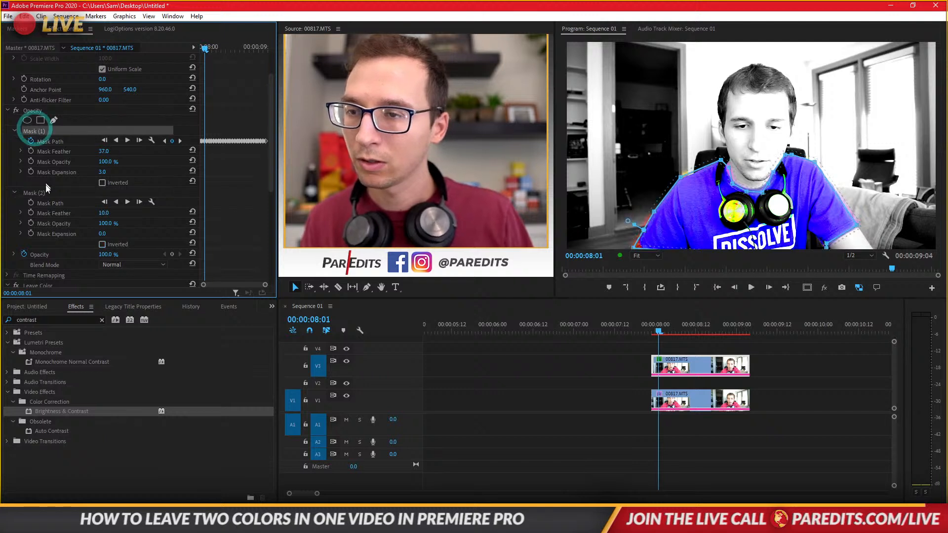
click(35, 194)
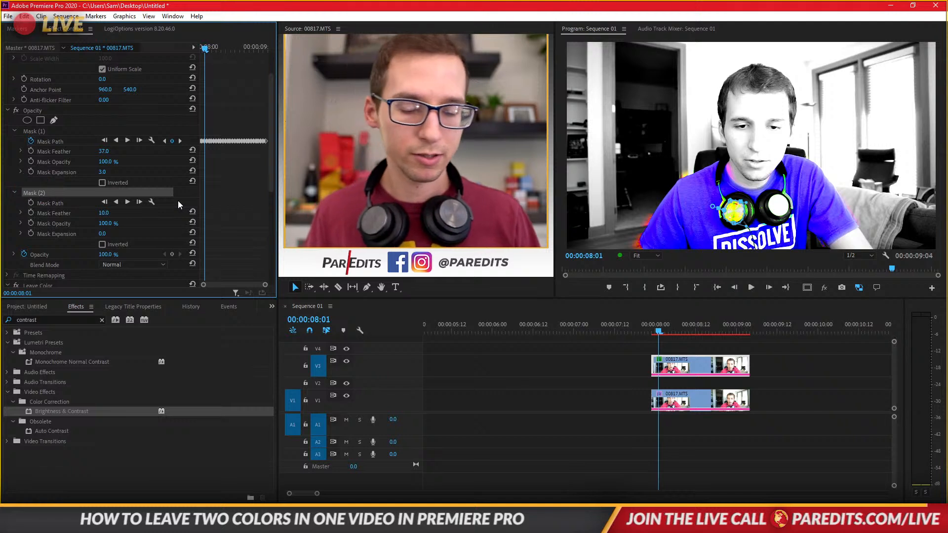
key(ctrl)
key(ctrl+x)
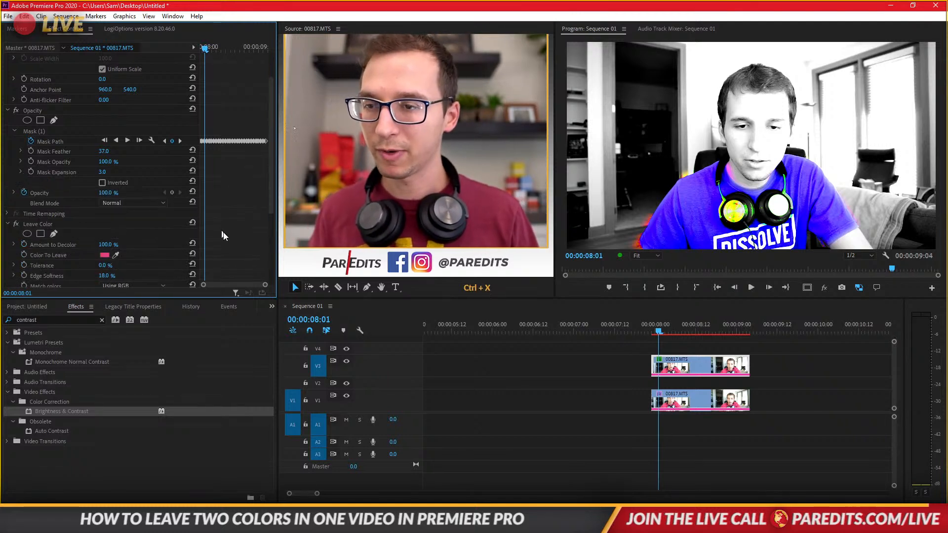
- Duplicate the V3 clip onto track V4, aligned directly above the original
click(706, 373)
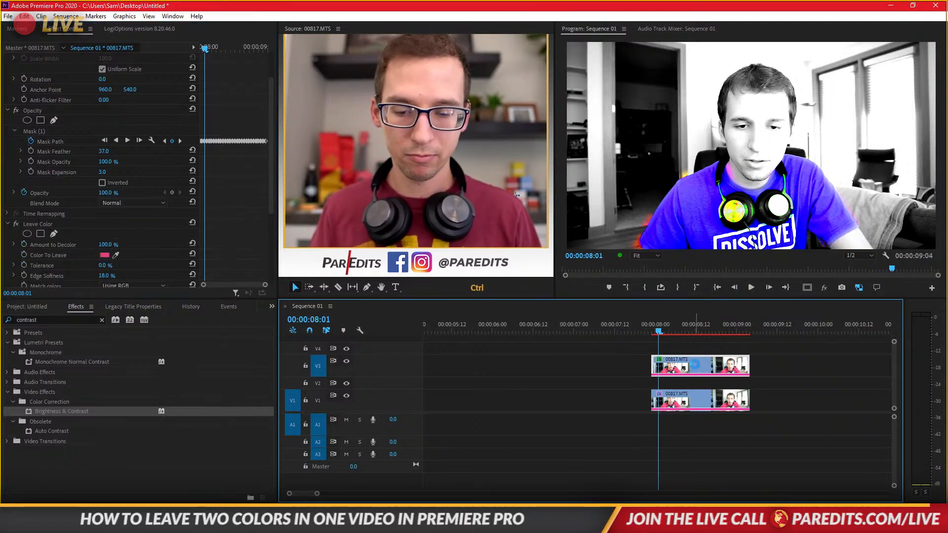
key(ctrl+v)
key(ctrl+v)
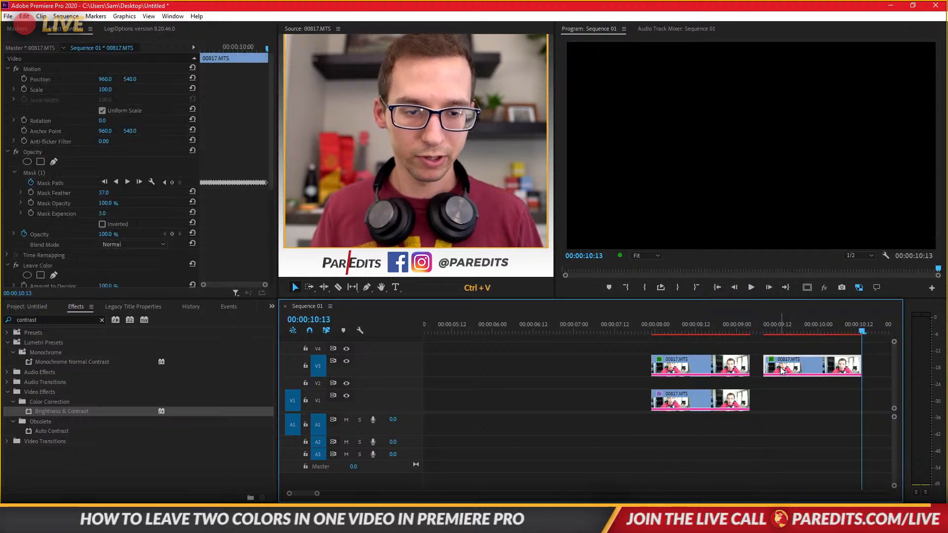
drag(780, 366, 669, 349)
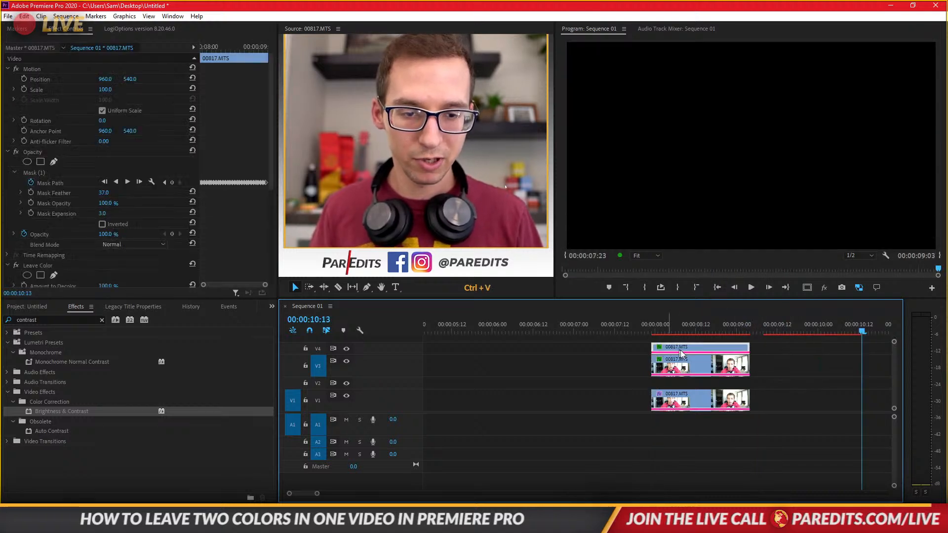
- Delete Mask (1) from the V4 clip's Opacity effect and move the playhead to 00:00:08:04
click(34, 171)
key(Delete)
click(669, 323)
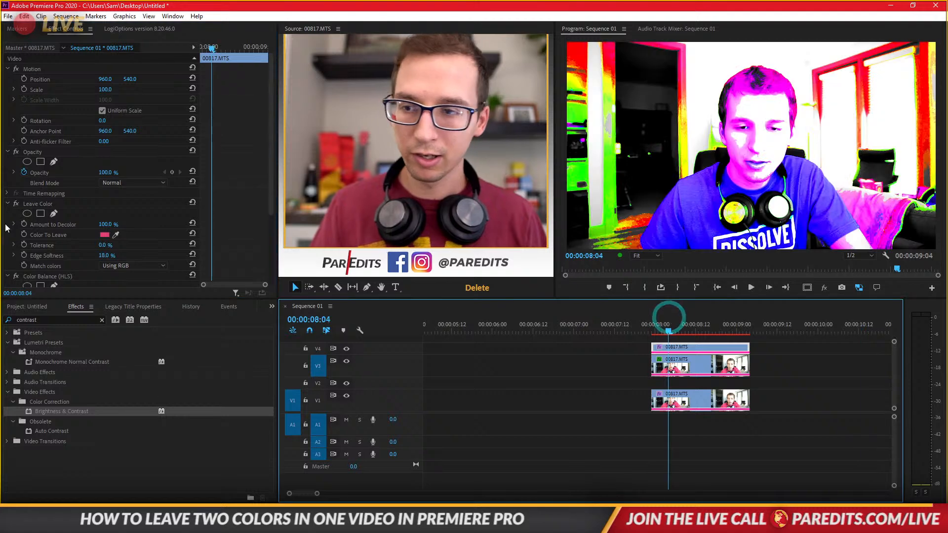
key(ctrl+v)
scroll(253, 230, down, 5)
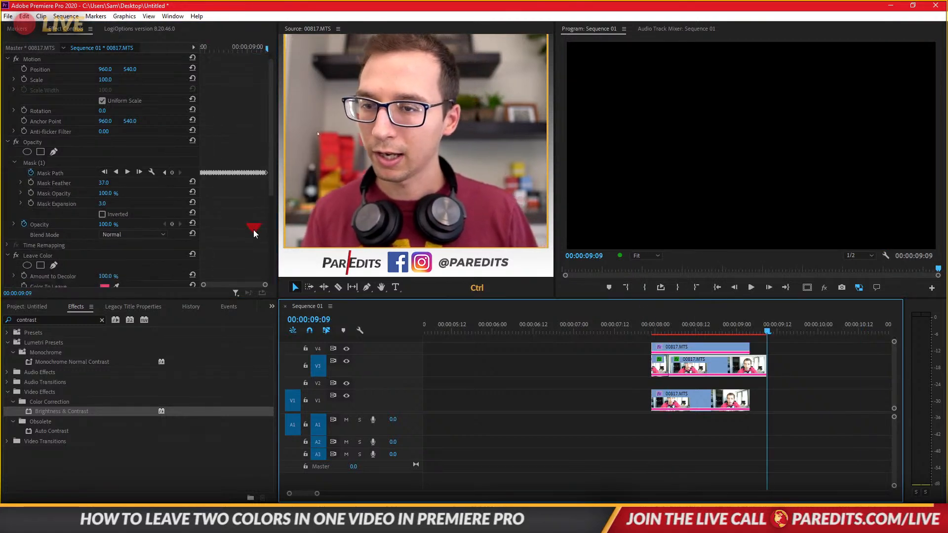
click(37, 136)
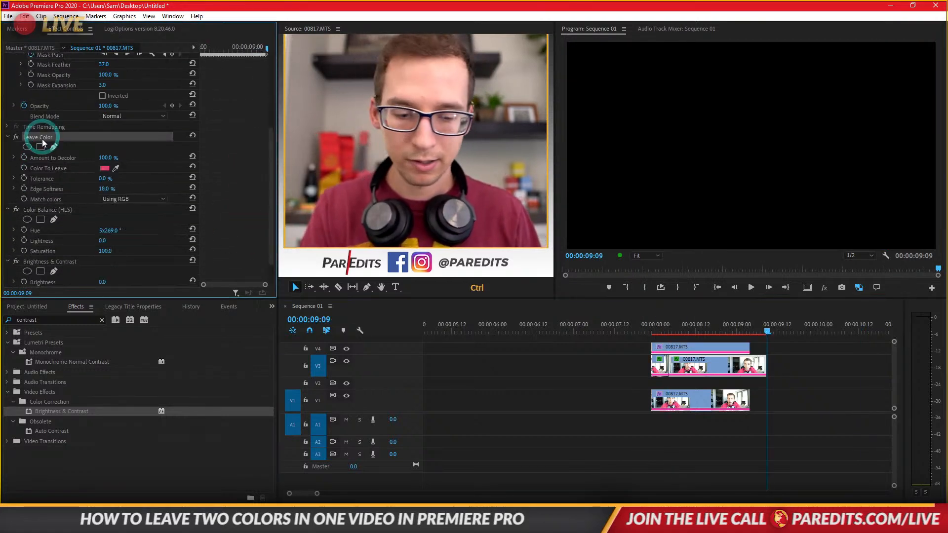
key(ctrl+z)
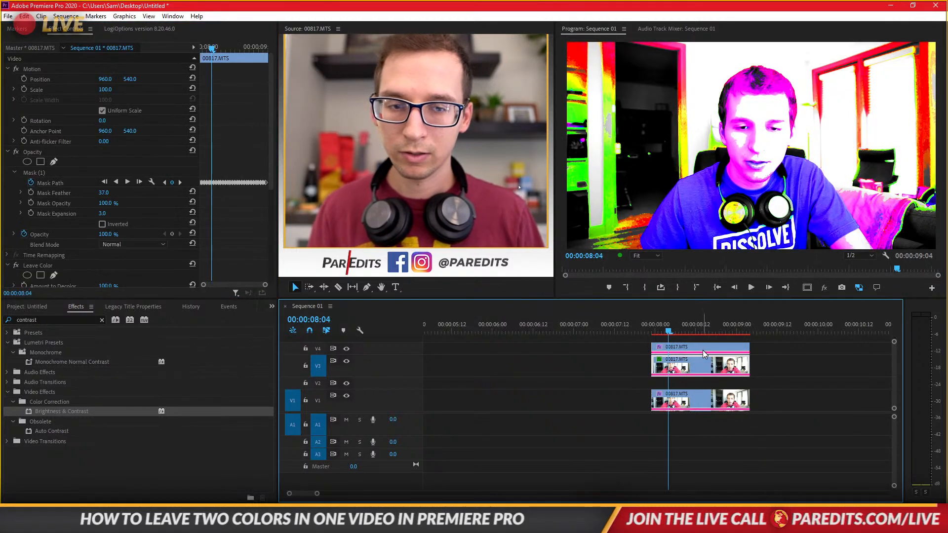
key(ctrl+z)
- Draw an Opacity mask on the V4 clip with the Pen tool, closing it around the yellow headphone ear cup
click(37, 152)
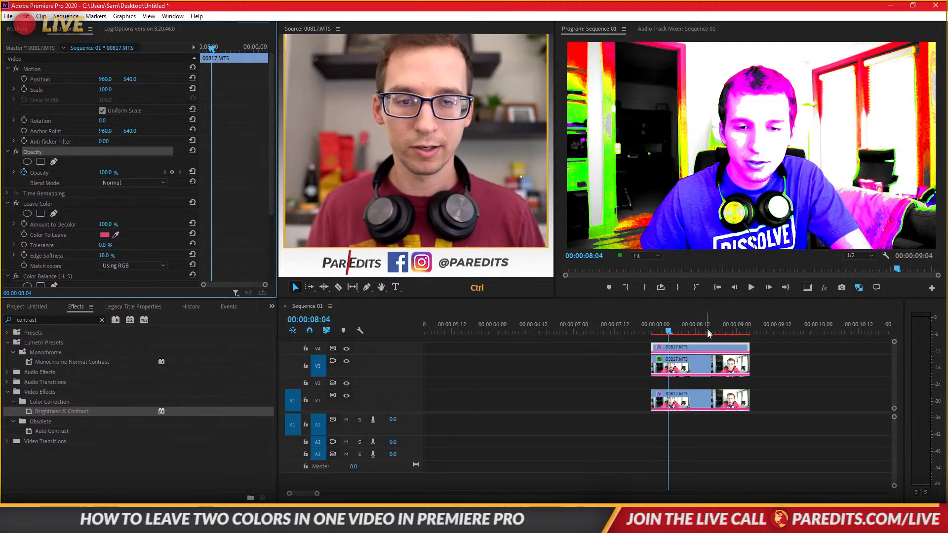
click(705, 353)
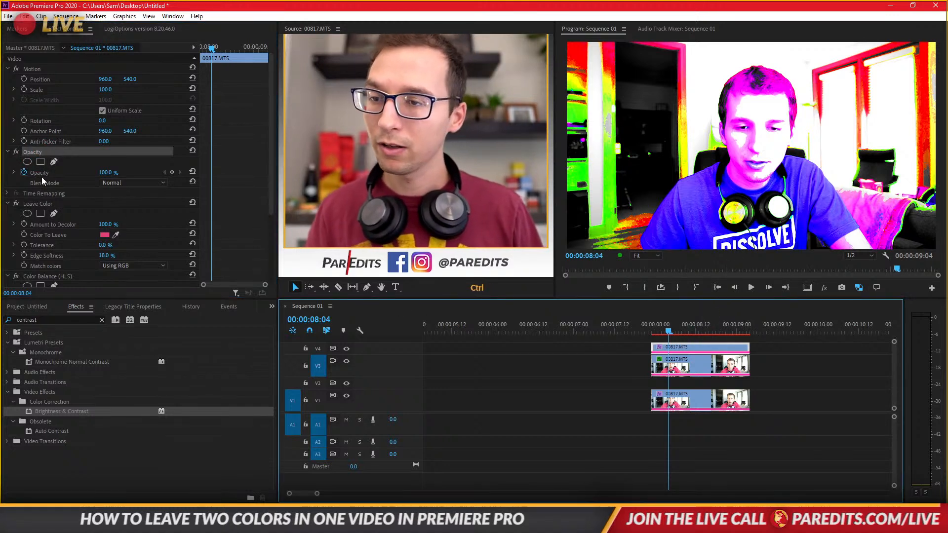
click(54, 163)
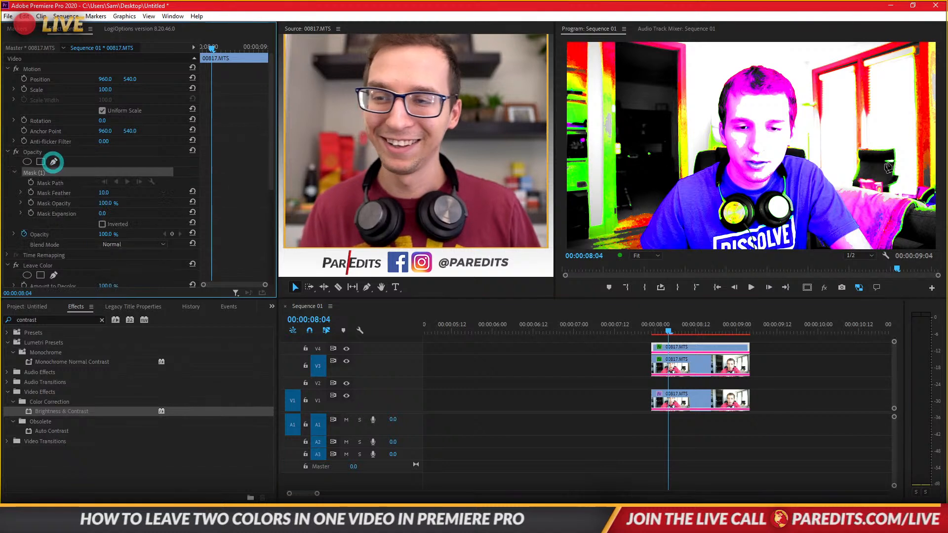
click(733, 225)
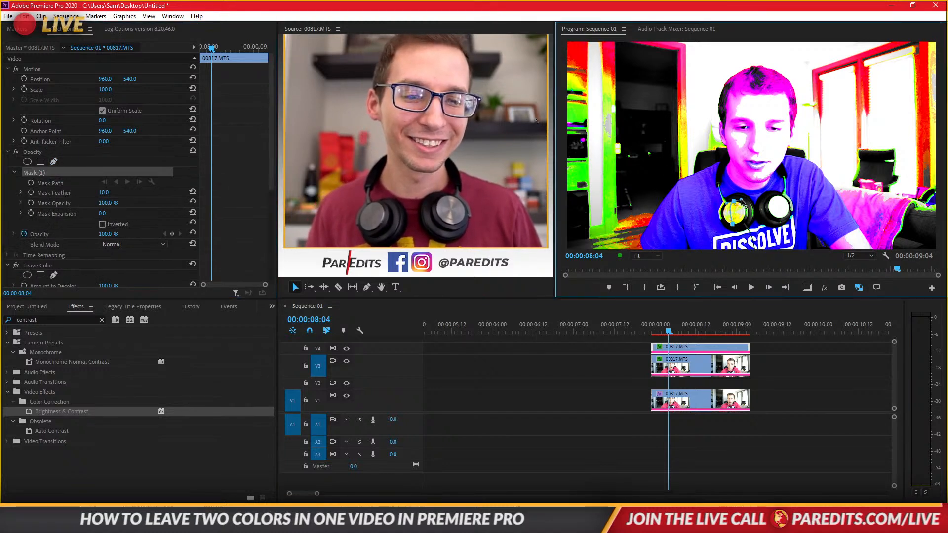
click(734, 225)
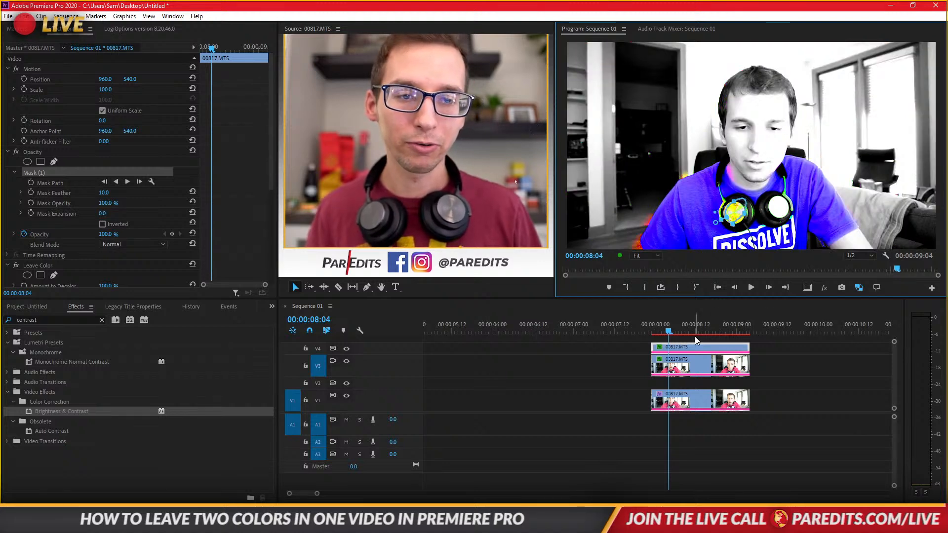
- Remove the Leave Color, Color Balance (HLS) and Brightness & Contrast effects from the V4 clip
click(35, 263)
key(Delete)
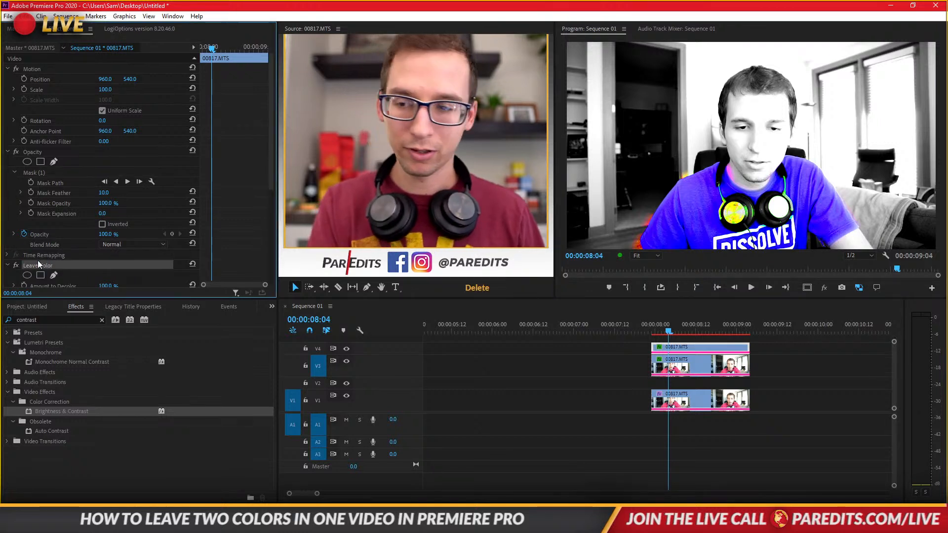
click(42, 266)
key(Delete)
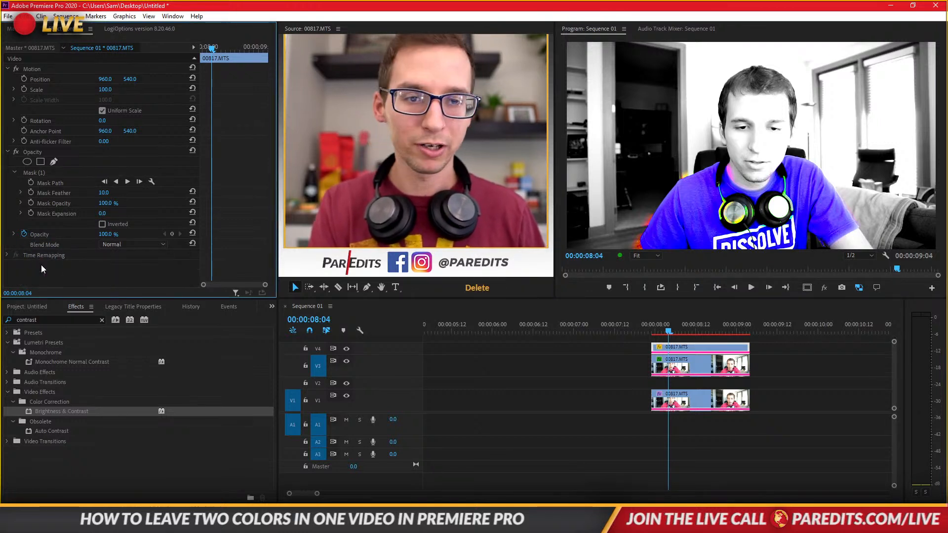
- Increase the mask expansion of the V4 clip's ear cup mask so it covers the whole ear cup
click(708, 348)
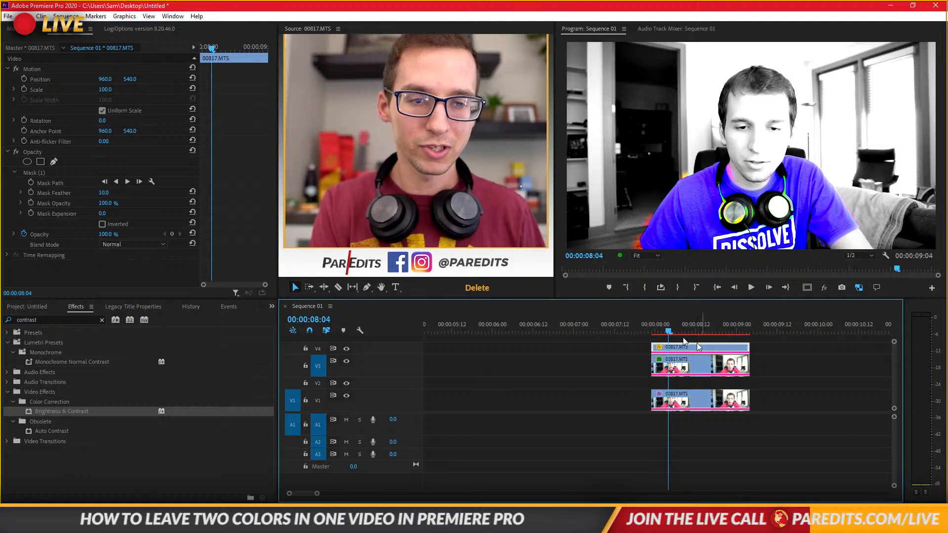
click(42, 172)
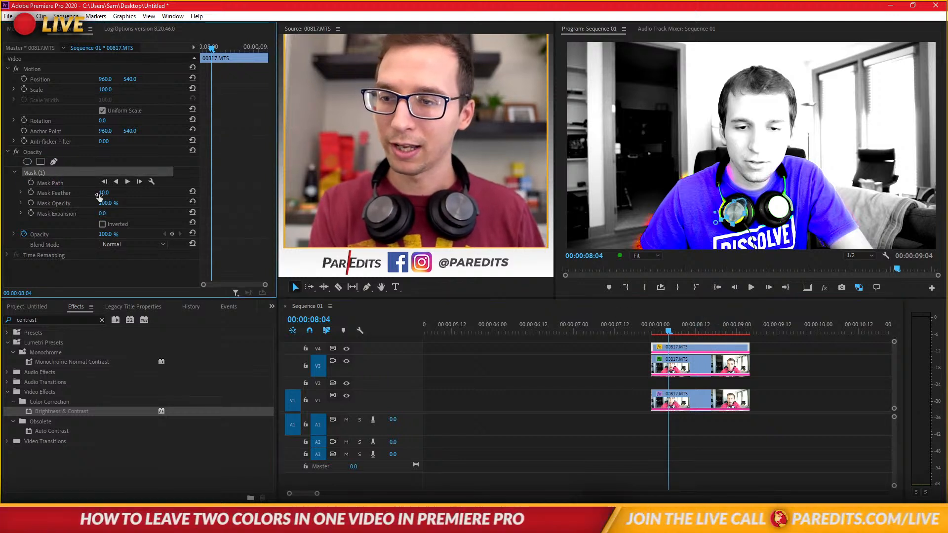
drag(102, 213, 117, 213)
click(794, 343)
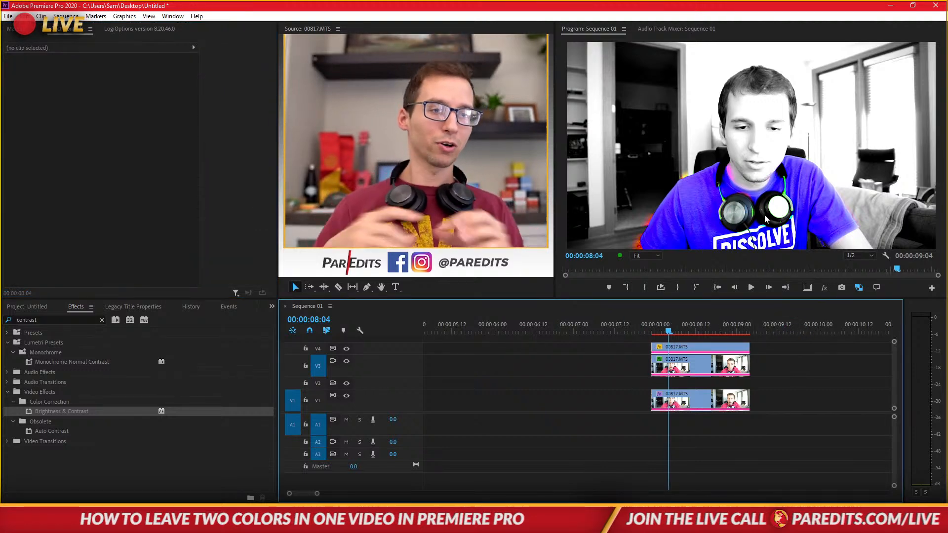
- Delete the masked clip from track V4
click(702, 352)
key(Delete)
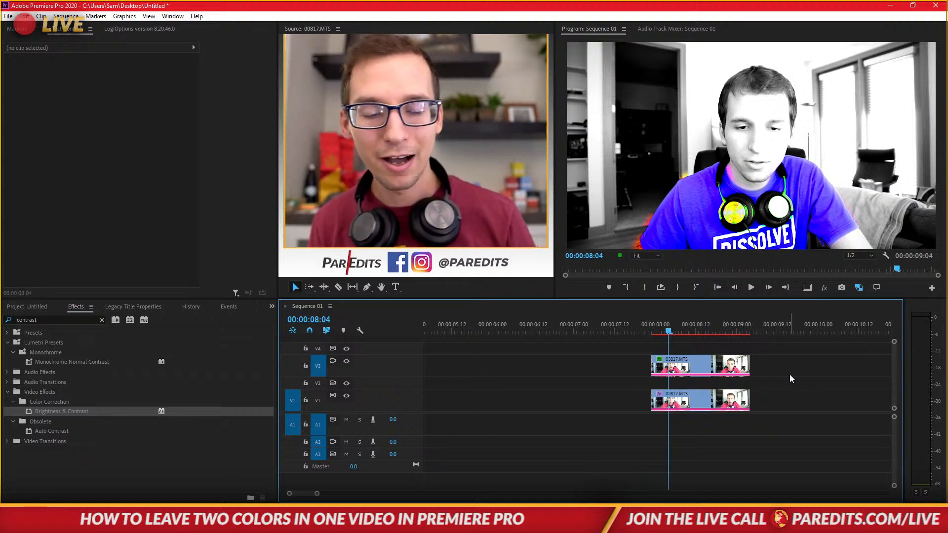
click(772, 389)
click(771, 364)
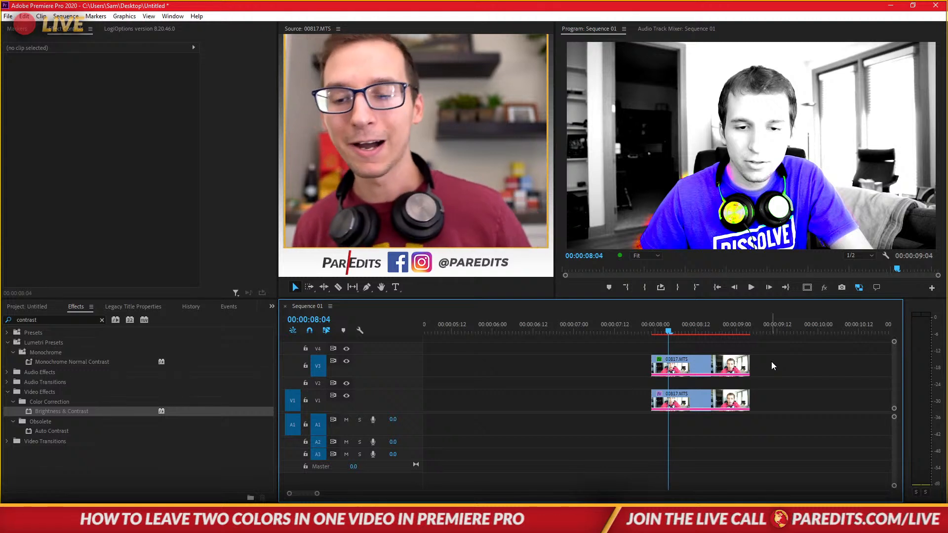
- Save the project with only the V3 and V1 clips left in this part of the sequence
click(560, 399)
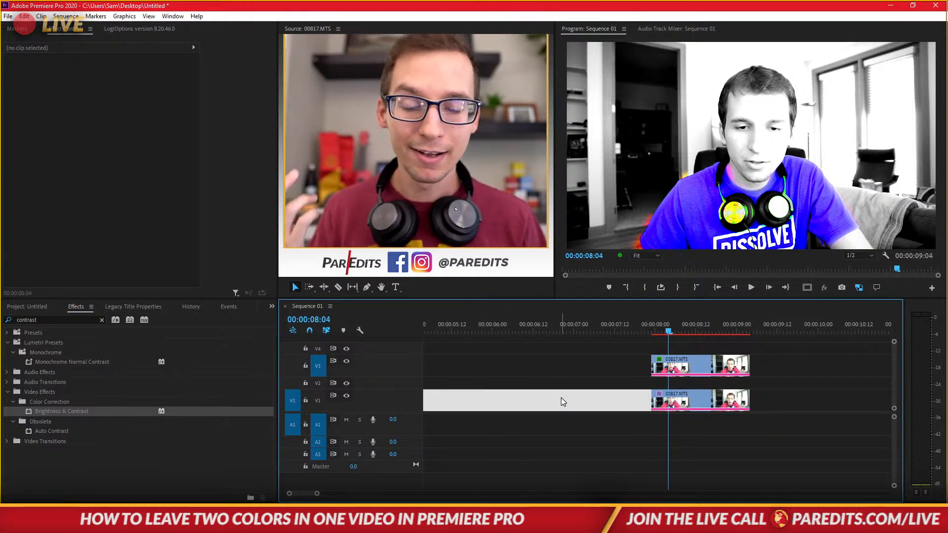
click(561, 398)
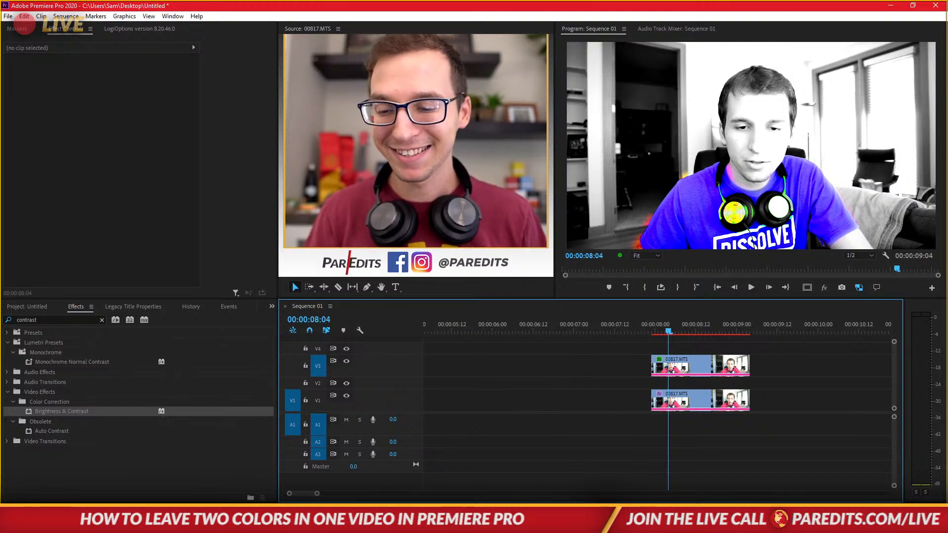
mouse_move(376, 523)
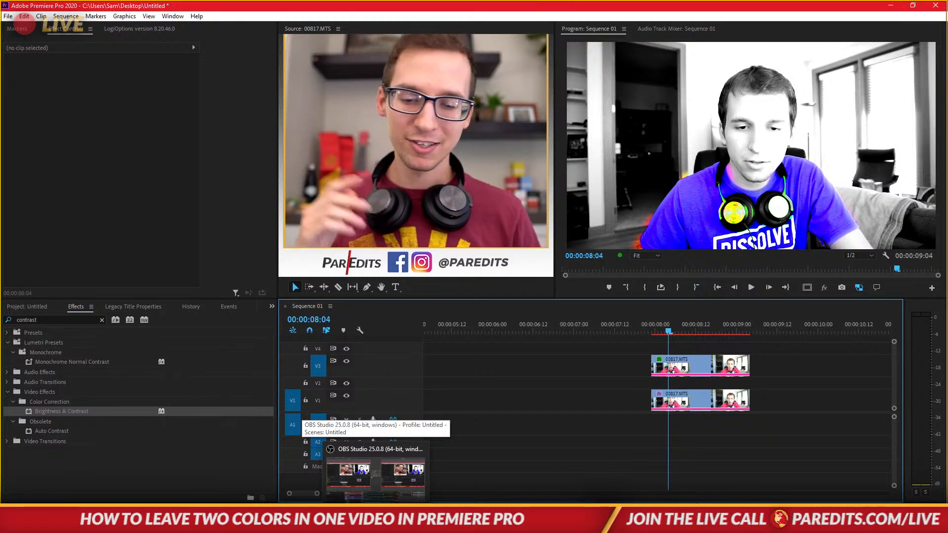
key(ctrl+s)
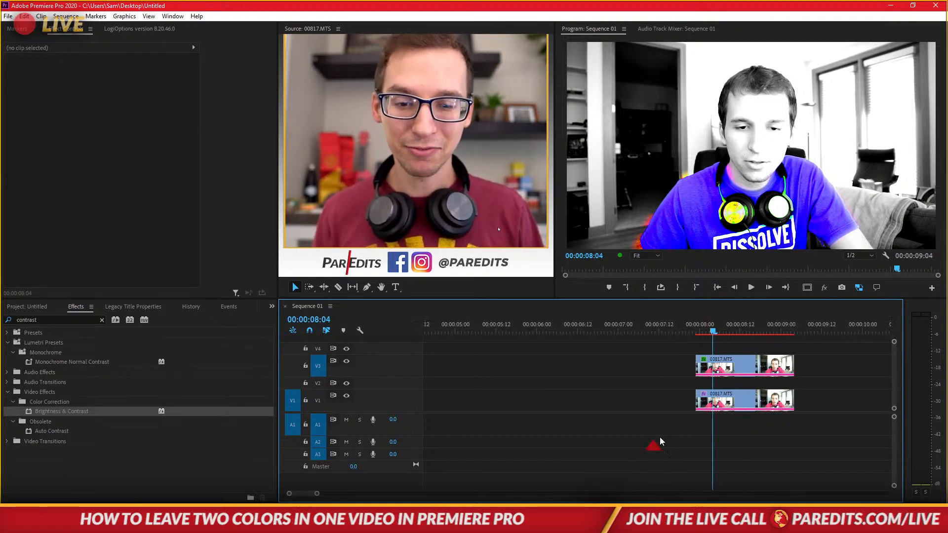
- View the two-color result of the sequence's first clip at 00:00:02:09
click(617, 334)
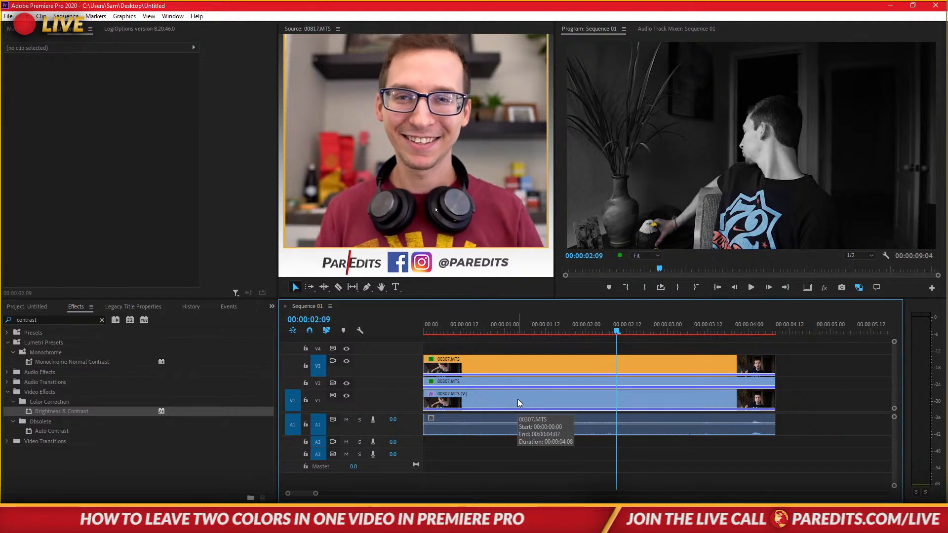
key(shift)
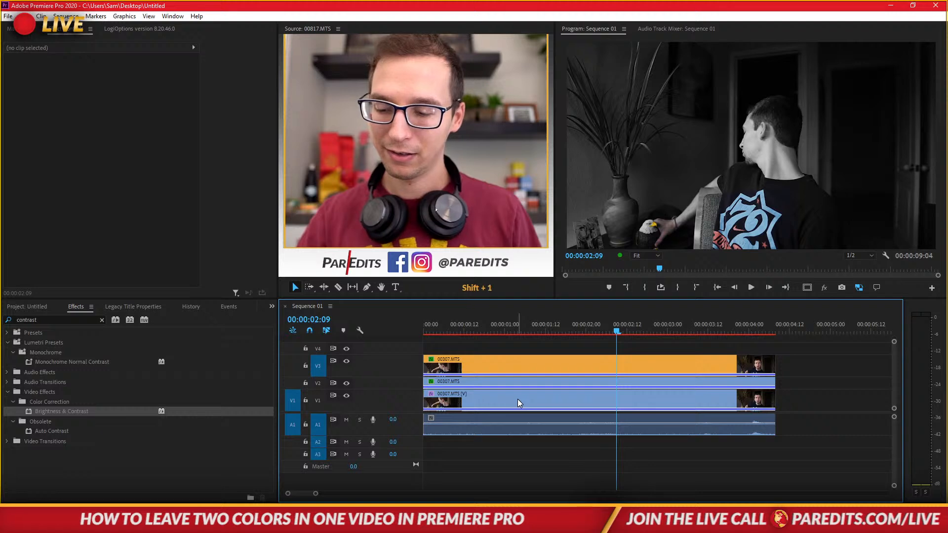
key(shift+grave)
key(shift+grave)
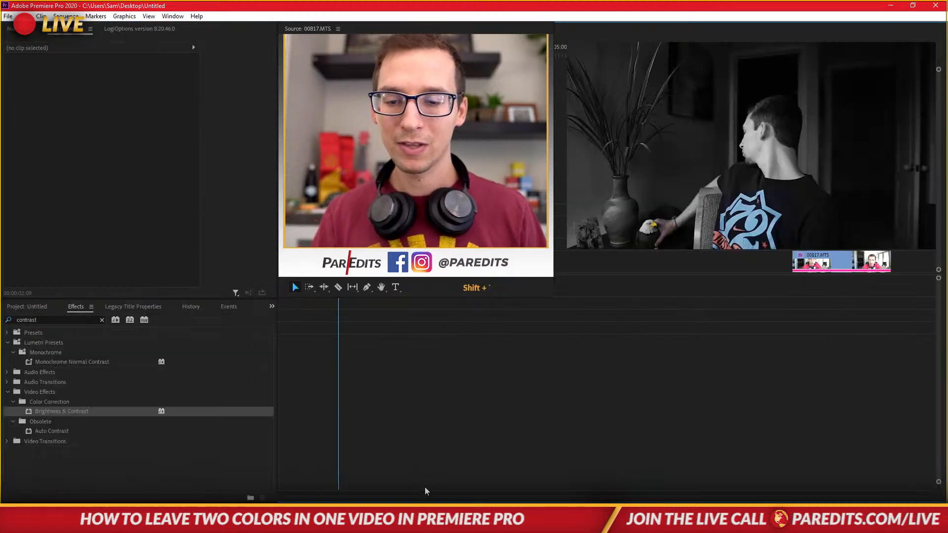
- Switch to OBS Studio and make the P/E Outro 30s source visible
click(377, 523)
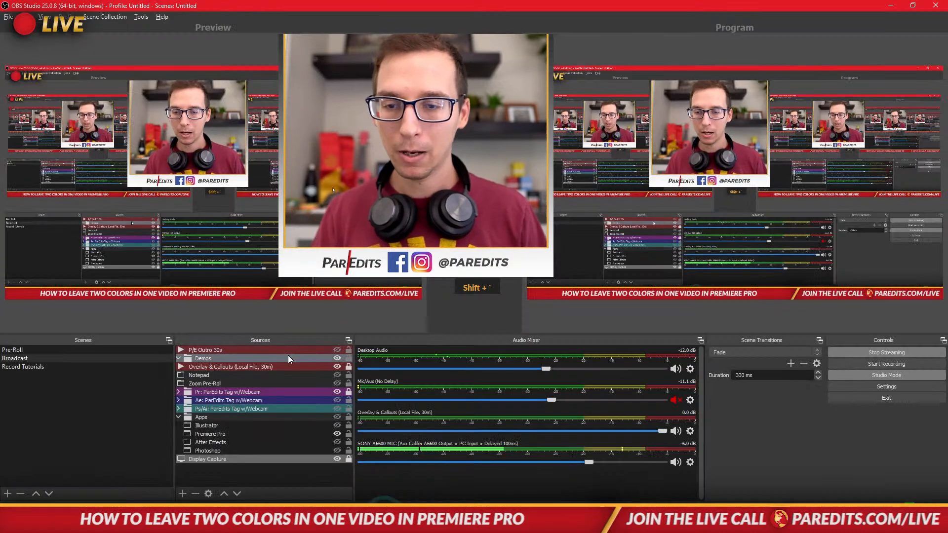
click(337, 349)
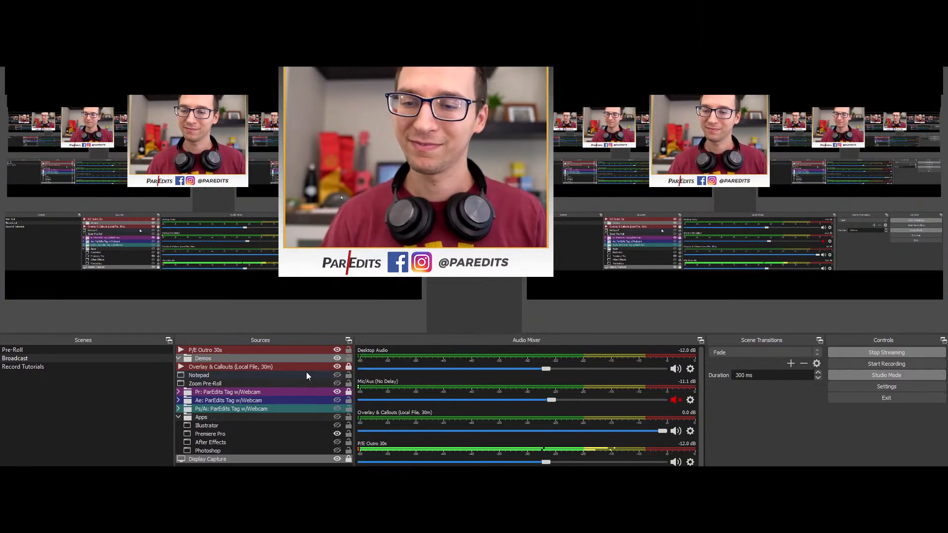